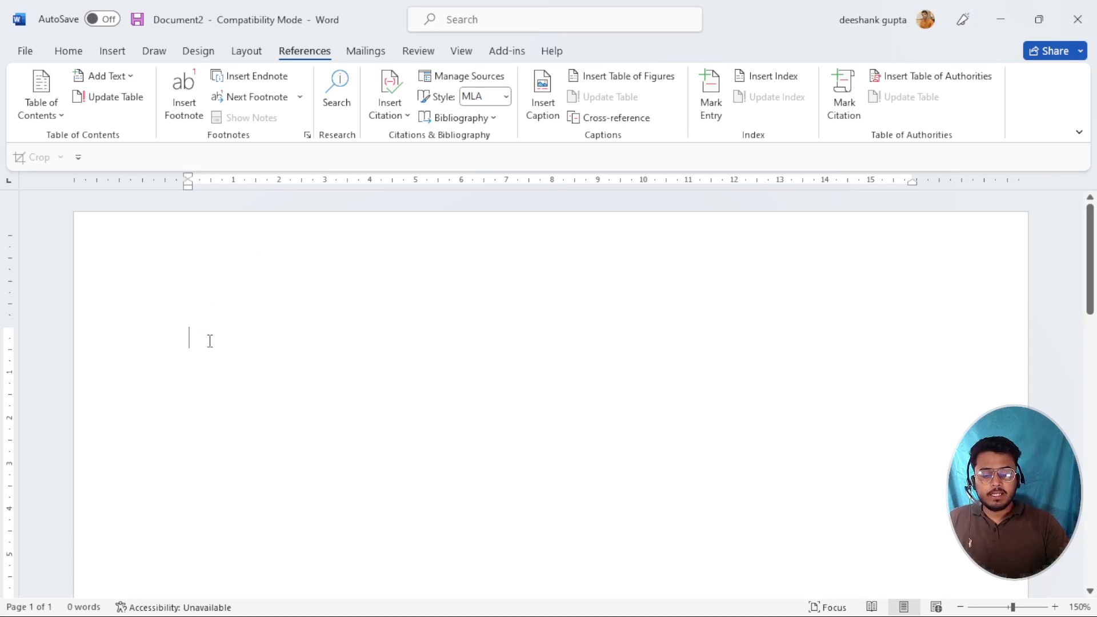
- Generate sample paragraphs in the blank document with the formula =rand()
{"action": "type", "text": "="}
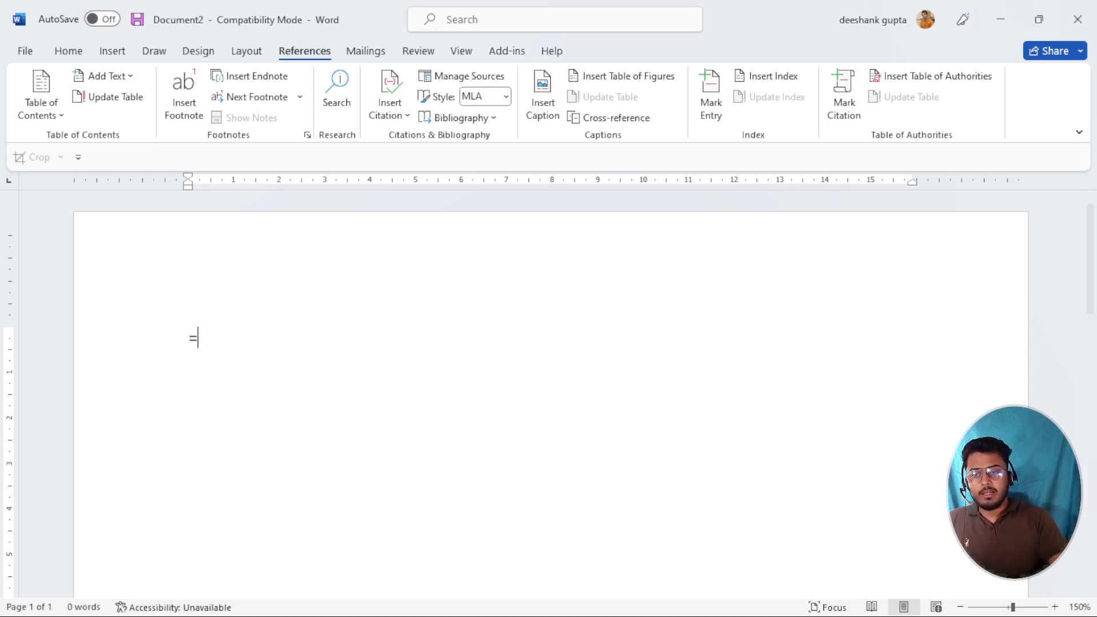
{"action": "type", "text": "rand("}
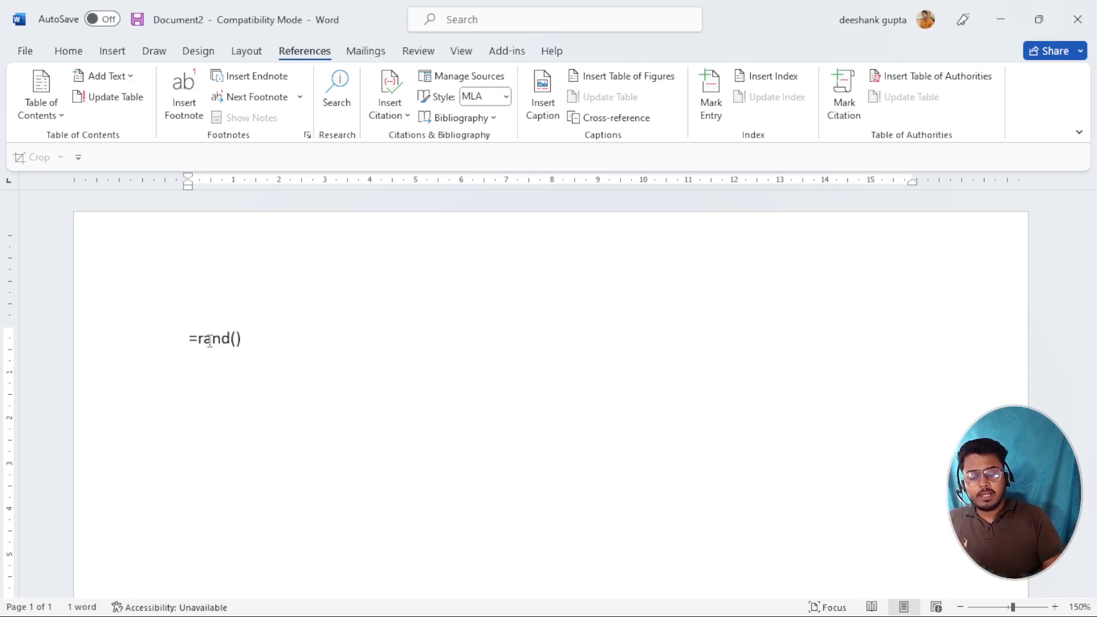
{"action": "type", "text": ")"}
{"action": "key", "text": "Return"}
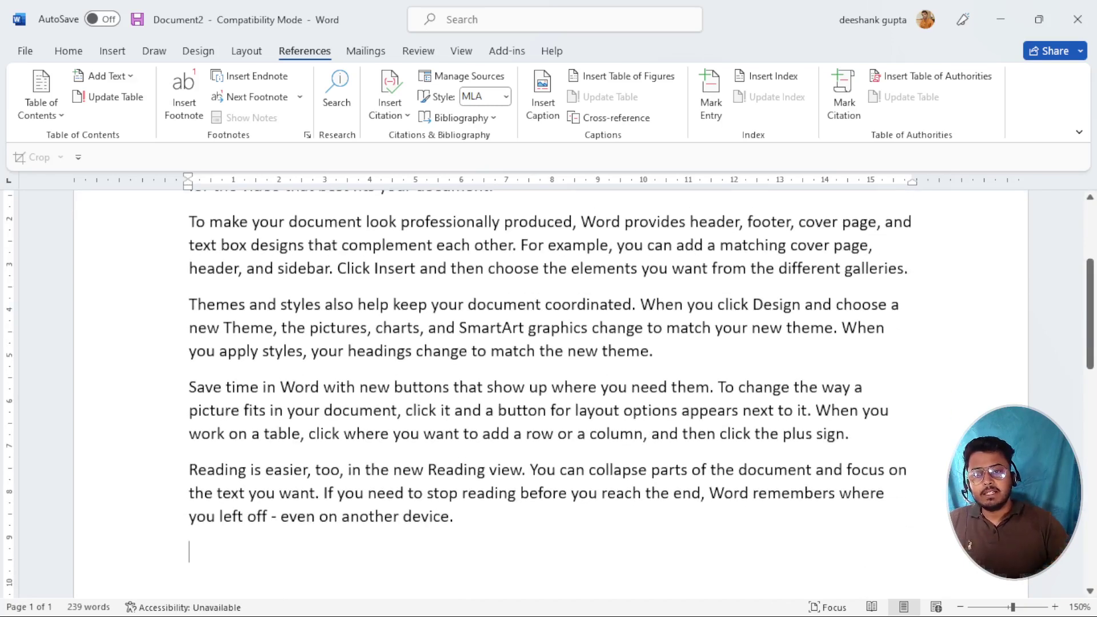
- Start an index entry for the word "Video" that opens the first paragraph, keeping the Mark Index Entry dialog clear of the text
{"action": "scroll", "coordinate": [549, 388], "scroll_direction": "up", "scroll_amount": 3}
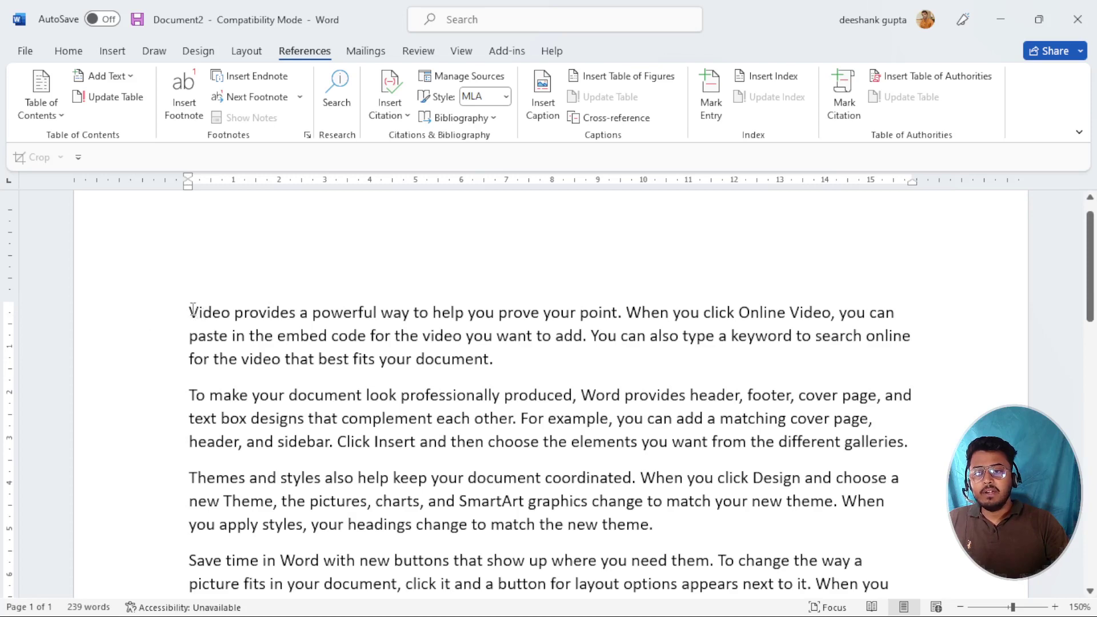
{"action": "left_click_drag", "start_coordinate": [192, 311], "coordinate": [232, 313]}
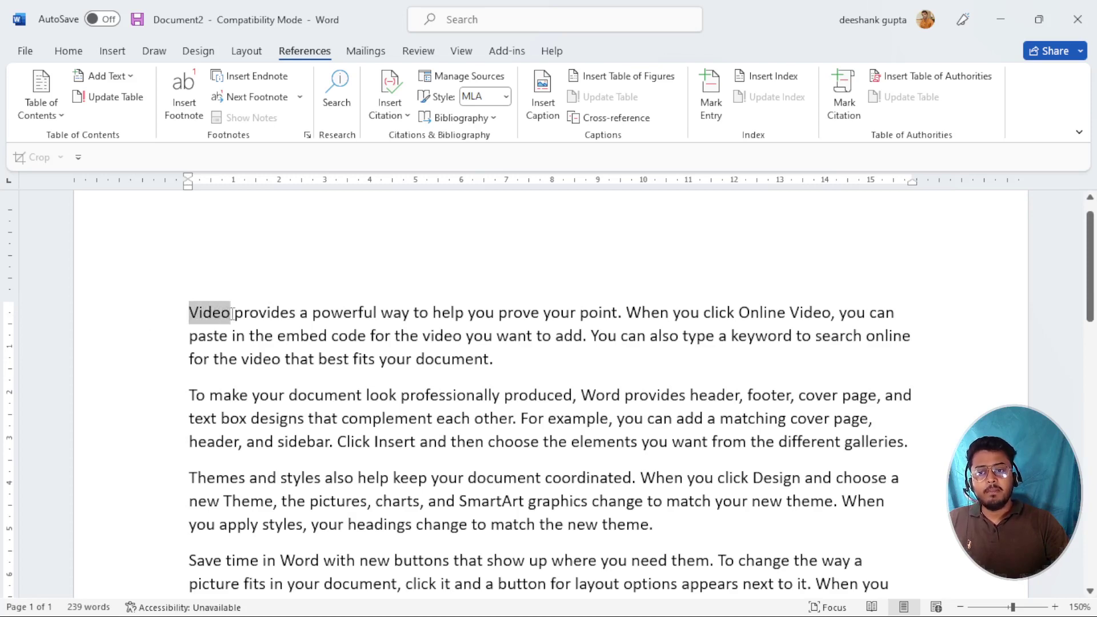
{"action": "left_click", "coordinate": [711, 108]}
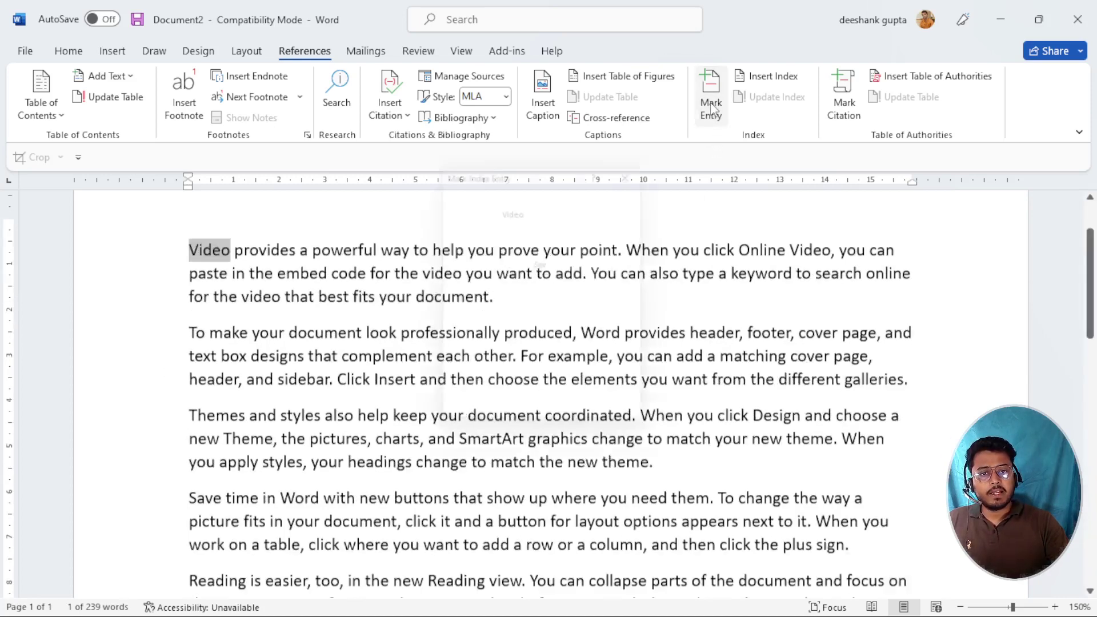
{"action": "left_click_drag", "start_coordinate": [520, 163], "coordinate": [752, 114]}
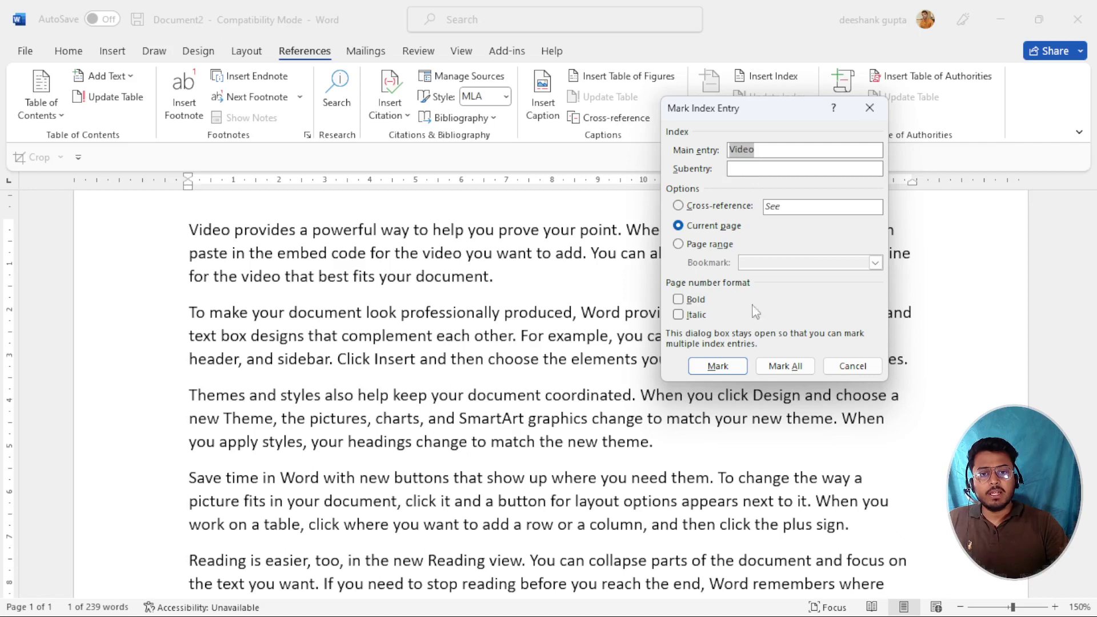
{"action": "left_click", "coordinate": [680, 299]}
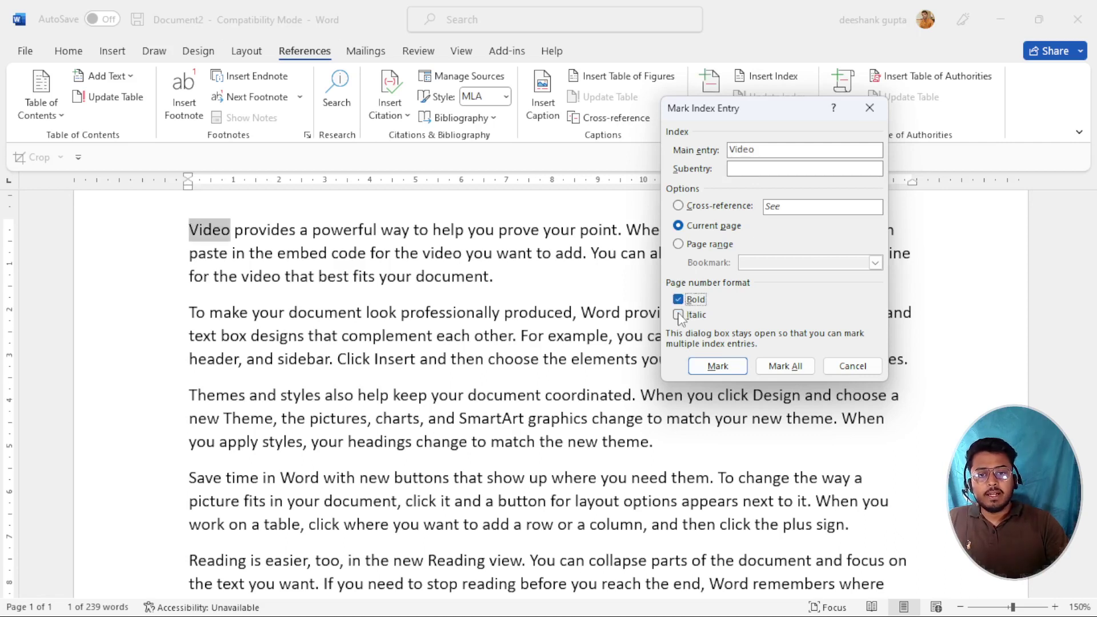
{"action": "left_click", "coordinate": [679, 314]}
{"action": "left_click", "coordinate": [679, 300]}
{"action": "left_click", "coordinate": [678, 314]}
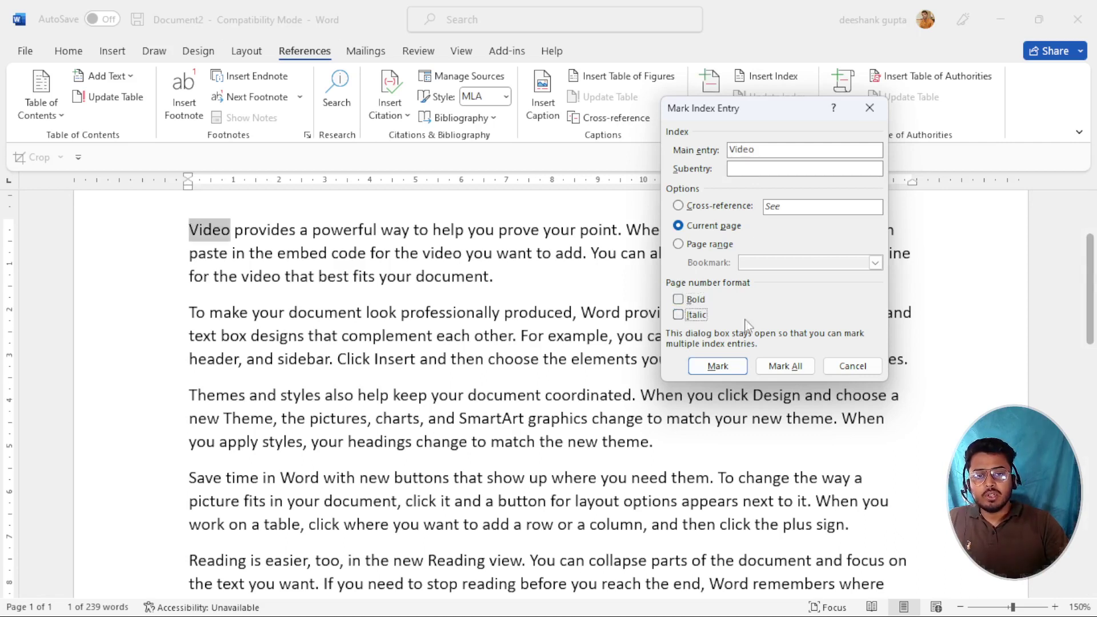
- Mark the selected word "Video" as a main index entry for the current page
{"action": "left_click", "coordinate": [728, 368]}
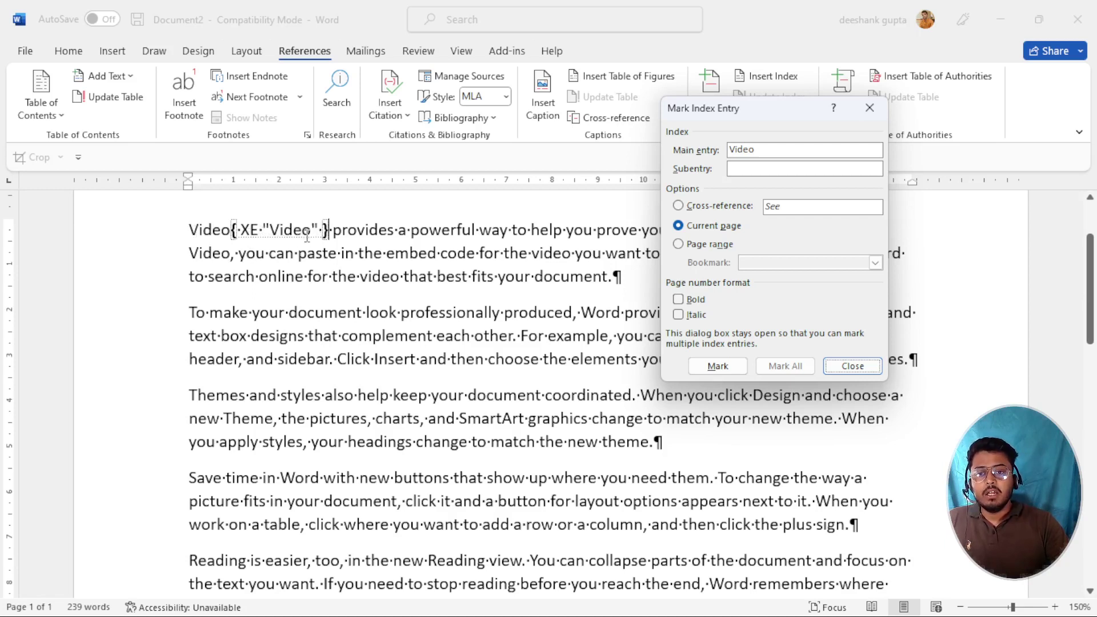
{"action": "scroll", "coordinate": [307, 236], "scroll_direction": "down", "scroll_amount": 1}
{"action": "scroll", "coordinate": [307, 236], "scroll_direction": "up", "scroll_amount": 1}
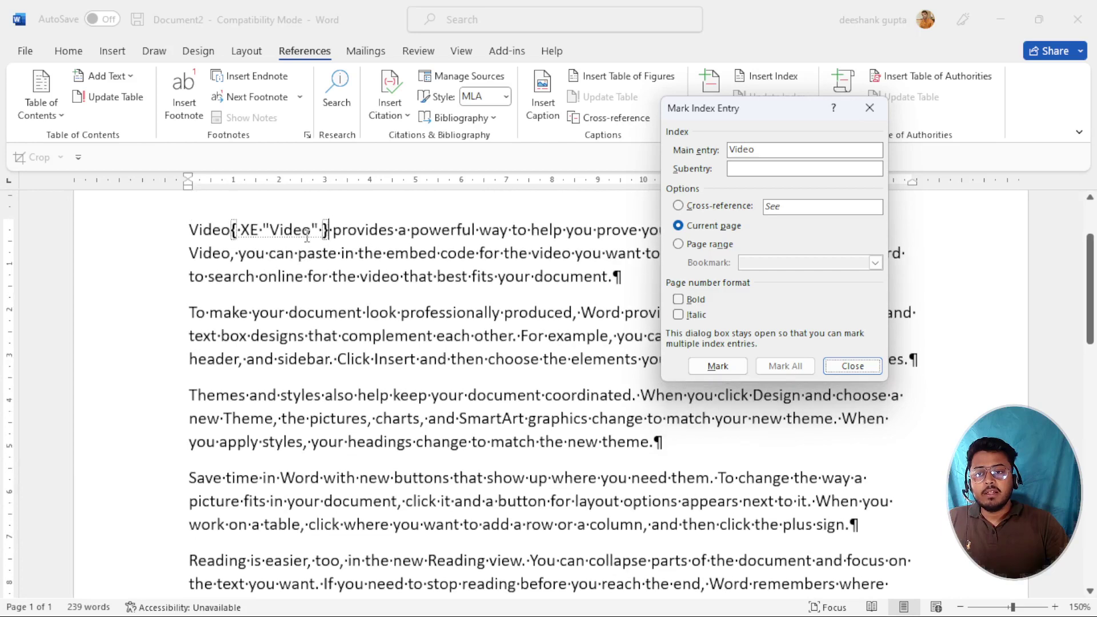
- Mark the word "powerful" in the first paragraph as a main index entry
{"action": "double_click", "coordinate": [446, 236]}
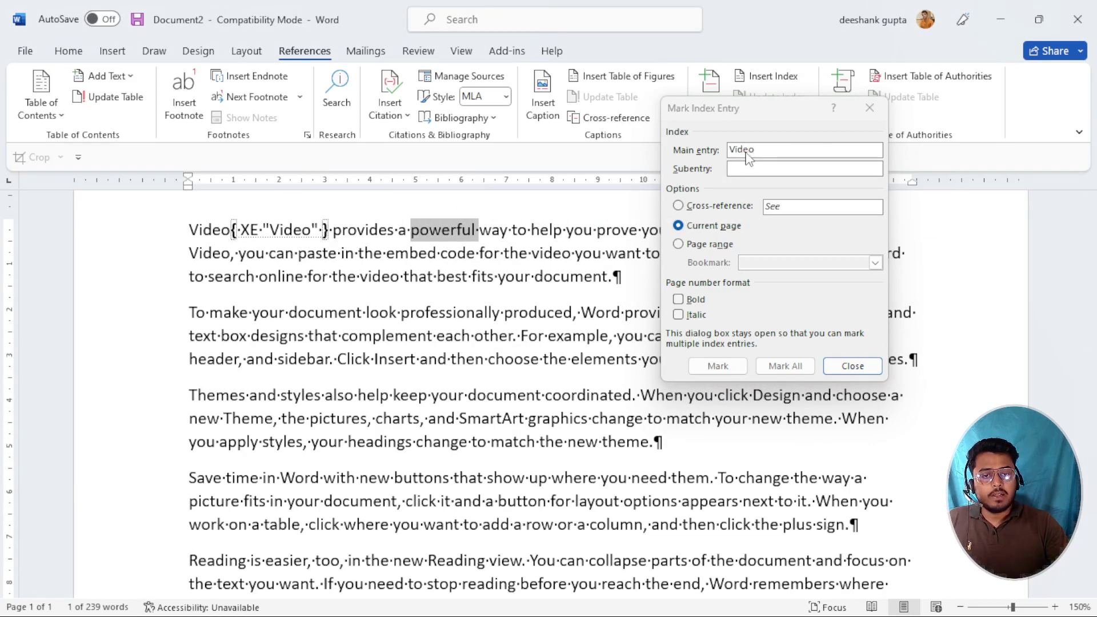
{"action": "left_click", "coordinate": [775, 152]}
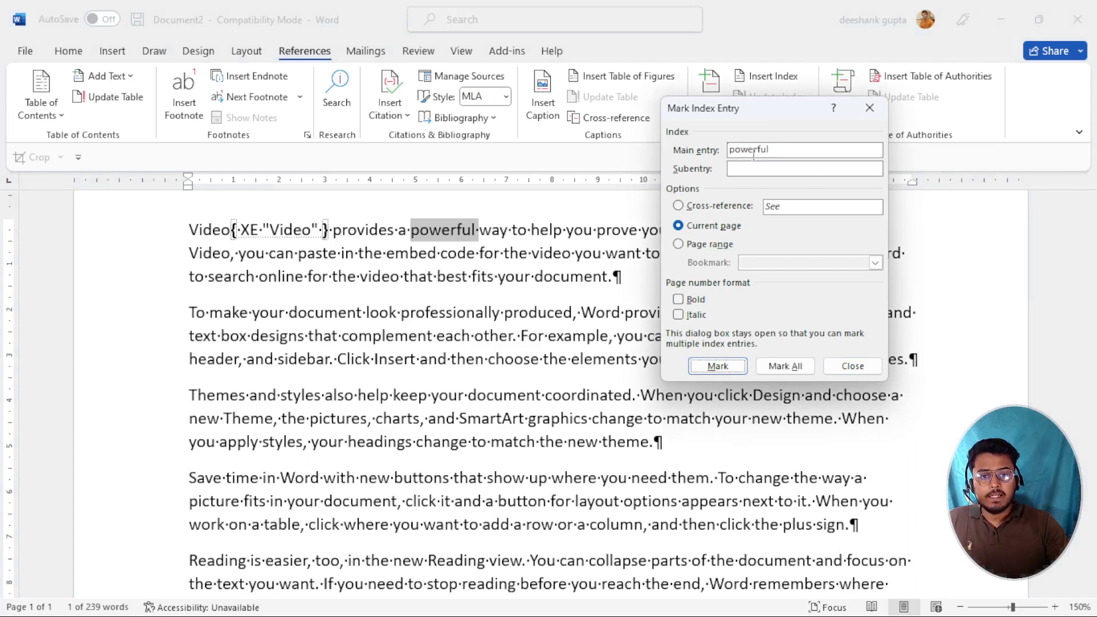
{"action": "left_click", "coordinate": [717, 366]}
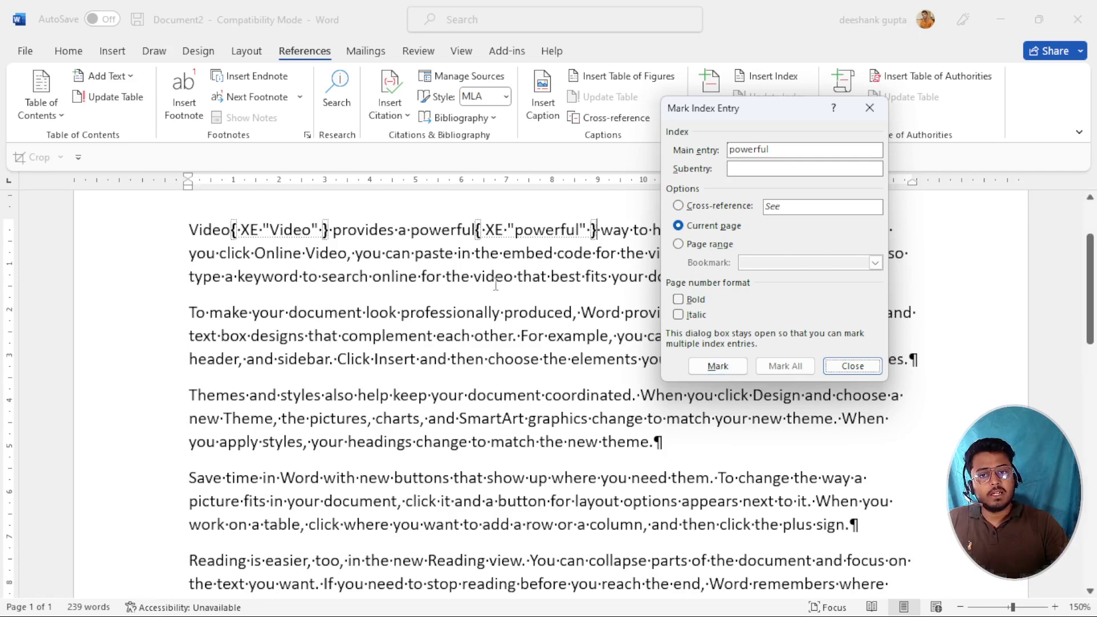
- Mark all occurrences of "your" as index entries, starting from the one in the paragraph beginning with "Themes"
{"action": "scroll", "coordinate": [500, 267], "scroll_direction": "down", "scroll_amount": 2}
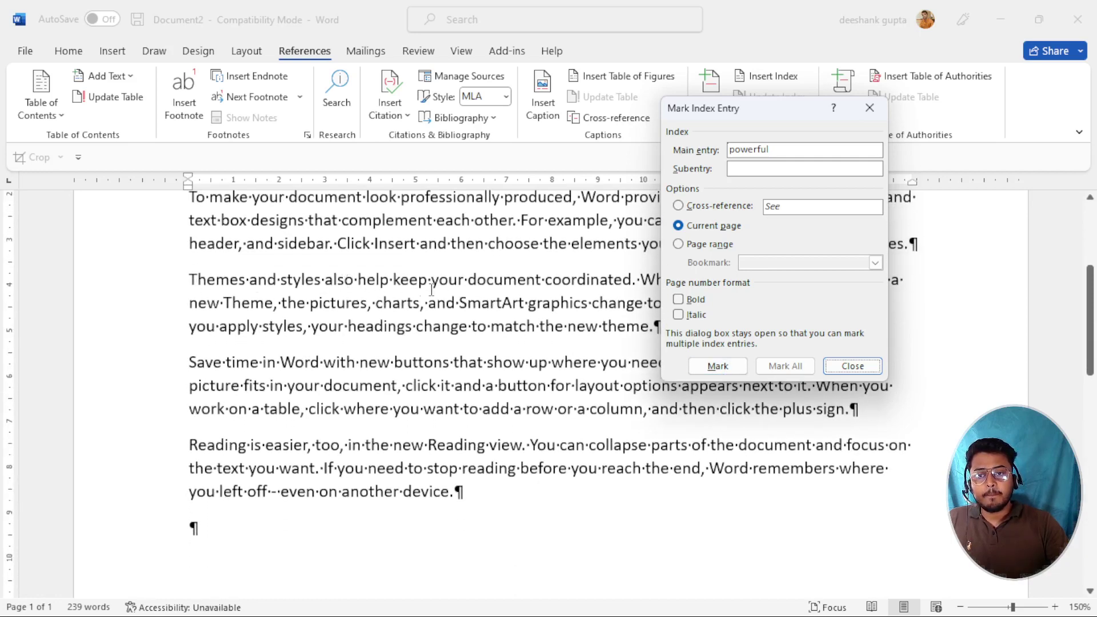
{"action": "double_click", "coordinate": [450, 280]}
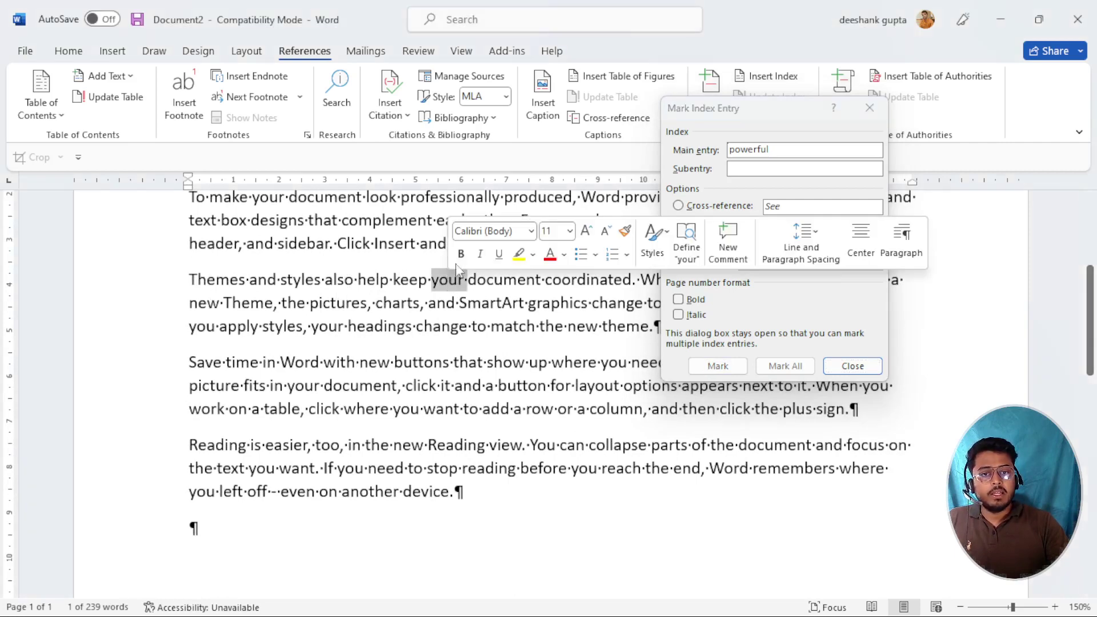
{"action": "left_click", "coordinate": [797, 153]}
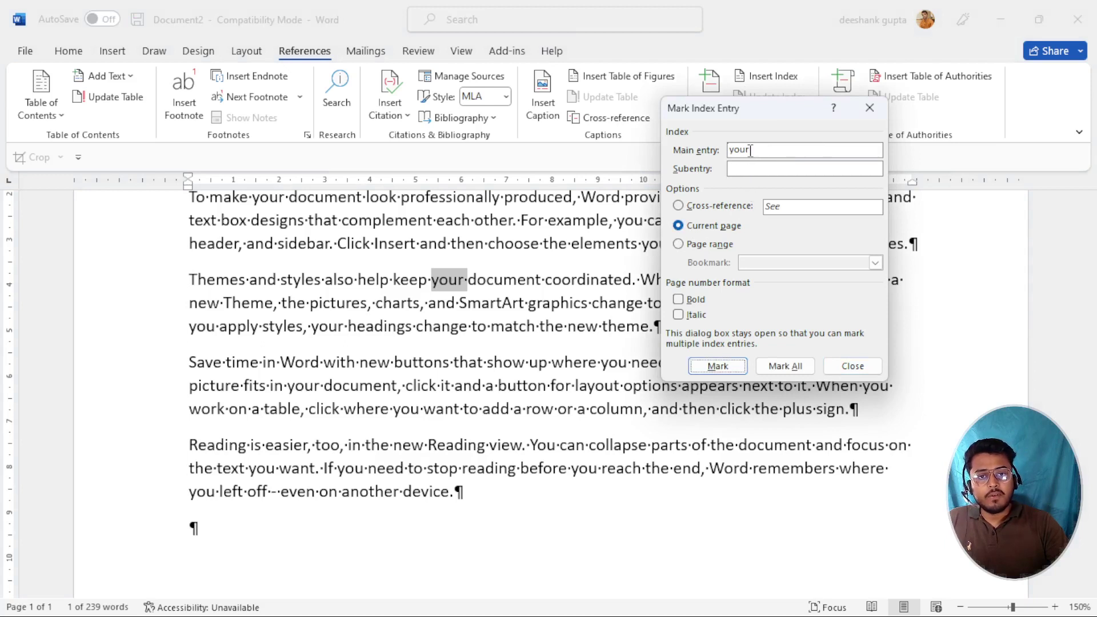
{"action": "left_click", "coordinate": [786, 366]}
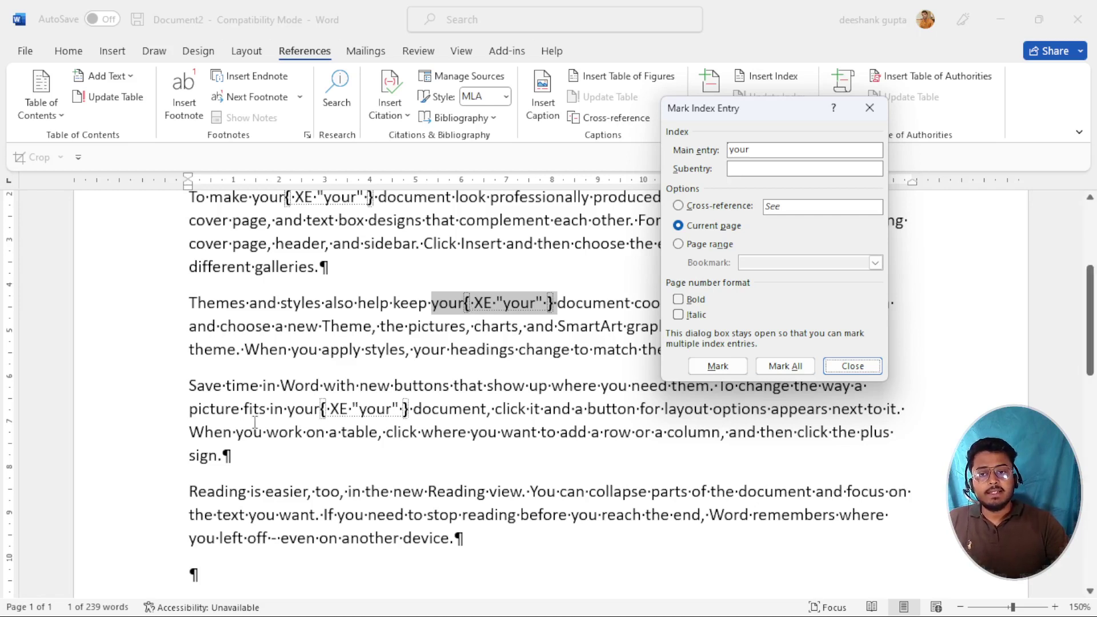
- Mark all occurrences of "you" as index entries, using the one before "apply styles" as the main entry
{"action": "double_click", "coordinate": [306, 349]}
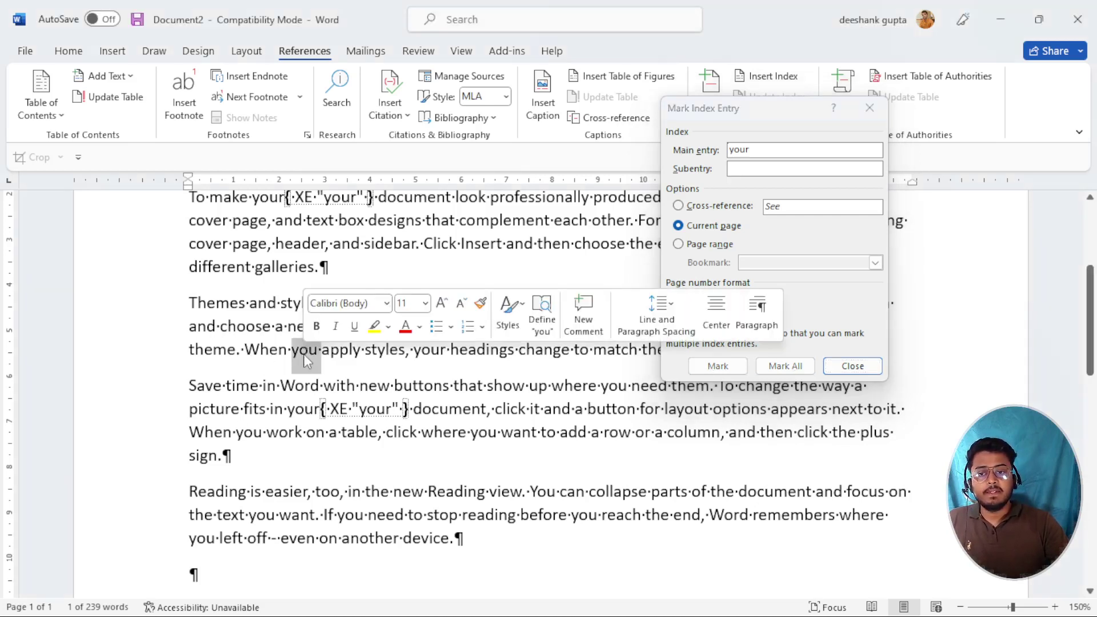
{"action": "left_click", "coordinate": [747, 161]}
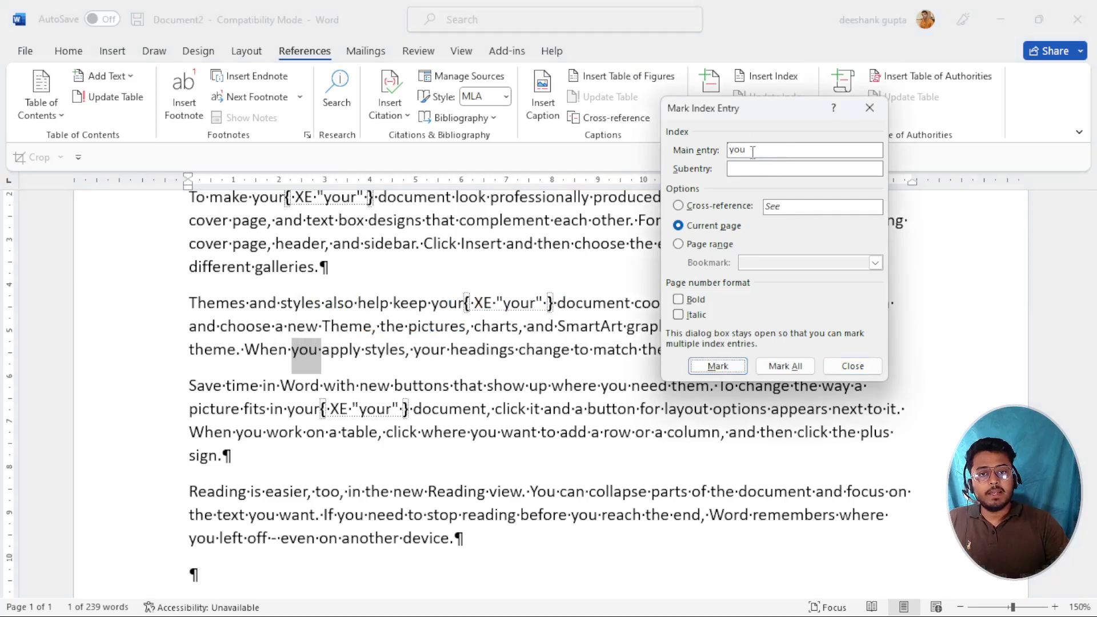
{"action": "left_click", "coordinate": [783, 367]}
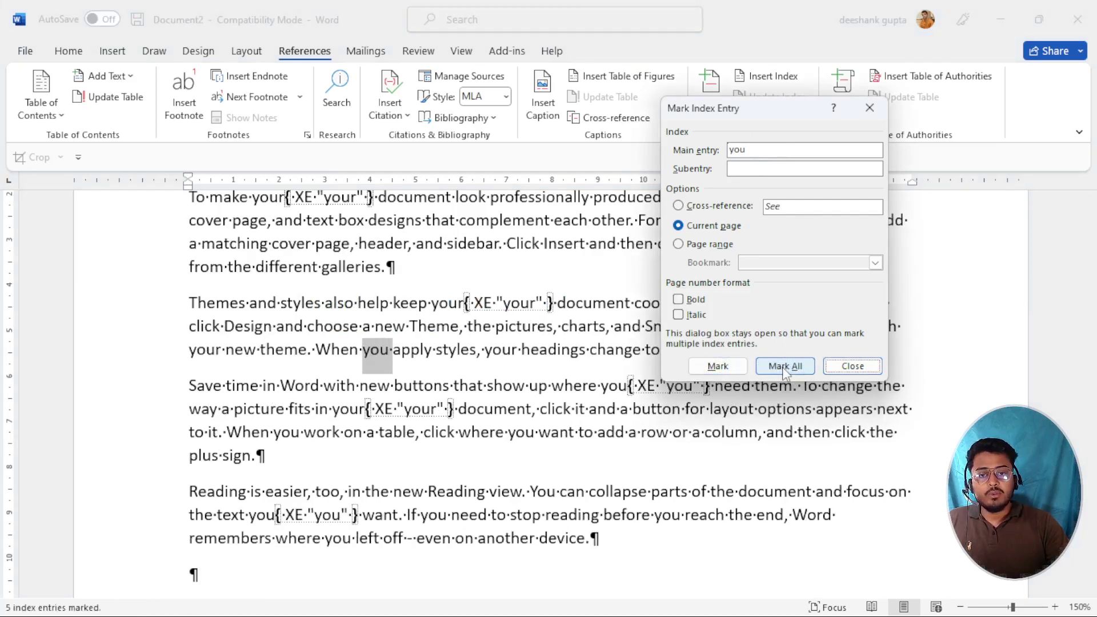
- Mark only the selected occurrence of "Themes" at the start of the third paragraph as a main index entry
{"action": "left_click_drag", "start_coordinate": [773, 114], "coordinate": [938, 51]}
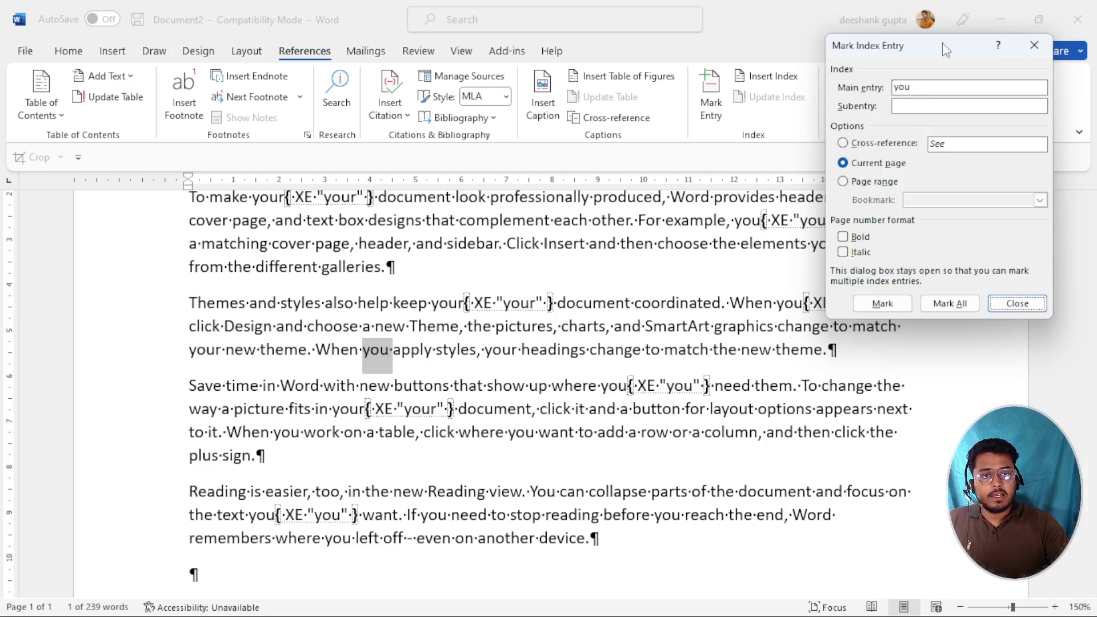
{"action": "left_click_drag", "start_coordinate": [945, 50], "coordinate": [274, 192]}
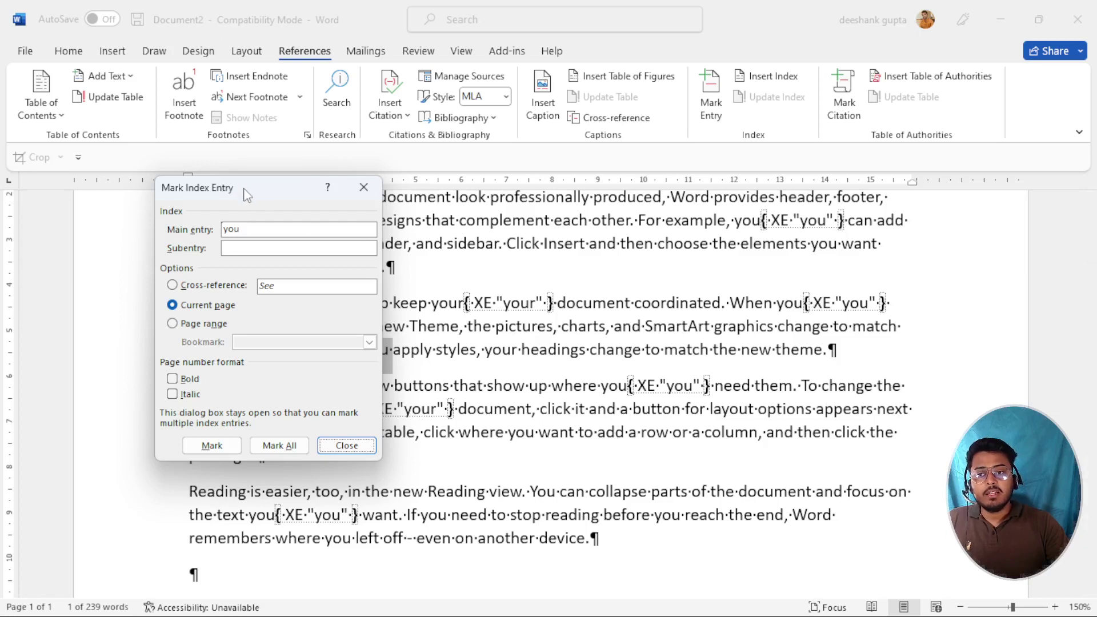
{"action": "left_click_drag", "start_coordinate": [253, 190], "coordinate": [873, 80]}
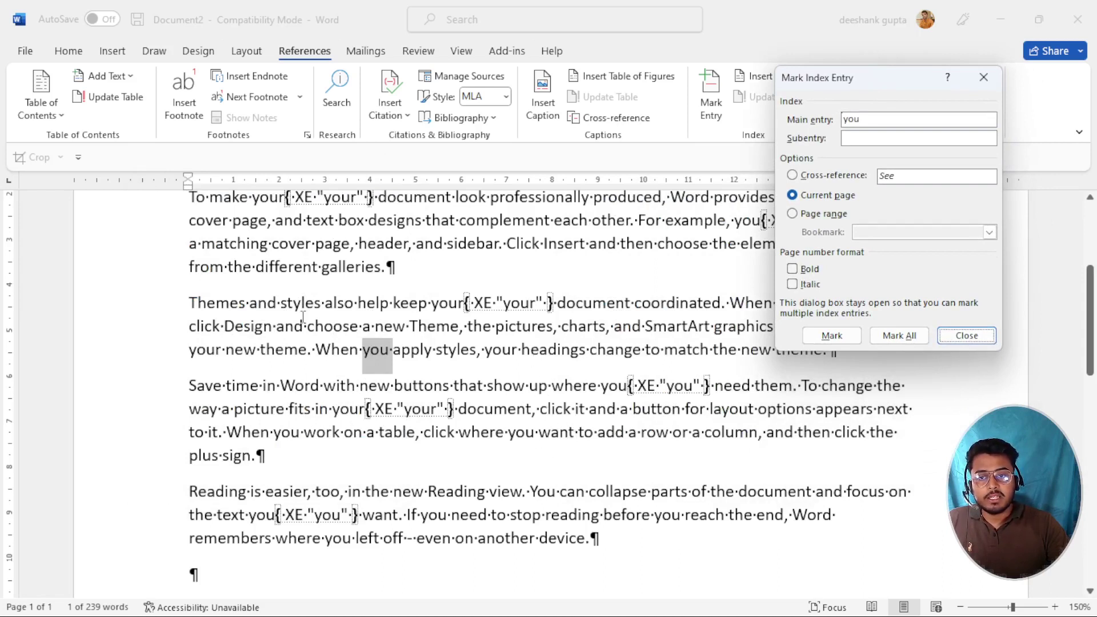
{"action": "double_click", "coordinate": [223, 306]}
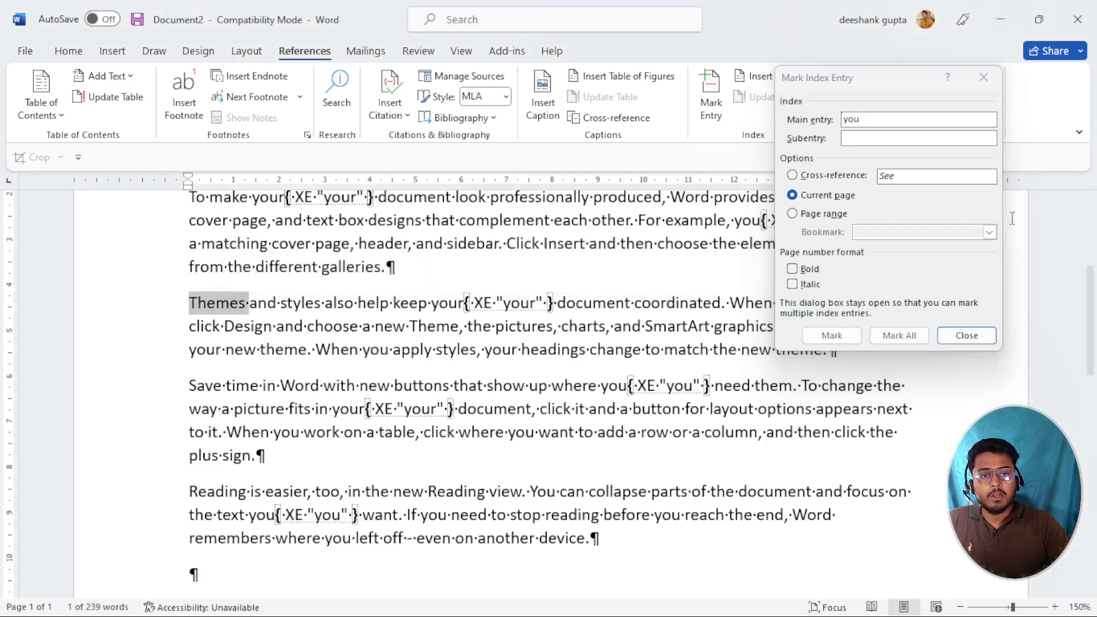
{"action": "left_click", "coordinate": [884, 122]}
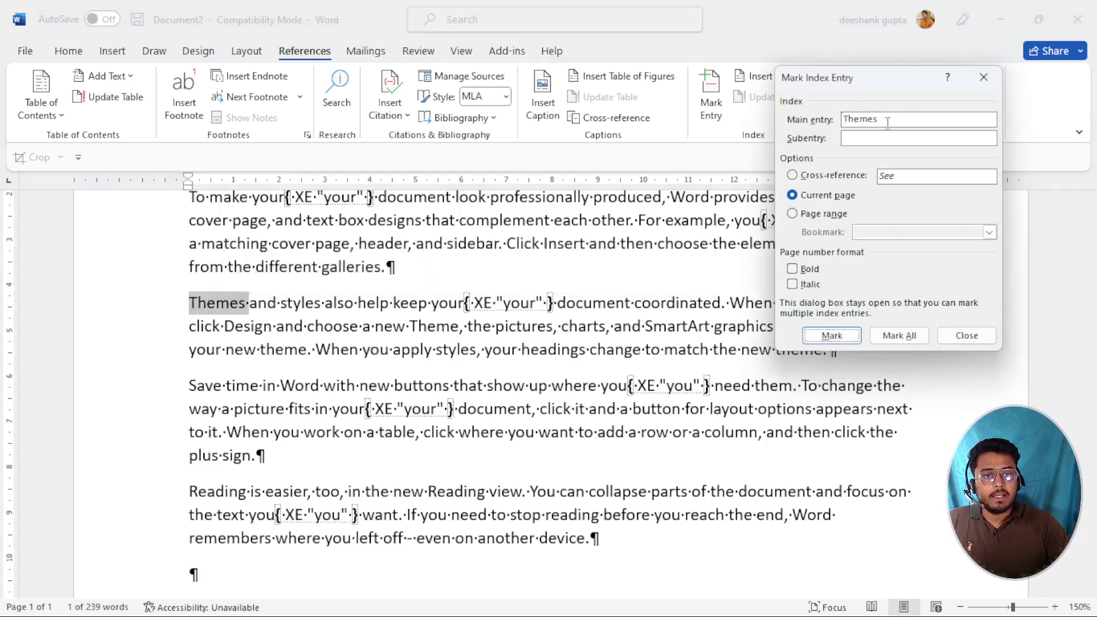
{"action": "left_click", "coordinate": [833, 337]}
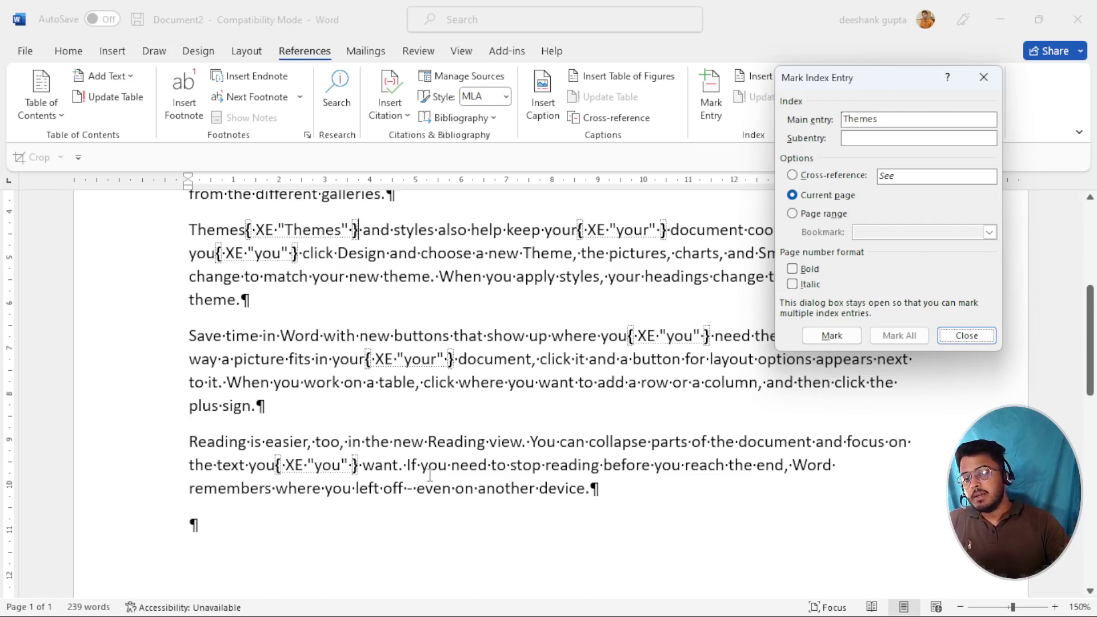
- Mark the word "Reading" at the start of the last paragraph as a main index entry
{"action": "double_click", "coordinate": [220, 444]}
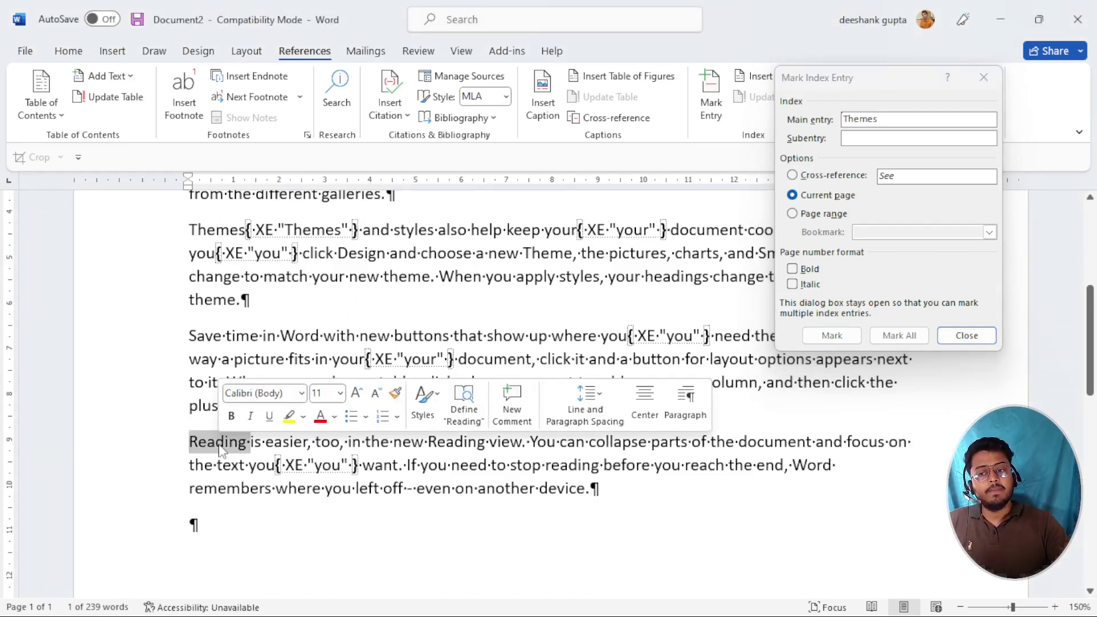
{"action": "left_click", "coordinate": [889, 122]}
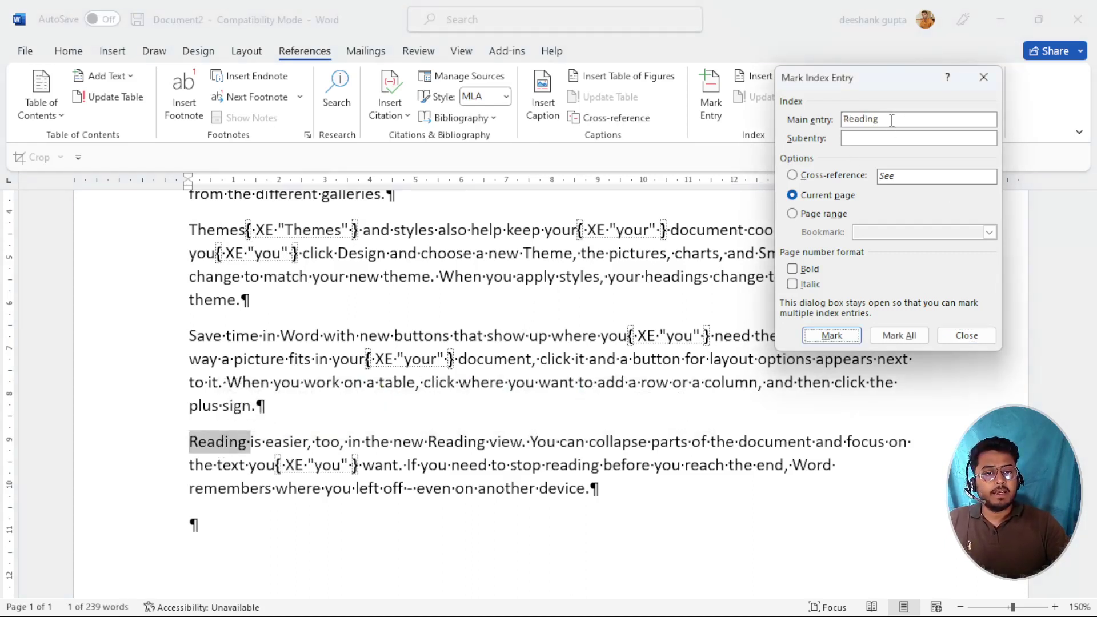
{"action": "left_click", "coordinate": [831, 336]}
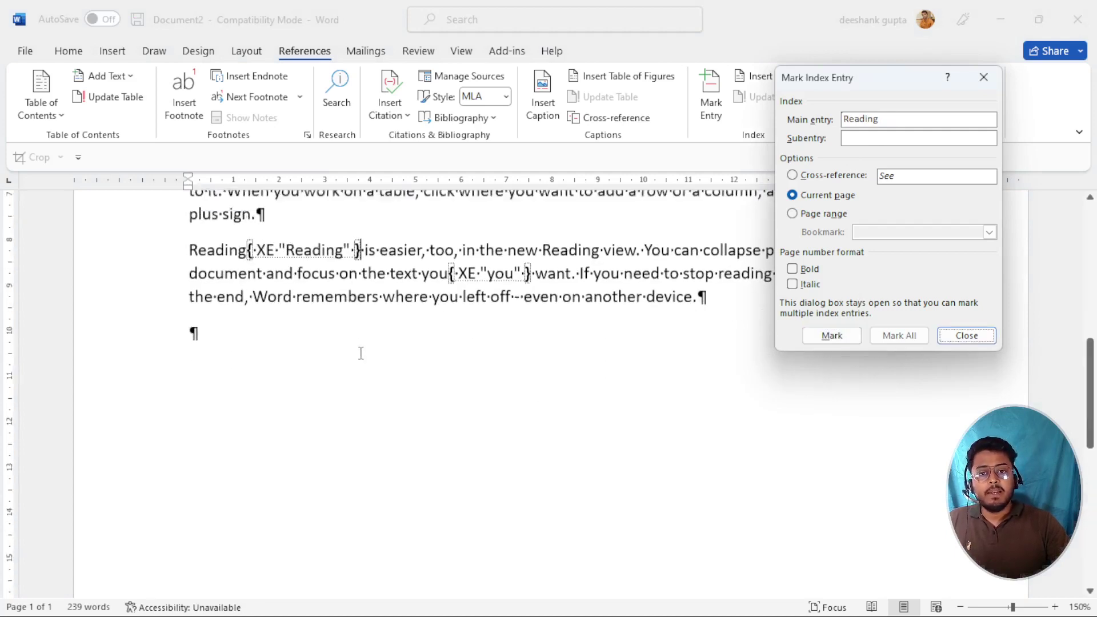
- Mark the word "before" in the last paragraph as an index entry with a bold page number
{"action": "scroll", "coordinate": [361, 353], "scroll_direction": "up", "scroll_amount": 5}
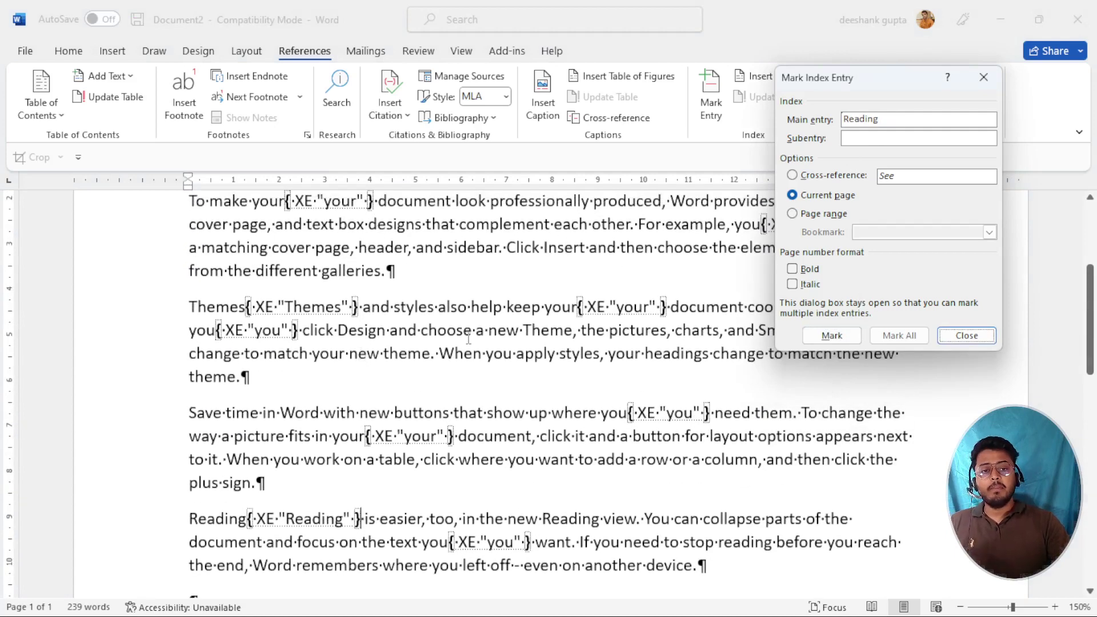
{"action": "double_click", "coordinate": [809, 547]}
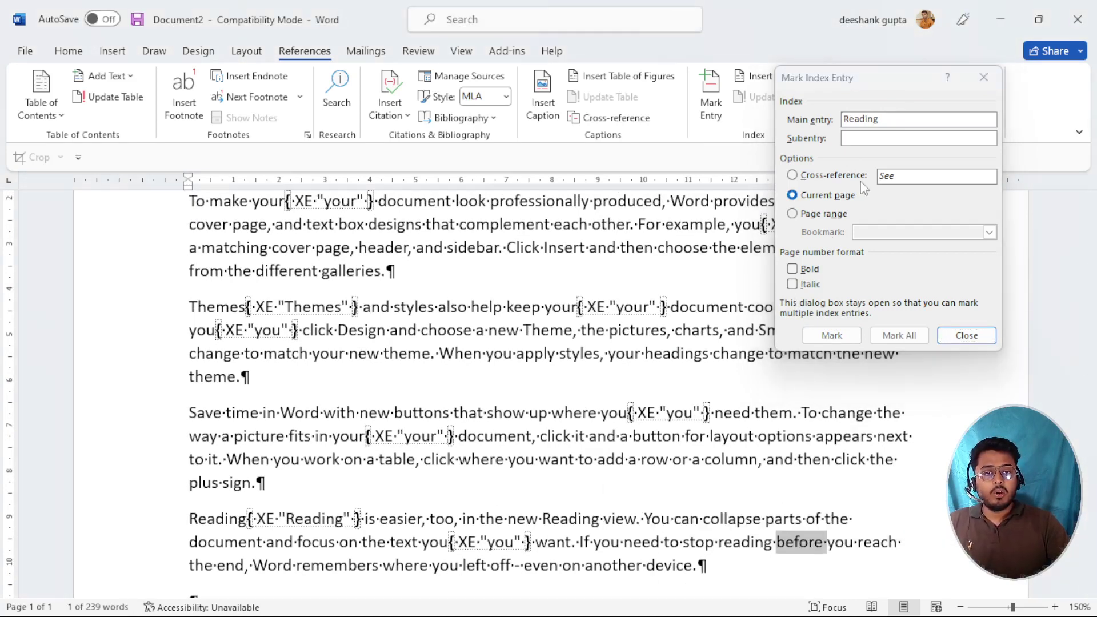
{"action": "left_click", "coordinate": [915, 121]}
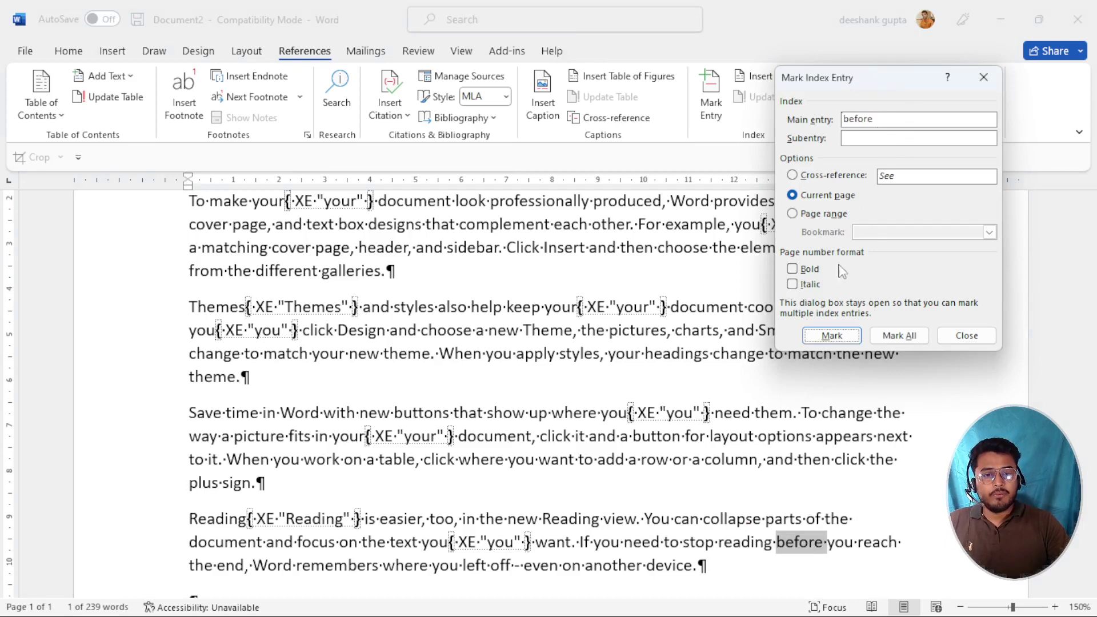
{"action": "left_click", "coordinate": [794, 269]}
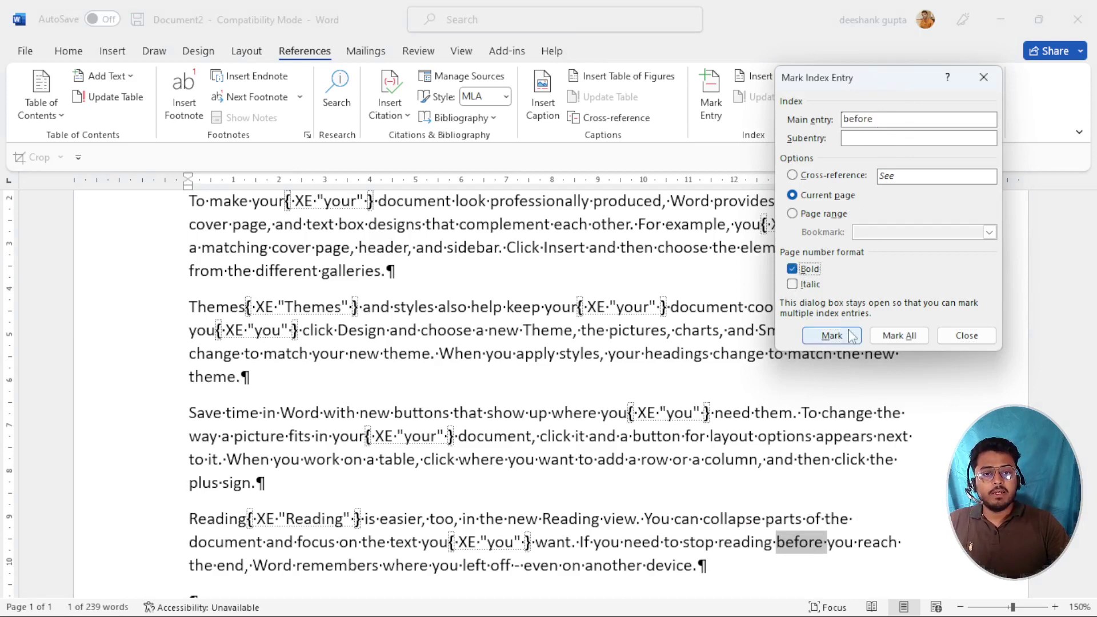
{"action": "left_click", "coordinate": [832, 336]}
{"action": "scroll", "coordinate": [346, 376], "scroll_direction": "up", "scroll_amount": 5}
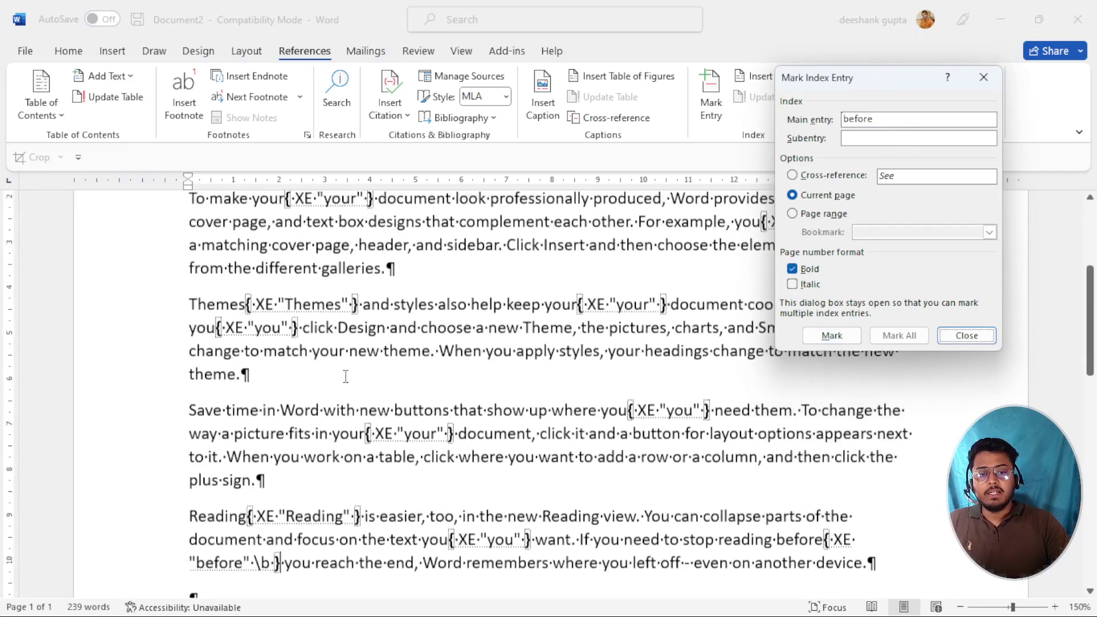
- Mark the word "Insert" in the second paragraph as an index entry with a bold page number and close the marking dialog
{"action": "scroll", "coordinate": [366, 448], "scroll_direction": "up", "scroll_amount": 2}
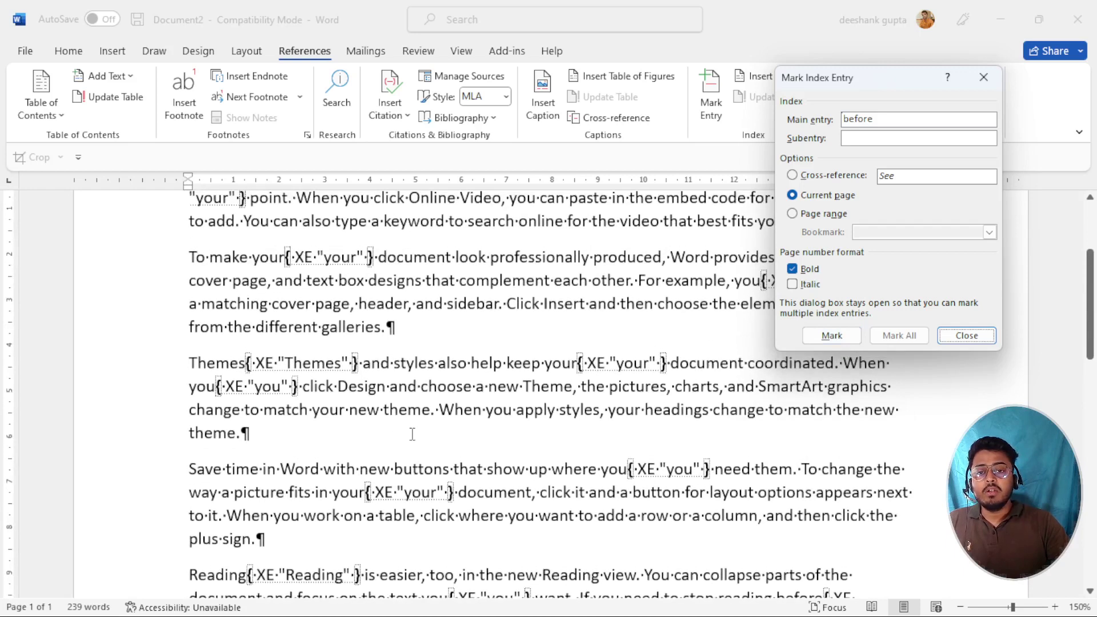
{"action": "double_click", "coordinate": [560, 311]}
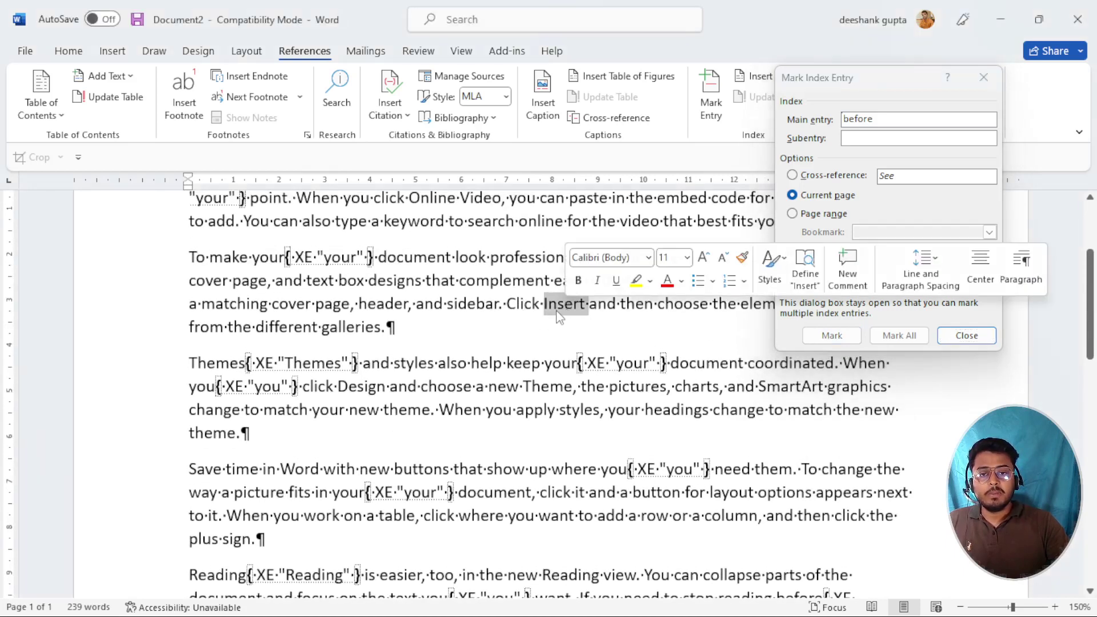
{"action": "left_click", "coordinate": [895, 125]}
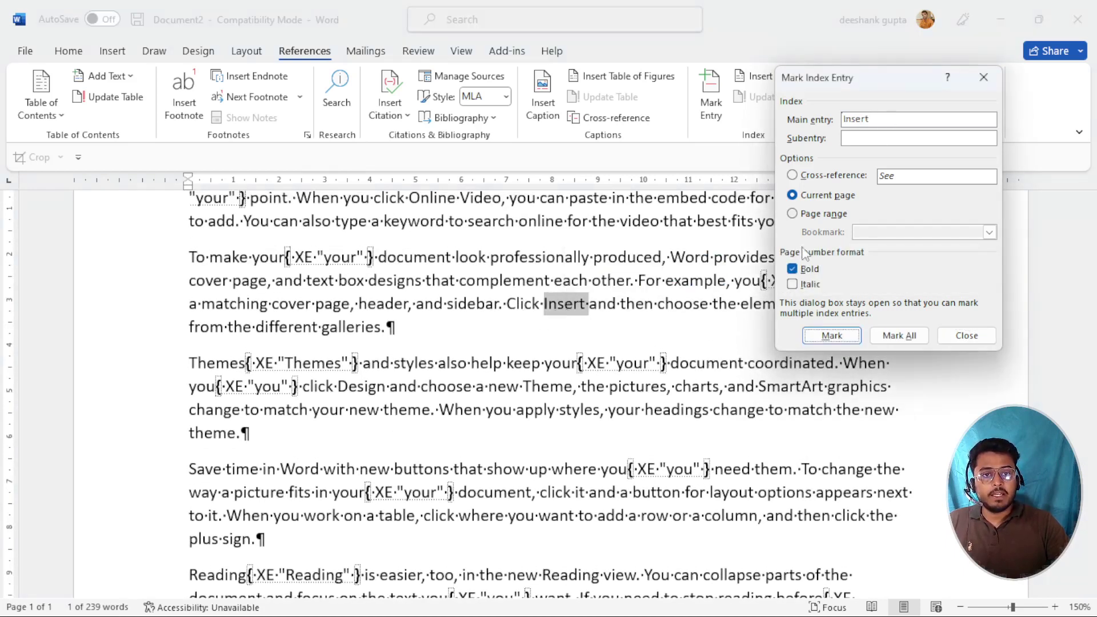
{"action": "left_click", "coordinate": [832, 335]}
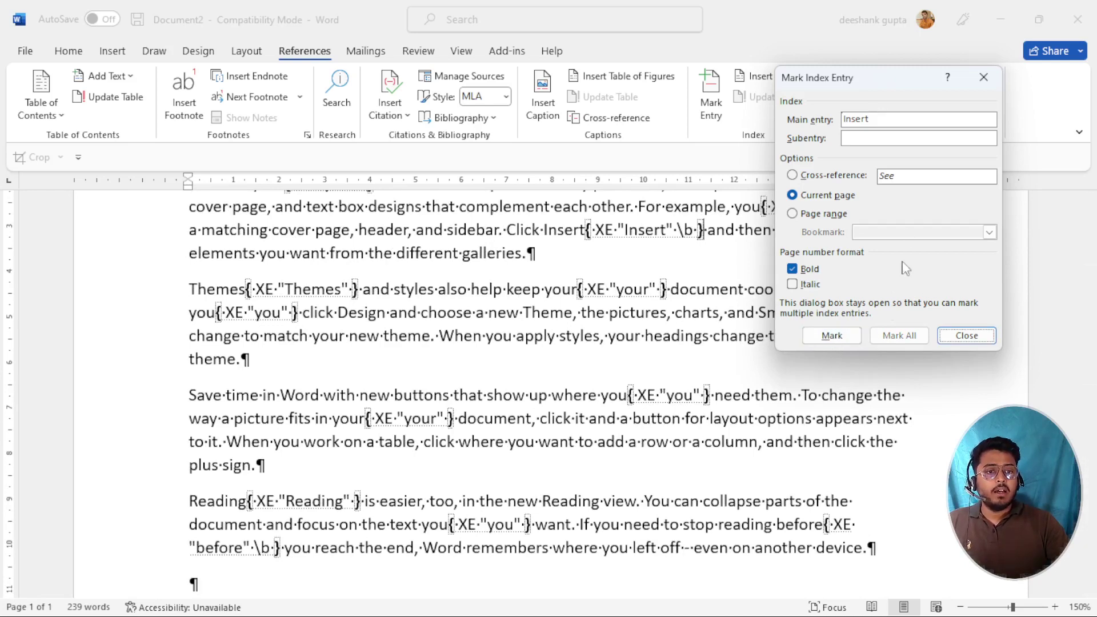
{"action": "left_click_drag", "start_coordinate": [892, 80], "coordinate": [507, 94]}
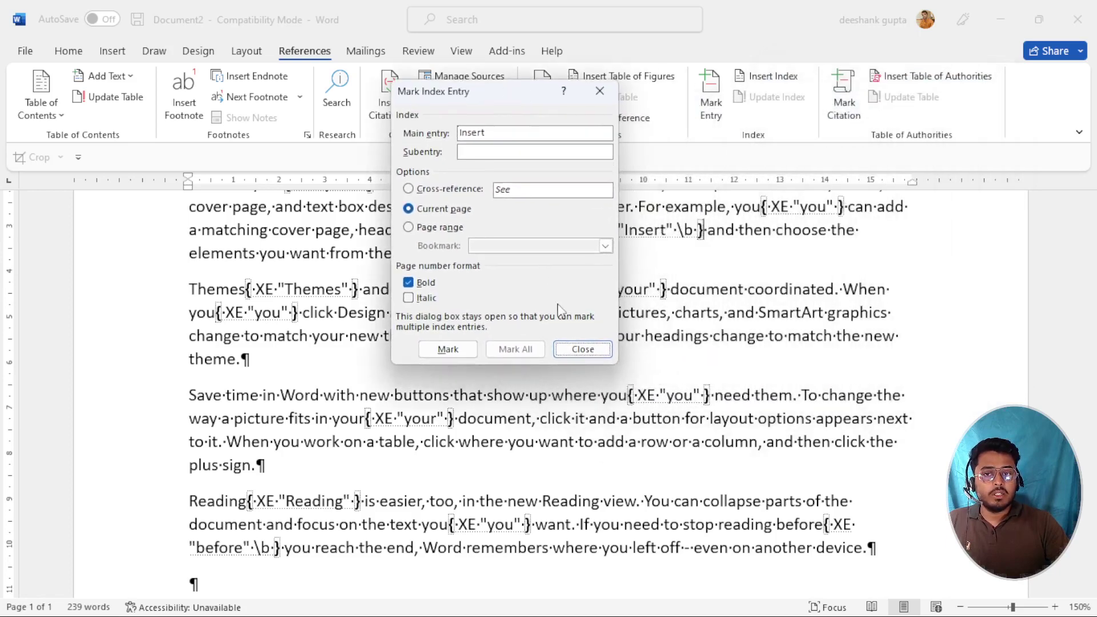
{"action": "left_click", "coordinate": [582, 349]}
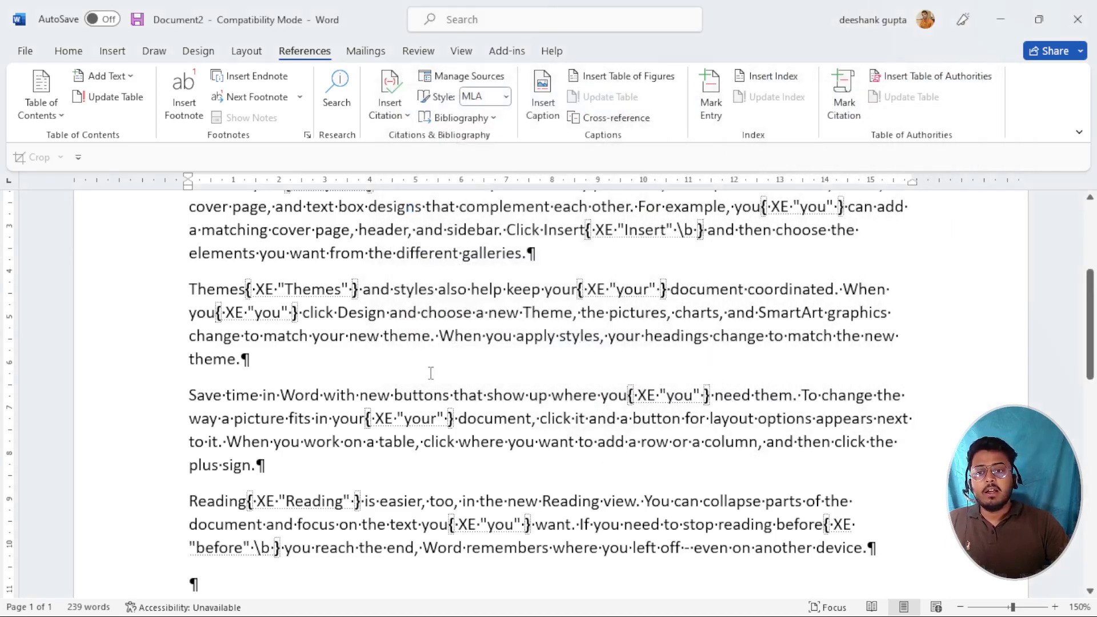
- Hide the formatting marks so the index entry fields no longer show in the text
{"action": "scroll", "coordinate": [418, 352], "scroll_direction": "up", "scroll_amount": 3}
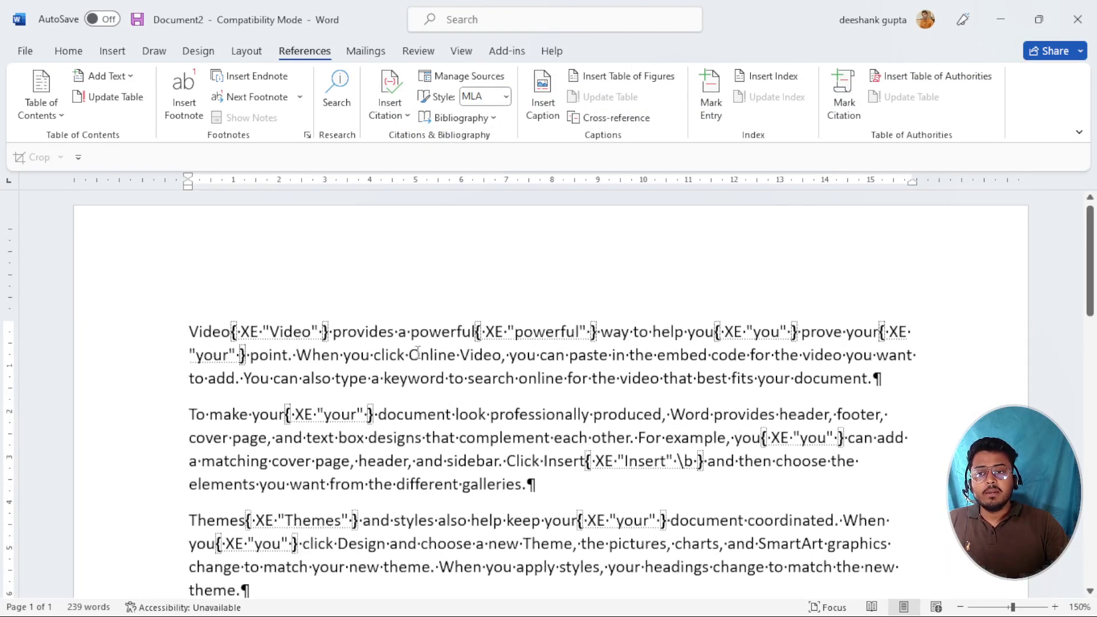
{"action": "left_click", "coordinate": [25, 53]}
{"action": "left_click", "coordinate": [23, 57]}
{"action": "left_click", "coordinate": [68, 53]}
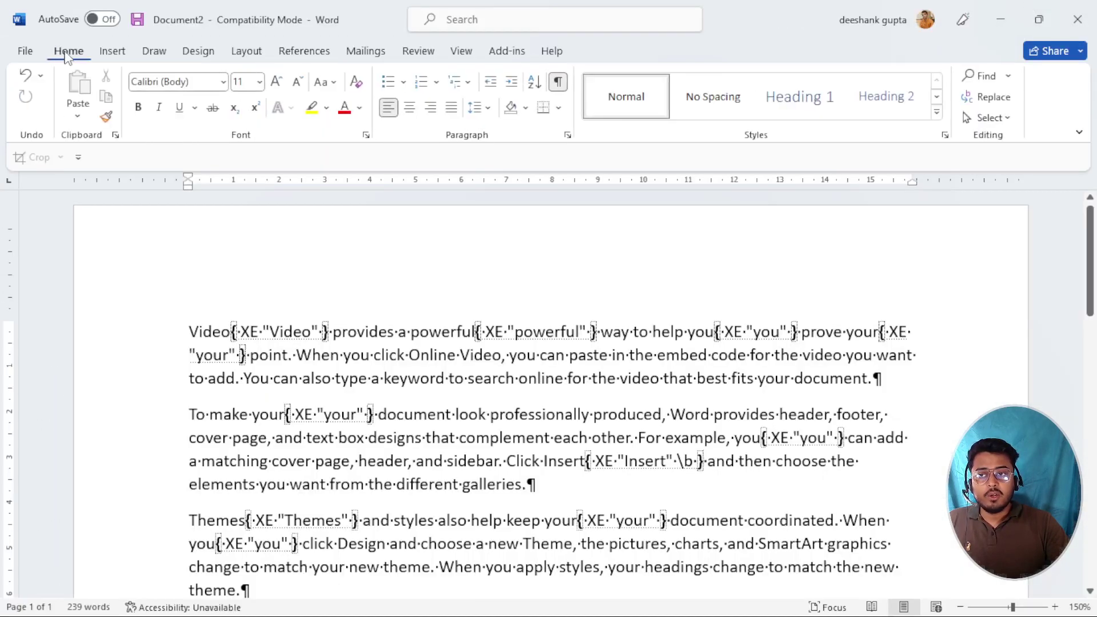
{"action": "left_click", "coordinate": [559, 83]}
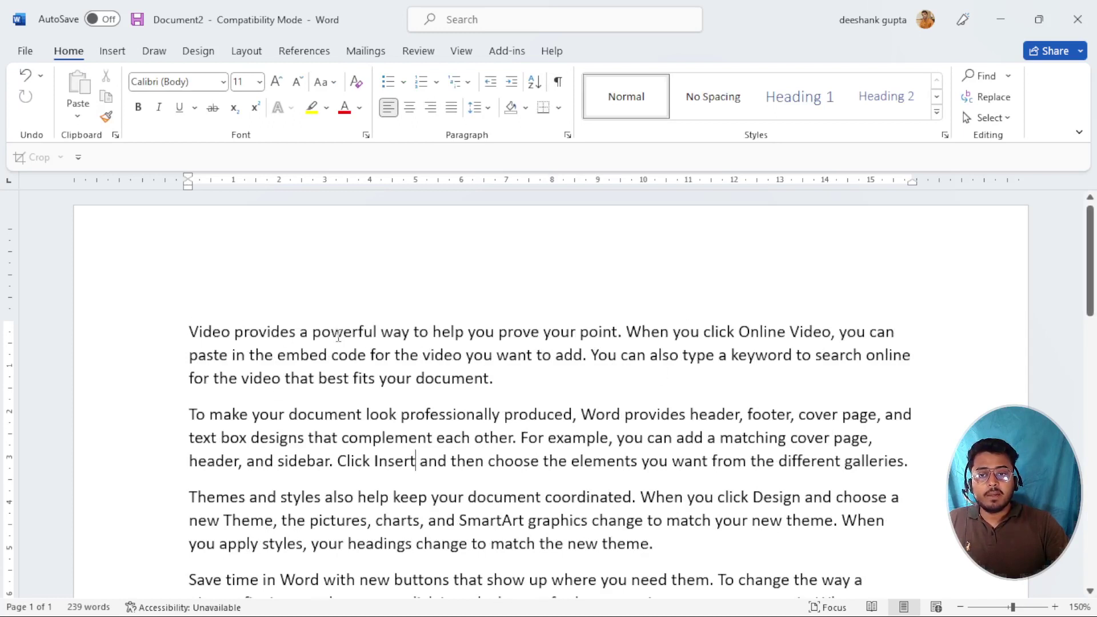
- Insert an indented two-column index in the From template format on the empty line below the last paragraph
{"action": "scroll", "coordinate": [532, 357], "scroll_direction": "down", "scroll_amount": 1}
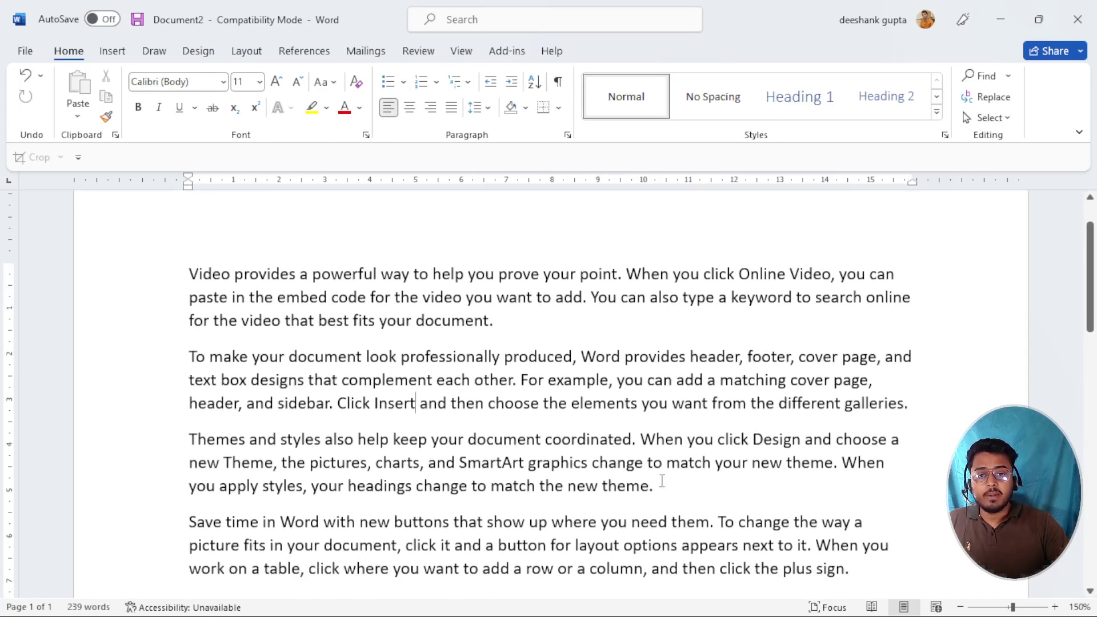
{"action": "scroll", "coordinate": [437, 447], "scroll_direction": "down", "scroll_amount": 2}
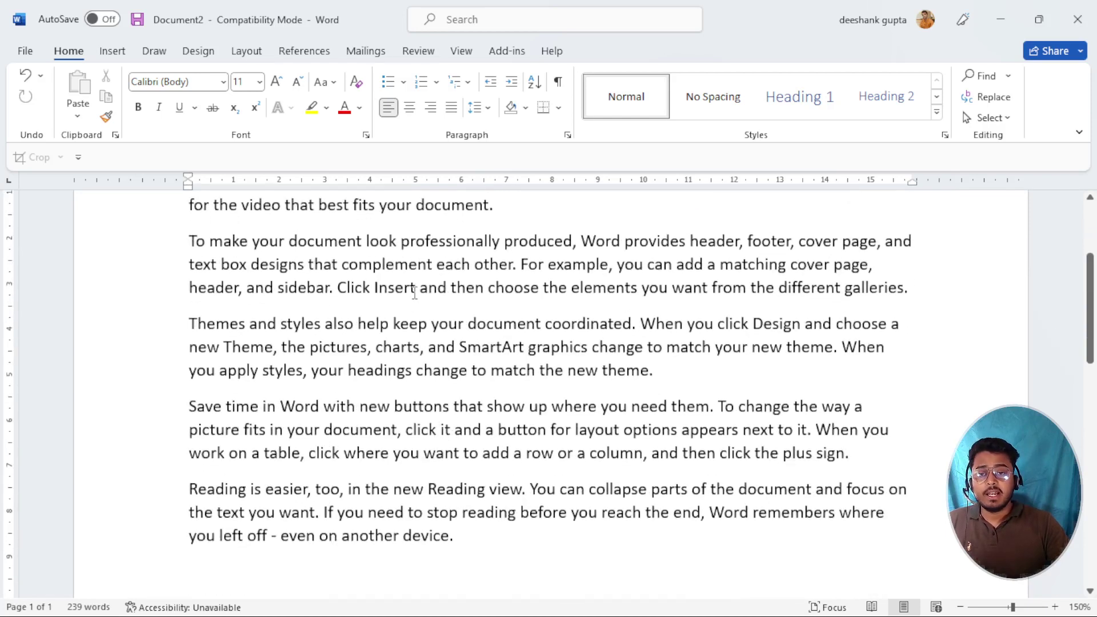
{"action": "scroll", "coordinate": [325, 304], "scroll_direction": "down", "scroll_amount": 2}
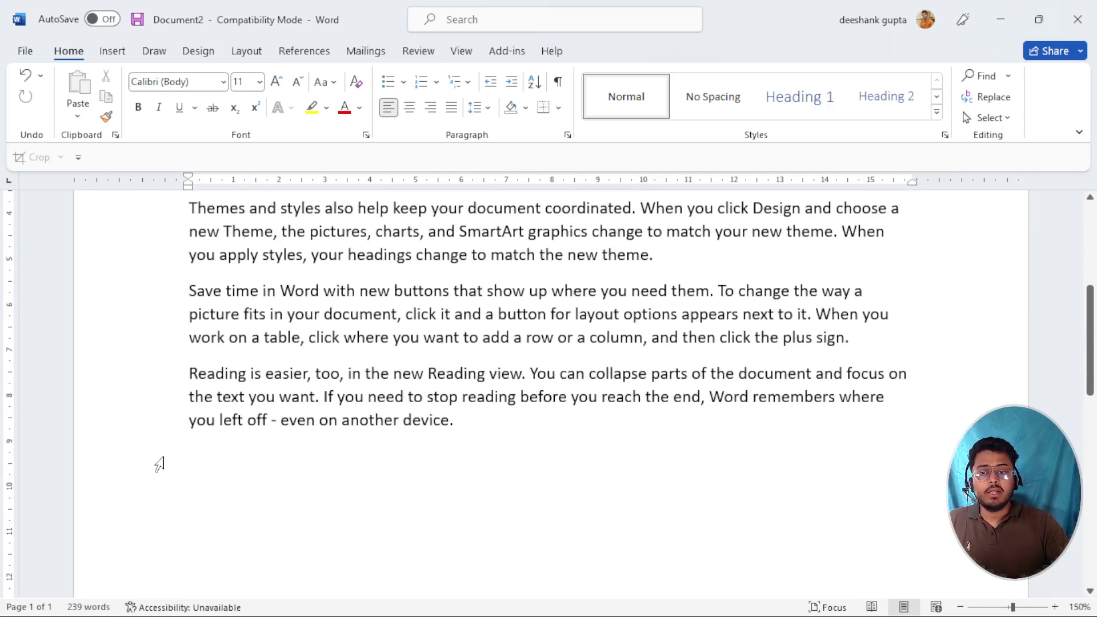
{"action": "scroll", "coordinate": [216, 465], "scroll_direction": "down", "scroll_amount": 4}
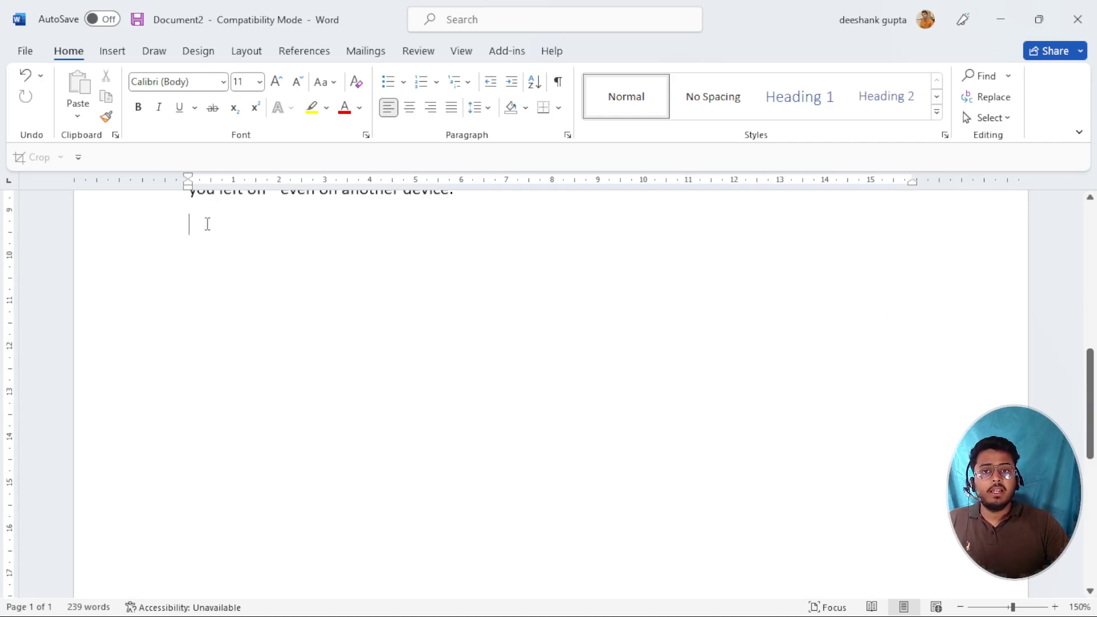
{"action": "left_click", "coordinate": [304, 51]}
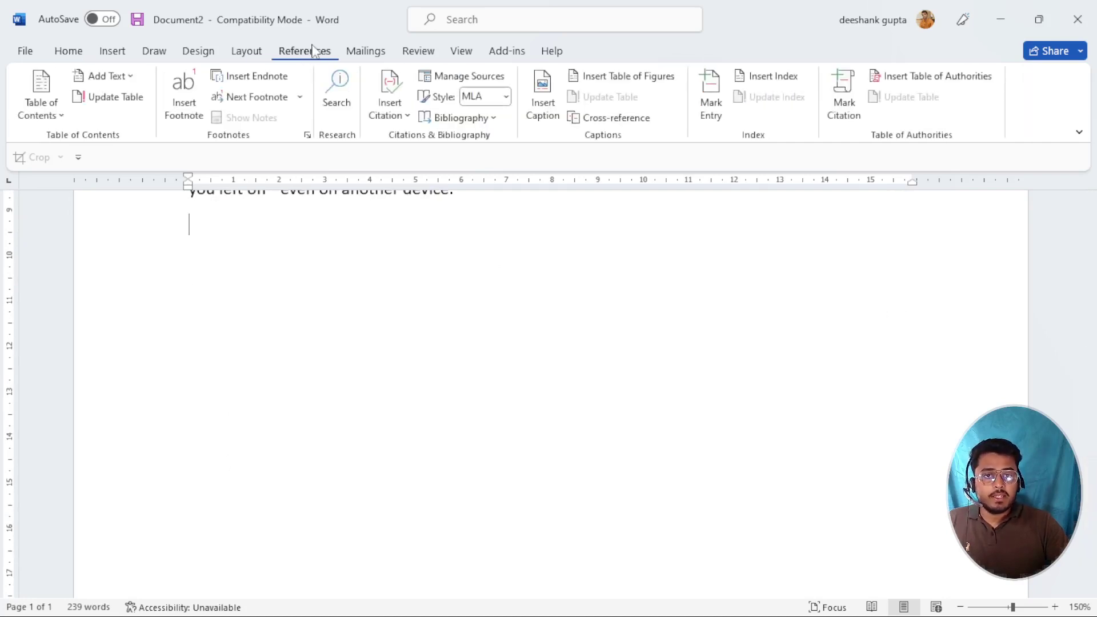
{"action": "left_click", "coordinate": [771, 80]}
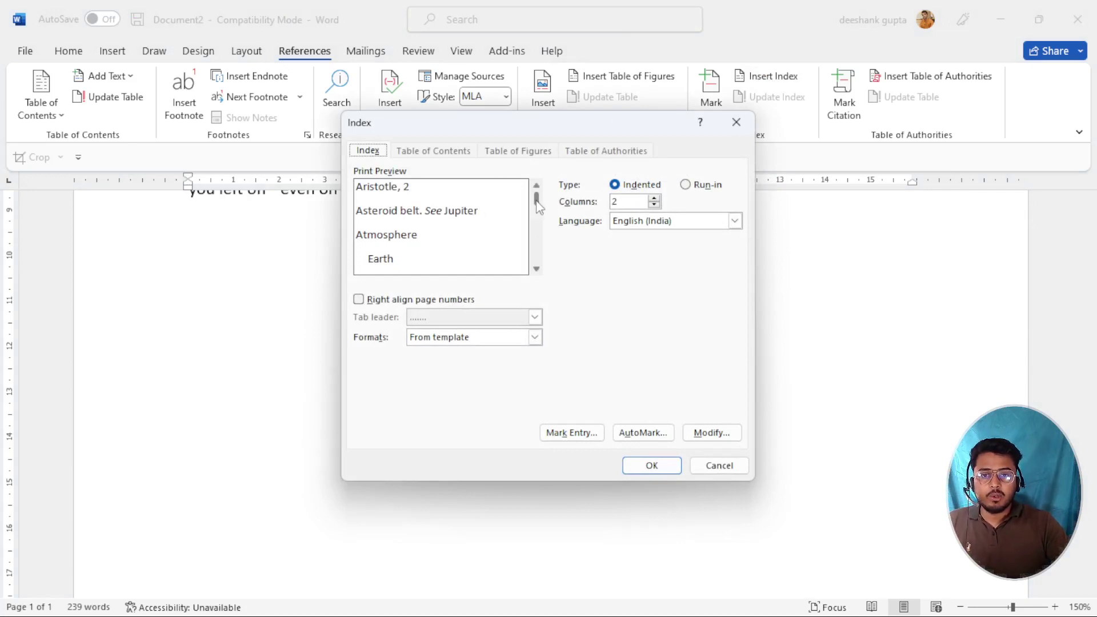
{"action": "mouse_move", "coordinate": [537, 201]}
{"action": "left_mouse_down"}
{"action": "mouse_move", "coordinate": [540, 245]}
{"action": "mouse_move", "coordinate": [538, 197]}
{"action": "left_mouse_up"}
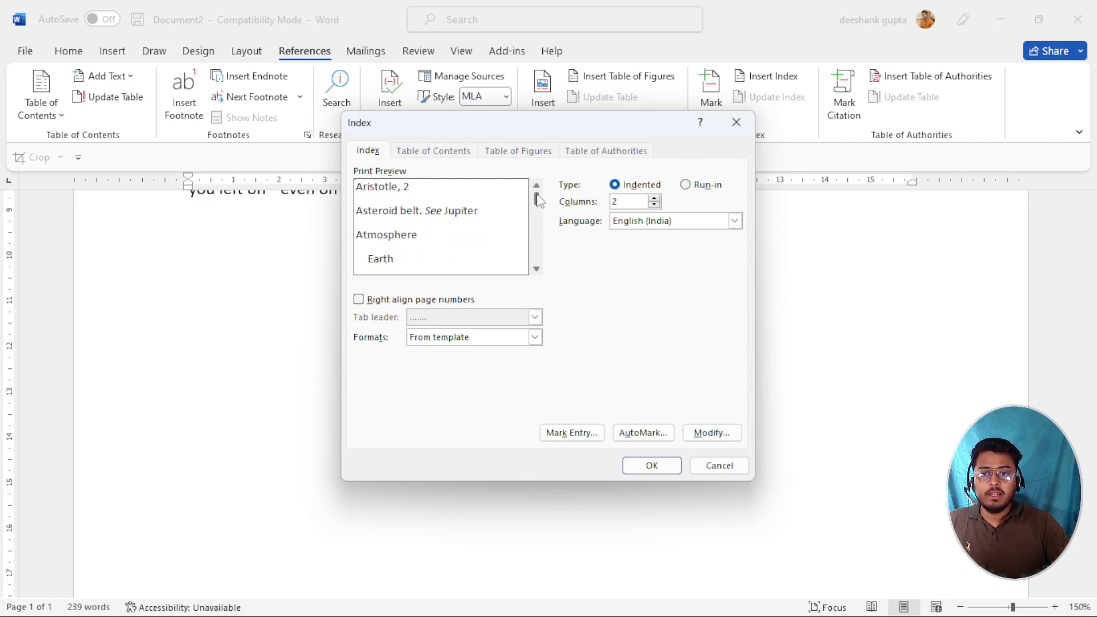
{"action": "left_click", "coordinate": [652, 466]}
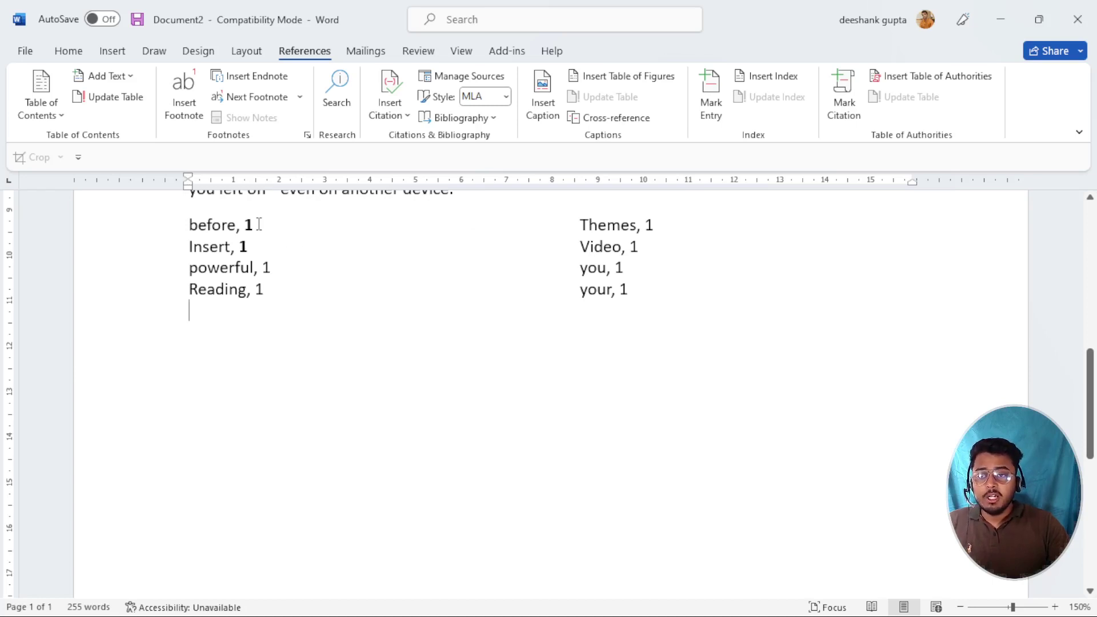
- Check the bold page numbers of "before" and "Insert" in the index and undo the index insertion
{"action": "left_click_drag", "start_coordinate": [257, 225], "coordinate": [245, 226]}
{"action": "left_click", "coordinate": [250, 246]}
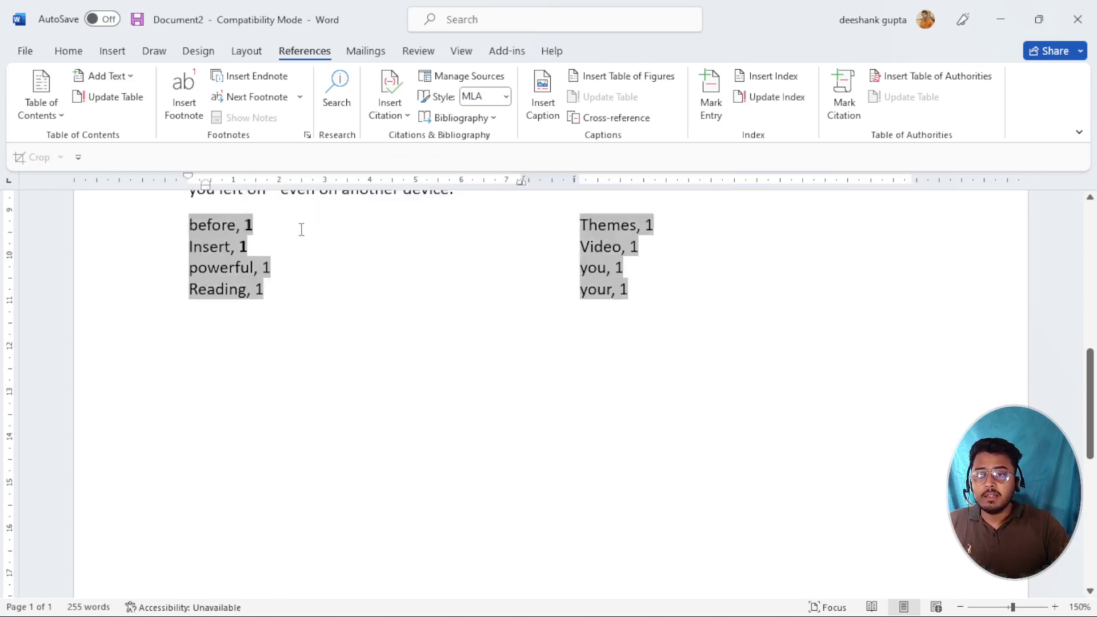
{"action": "left_click", "coordinate": [274, 321]}
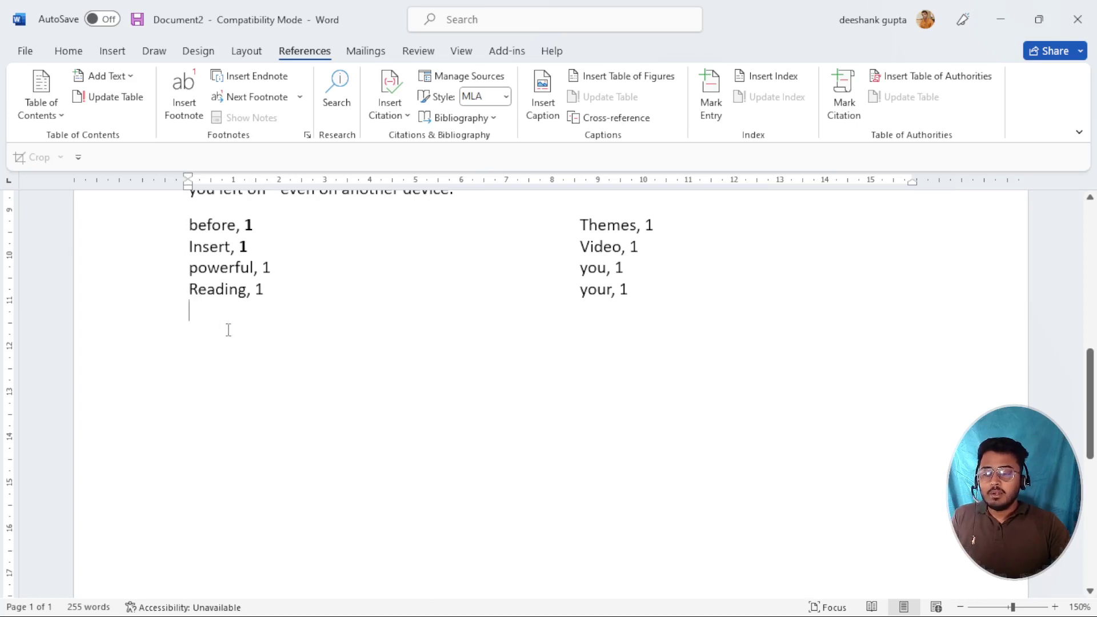
{"action": "key", "text": "ctrl+z"}
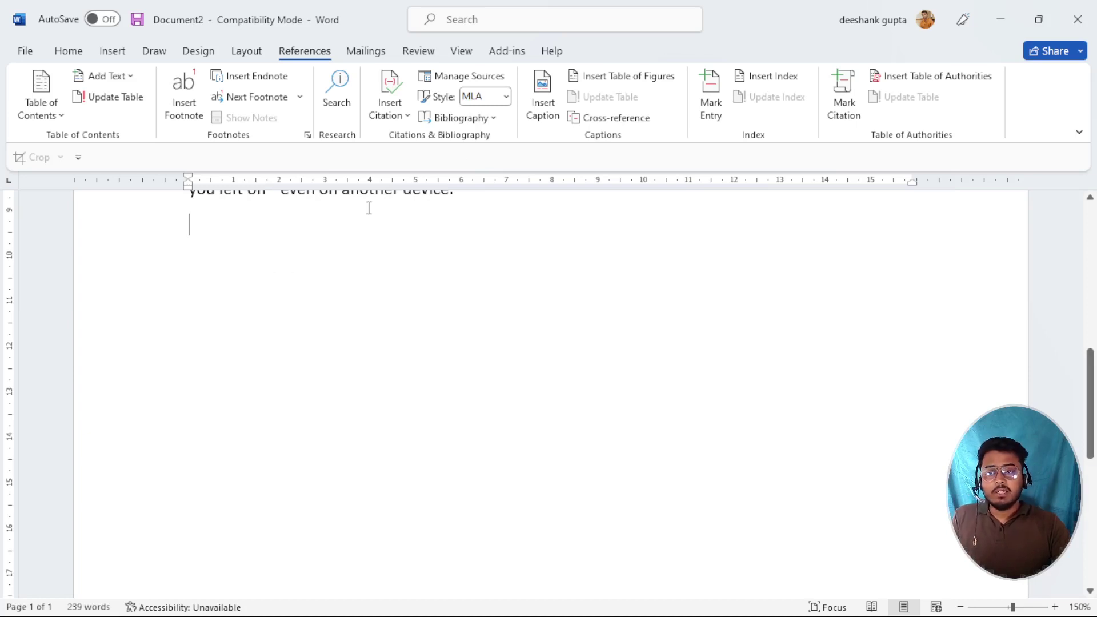
- Try an indented two-column index in the Classic format below the last paragraph and undo it
{"action": "left_click", "coordinate": [622, 79]}
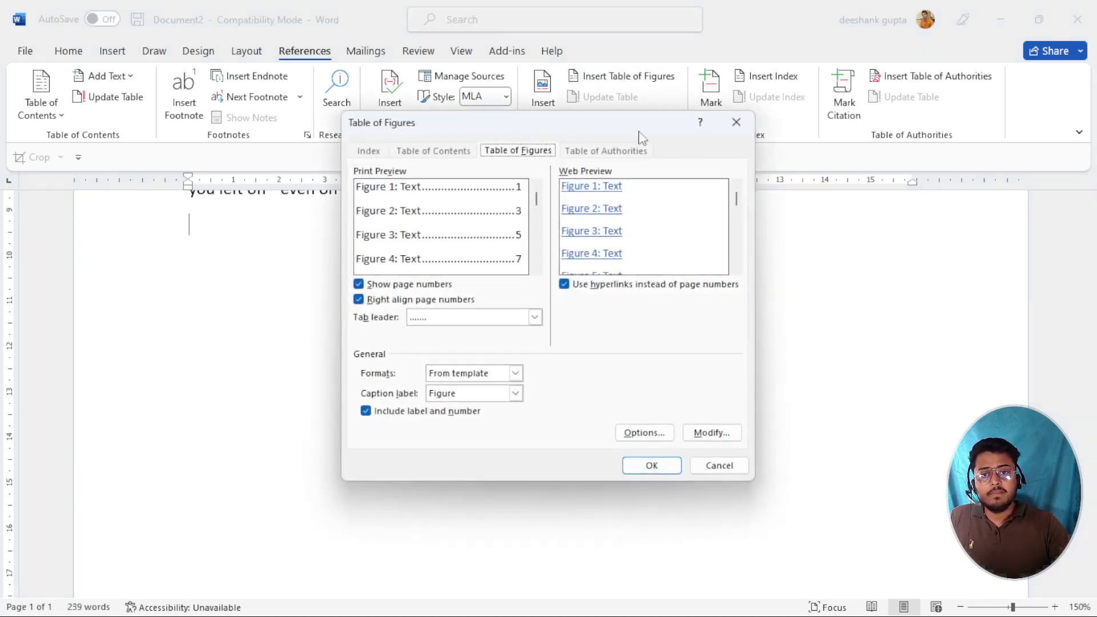
{"action": "left_click", "coordinate": [736, 122]}
{"action": "left_click", "coordinate": [779, 82]}
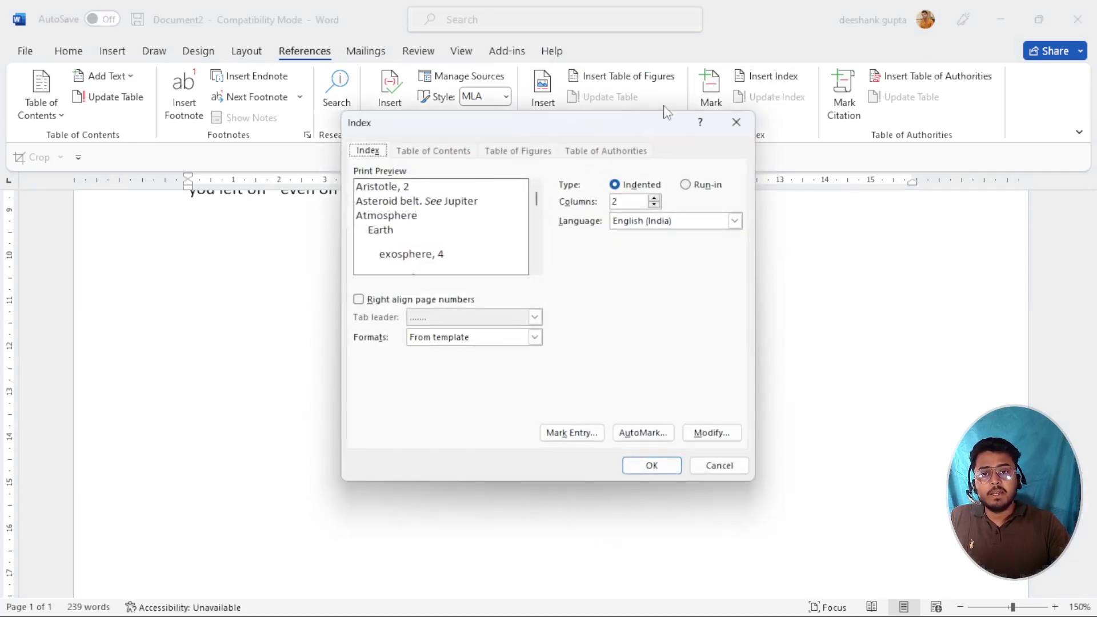
{"action": "left_click", "coordinate": [535, 337]}
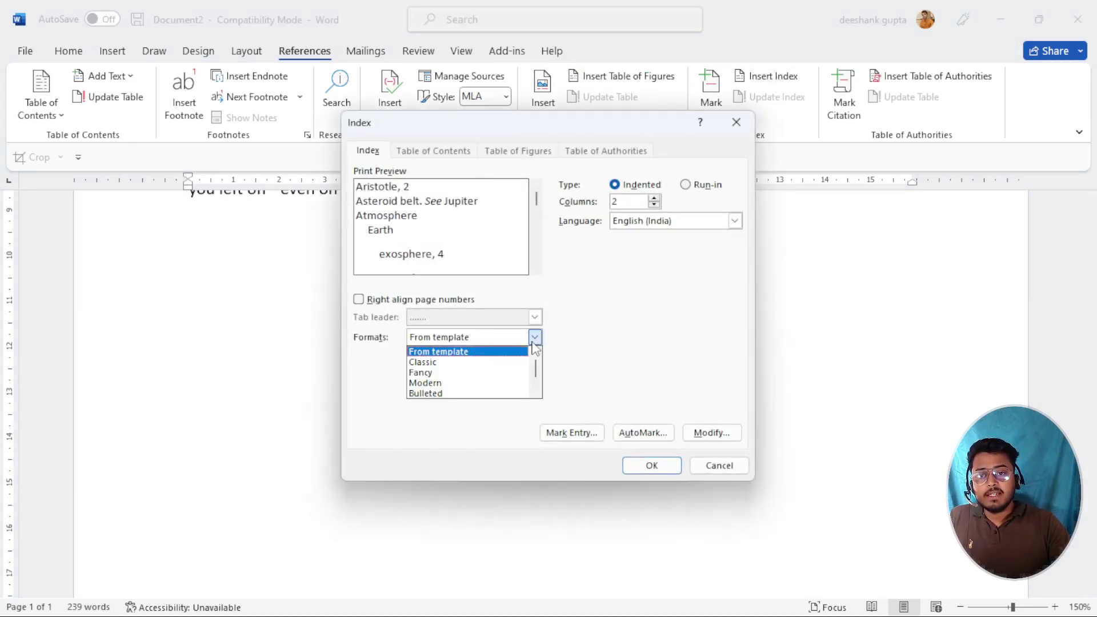
{"action": "left_click", "coordinate": [436, 362]}
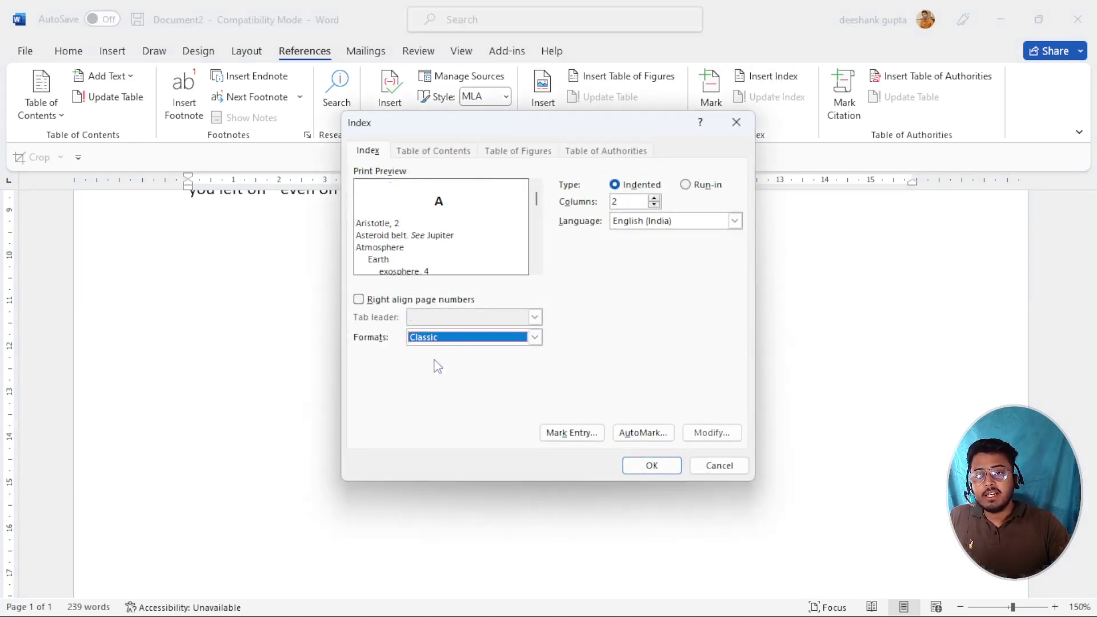
{"action": "left_click", "coordinate": [652, 465]}
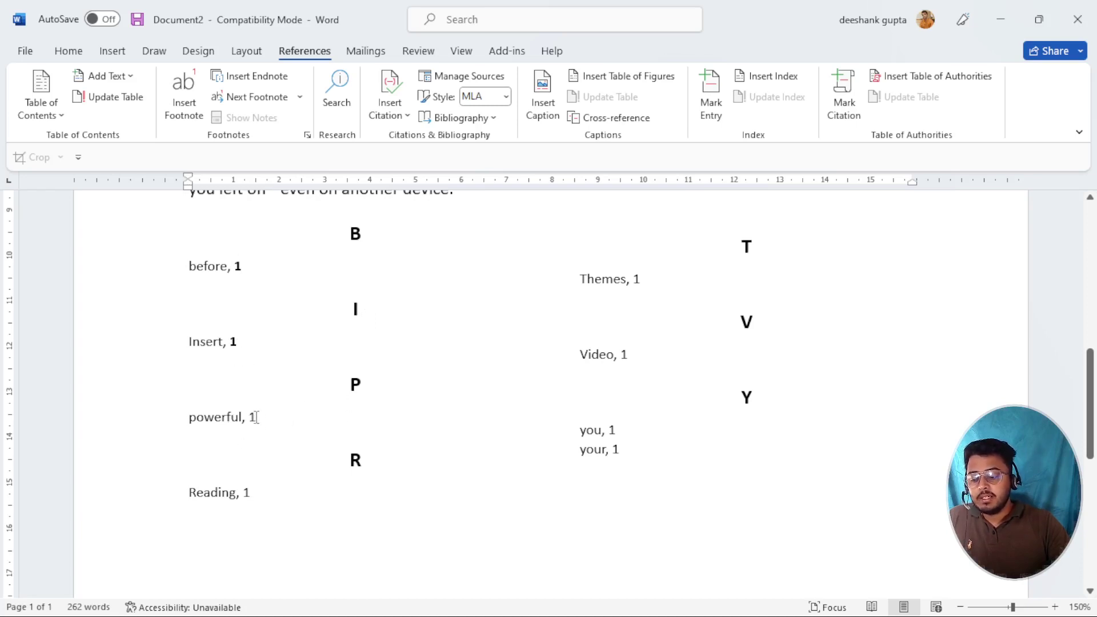
{"action": "key", "text": "ctrl+z"}
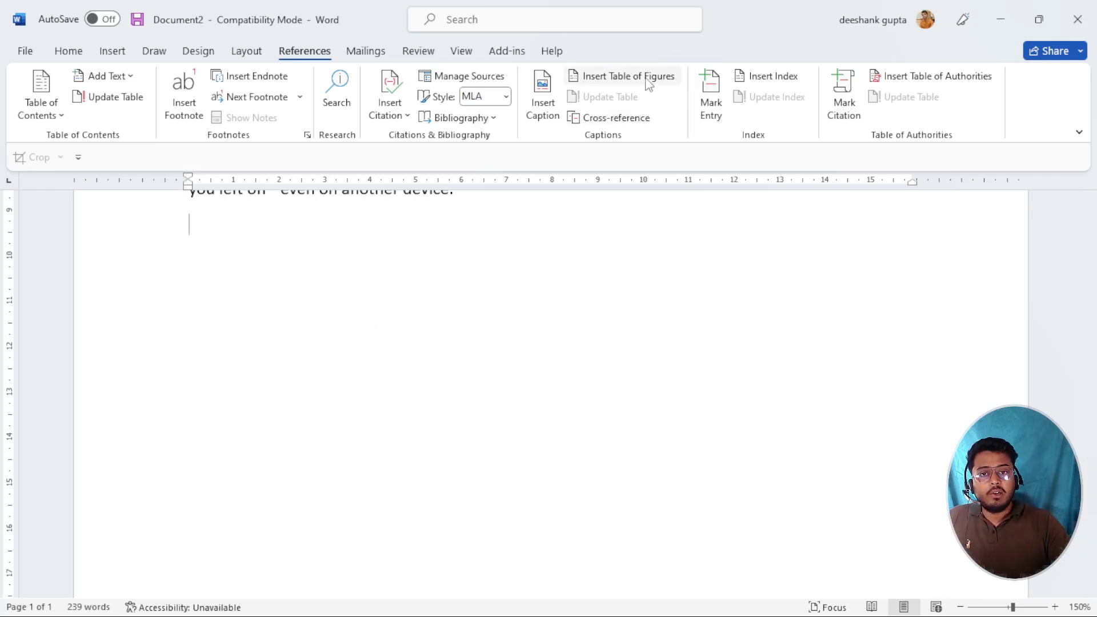
- Try the Fancy format for the two-column index below the last paragraph and undo the insertion
{"action": "left_click", "coordinate": [776, 80]}
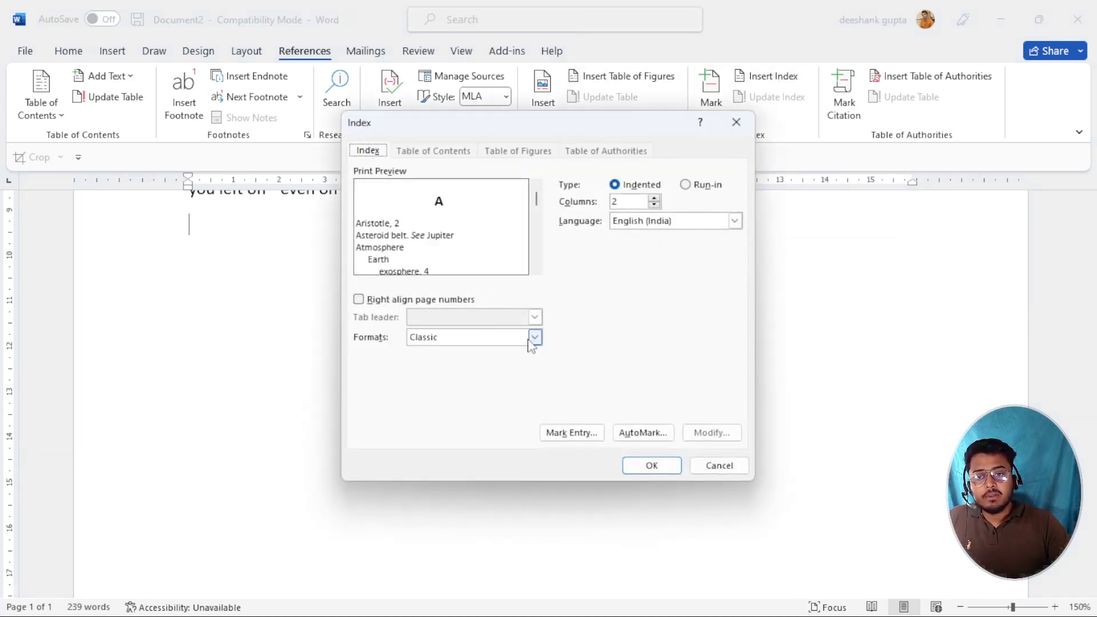
{"action": "left_click", "coordinate": [530, 342]}
{"action": "left_click", "coordinate": [451, 376]}
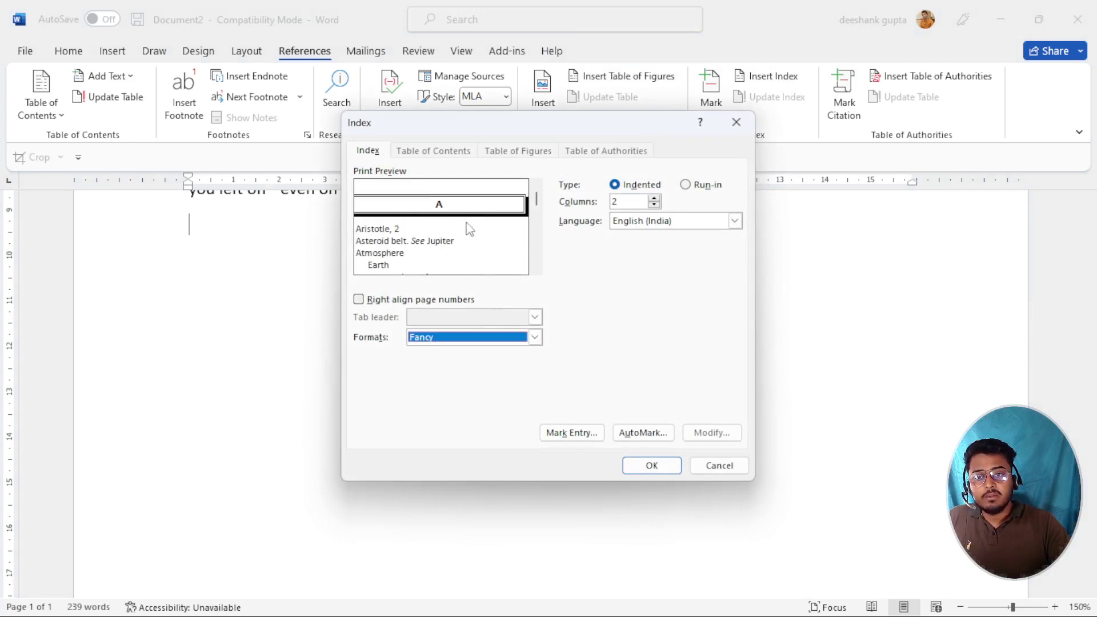
{"action": "left_click", "coordinate": [650, 465]}
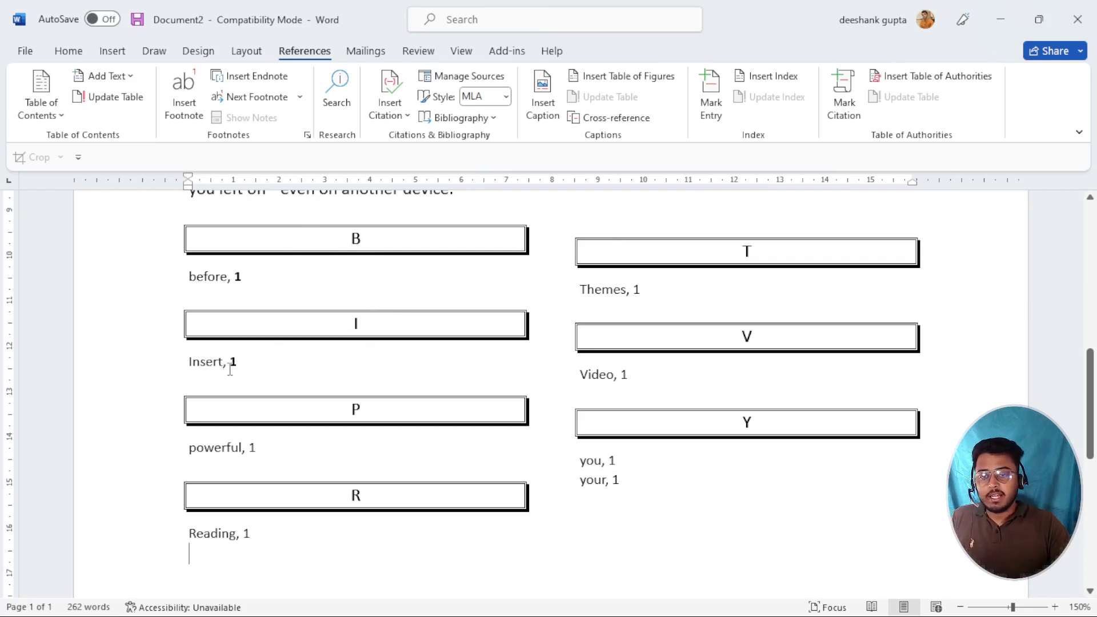
{"action": "key", "text": "ctrl+z"}
- Try the Modern format for the two-column index below the last paragraph, look it over, and undo the insertion
{"action": "left_click", "coordinate": [772, 77]}
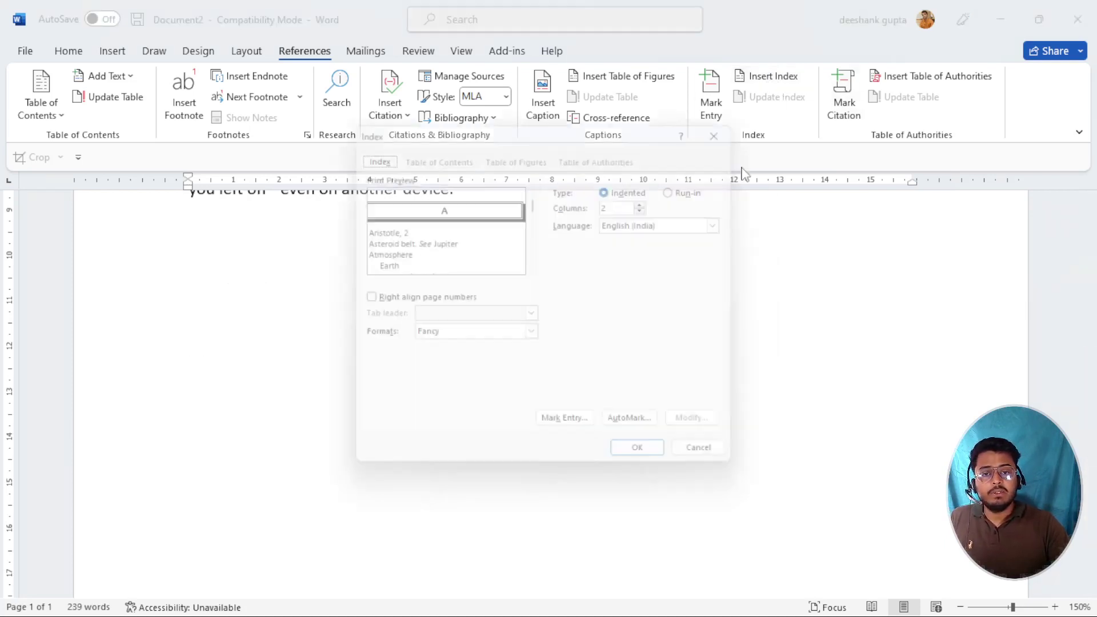
{"action": "left_click", "coordinate": [535, 337]}
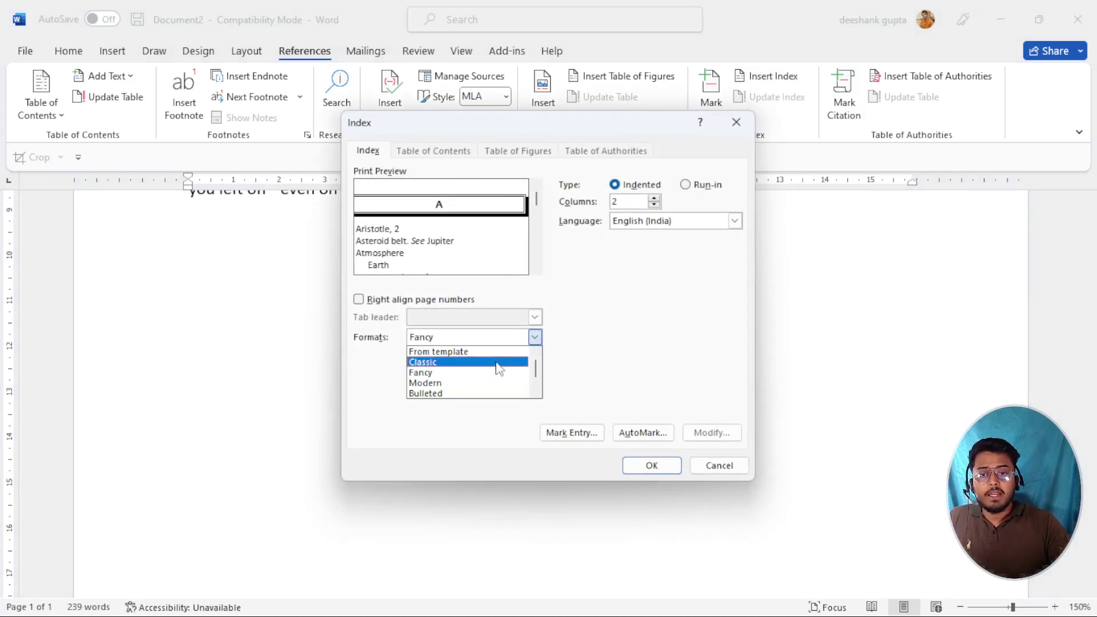
{"action": "left_click", "coordinate": [472, 384]}
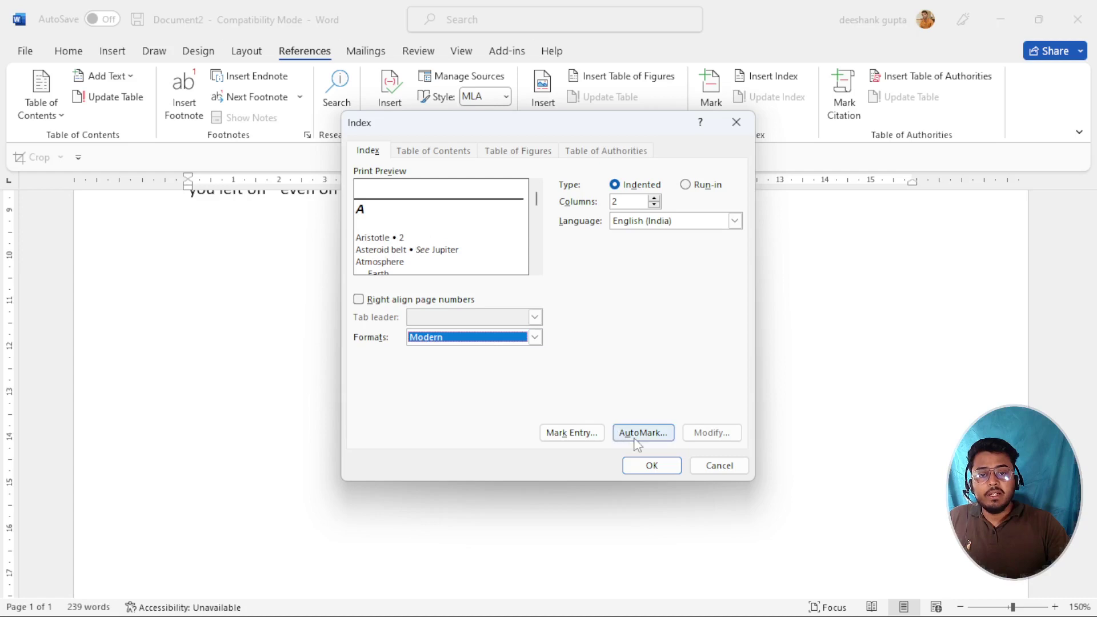
{"action": "left_click", "coordinate": [652, 465]}
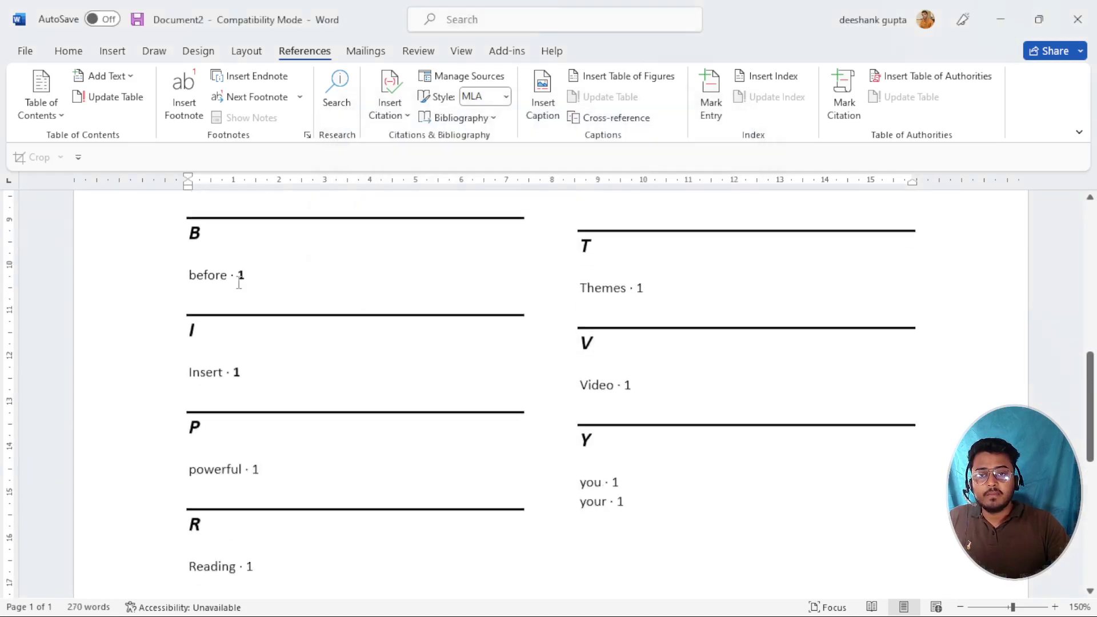
{"action": "scroll", "coordinate": [243, 300], "scroll_direction": "up", "scroll_amount": 1}
{"action": "scroll", "coordinate": [255, 331], "scroll_direction": "down", "scroll_amount": 2}
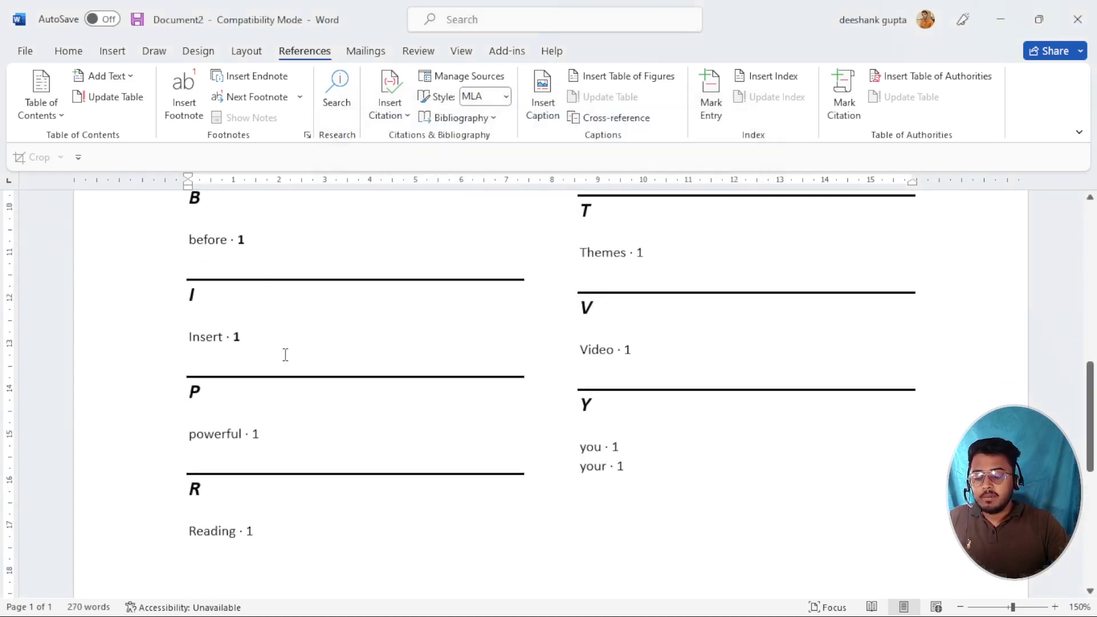
{"action": "key", "text": "ctrl+z"}
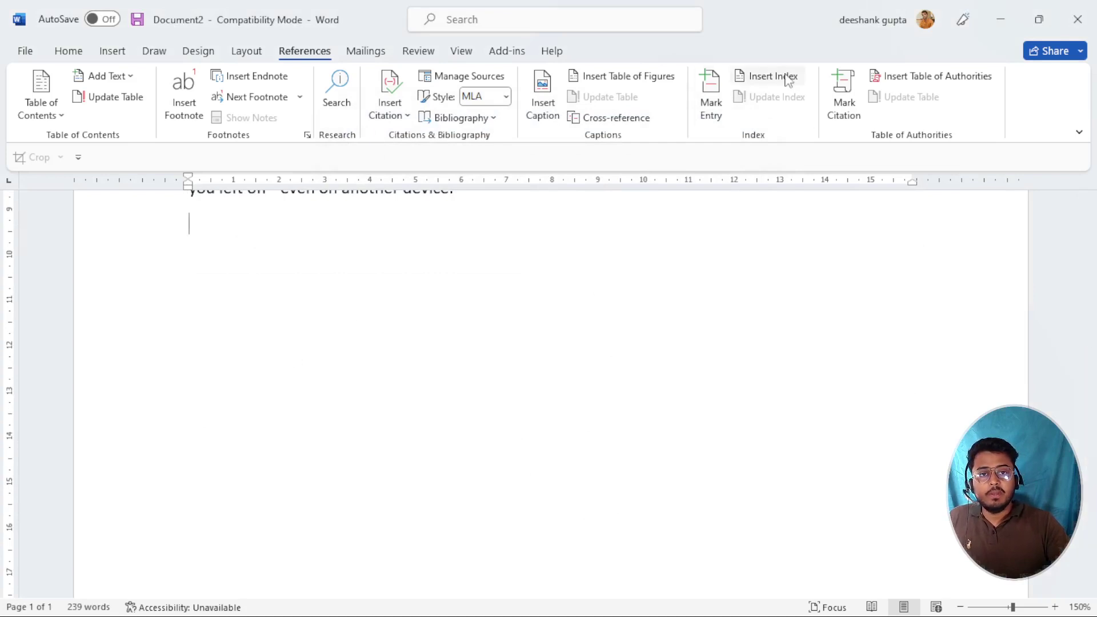
- Insert an indented two-column index in the Formal format with a dotted tab leader below the last paragraph
{"action": "left_click", "coordinate": [787, 76]}
{"action": "left_click", "coordinate": [534, 338]}
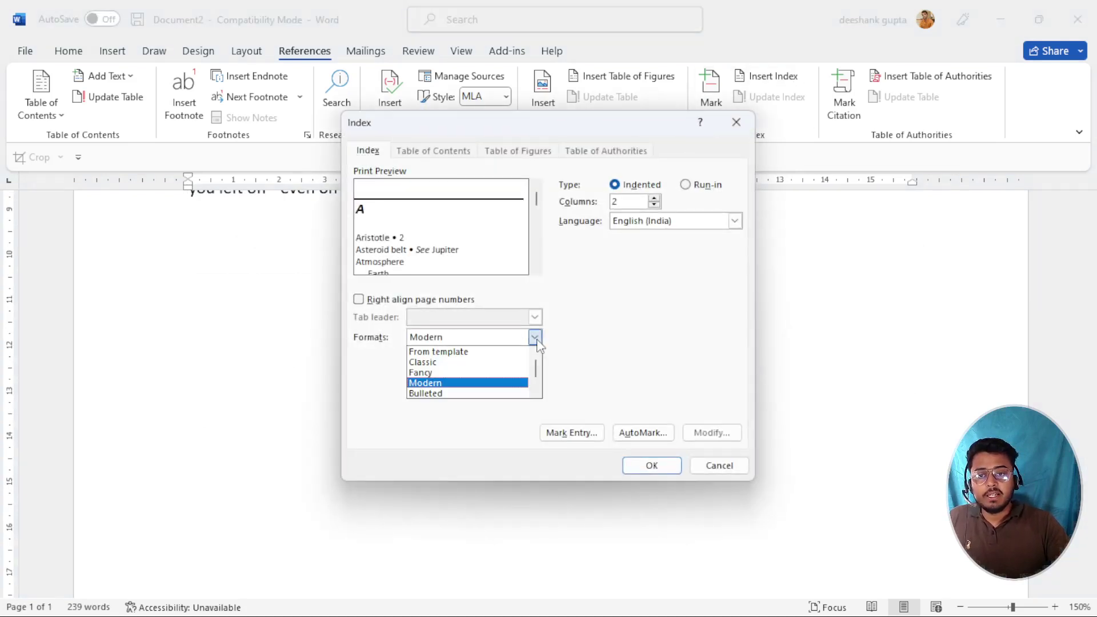
{"action": "scroll", "coordinate": [492, 383], "scroll_direction": "down", "scroll_amount": 1}
{"action": "left_click", "coordinate": [485, 383]}
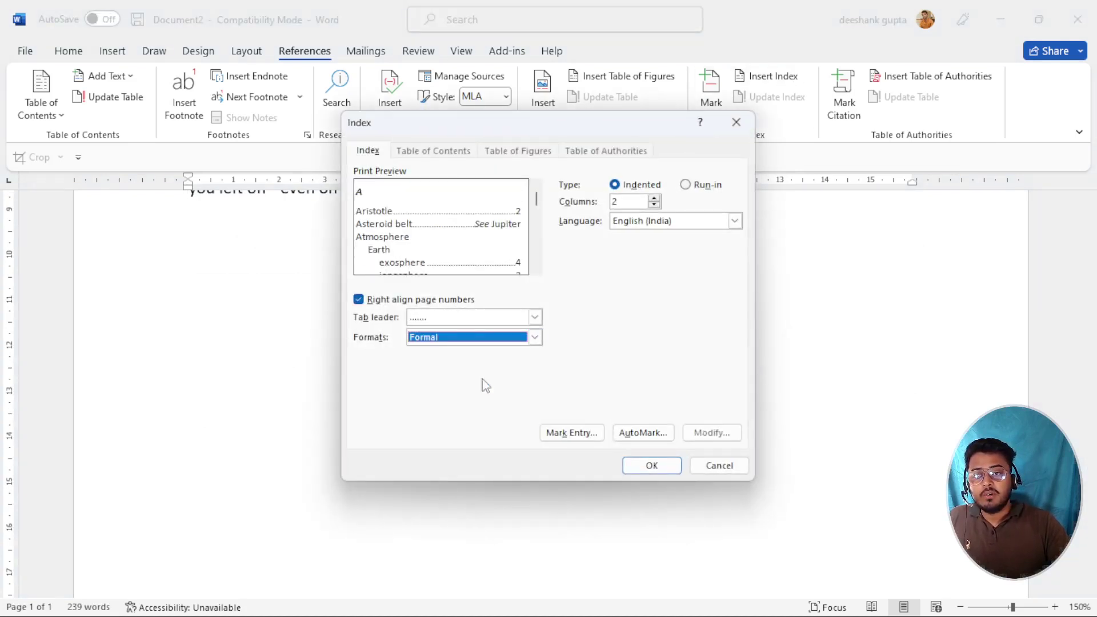
{"action": "left_click", "coordinate": [652, 466]}
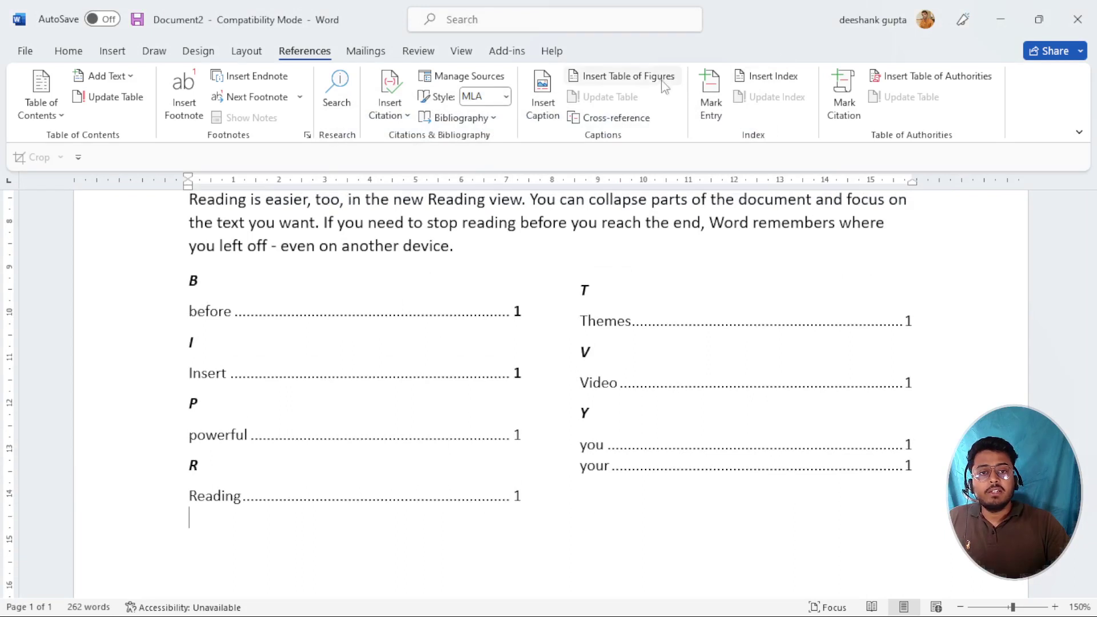
- Try replacing the index with a one-column version in the Formal format, look it over, and undo the index insertion
{"action": "left_click", "coordinate": [766, 76]}
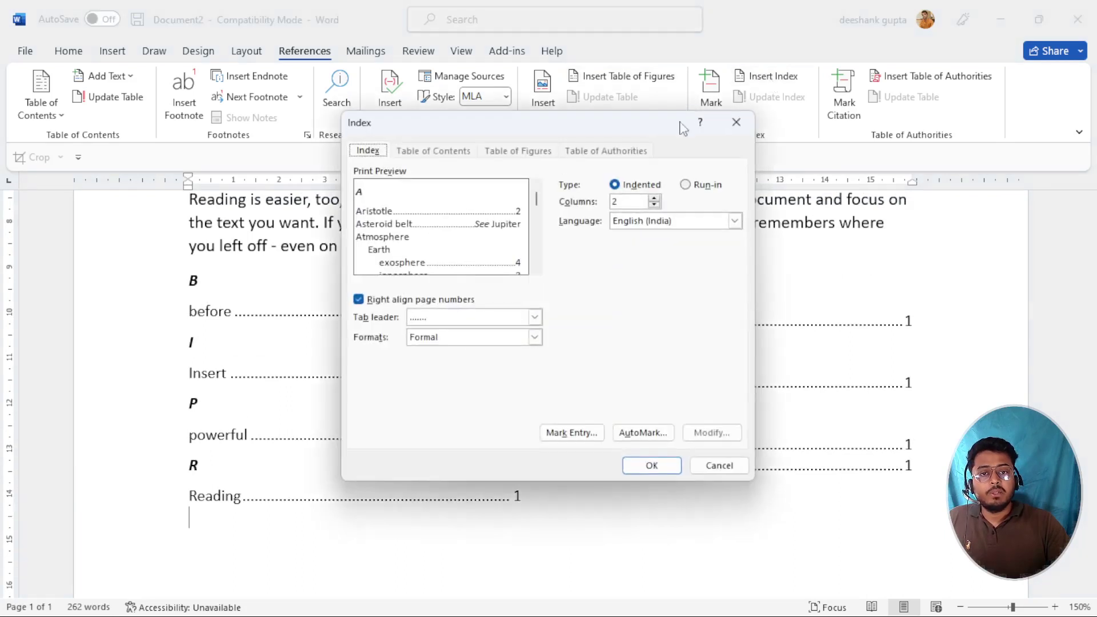
{"action": "left_click", "coordinate": [654, 206]}
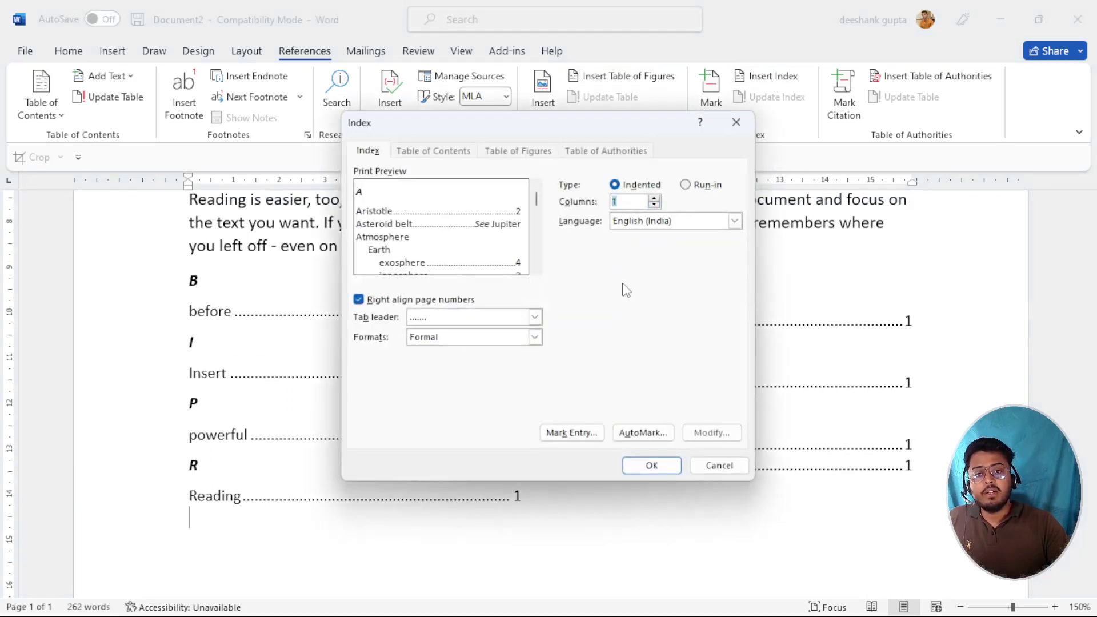
{"action": "left_click", "coordinate": [660, 465]}
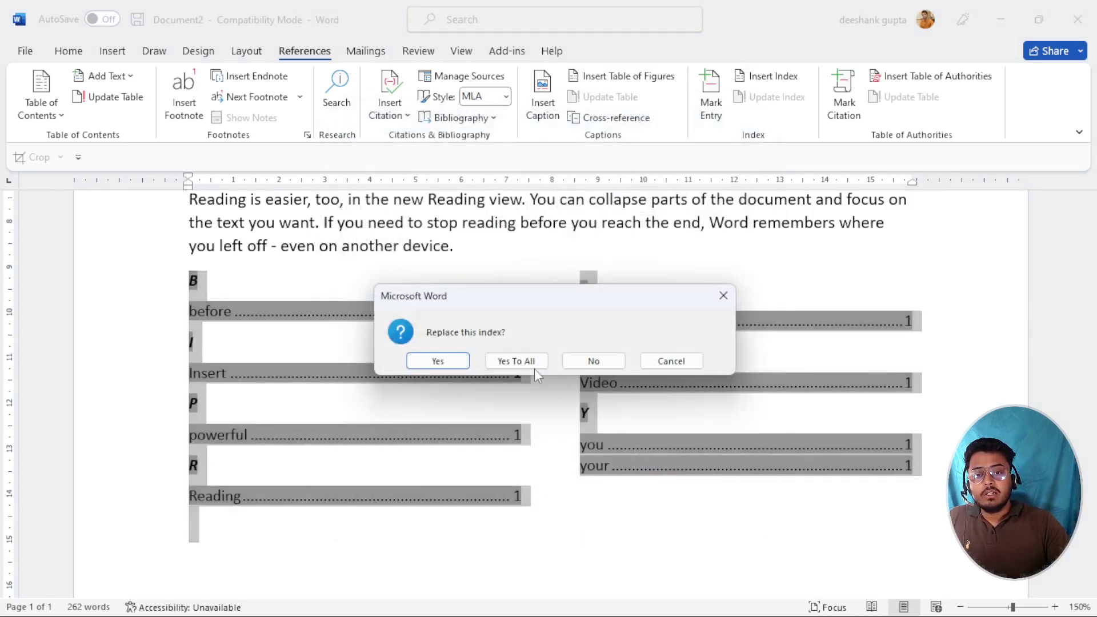
{"action": "left_click", "coordinate": [512, 363]}
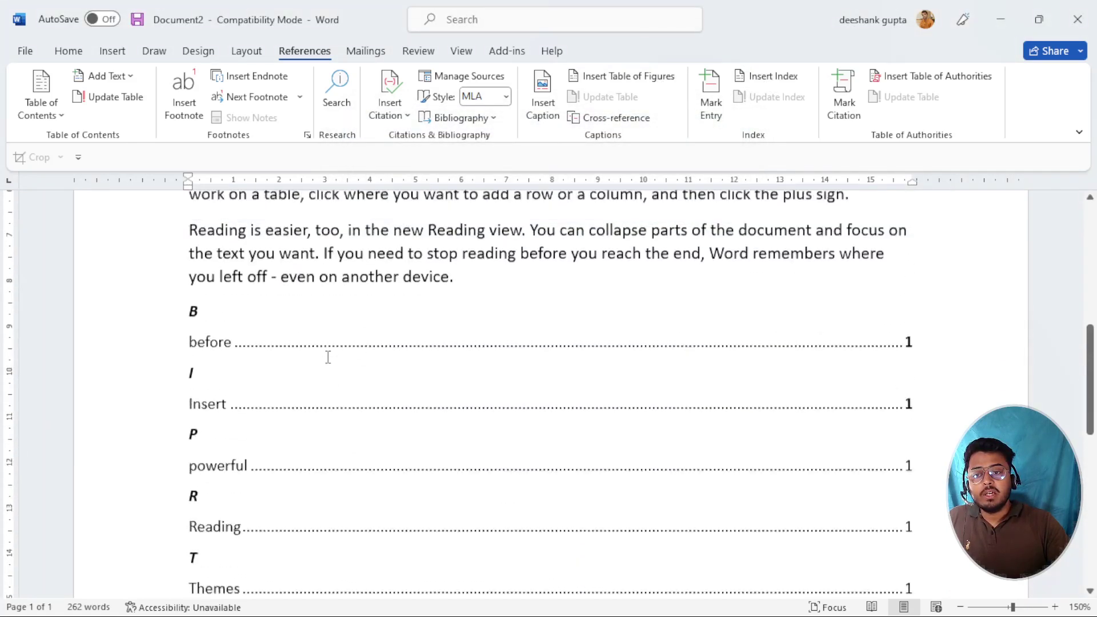
{"action": "scroll", "coordinate": [328, 357], "scroll_direction": "down", "scroll_amount": 3}
{"action": "scroll", "coordinate": [328, 359], "scroll_direction": "up", "scroll_amount": 5}
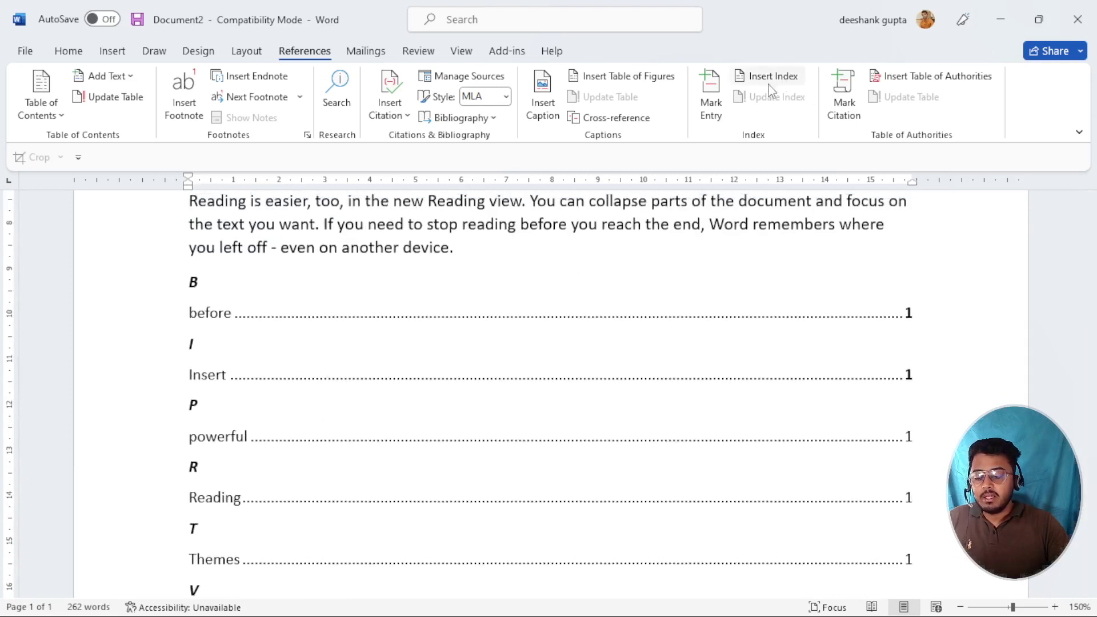
{"action": "key", "text": "ctrl+z"}
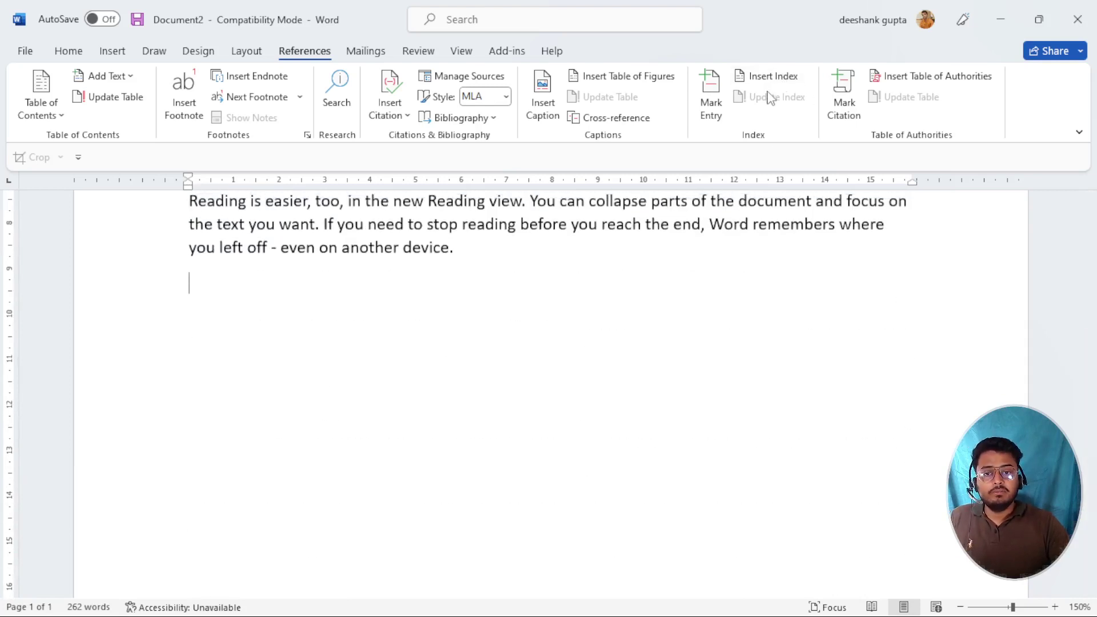
- Set the Formal index to three columns, insert it below the last paragraph, and undo the insertion
{"action": "left_click", "coordinate": [771, 76]}
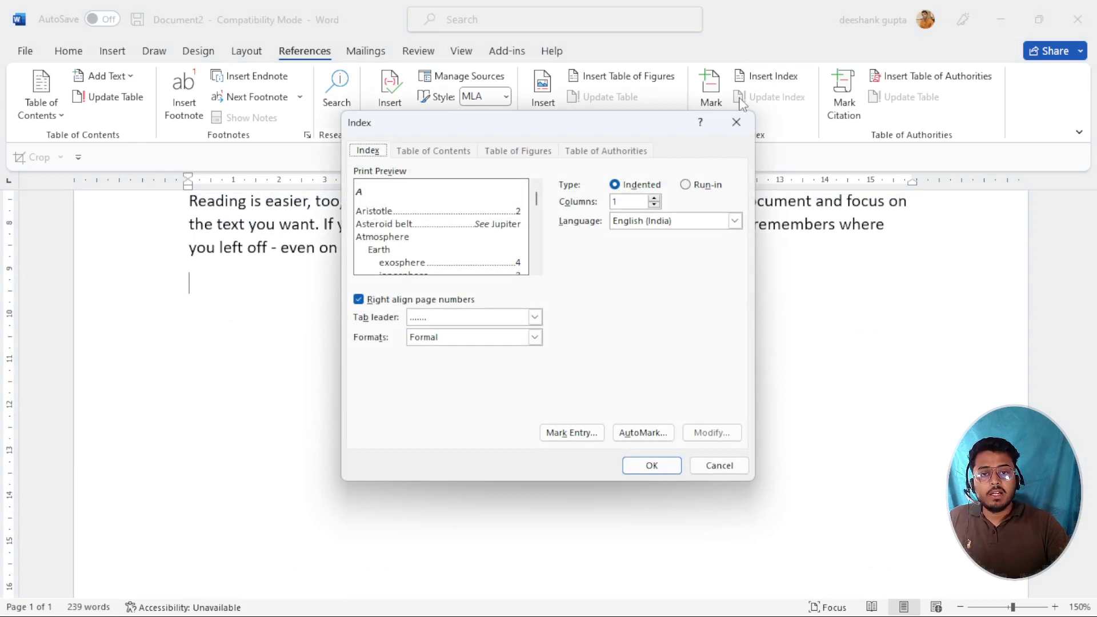
{"action": "left_click", "coordinate": [654, 198]}
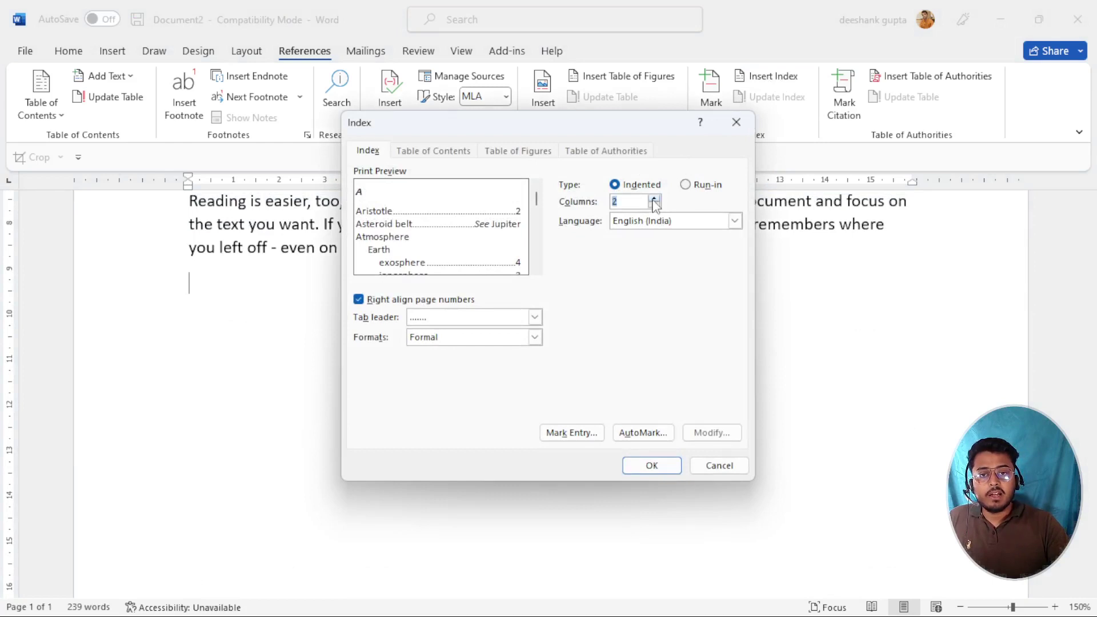
{"action": "left_click", "coordinate": [652, 465]}
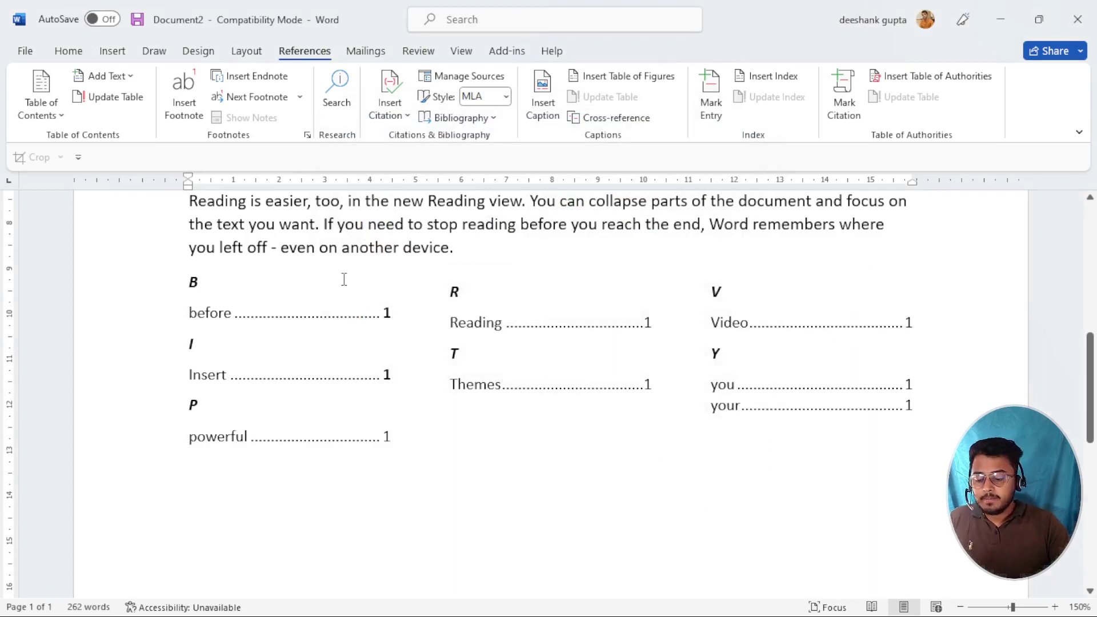
{"action": "key", "text": "ctrl+z"}
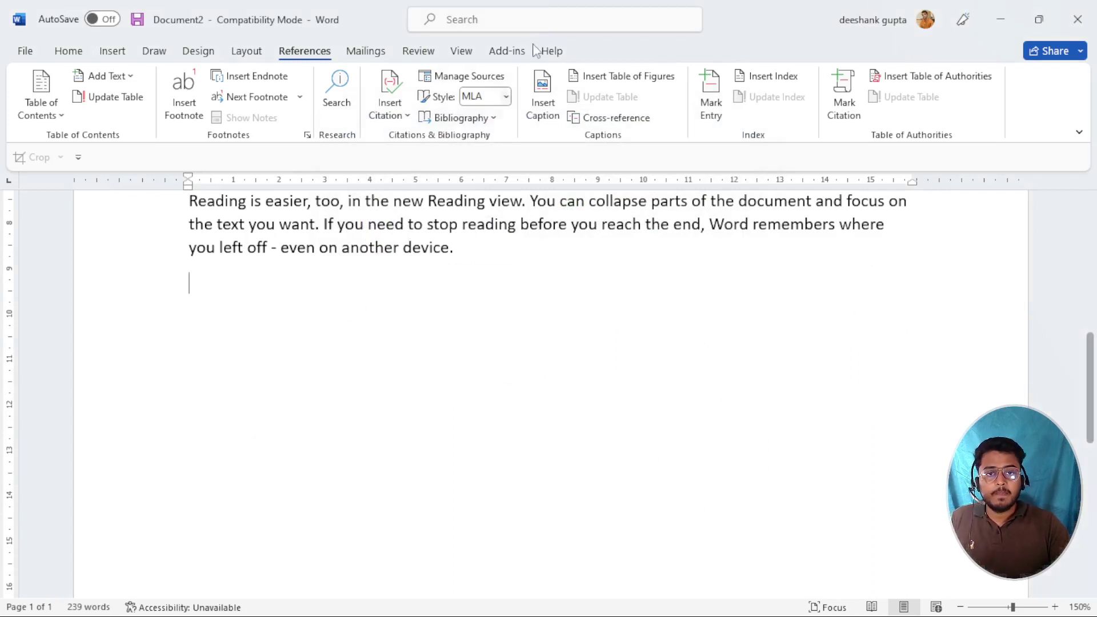
- Insert the three-column Formal index below the last paragraph with a solid-line tab leader
{"action": "left_click", "coordinate": [774, 77]}
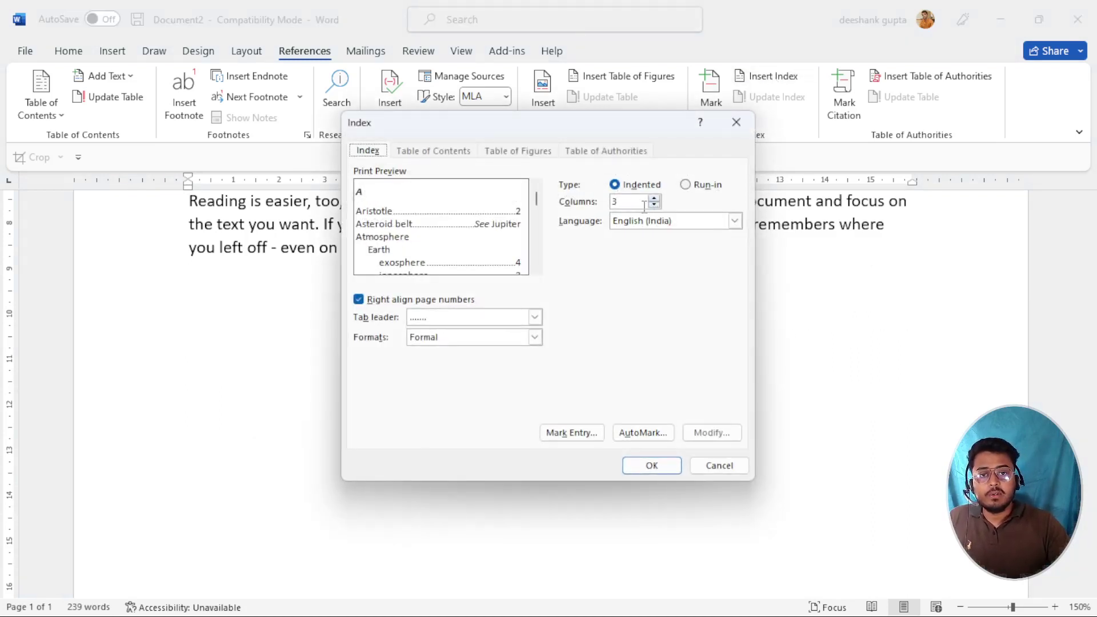
{"action": "left_click", "coordinate": [535, 318]}
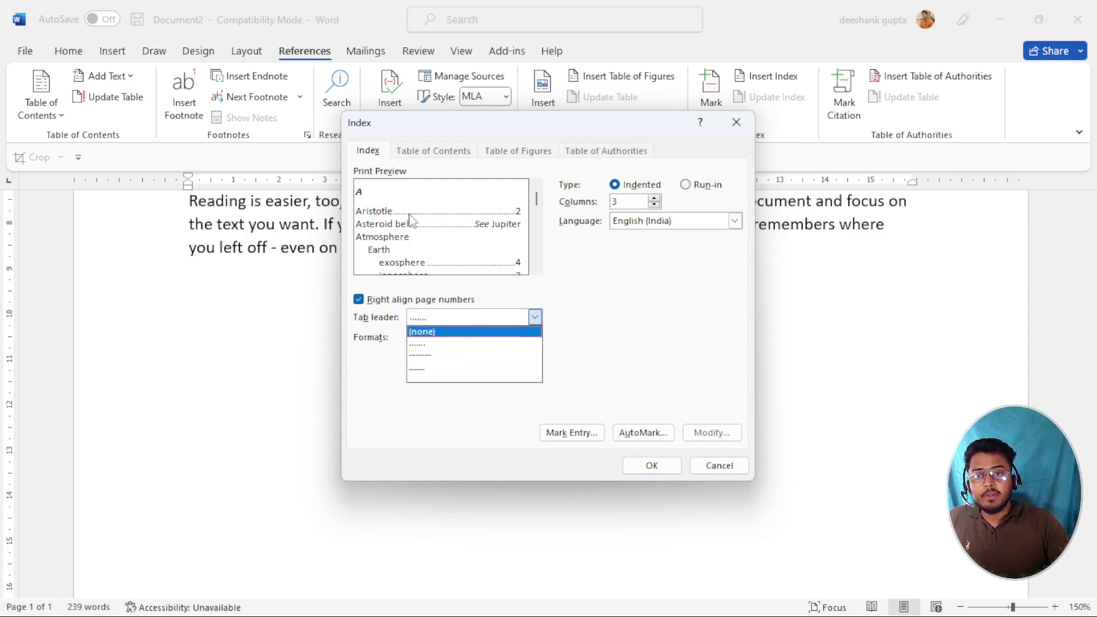
{"action": "left_click", "coordinate": [430, 366]}
{"action": "left_click", "coordinate": [652, 466]}
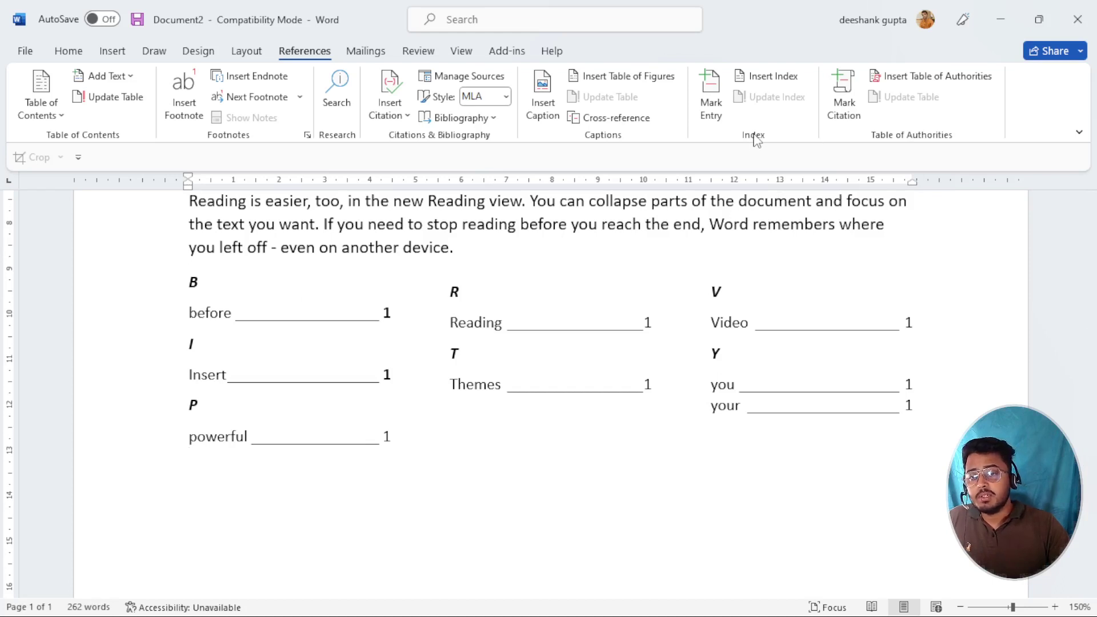
- Mark "to" in the third-to-last line of the "Save time in Word" paragraph and "reach" in the last paragraph as index entries
{"action": "scroll", "coordinate": [228, 367], "scroll_direction": "up", "scroll_amount": 1}
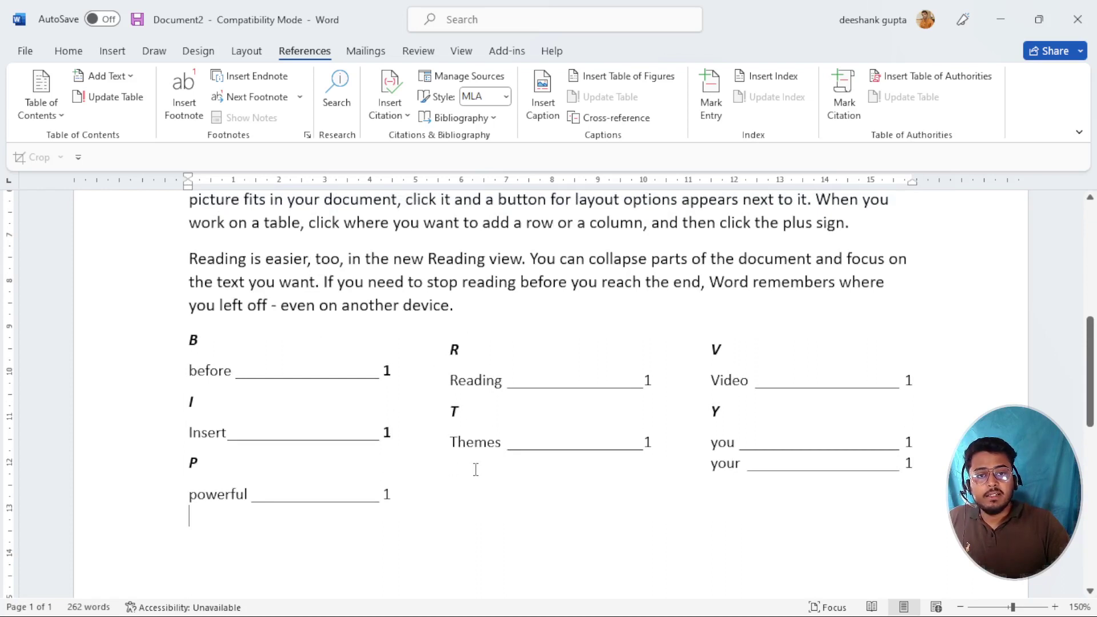
{"action": "double_click", "coordinate": [787, 200]}
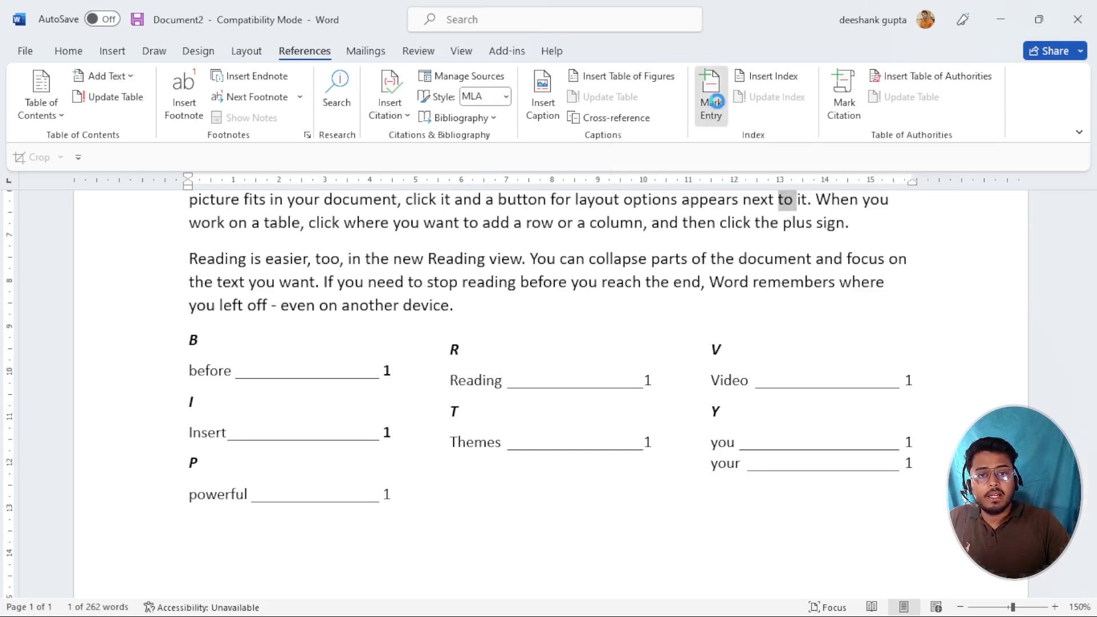
{"action": "left_click", "coordinate": [711, 92]}
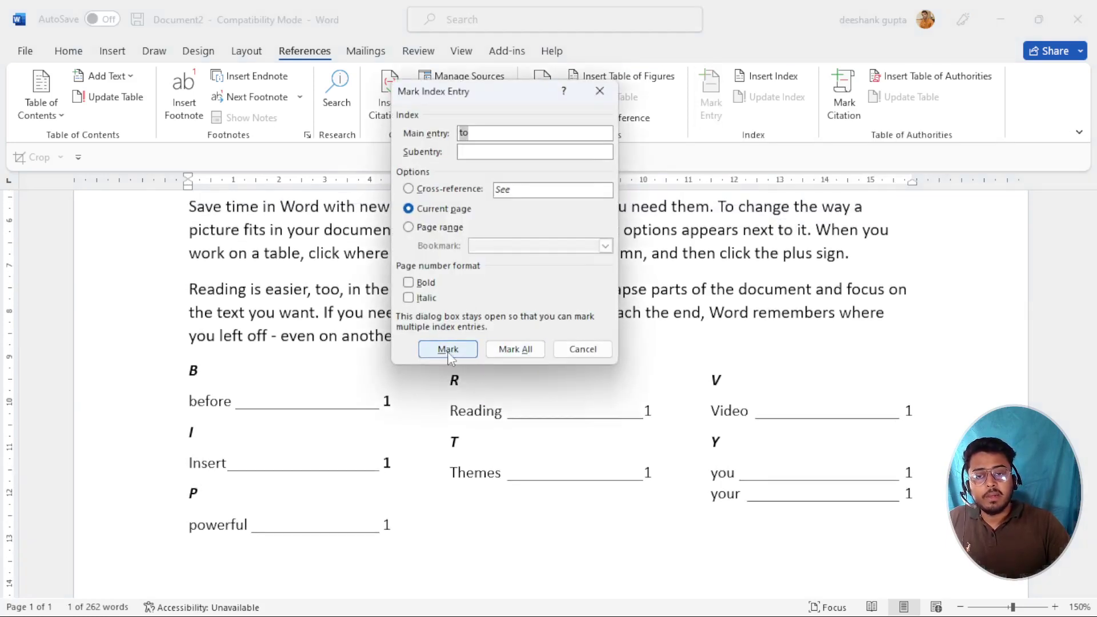
{"action": "left_click", "coordinate": [448, 349]}
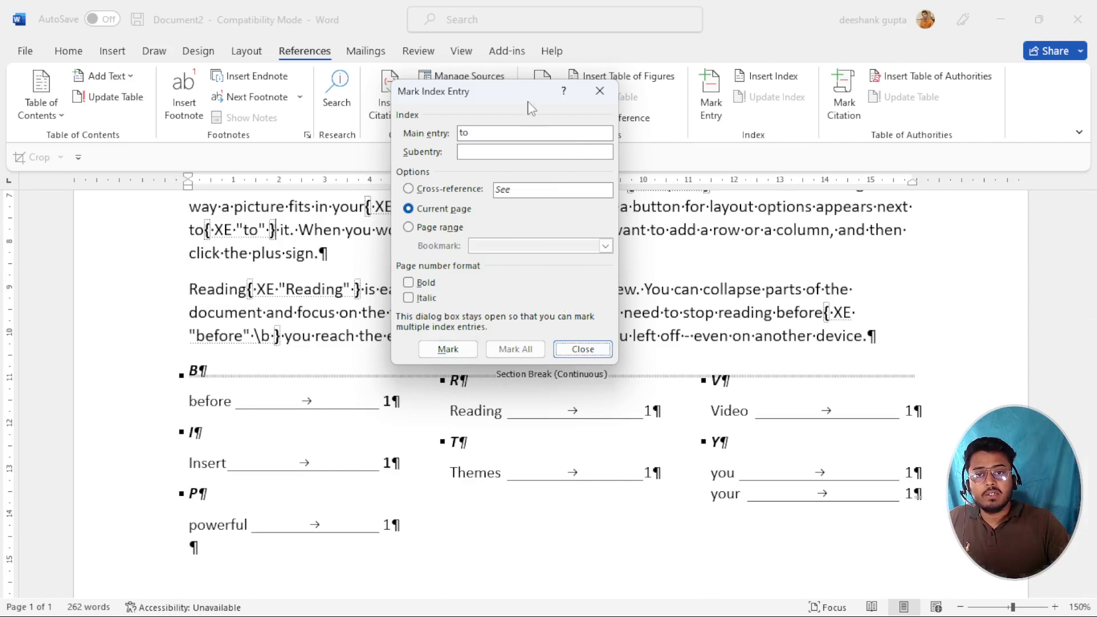
{"action": "left_click_drag", "start_coordinate": [524, 101], "coordinate": [863, 74]}
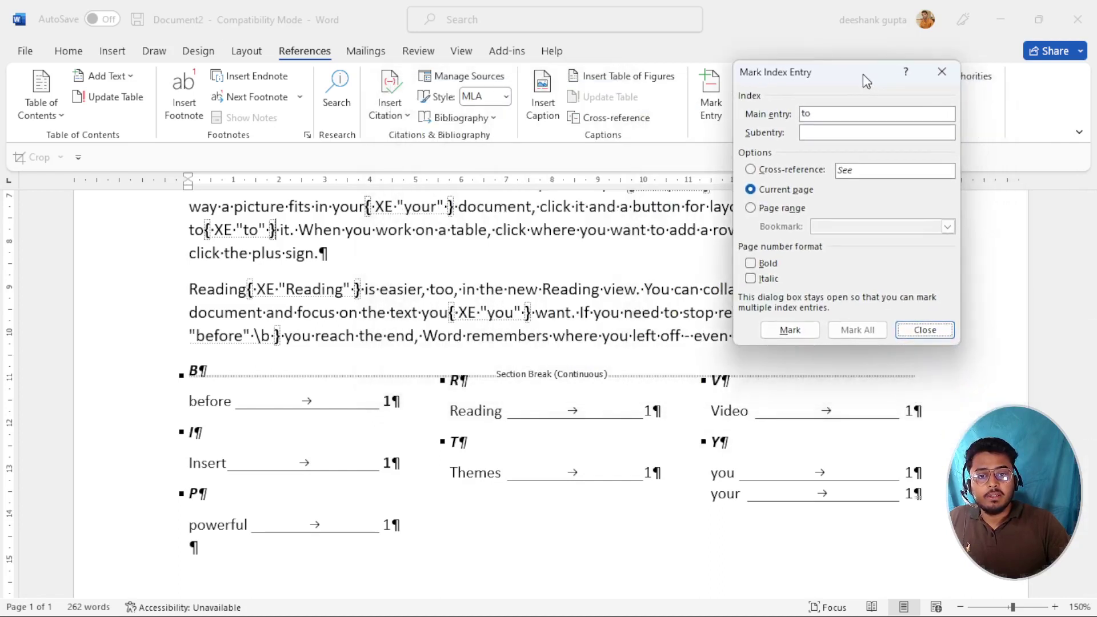
{"action": "double_click", "coordinate": [340, 337]}
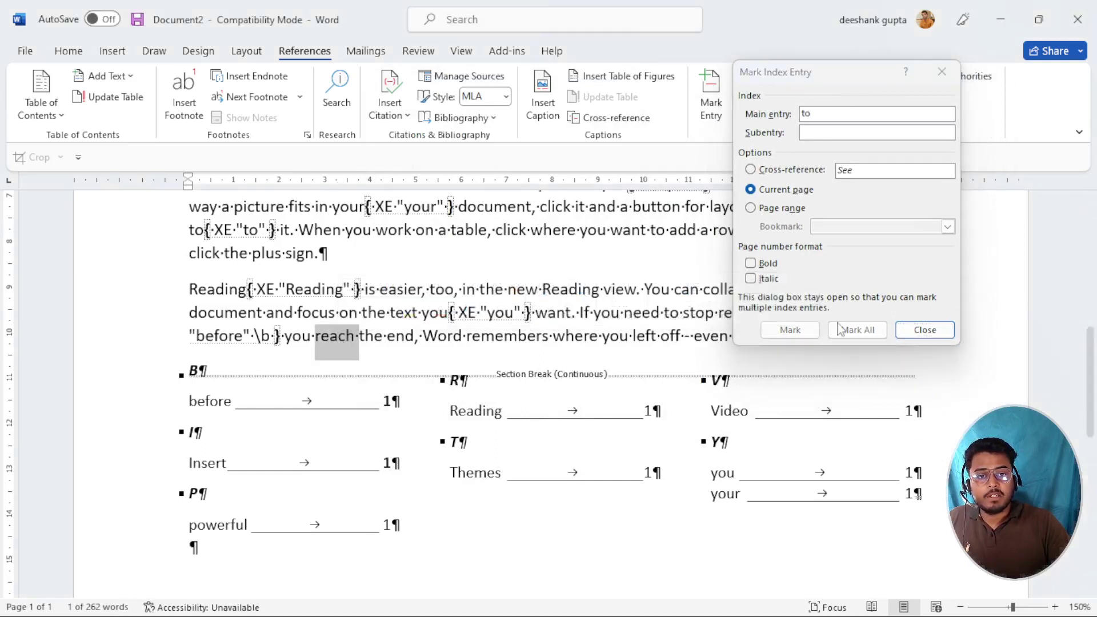
{"action": "left_click", "coordinate": [862, 121]}
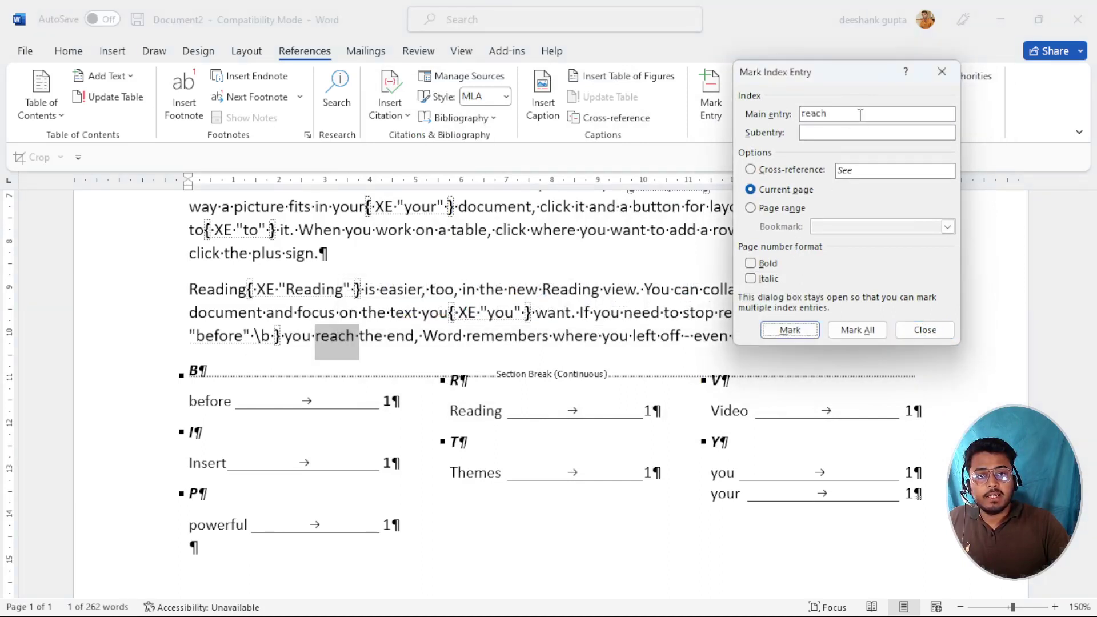
{"action": "left_click", "coordinate": [794, 329]}
- Mark "choose" in the "Themes" paragraph and "different" before "galleries" as index entries for the current page
{"action": "scroll", "coordinate": [468, 279], "scroll_direction": "up", "scroll_amount": 5}
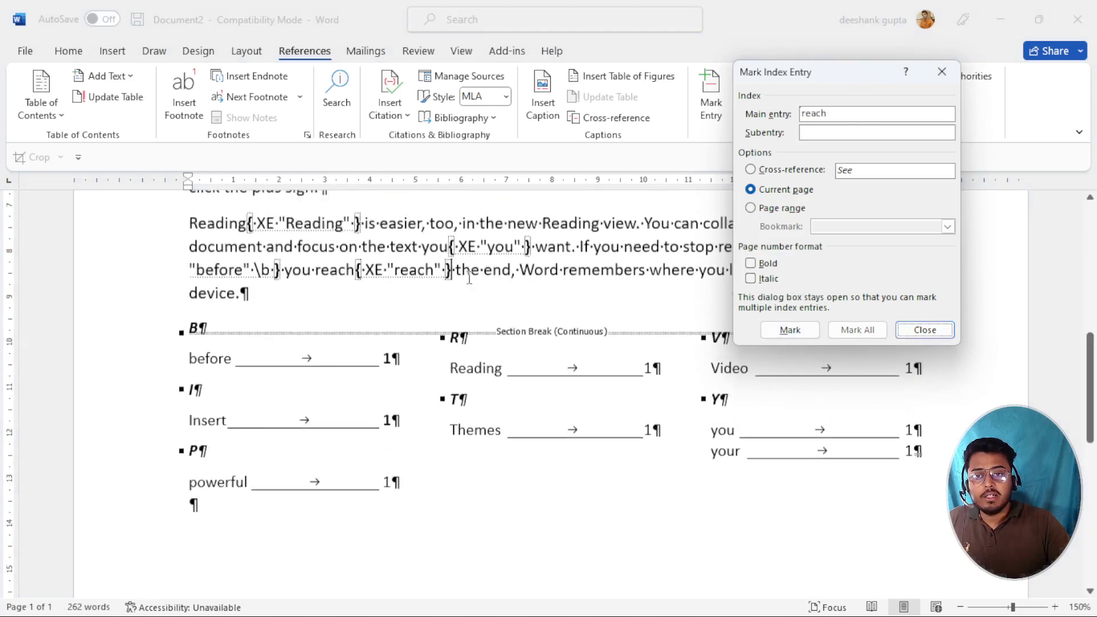
{"action": "scroll", "coordinate": [469, 279], "scroll_direction": "up", "scroll_amount": 1}
{"action": "double_click", "coordinate": [452, 343]}
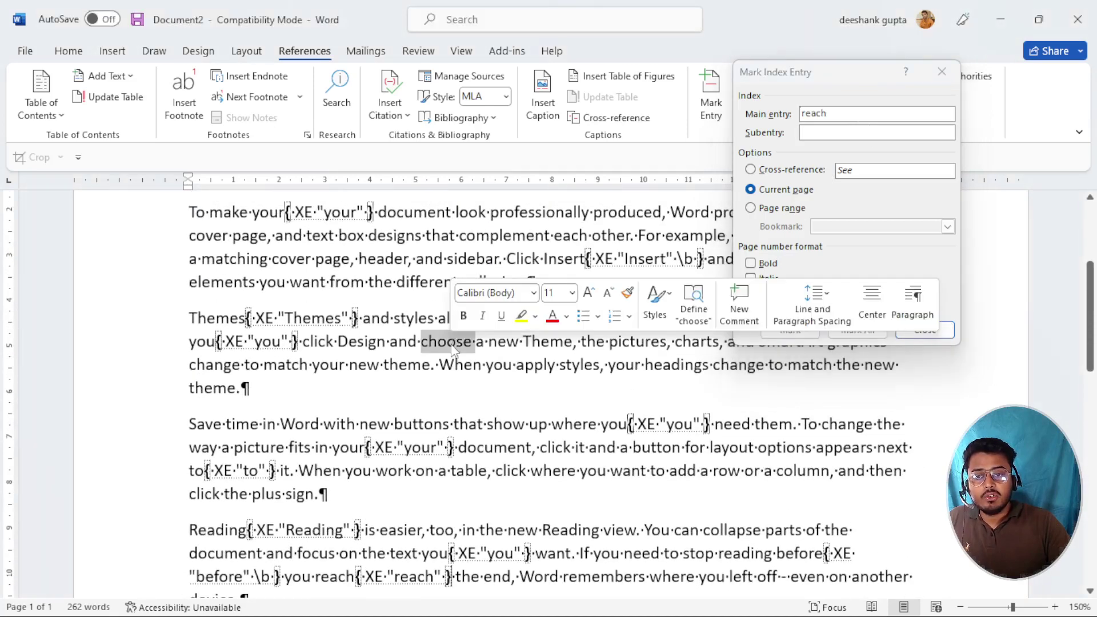
{"action": "left_click", "coordinate": [863, 113]}
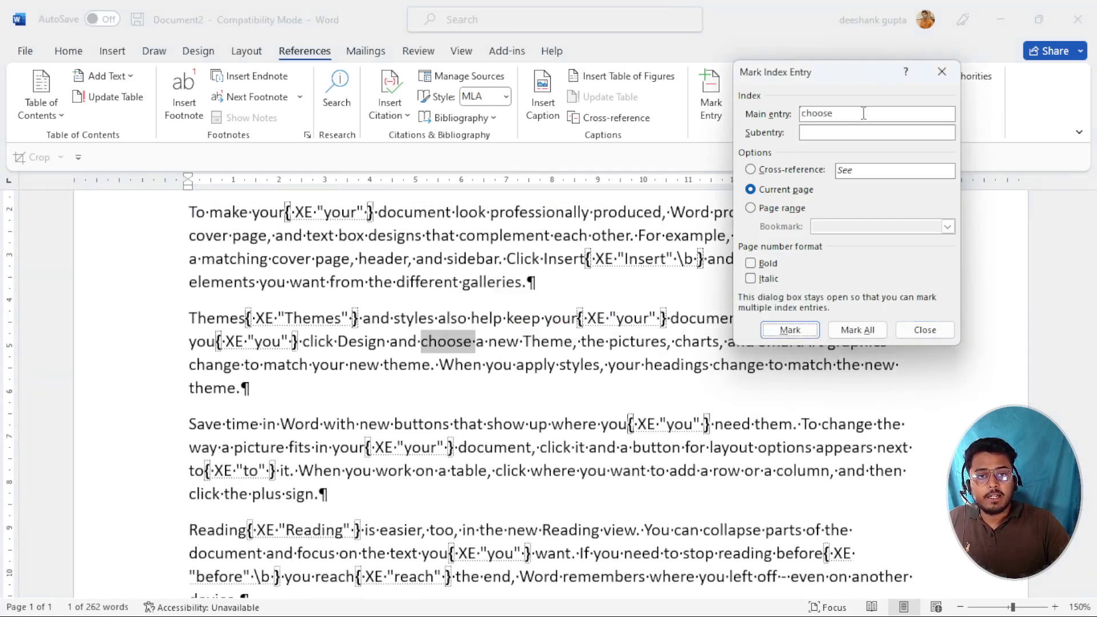
{"action": "left_click", "coordinate": [790, 330]}
{"action": "scroll", "coordinate": [334, 370], "scroll_direction": "down", "scroll_amount": 2}
{"action": "scroll", "coordinate": [334, 370], "scroll_direction": "up", "scroll_amount": 2}
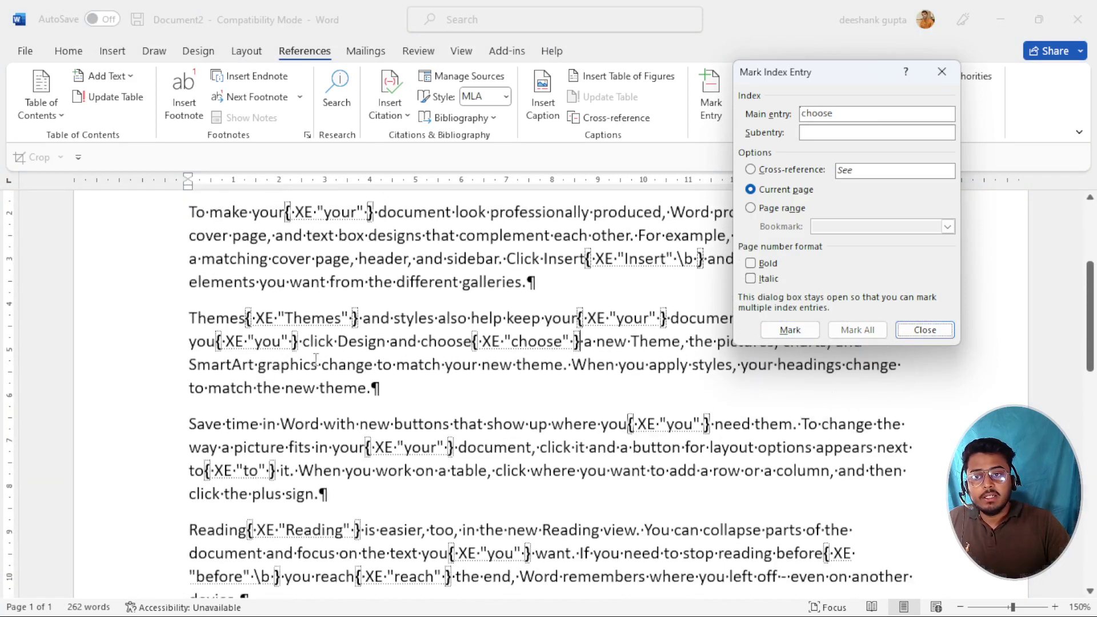
{"action": "double_click", "coordinate": [425, 289]}
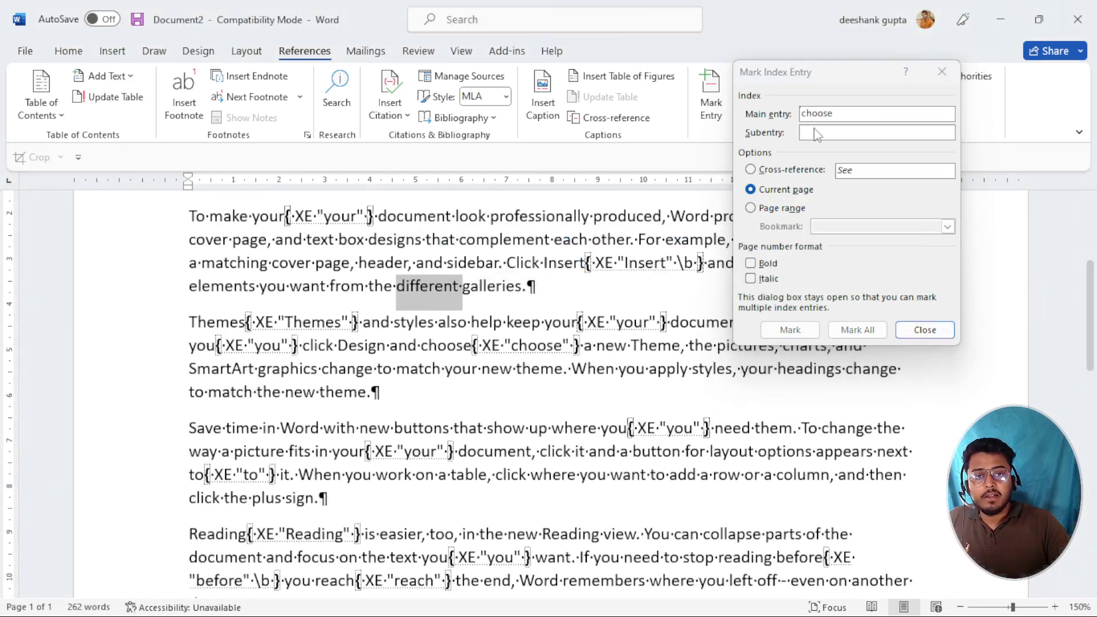
{"action": "left_click", "coordinate": [846, 116]}
{"action": "left_click", "coordinate": [790, 329]}
- Mark "professionally" and "footer" in the "To make your document" paragraph as index entries and finish marking
{"action": "scroll", "coordinate": [487, 294], "scroll_direction": "down", "scroll_amount": 4}
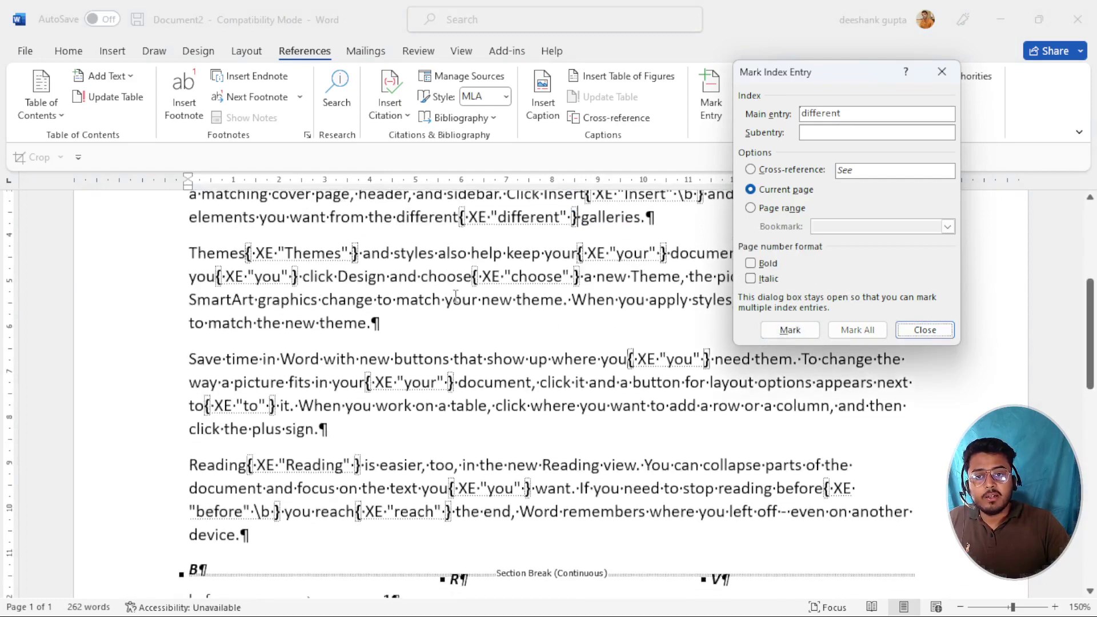
{"action": "scroll", "coordinate": [487, 294], "scroll_direction": "up", "scroll_amount": 6}
{"action": "double_click", "coordinate": [544, 323]}
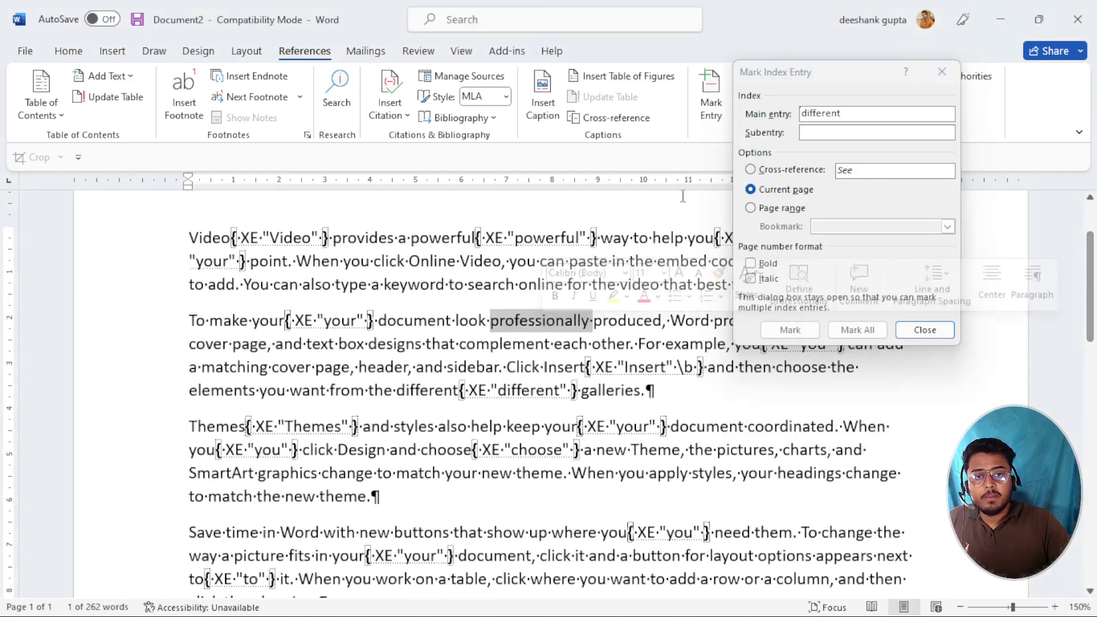
{"action": "left_click", "coordinate": [850, 115]}
{"action": "left_click", "coordinate": [790, 330]}
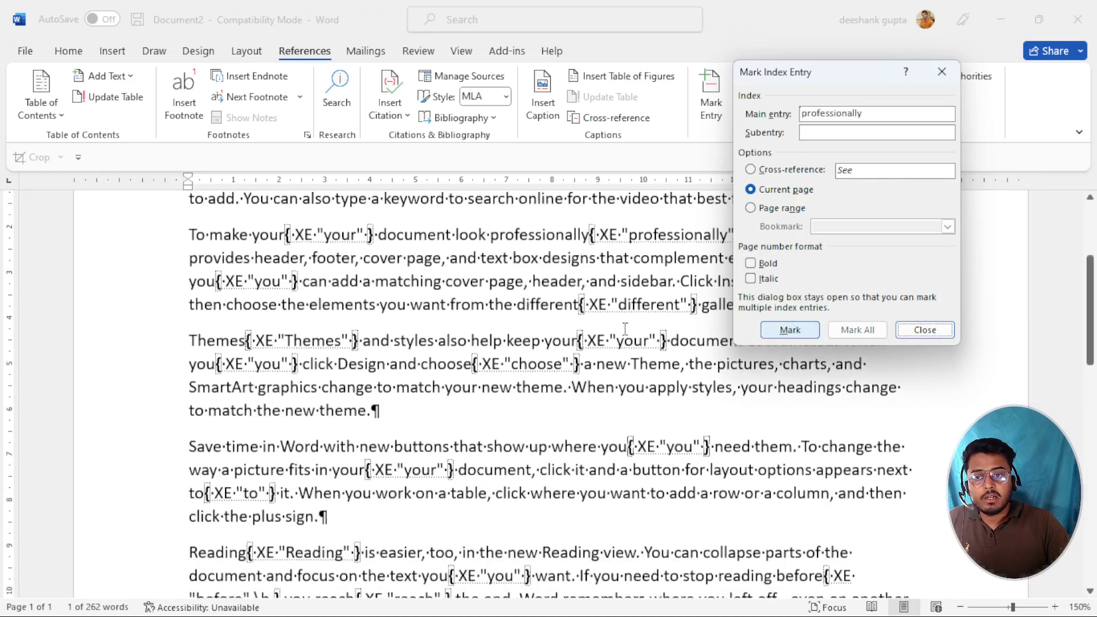
{"action": "double_click", "coordinate": [327, 254]}
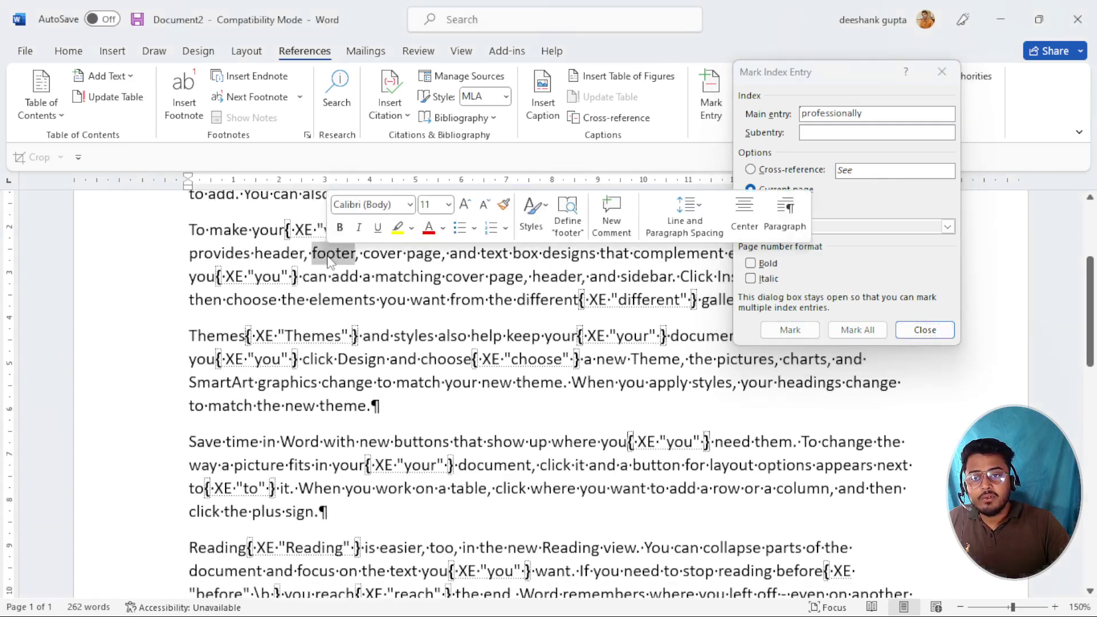
{"action": "left_click", "coordinate": [893, 114]}
{"action": "left_click", "coordinate": [794, 331]}
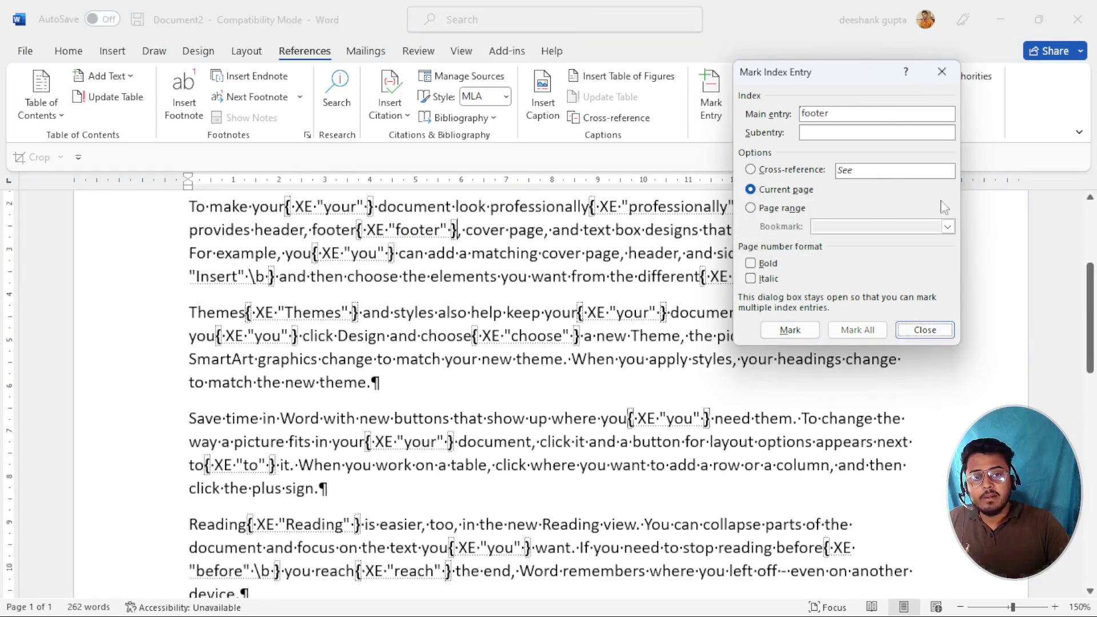
{"action": "left_click", "coordinate": [943, 73]}
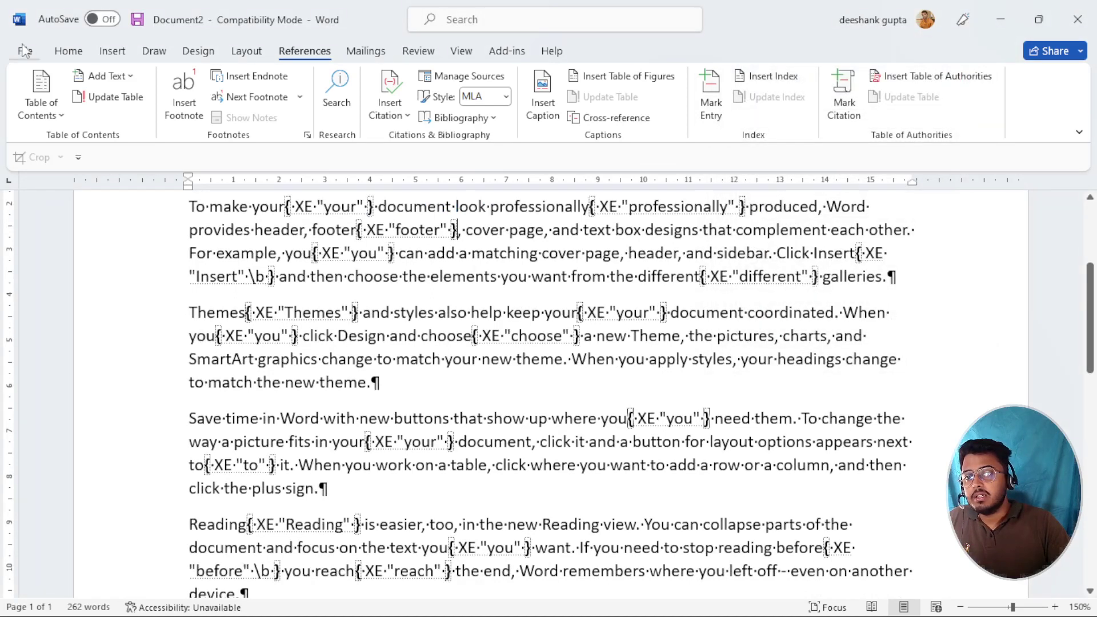
- Hide the formatting marks and index field codes in the document
{"action": "left_click", "coordinate": [69, 52]}
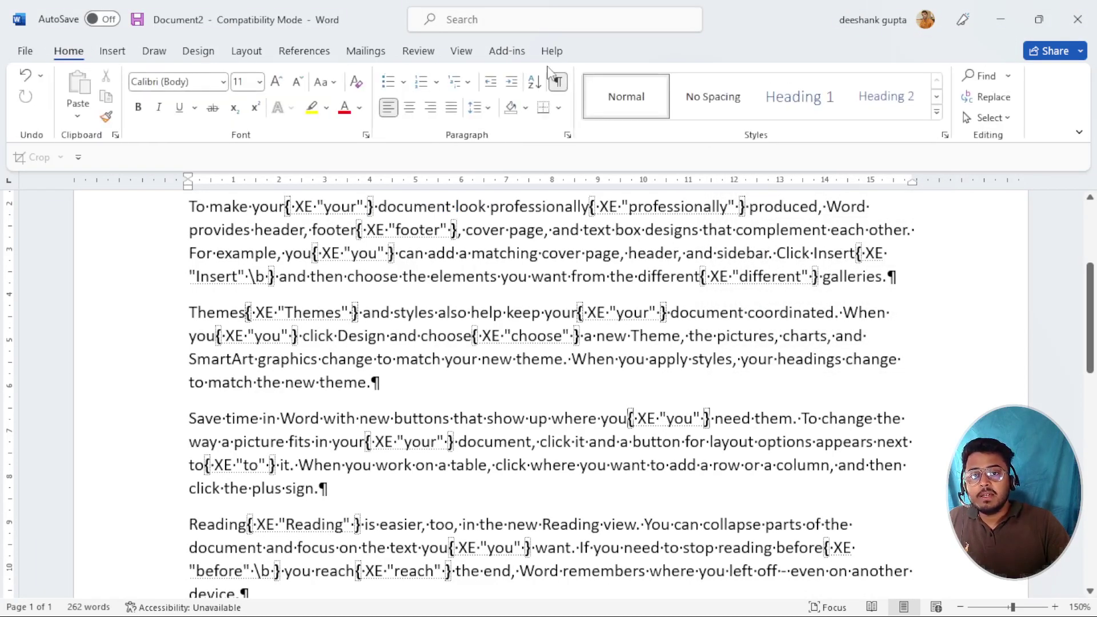
{"action": "left_click", "coordinate": [559, 82]}
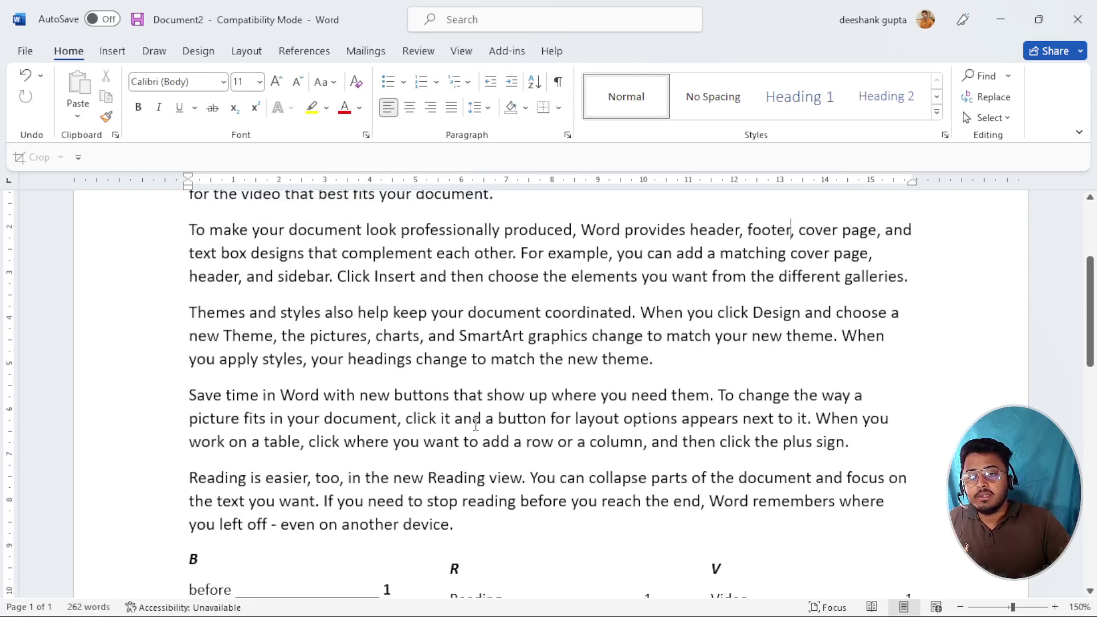
{"action": "scroll", "coordinate": [475, 402], "scroll_direction": "down", "scroll_amount": 5}
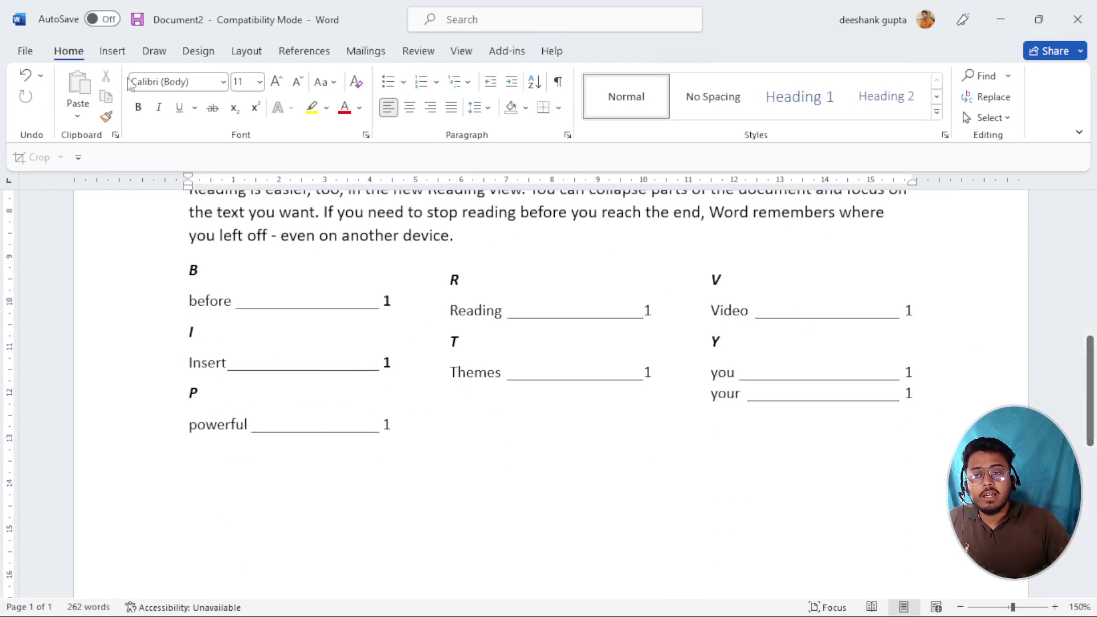
- Update the three-column index below the last paragraph to include the newly marked entries
{"action": "left_click", "coordinate": [300, 51]}
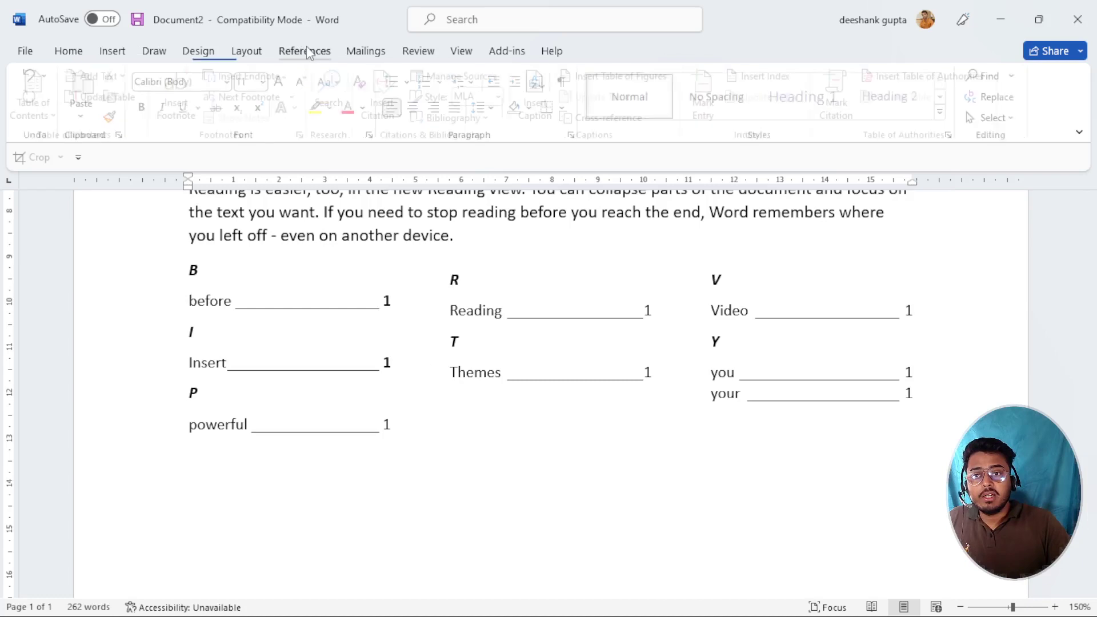
{"action": "left_click", "coordinate": [478, 320]}
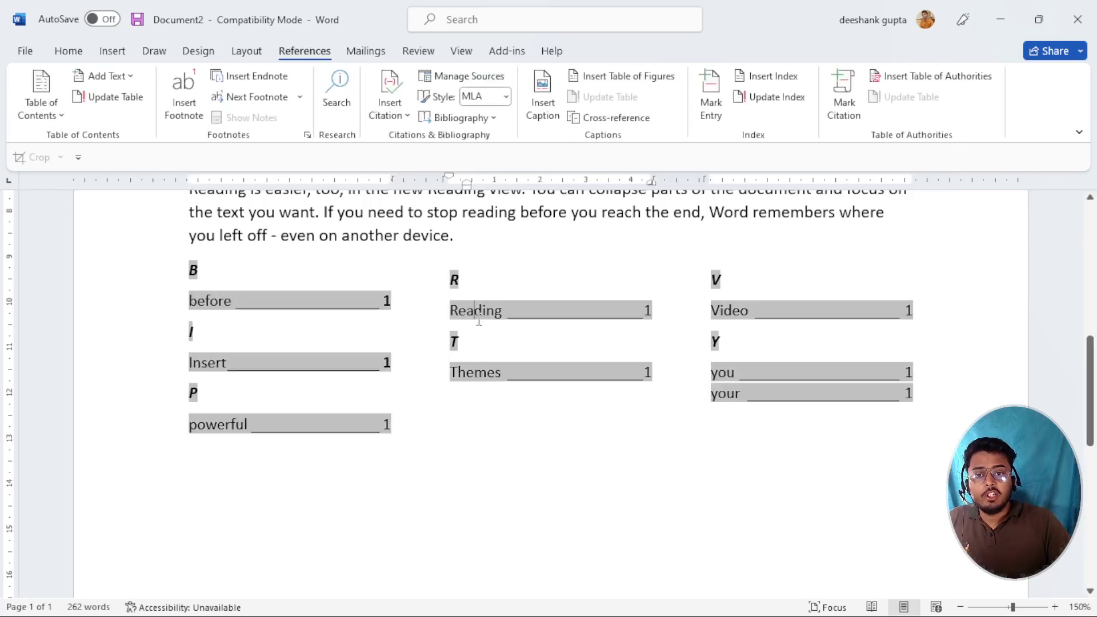
{"action": "left_click", "coordinate": [778, 109]}
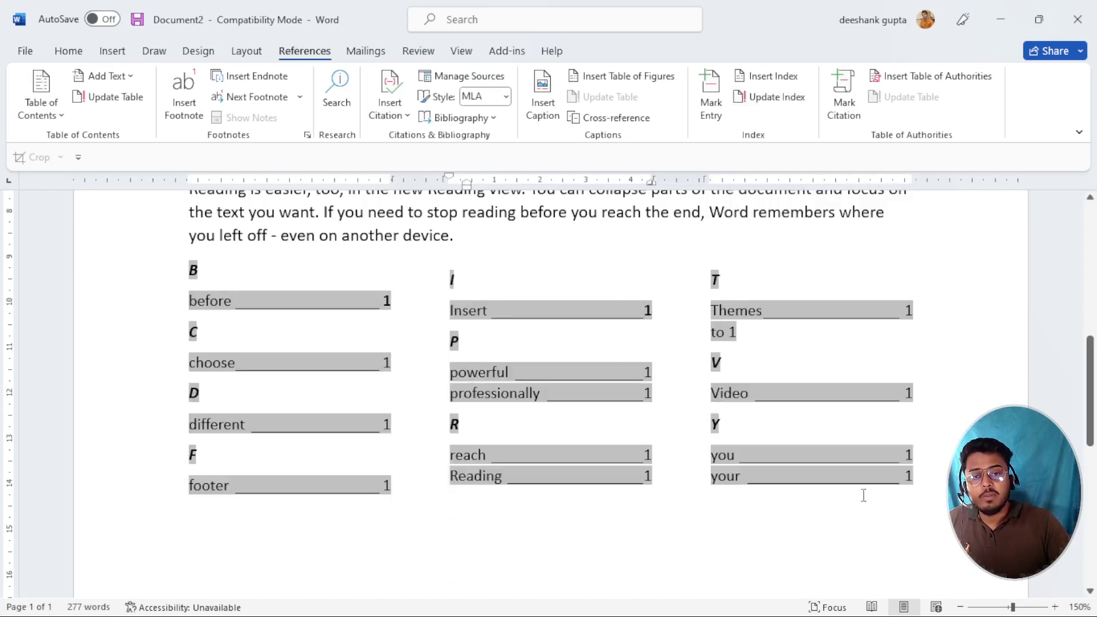
{"action": "left_click", "coordinate": [848, 540]}
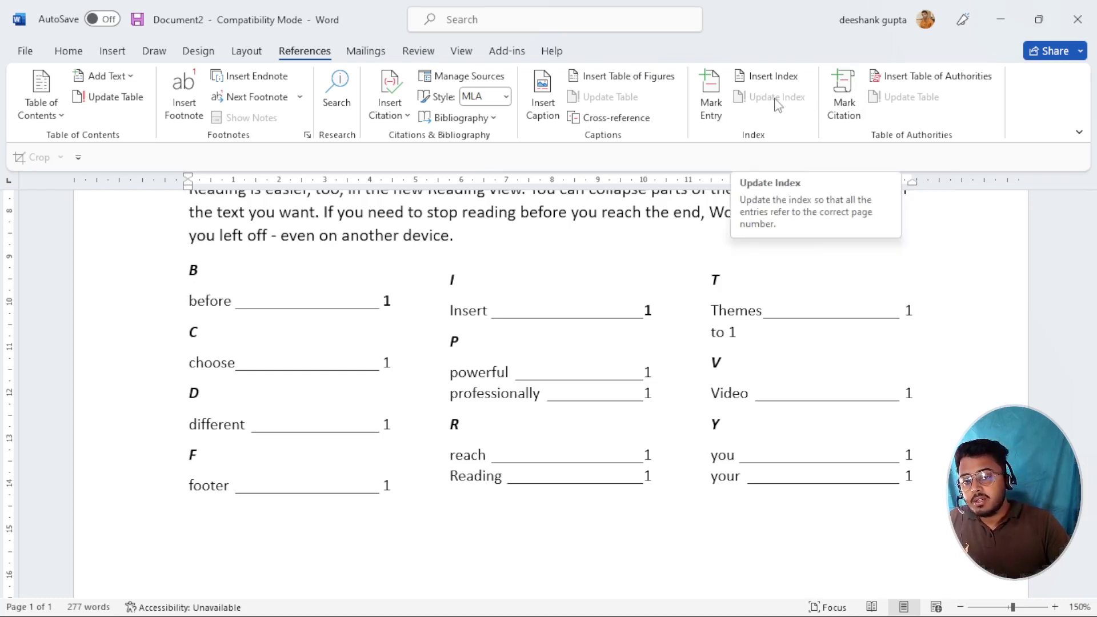
{"action": "left_click", "coordinate": [491, 393]}
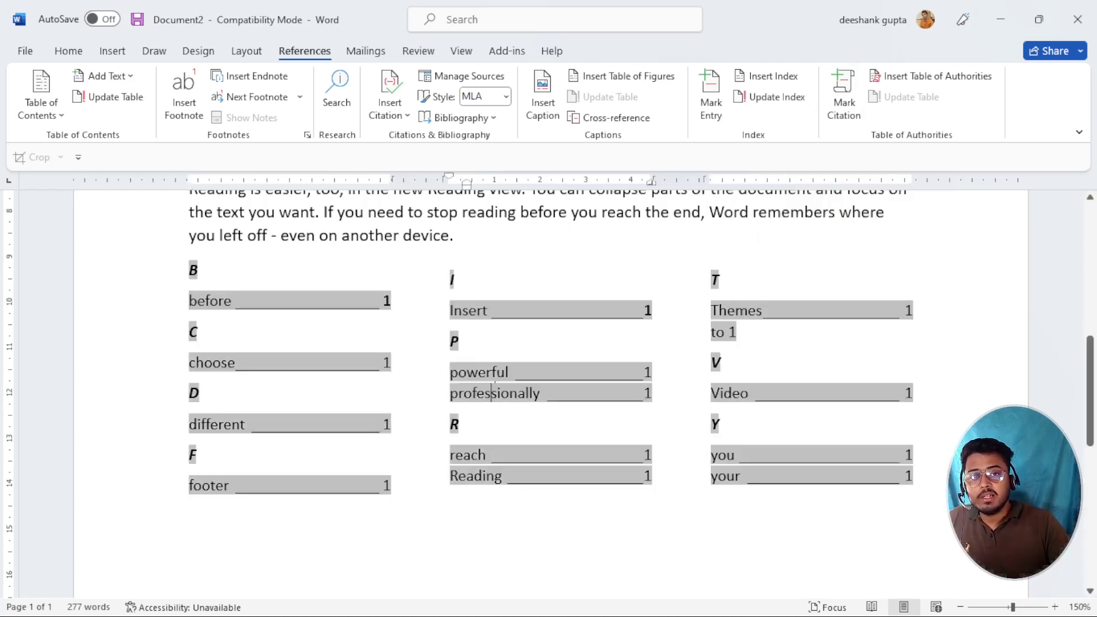
{"action": "left_click", "coordinate": [785, 103]}
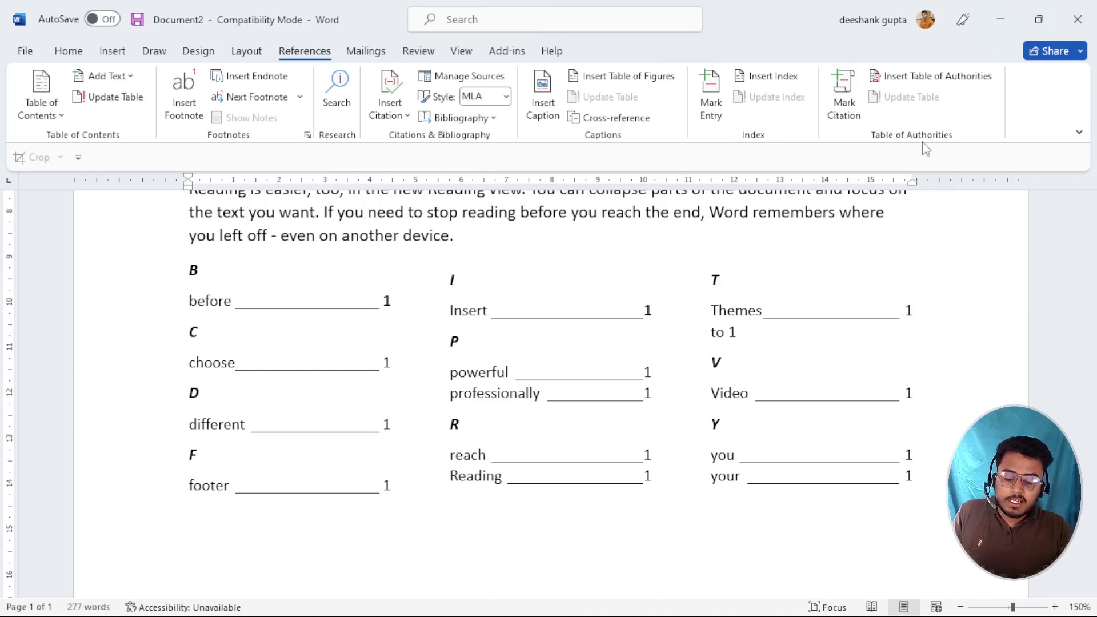
- Create a new blank document and fill it with sample text using =rand(20)
{"action": "key", "text": "ctrl+n"}
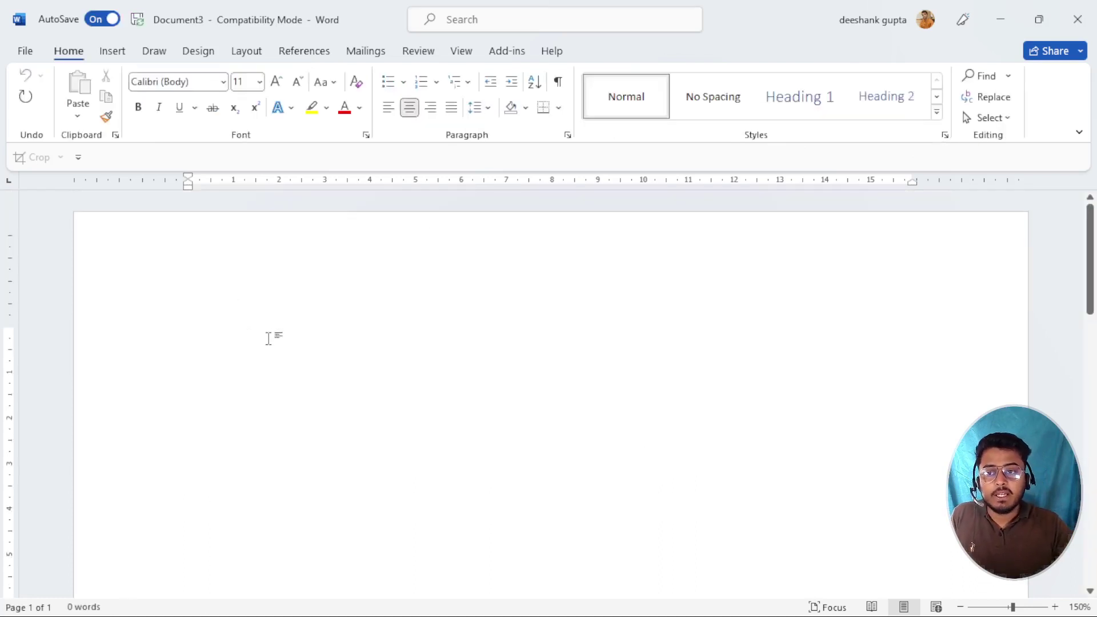
{"action": "type", "text": "="}
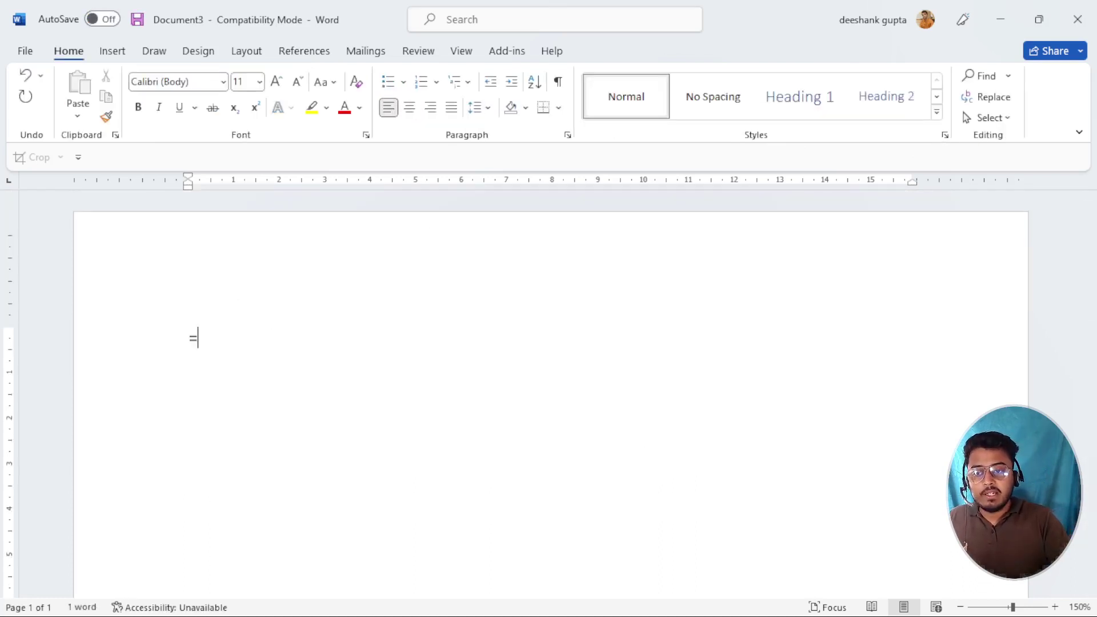
{"action": "type", "text": "rand"}
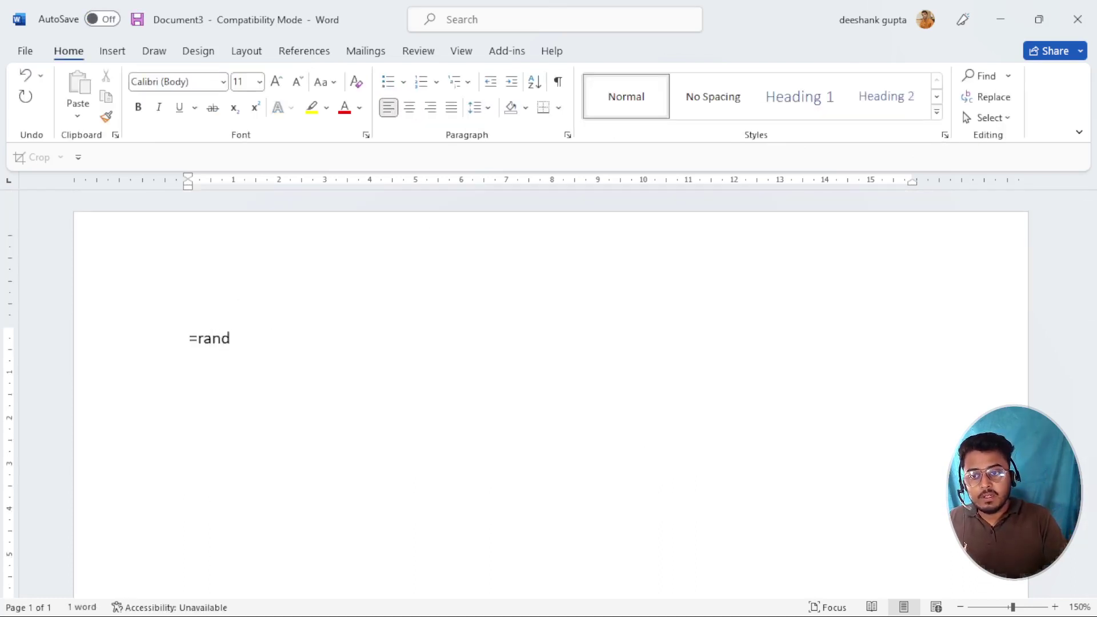
{"action": "type", "text": "("}
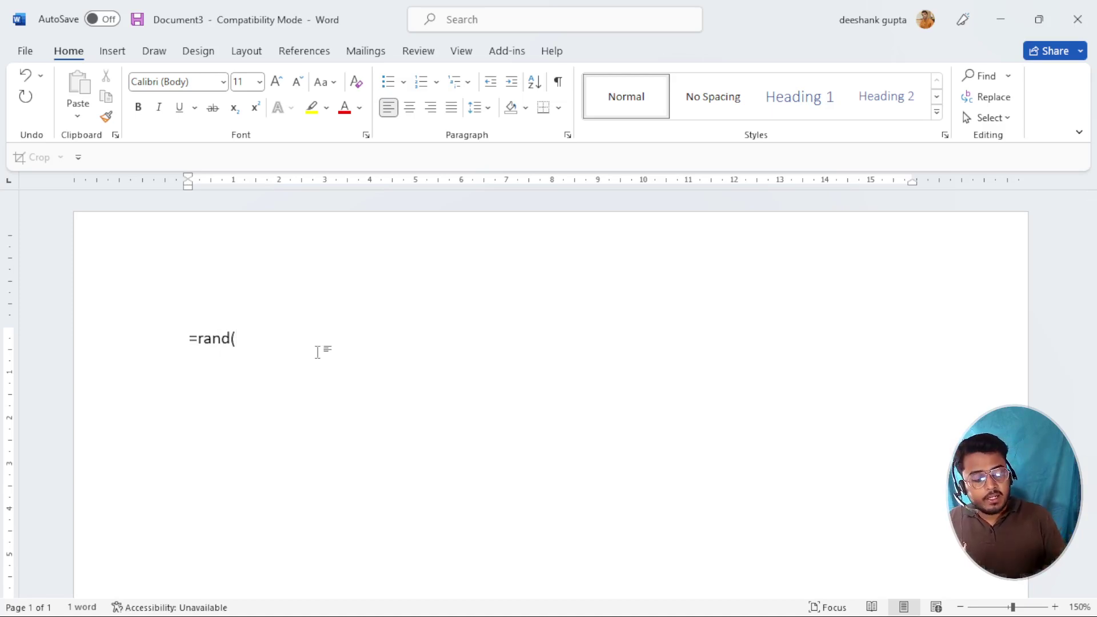
{"action": "type", "text": "20)"}
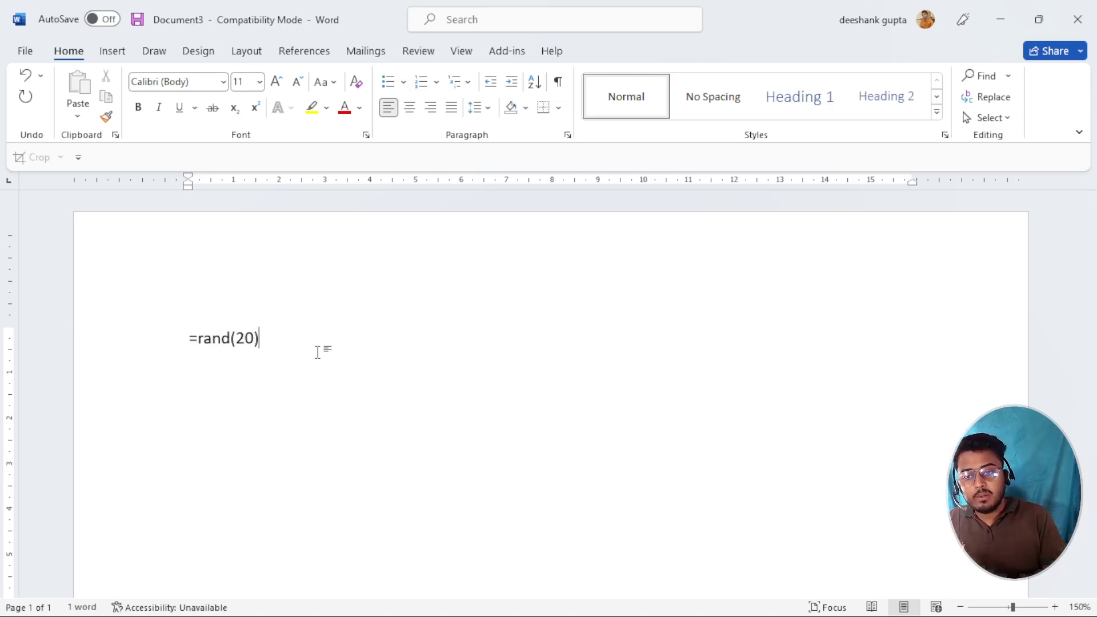
{"action": "key", "text": "Return"}
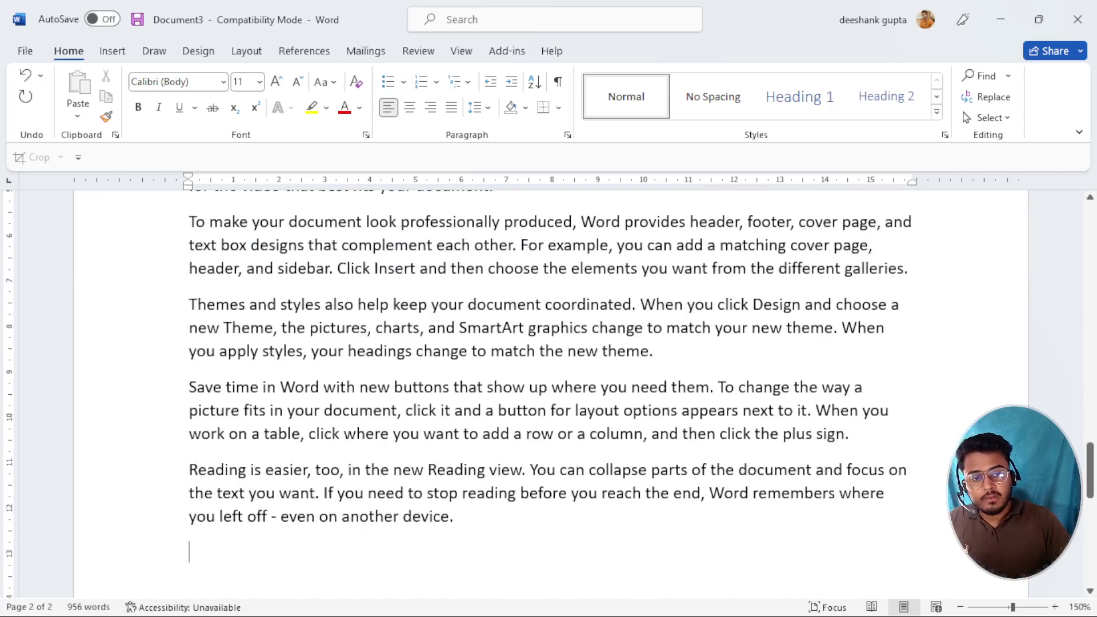
- Add the line "Ms word" above the first paragraph of the document and make it bold
{"action": "left_click_drag", "start_coordinate": [1090, 469], "coordinate": [1093, 224]}
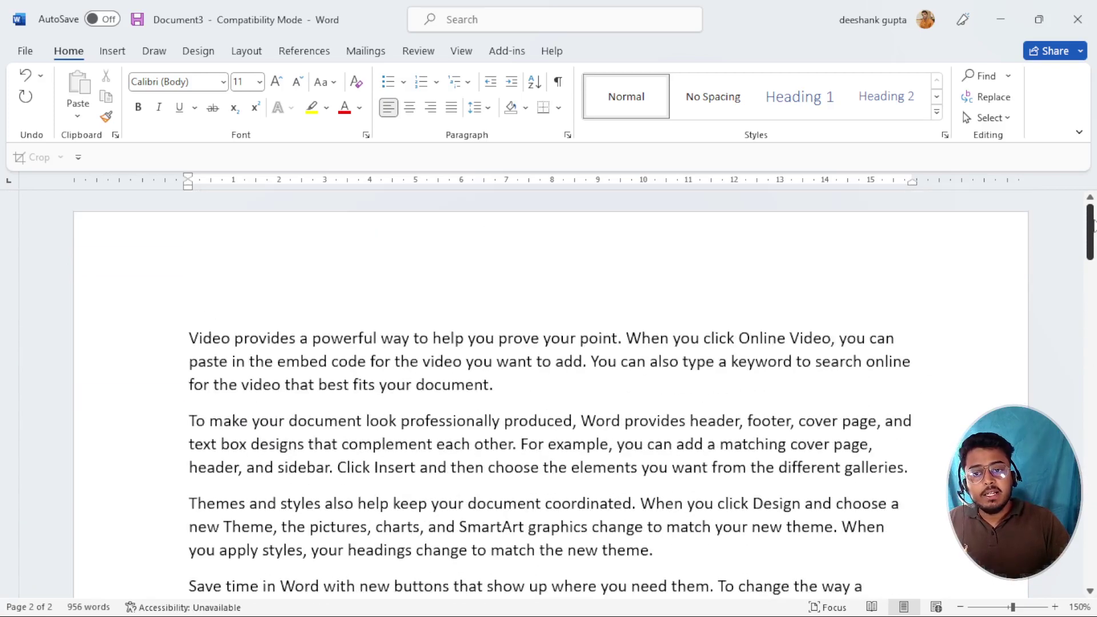
{"action": "left_click", "coordinate": [319, 53]}
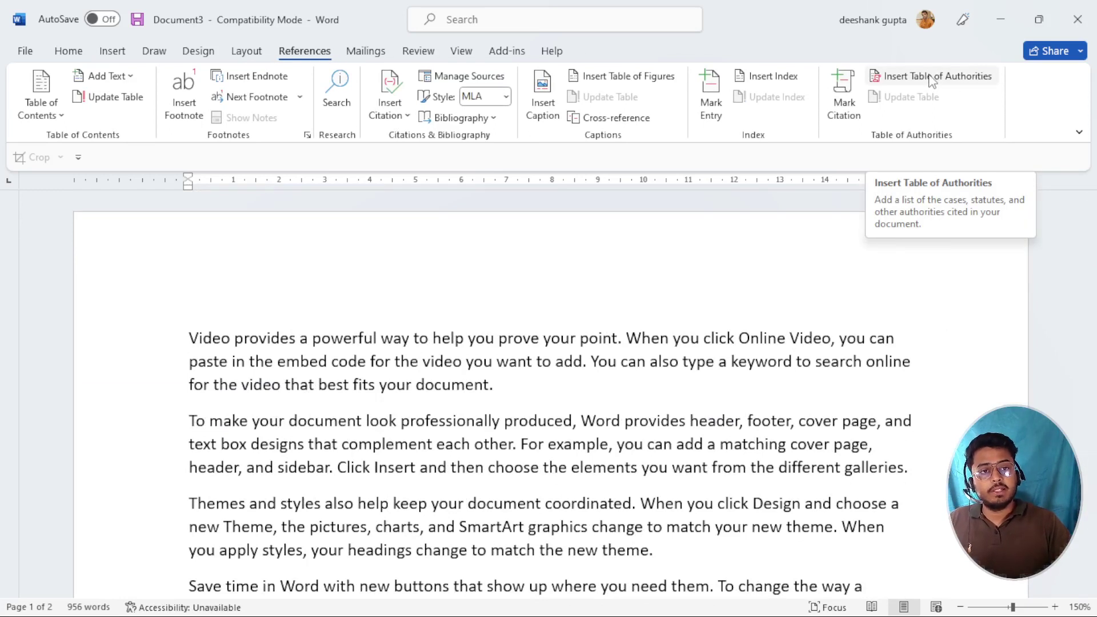
{"action": "scroll", "coordinate": [288, 388], "scroll_direction": "down", "scroll_amount": 1}
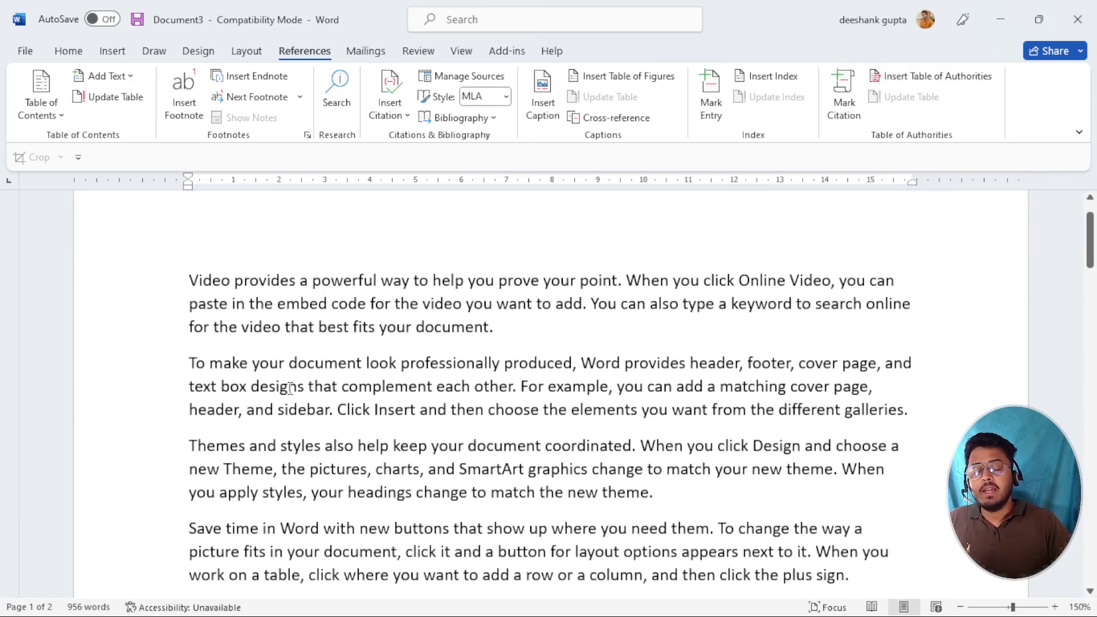
{"action": "left_click", "coordinate": [192, 280]}
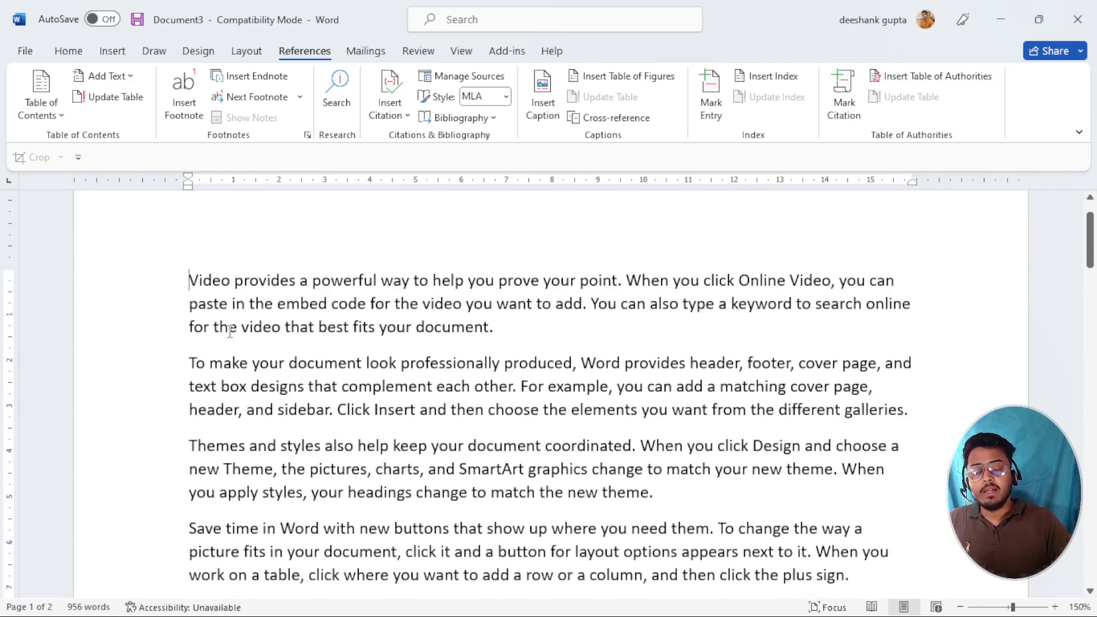
{"action": "scroll", "coordinate": [192, 280], "scroll_direction": "up", "scroll_amount": 1}
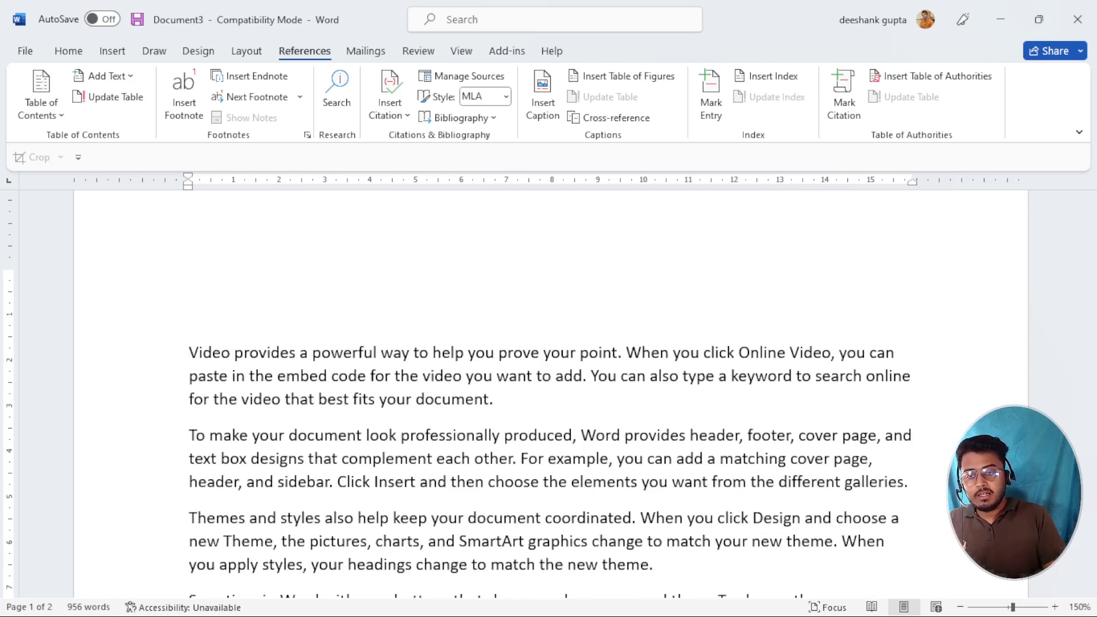
{"action": "type", "text": "Ms wor"}
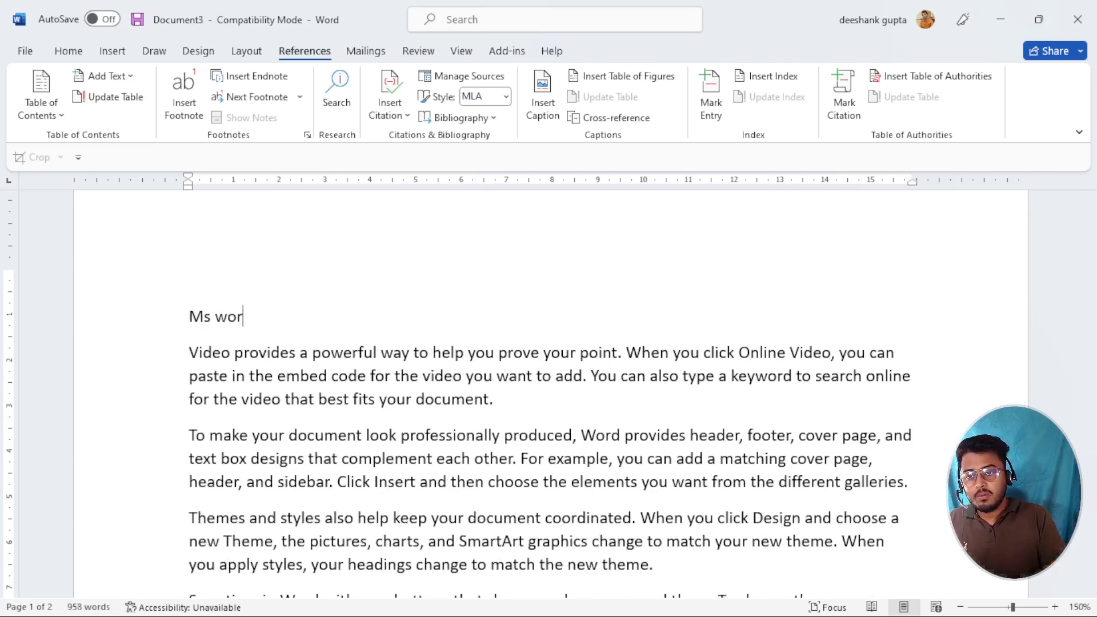
{"action": "type", "text": "d"}
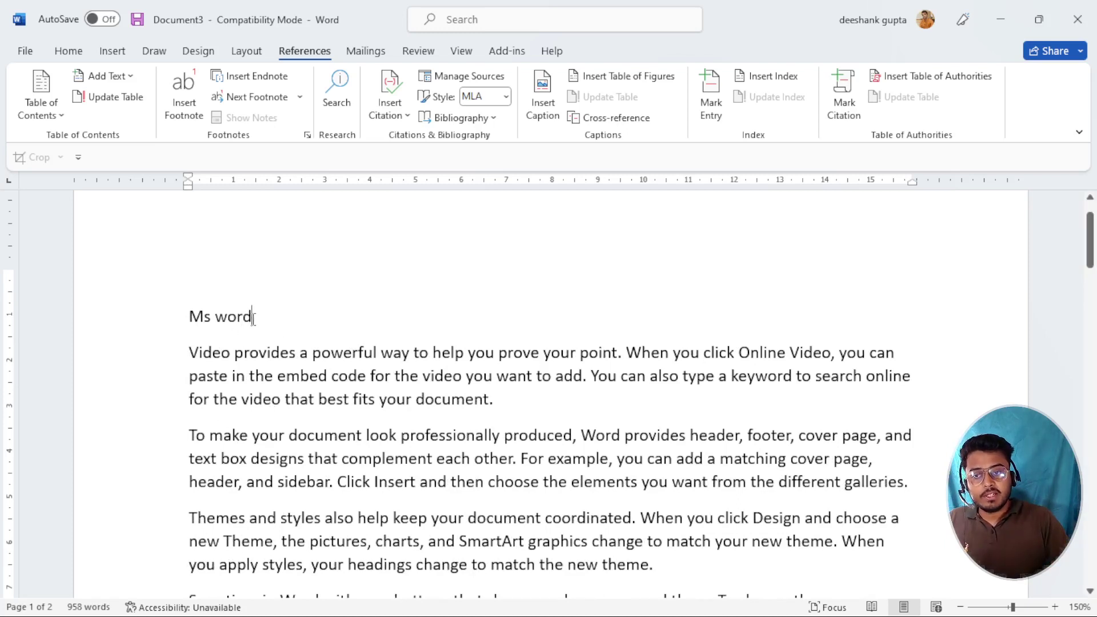
{"action": "left_click_drag", "start_coordinate": [247, 318], "coordinate": [189, 320]}
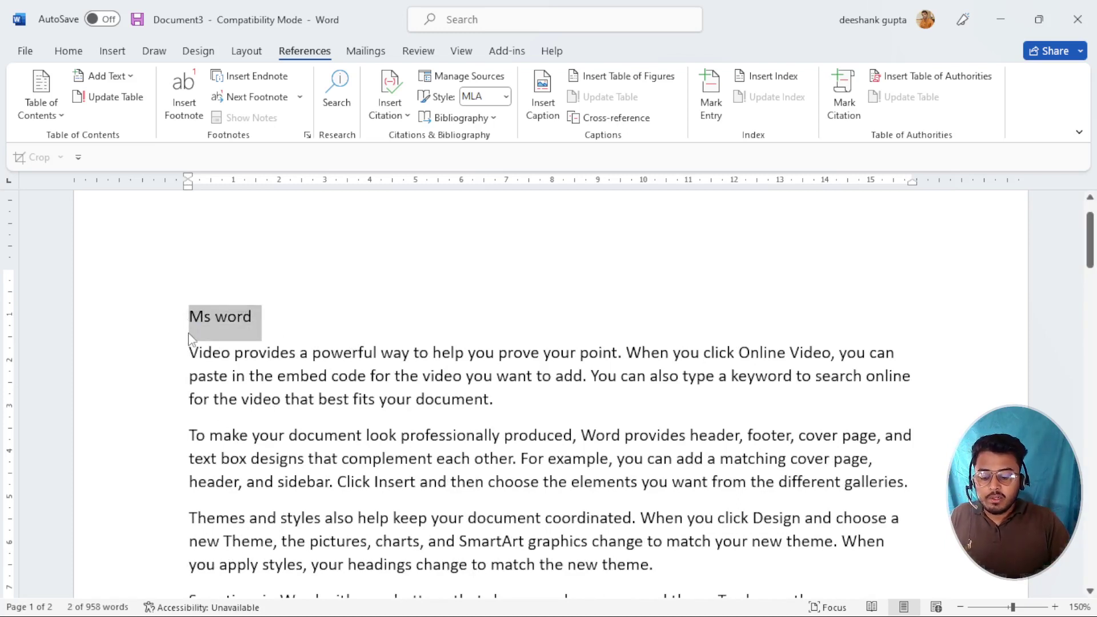
{"action": "key", "text": "ctrl+b"}
{"action": "left_click", "coordinate": [368, 455]}
- Insert the line "Ms excel" above the first "Themes and styles" paragraph
{"action": "scroll", "coordinate": [281, 371], "scroll_direction": "down", "scroll_amount": 2}
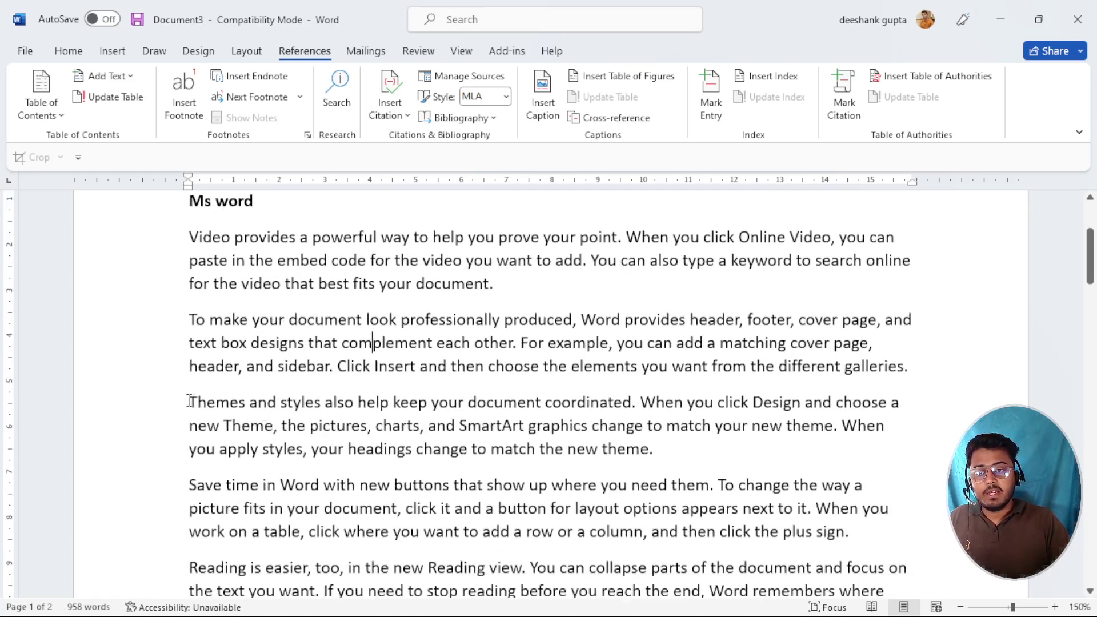
{"action": "key", "text": "Return"}
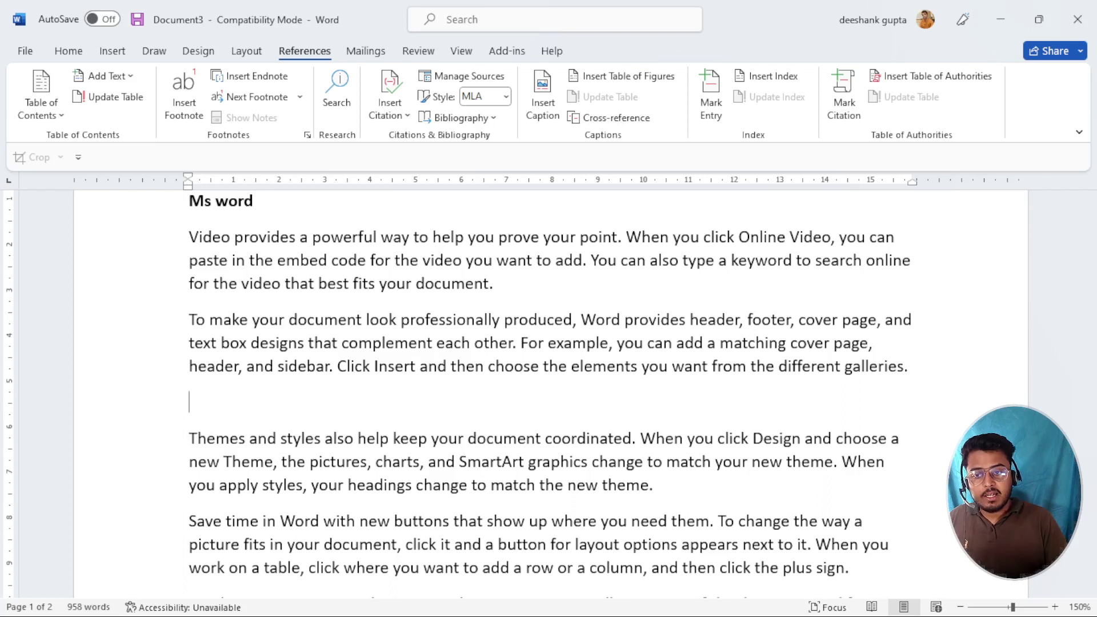
{"action": "type", "text": "ma"}
{"action": "key", "text": "BackSpace"}
{"action": "type", "text": "s "}
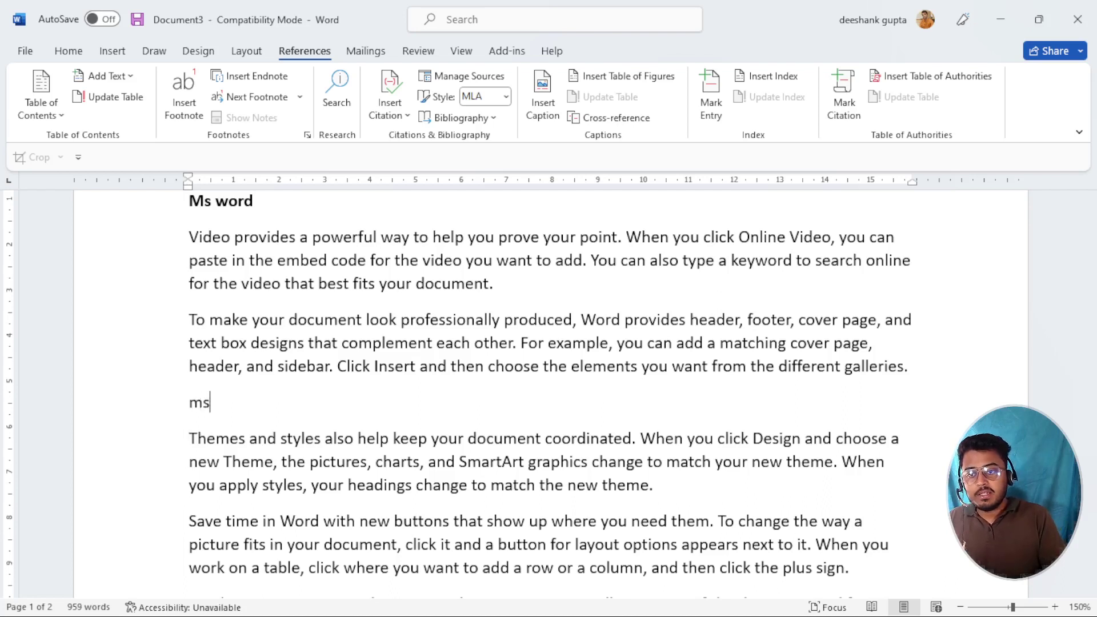
{"action": "type", "text": "e"}
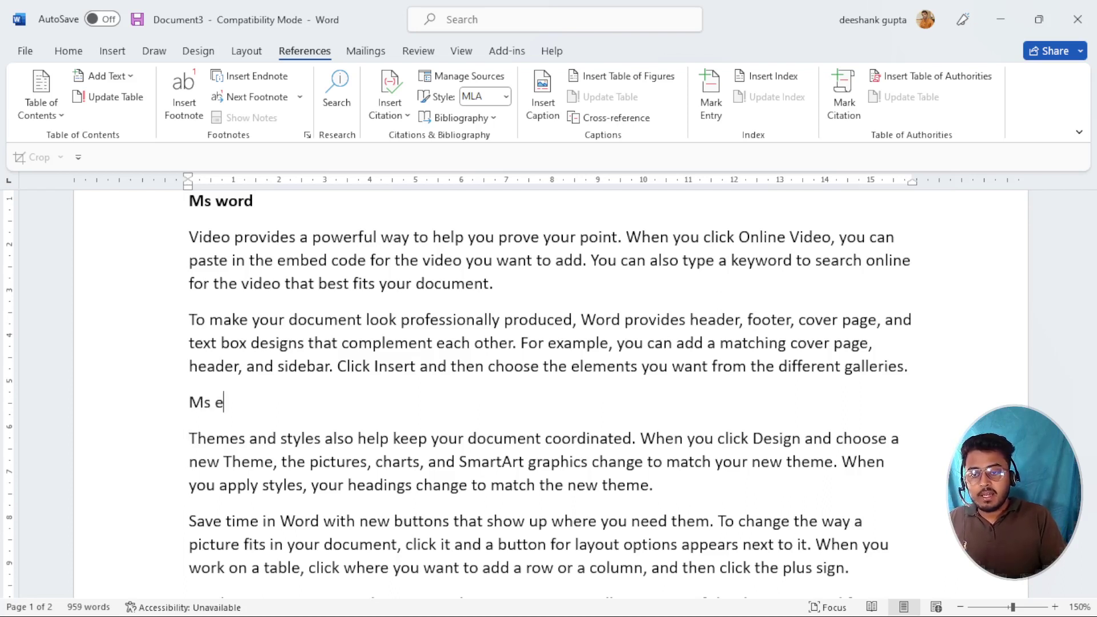
{"action": "type", "text": "xcel"}
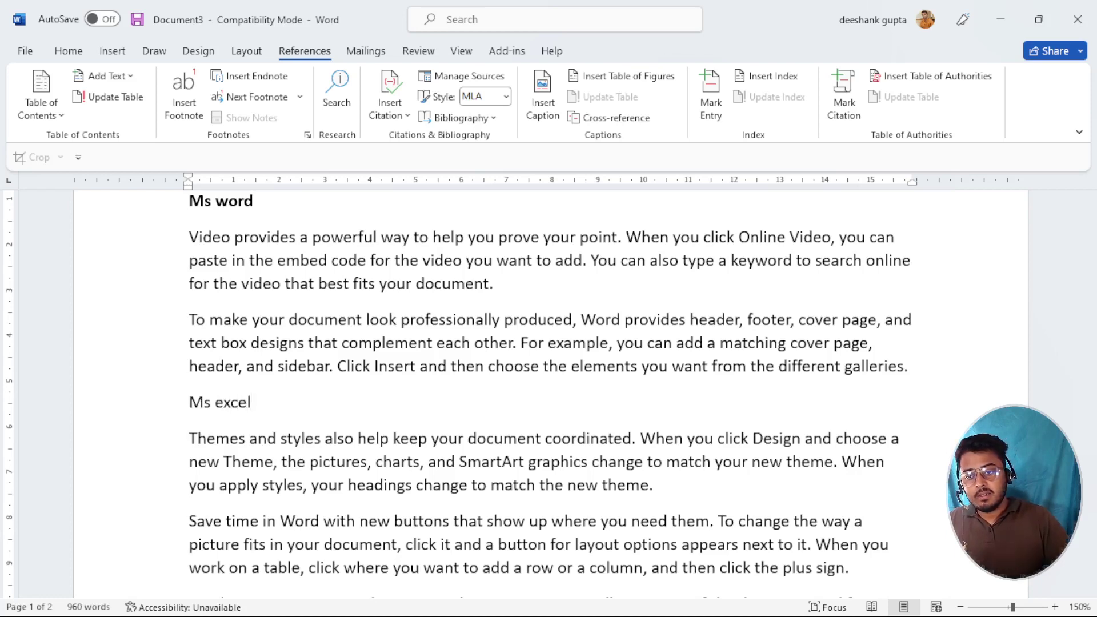
- Insert the line "Ms advance excel" above the first "Reading is easier" paragraph
{"action": "scroll", "coordinate": [242, 448], "scroll_direction": "down", "scroll_amount": 2}
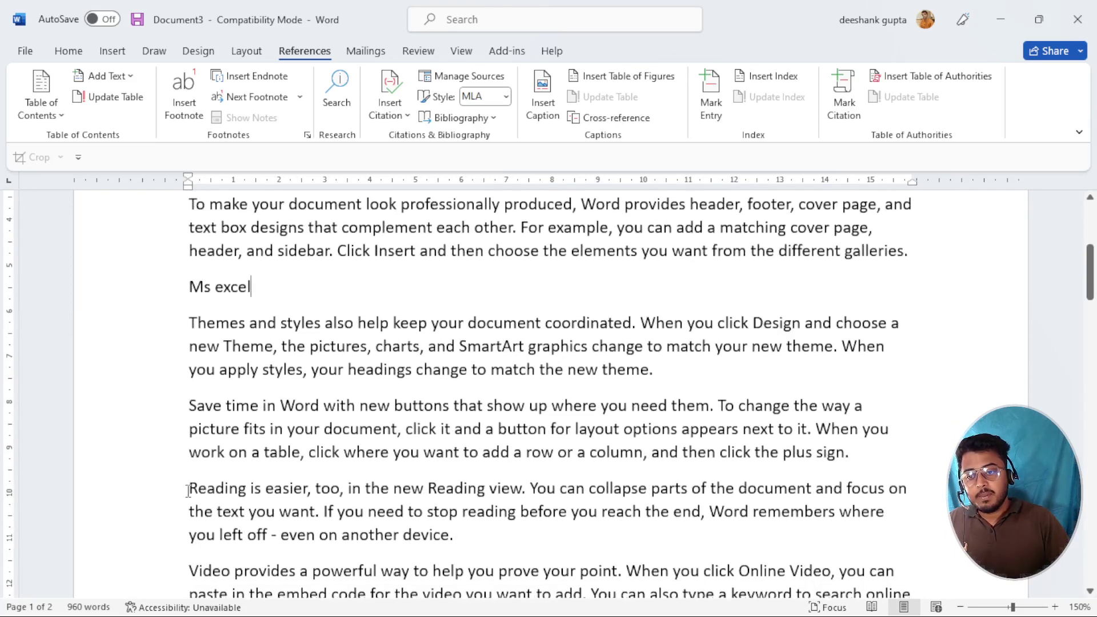
{"action": "left_click", "coordinate": [188, 488]}
{"action": "key", "text": "Return"}
{"action": "key", "text": "Up"}
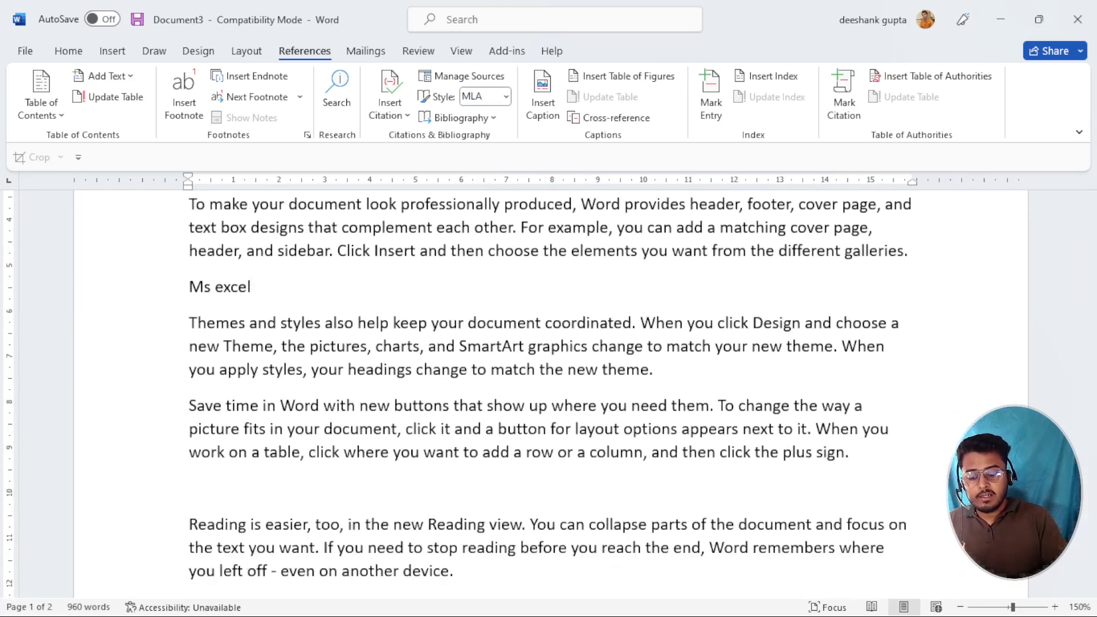
{"action": "type", "text": "Ms "}
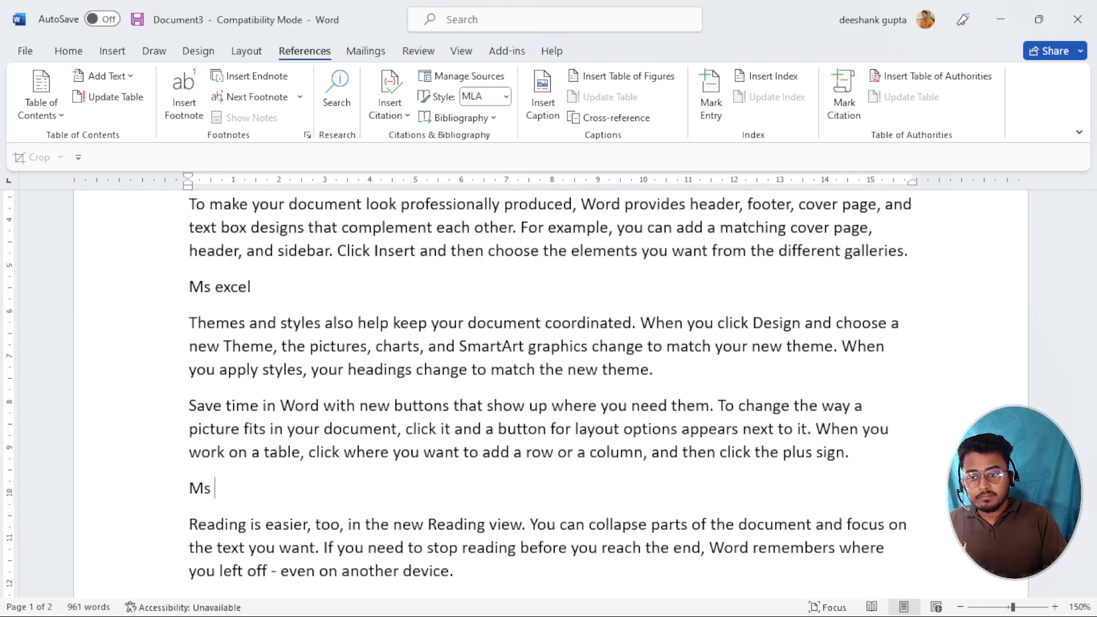
{"action": "type", "text": "advance "}
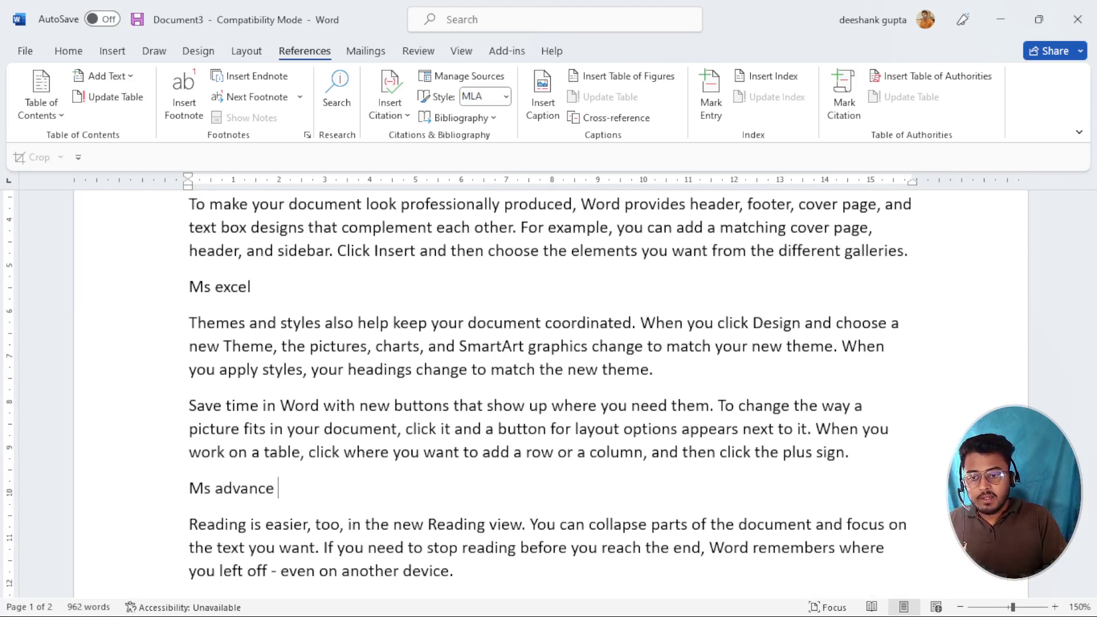
{"action": "type", "text": "exce"}
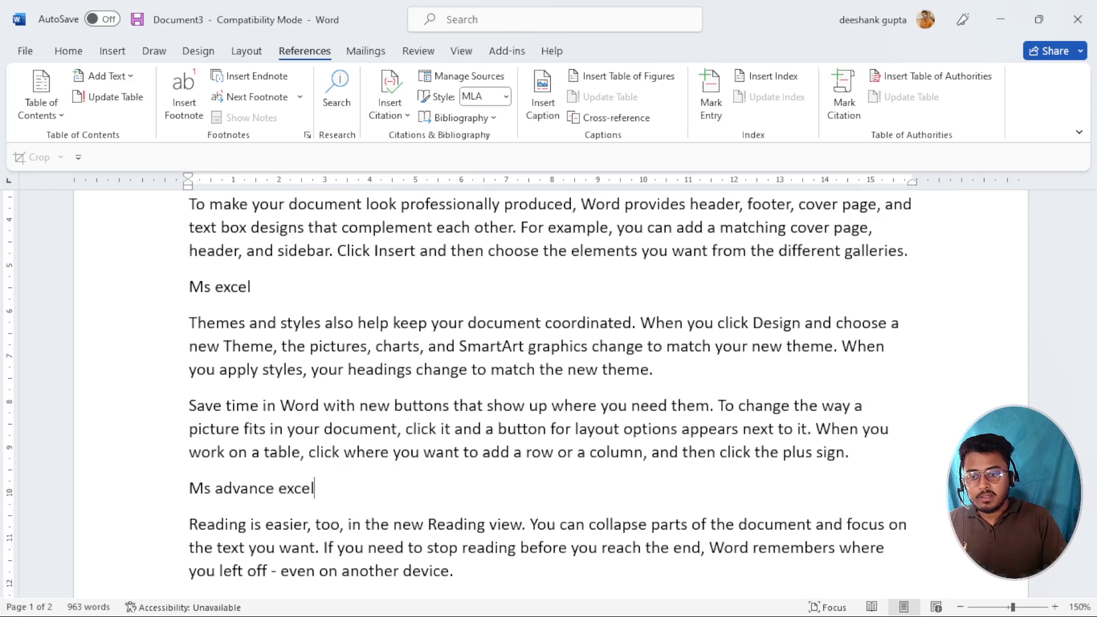
{"action": "type", "text": "l"}
- Insert the line "Ms powerpoint" above the second "To make your document look professionally produced" paragraph
{"action": "scroll", "coordinate": [219, 506], "scroll_direction": "down", "scroll_amount": 3}
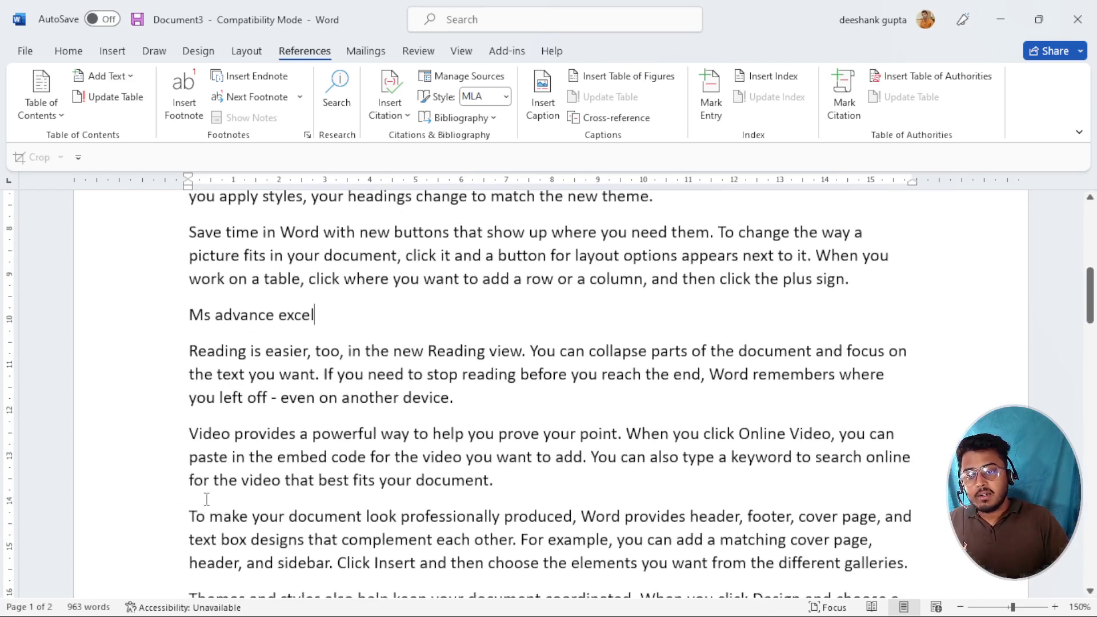
{"action": "left_click", "coordinate": [188, 517]}
{"action": "key", "text": "Return"}
{"action": "key", "text": "Up"}
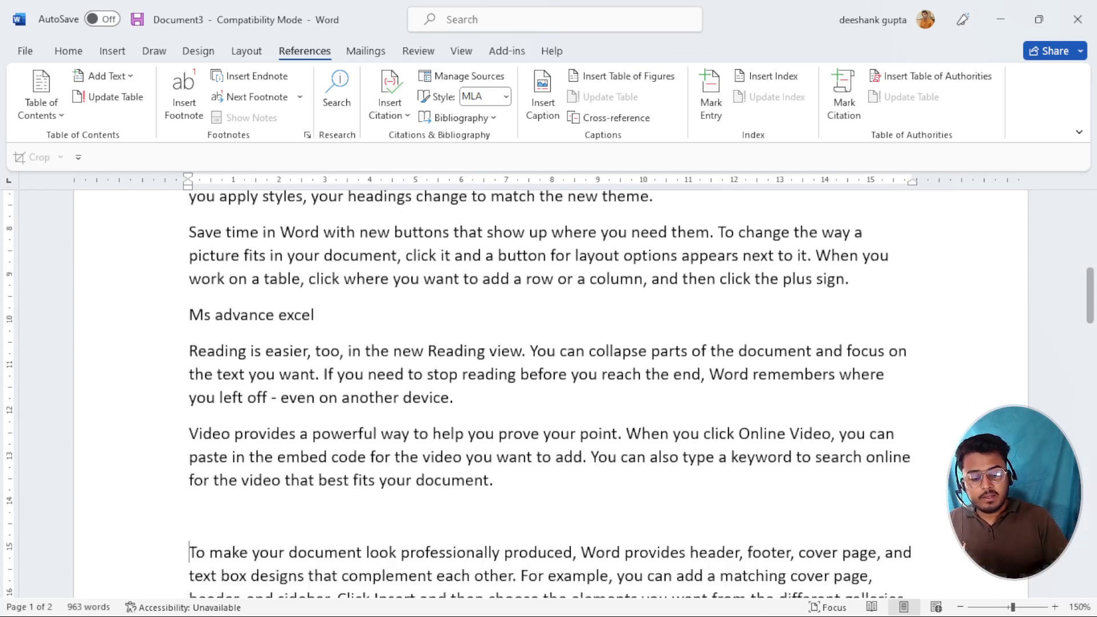
{"action": "type", "text": "ms"}
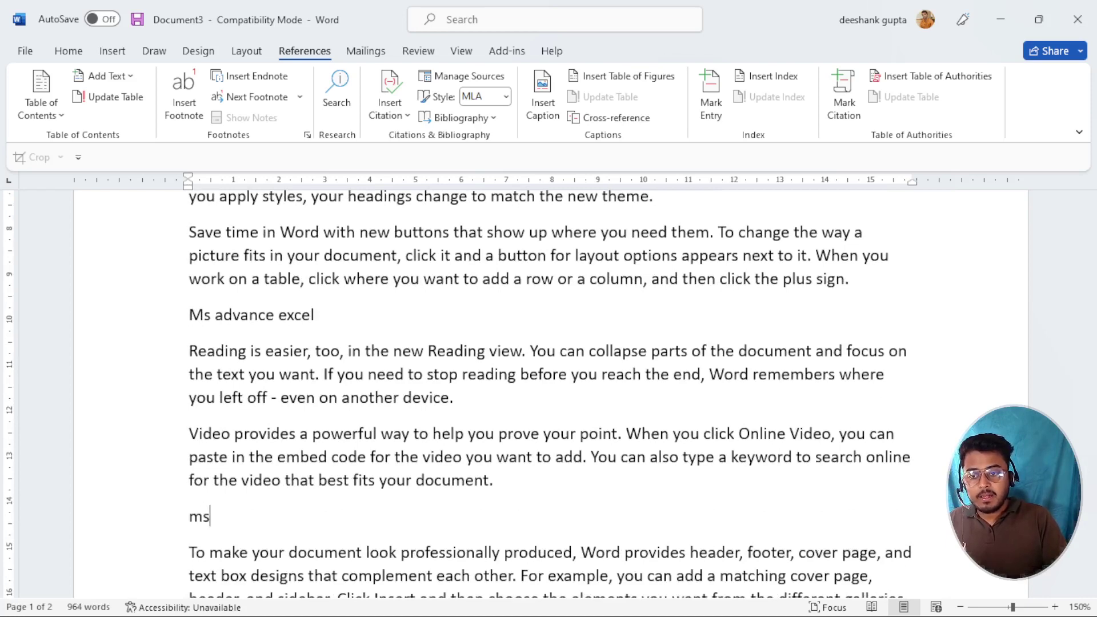
{"action": "type", "text": " po"}
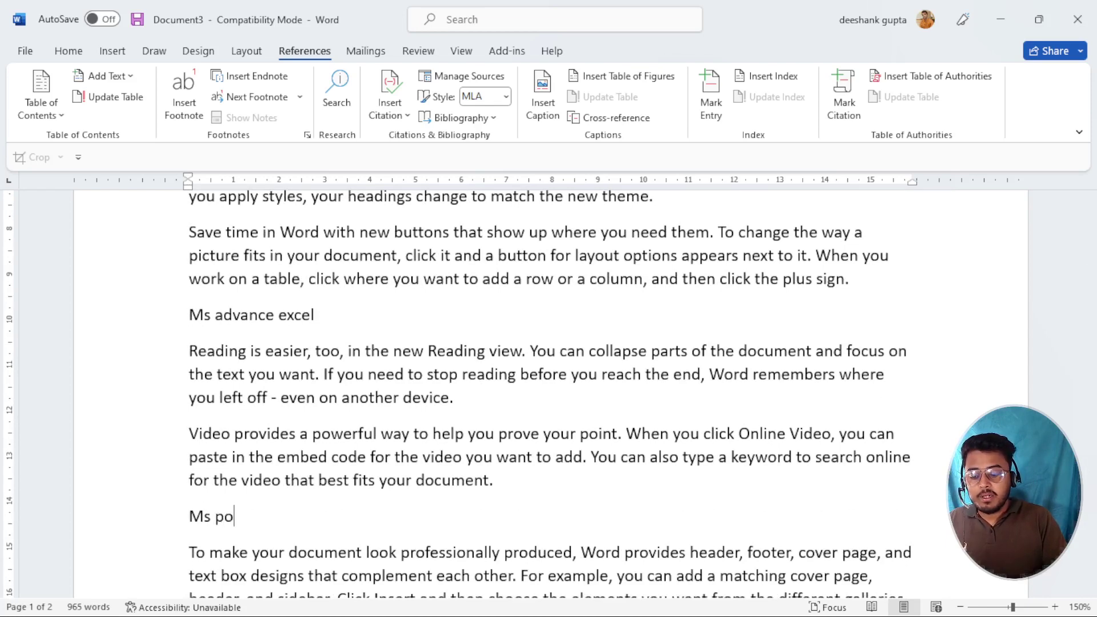
{"action": "type", "text": "werpoit"}
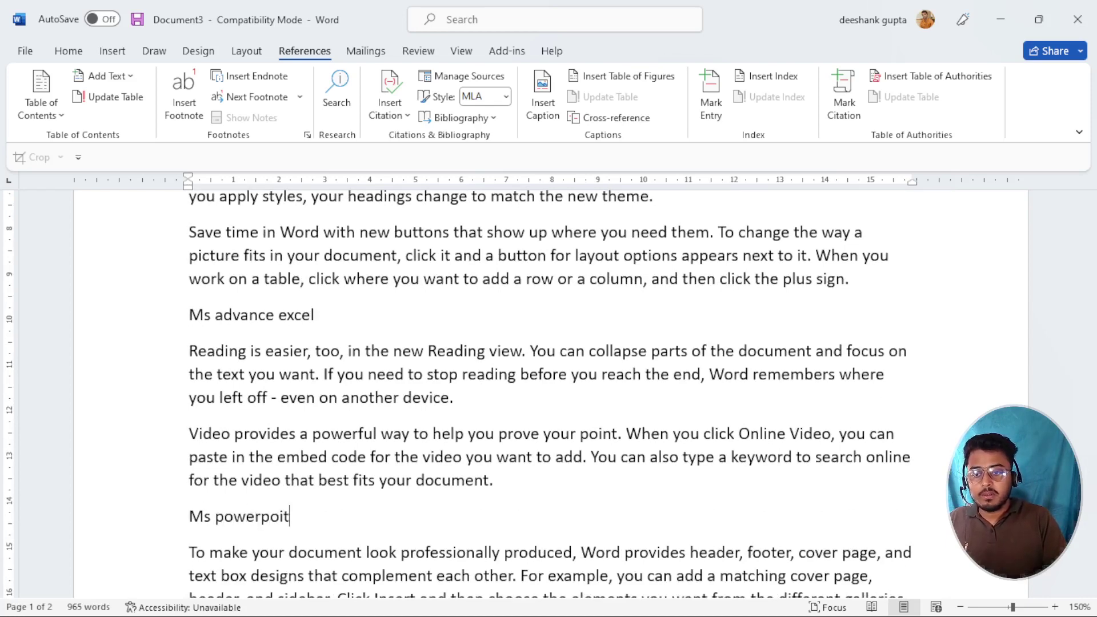
{"action": "key", "text": "BackSpace"}
{"action": "type", "text": "nt"}
{"action": "scroll", "coordinate": [188, 513], "scroll_direction": "down", "scroll_amount": 1}
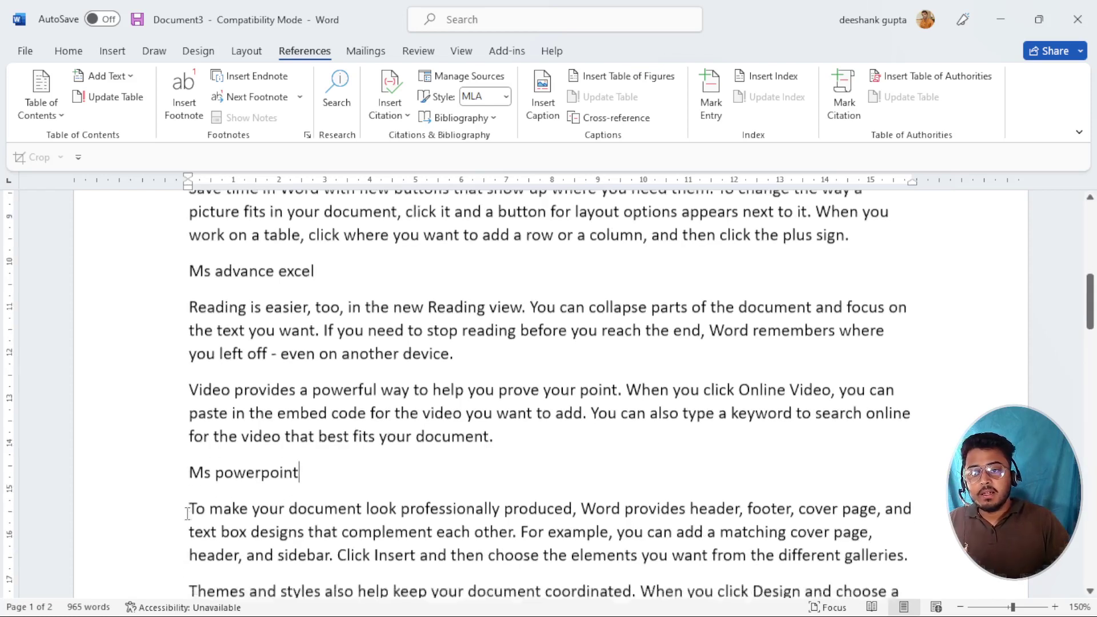
- Insert the line "tally" above the second "Themes and styles" paragraph
{"action": "scroll", "coordinate": [188, 514], "scroll_direction": "down", "scroll_amount": 3}
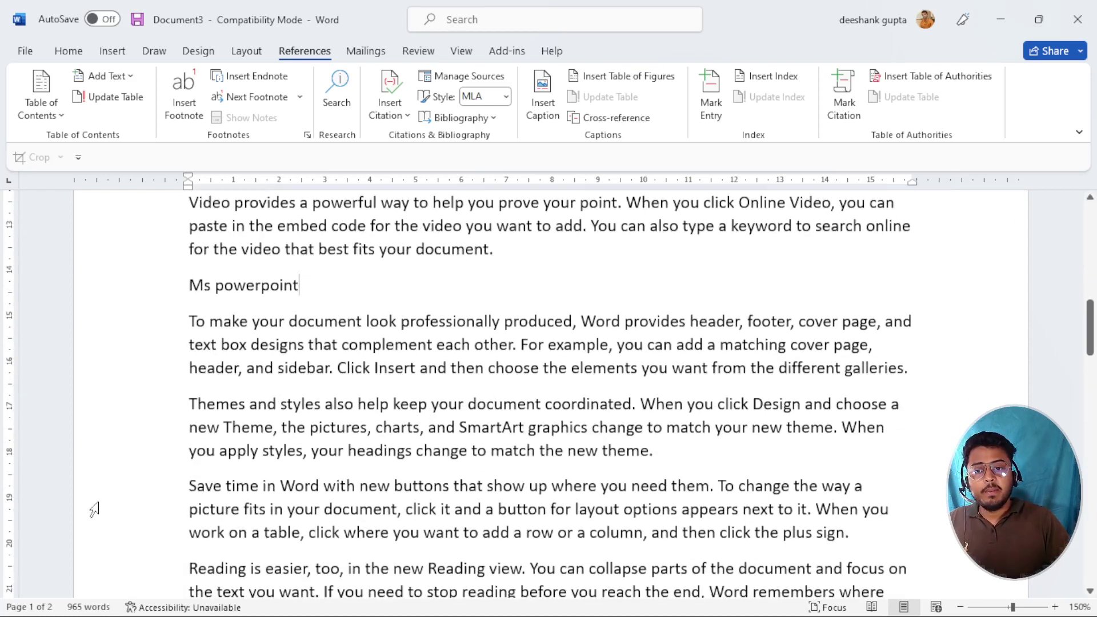
{"action": "left_click", "coordinate": [188, 404]}
{"action": "key", "text": "Return"}
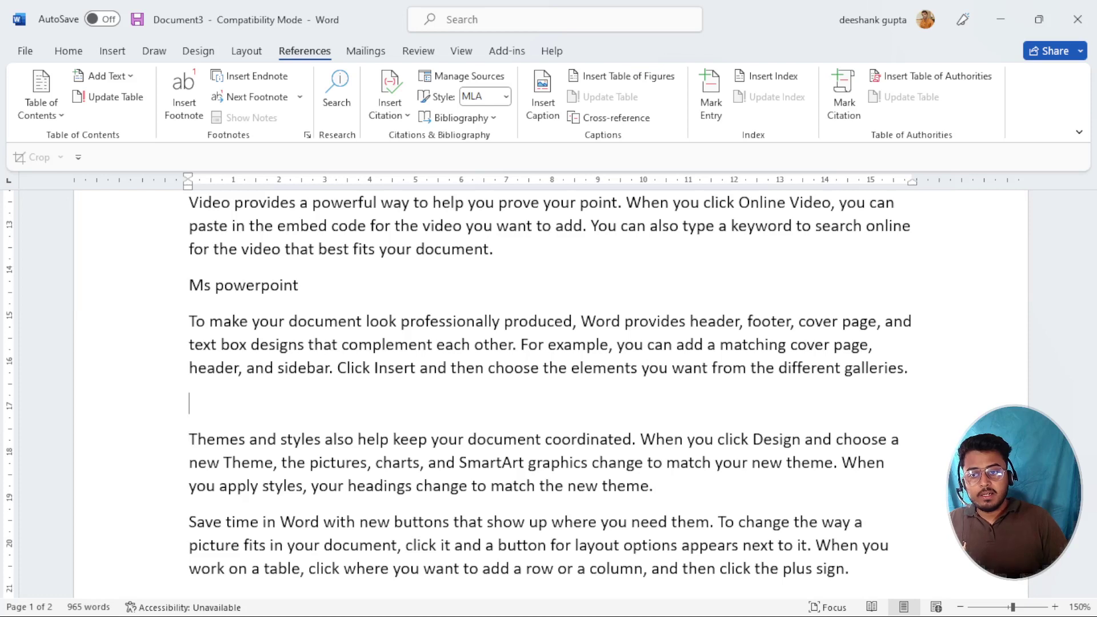
{"action": "type", "text": "tally"}
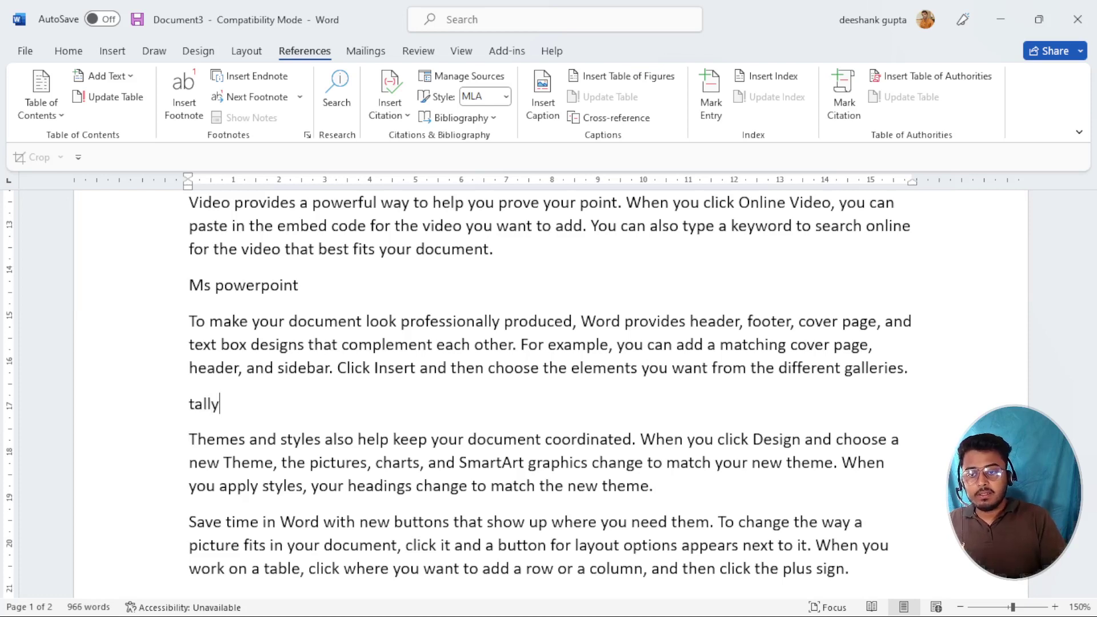
- Insert the line "Gst filing" above the second "Reading is easier" paragraph
{"action": "scroll", "coordinate": [549, 394], "scroll_direction": "down", "scroll_amount": 4}
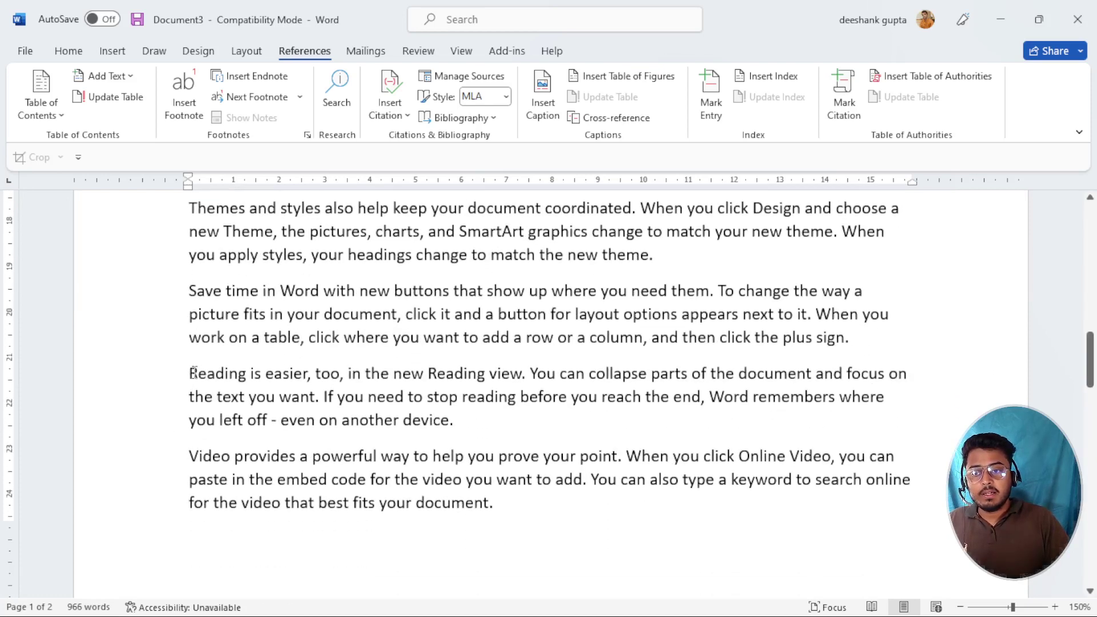
{"action": "left_click", "coordinate": [188, 373]}
{"action": "key", "text": "Return"}
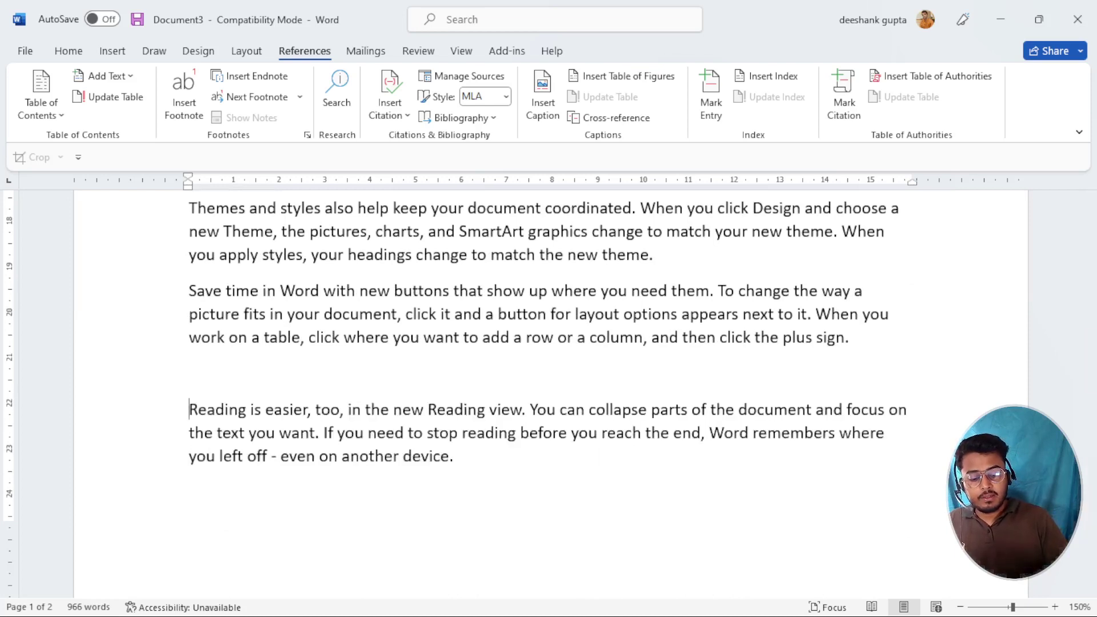
{"action": "type", "text": "t"}
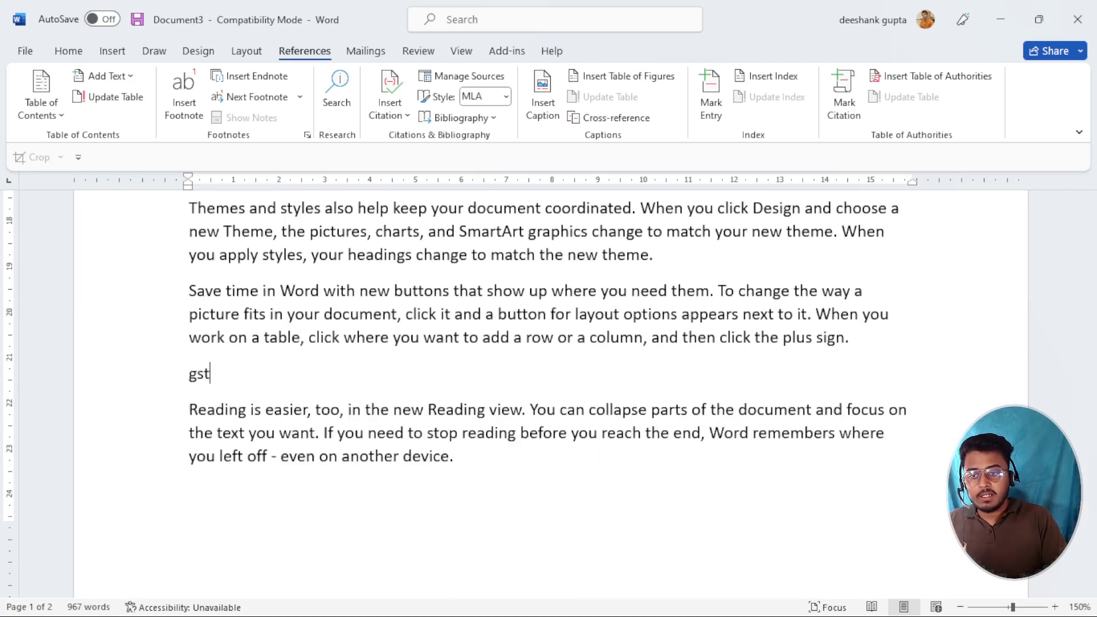
{"action": "type", "text": " f"}
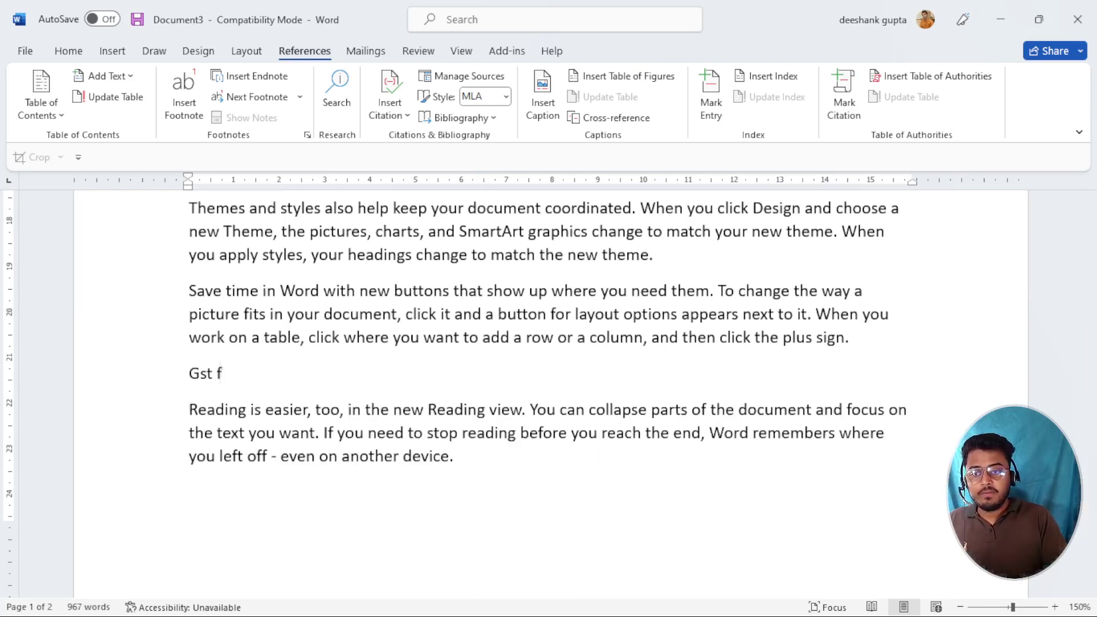
{"action": "type", "text": "iling"}
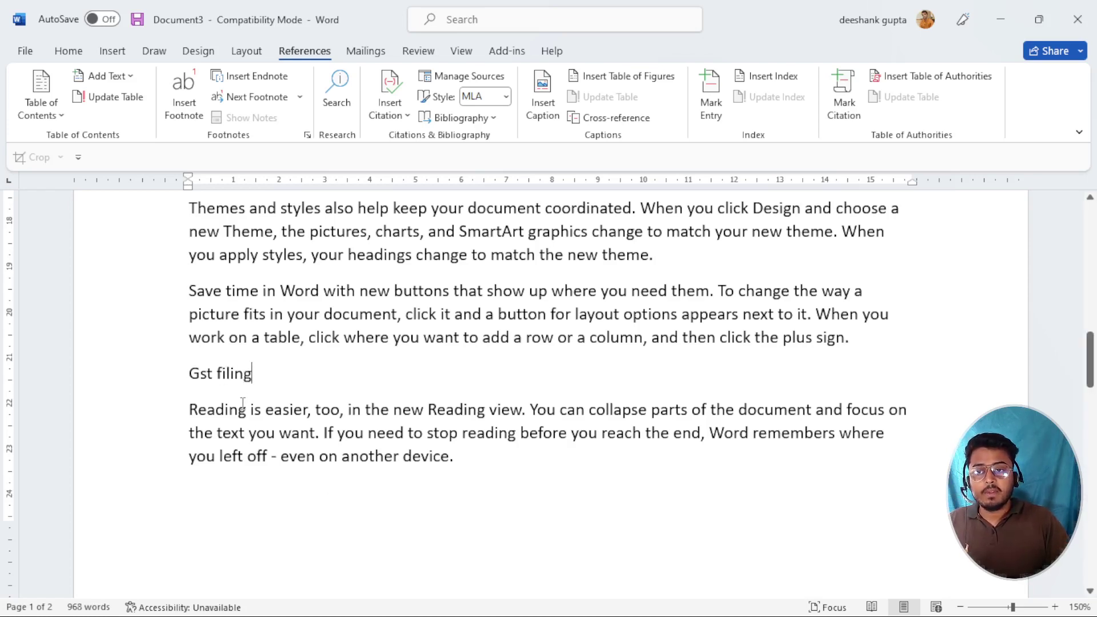
- Review the inserted heading lines throughout the document, from "Gst filing" back up to "Ms word"
{"action": "scroll", "coordinate": [243, 403], "scroll_direction": "up", "scroll_amount": 2}
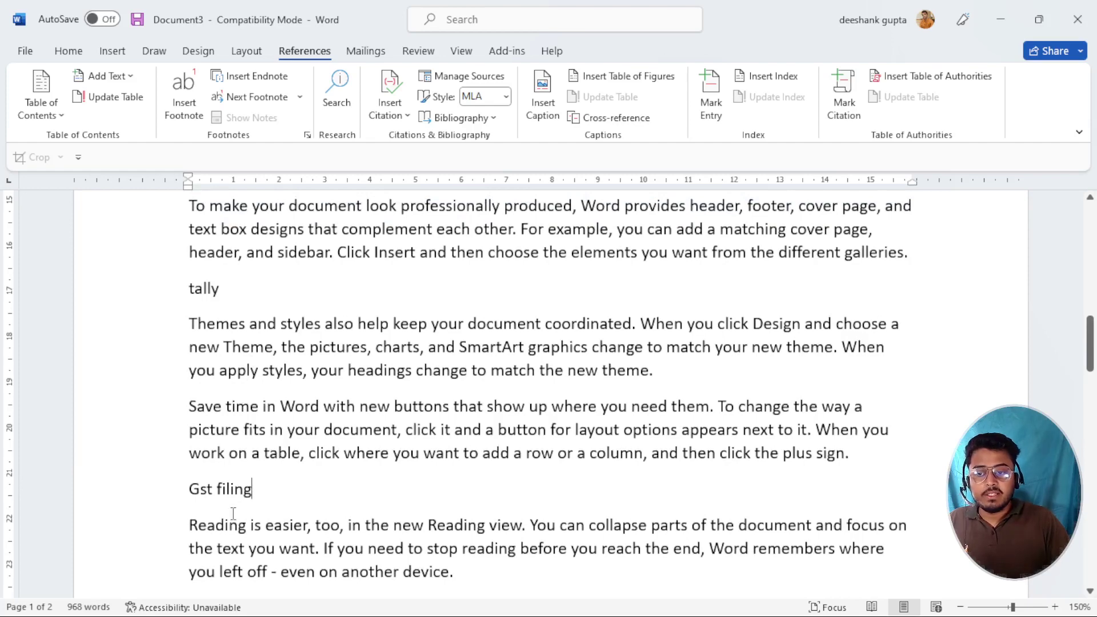
{"action": "scroll", "coordinate": [200, 333], "scroll_direction": "up", "scroll_amount": 2}
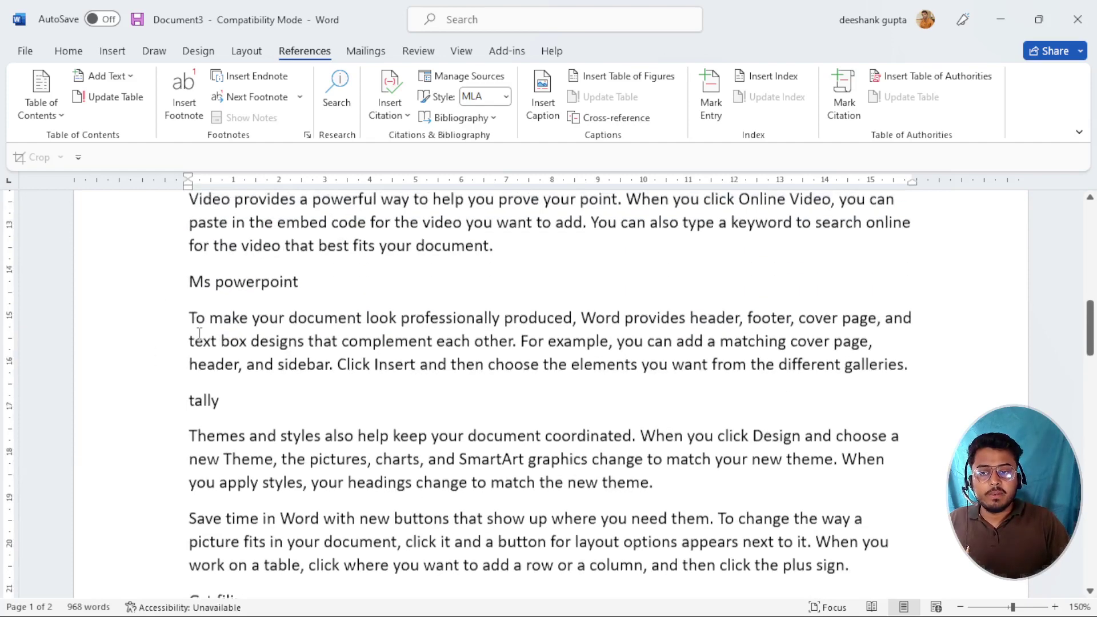
{"action": "scroll", "coordinate": [200, 333], "scroll_direction": "down", "scroll_amount": 2}
{"action": "scroll", "coordinate": [217, 402], "scroll_direction": "up", "scroll_amount": 4}
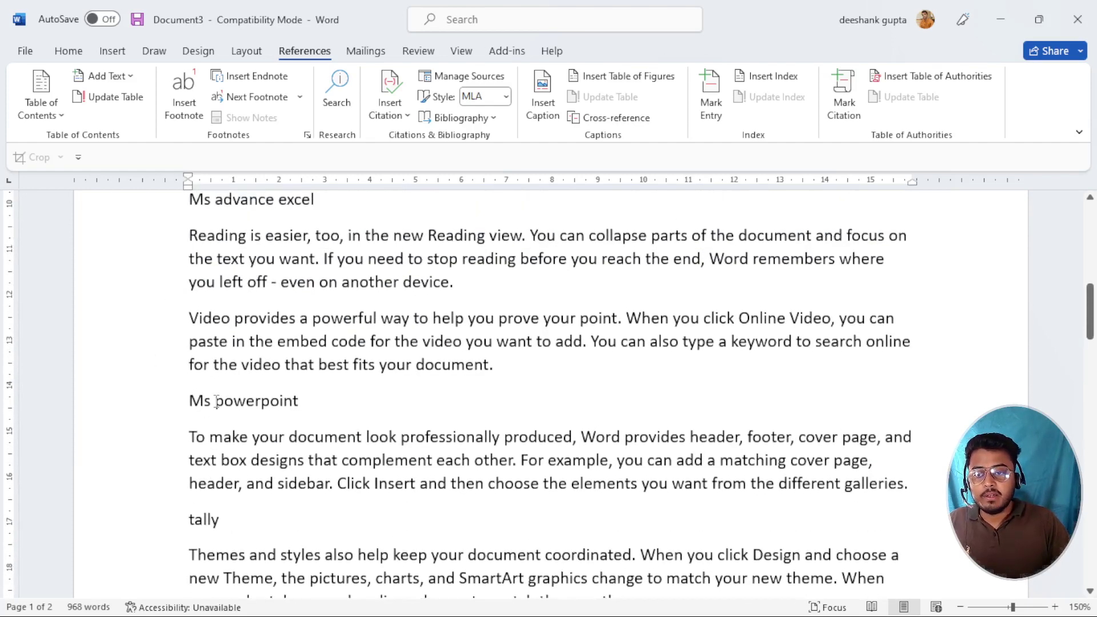
{"action": "scroll", "coordinate": [217, 400], "scroll_direction": "down", "scroll_amount": 7}
{"action": "scroll", "coordinate": [223, 399], "scroll_direction": "up", "scroll_amount": 9}
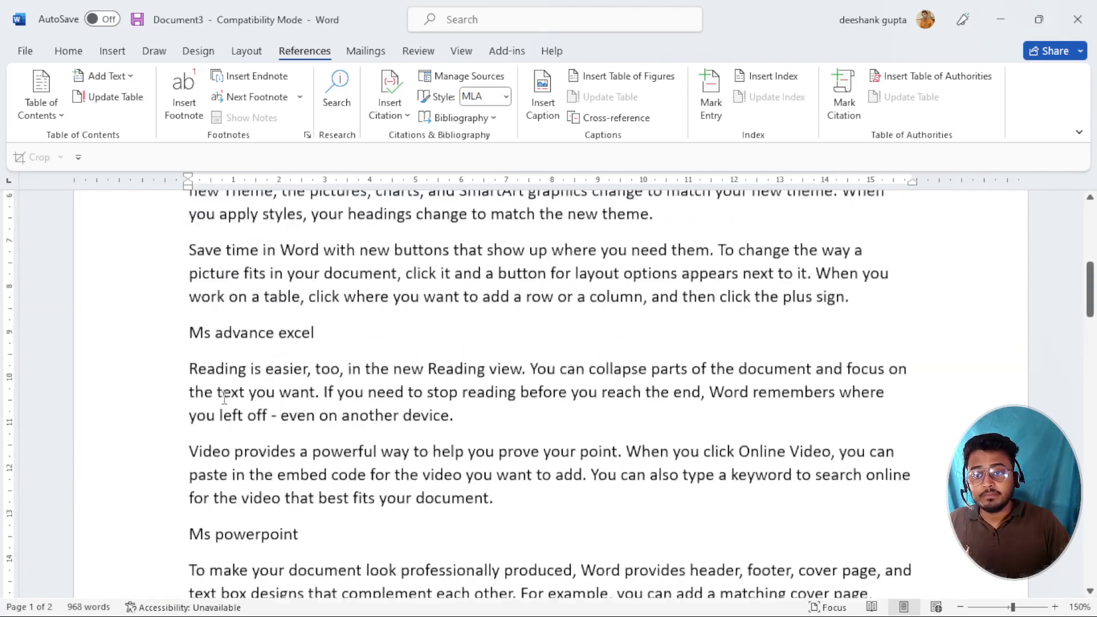
{"action": "scroll", "coordinate": [224, 399], "scroll_direction": "up", "scroll_amount": 7}
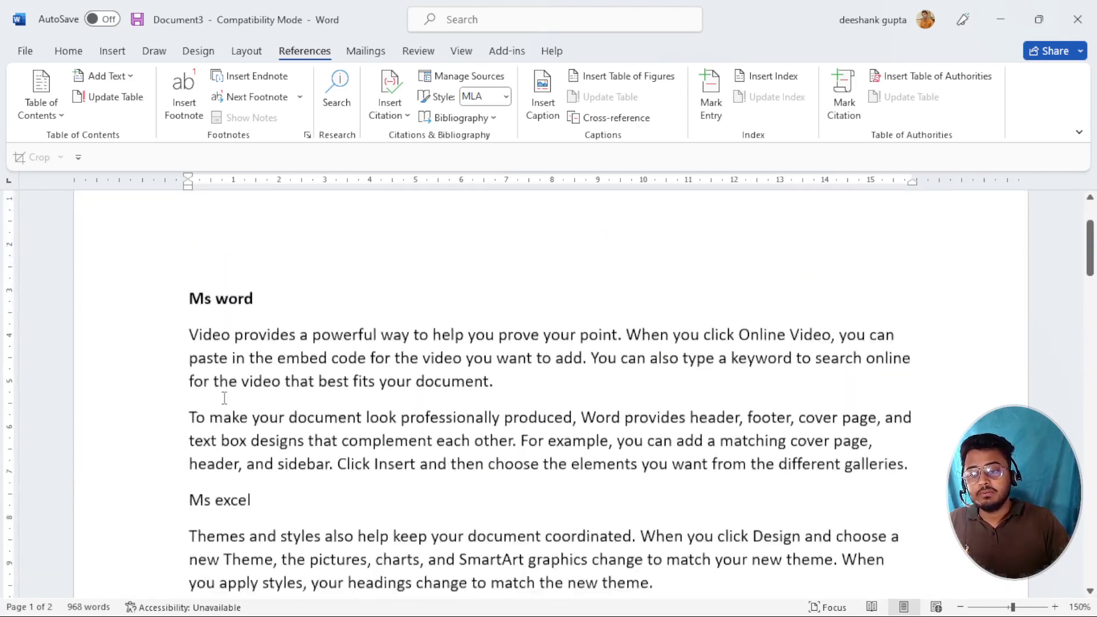
{"action": "scroll", "coordinate": [224, 399], "scroll_direction": "down", "scroll_amount": 3}
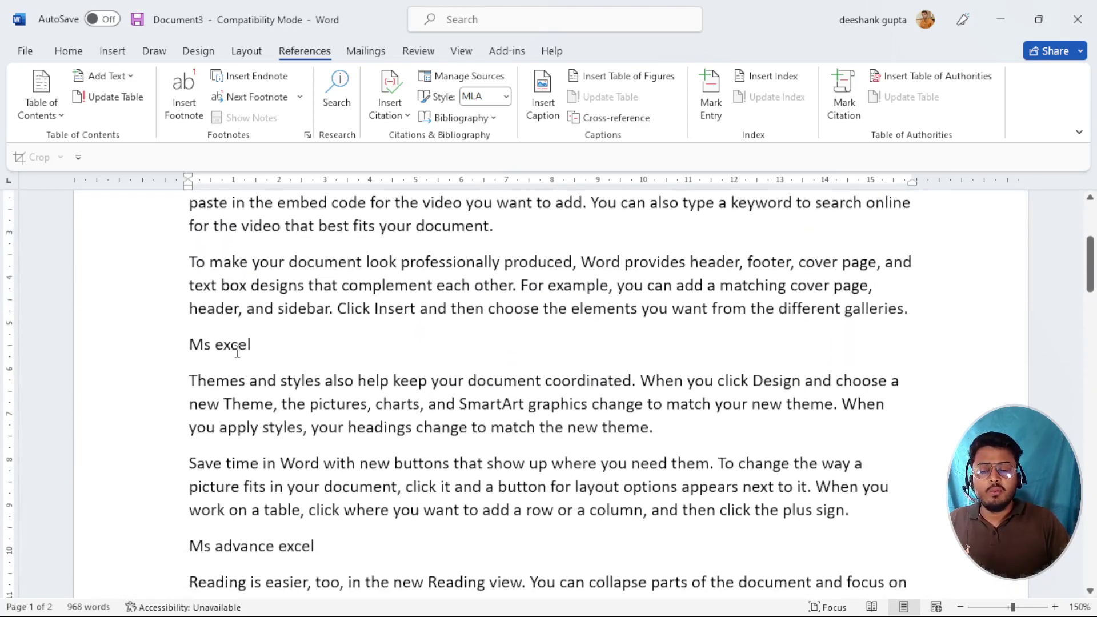
- Remove the bold formatting from the "Ms word" line above the first paragraph
{"action": "scroll", "coordinate": [237, 352], "scroll_direction": "up", "scroll_amount": 2}
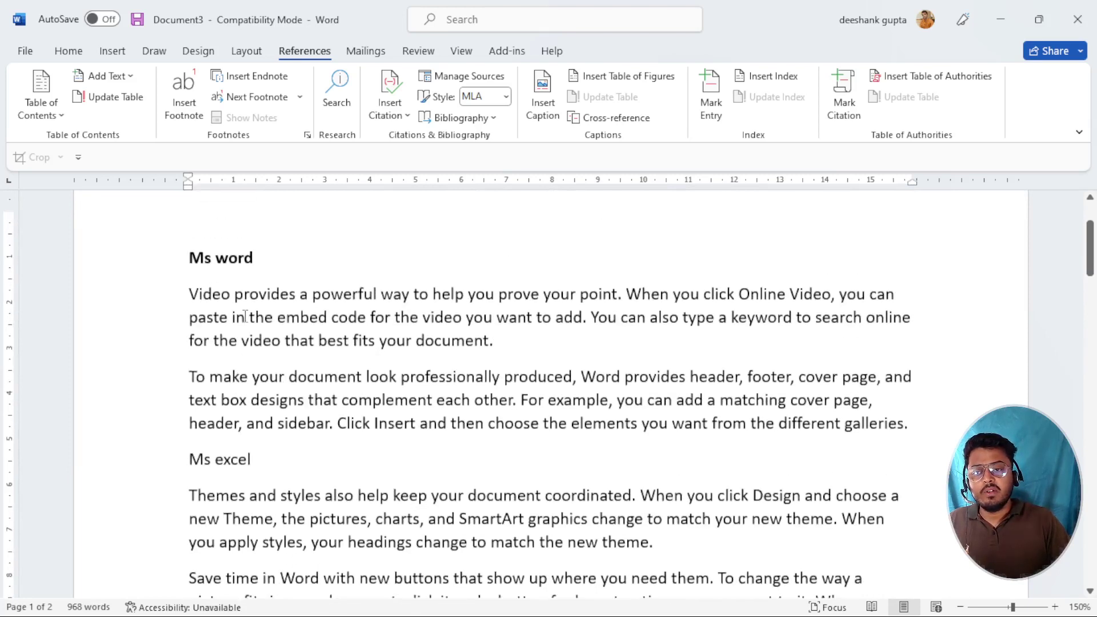
{"action": "triple_click", "coordinate": [243, 260]}
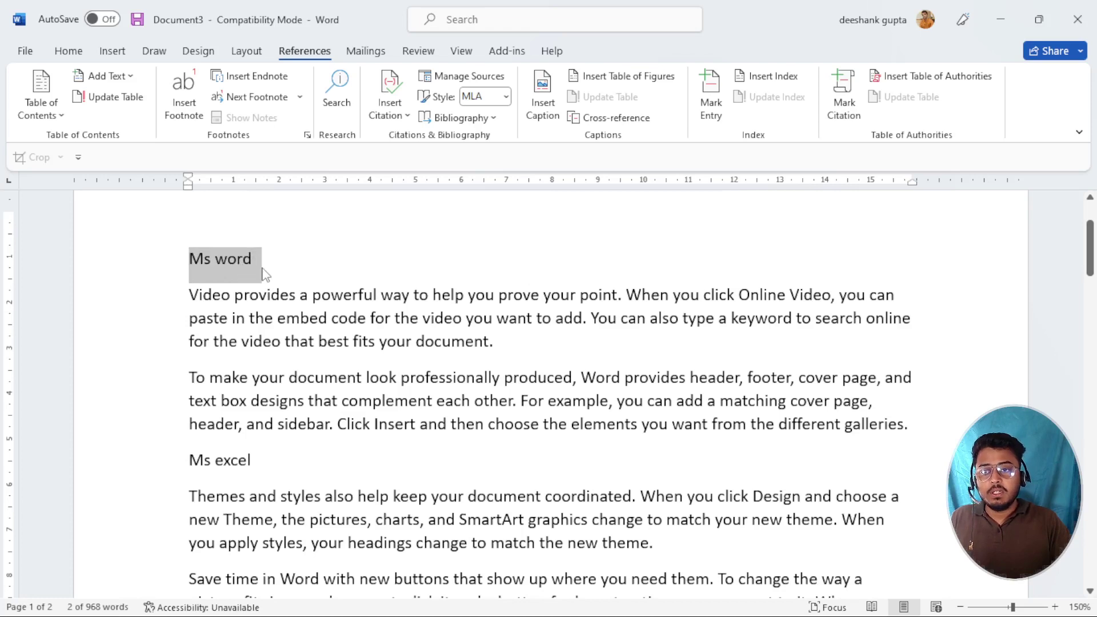
{"action": "left_click", "coordinate": [252, 263]}
- Start marking the "Ms word" line as a citation and move the Mark Citation dialog clear of the selected text
{"action": "scroll", "coordinate": [255, 388], "scroll_direction": "down", "scroll_amount": 5}
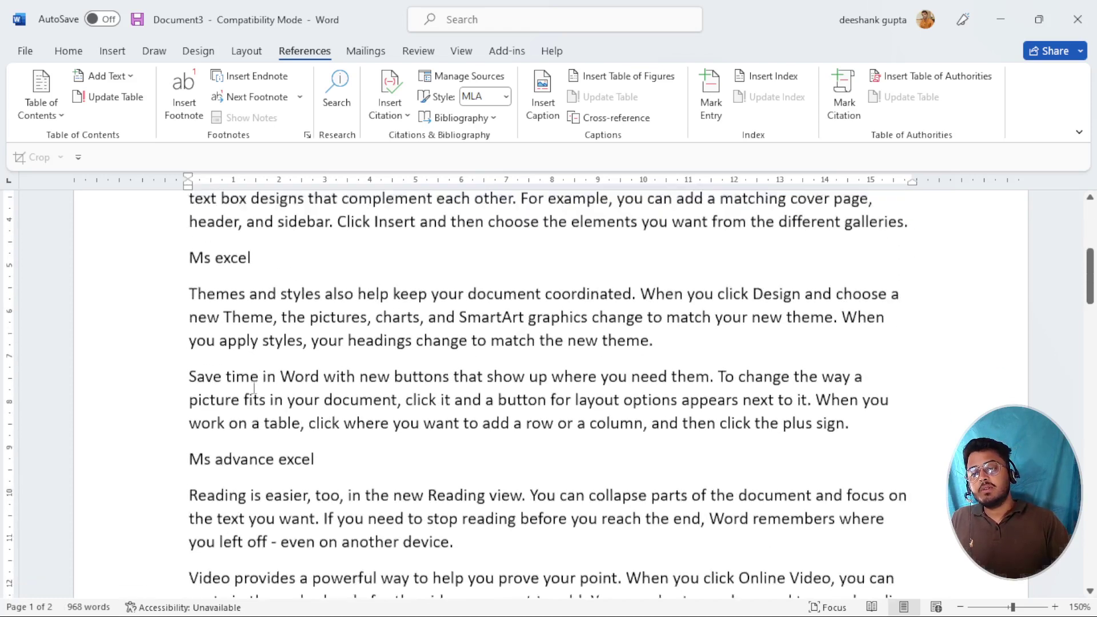
{"action": "scroll", "coordinate": [254, 387], "scroll_direction": "up", "scroll_amount": 4}
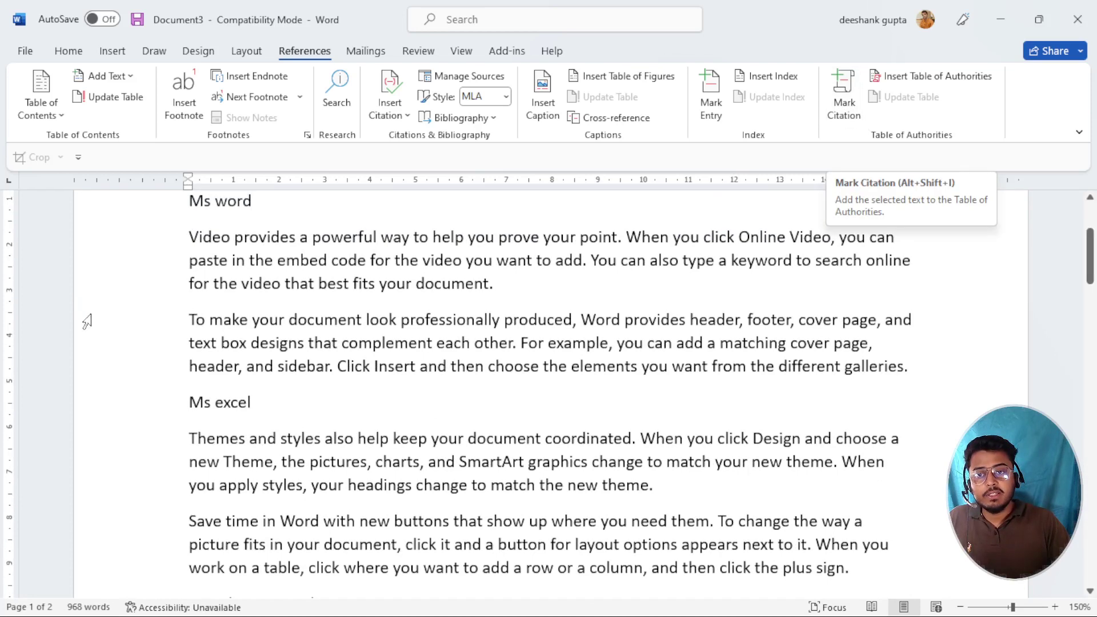
{"action": "scroll", "coordinate": [223, 316], "scroll_direction": "up", "scroll_amount": 2}
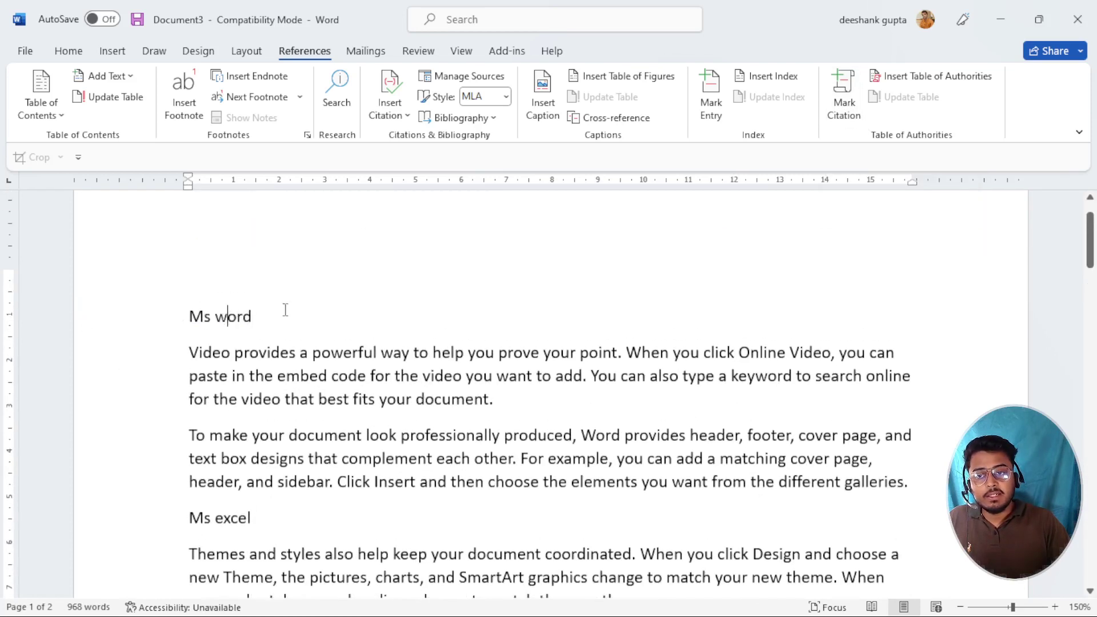
{"action": "left_click_drag", "start_coordinate": [265, 314], "coordinate": [179, 315]}
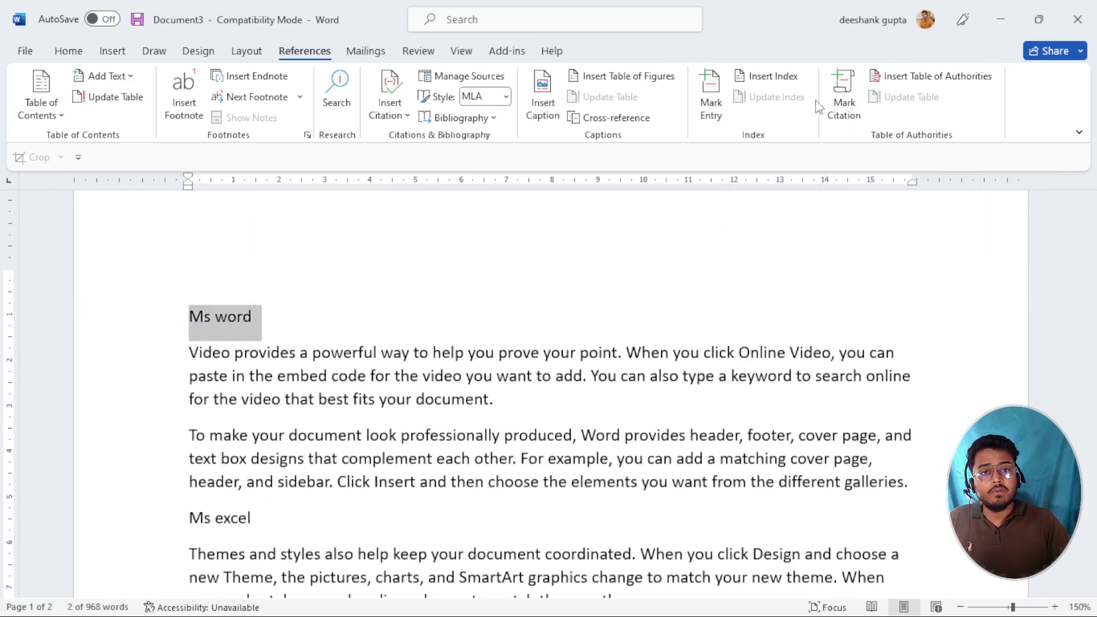
{"action": "left_click", "coordinate": [845, 103]}
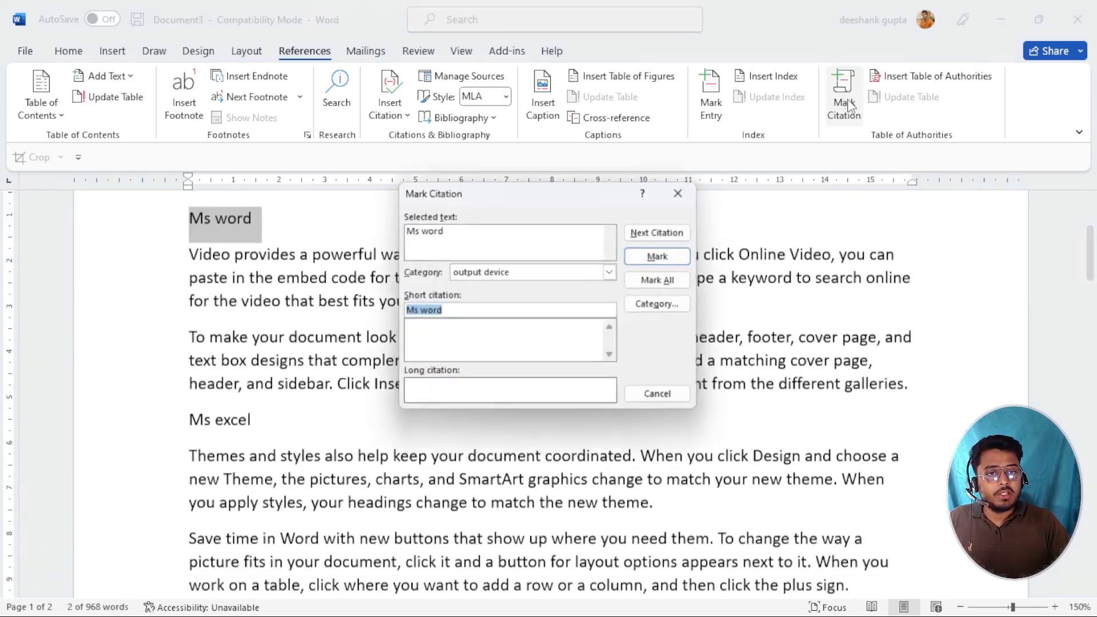
{"action": "left_click_drag", "start_coordinate": [480, 198], "coordinate": [598, 135]}
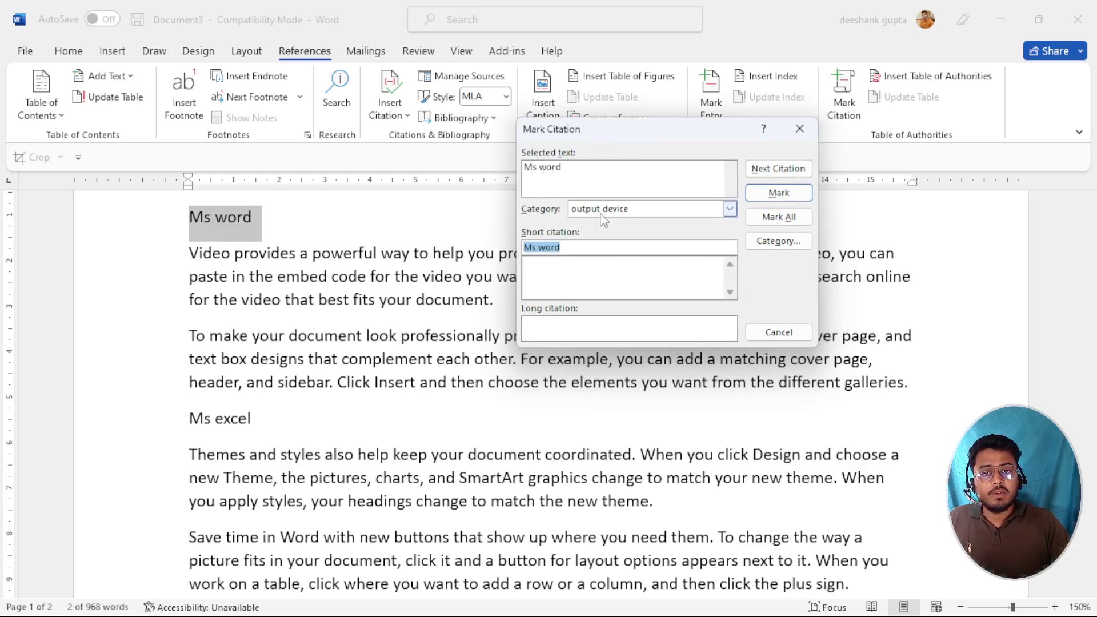
- Set the category of the "Ms word" citation to 9
{"action": "left_click", "coordinate": [731, 210]}
{"action": "scroll", "coordinate": [634, 246], "scroll_direction": "down", "scroll_amount": 2}
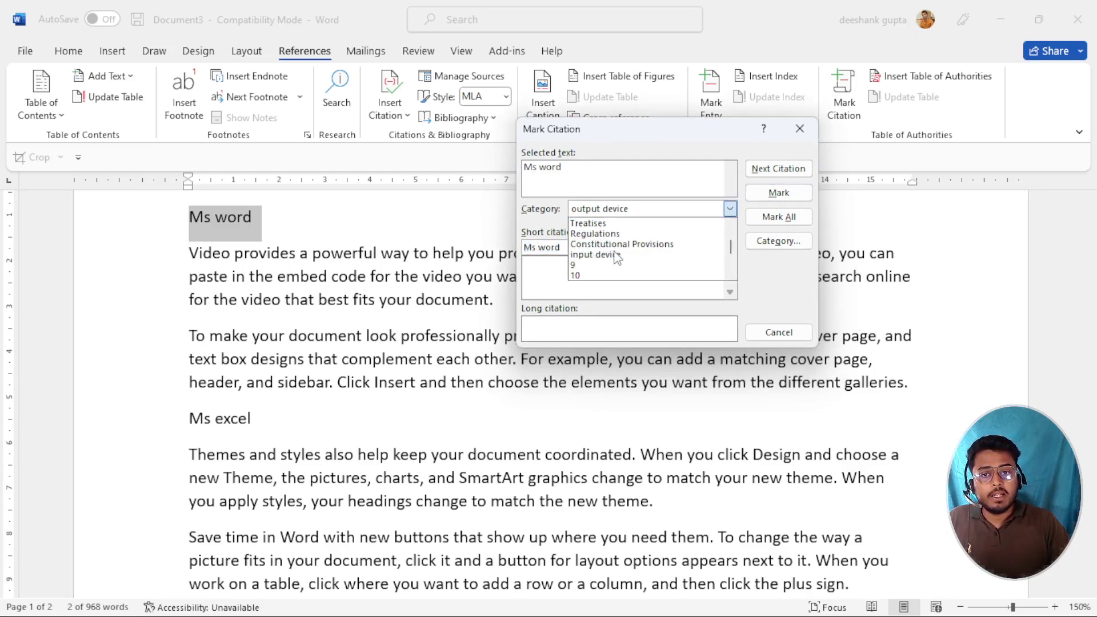
{"action": "scroll", "coordinate": [618, 259], "scroll_direction": "down", "scroll_amount": 2}
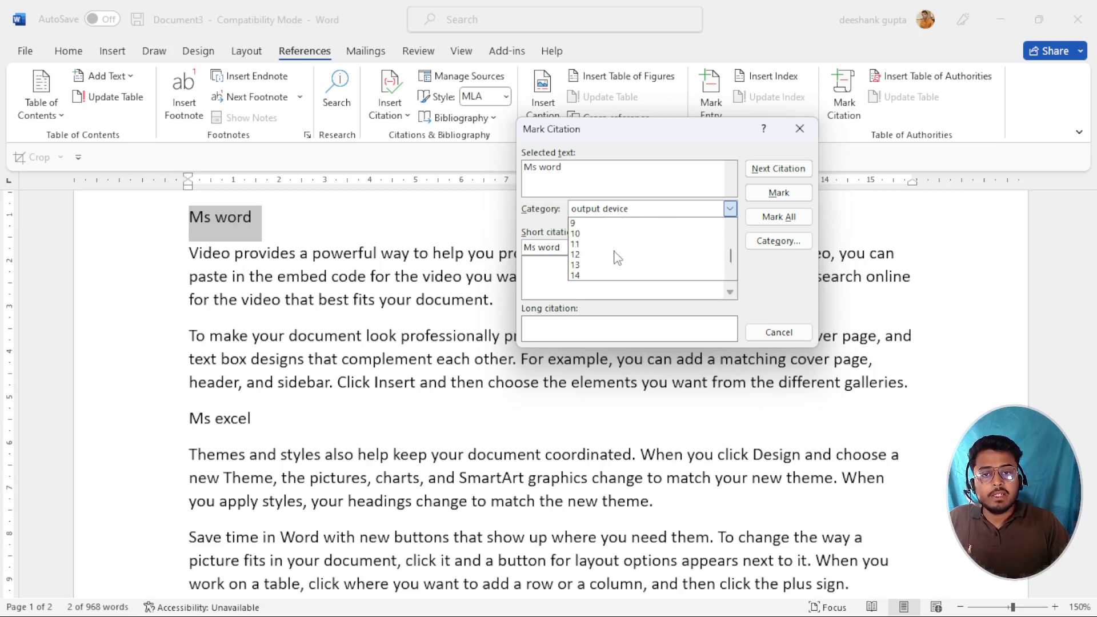
{"action": "scroll", "coordinate": [614, 256], "scroll_direction": "up", "scroll_amount": 1}
{"action": "scroll", "coordinate": [594, 269], "scroll_direction": "up", "scroll_amount": 1}
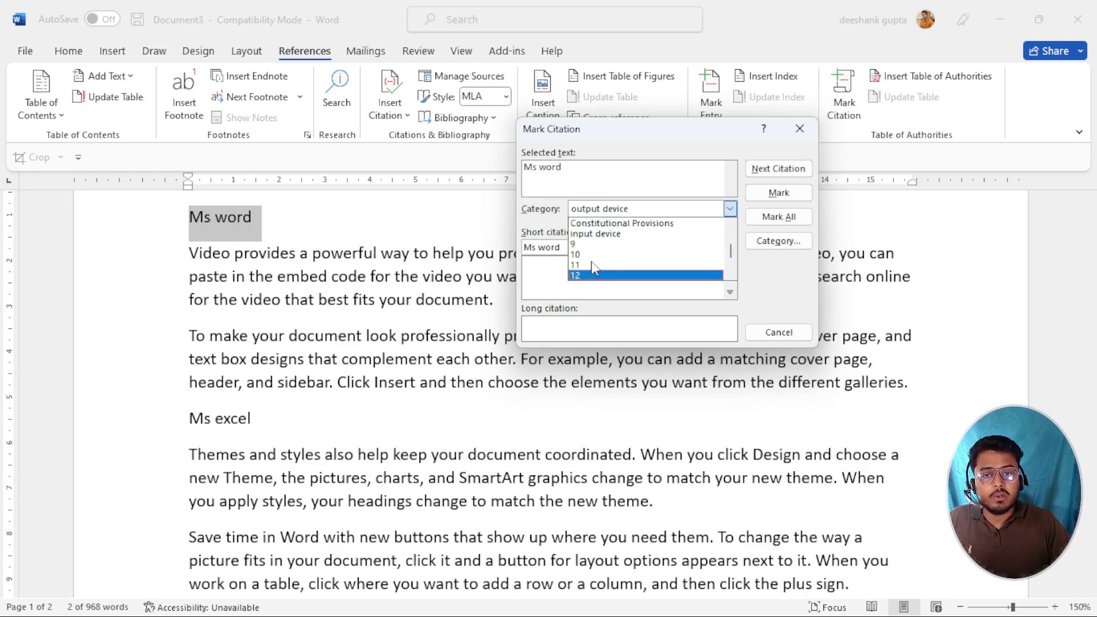
{"action": "scroll", "coordinate": [595, 269], "scroll_direction": "up", "scroll_amount": 2}
{"action": "scroll", "coordinate": [593, 267], "scroll_direction": "down", "scroll_amount": 2}
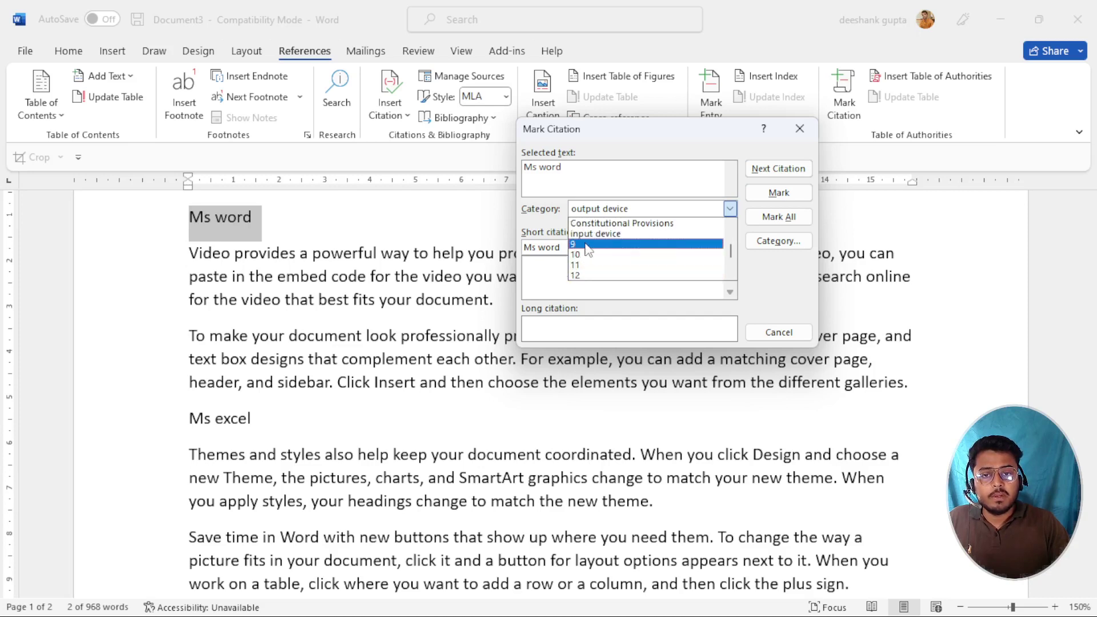
{"action": "left_click", "coordinate": [589, 244]}
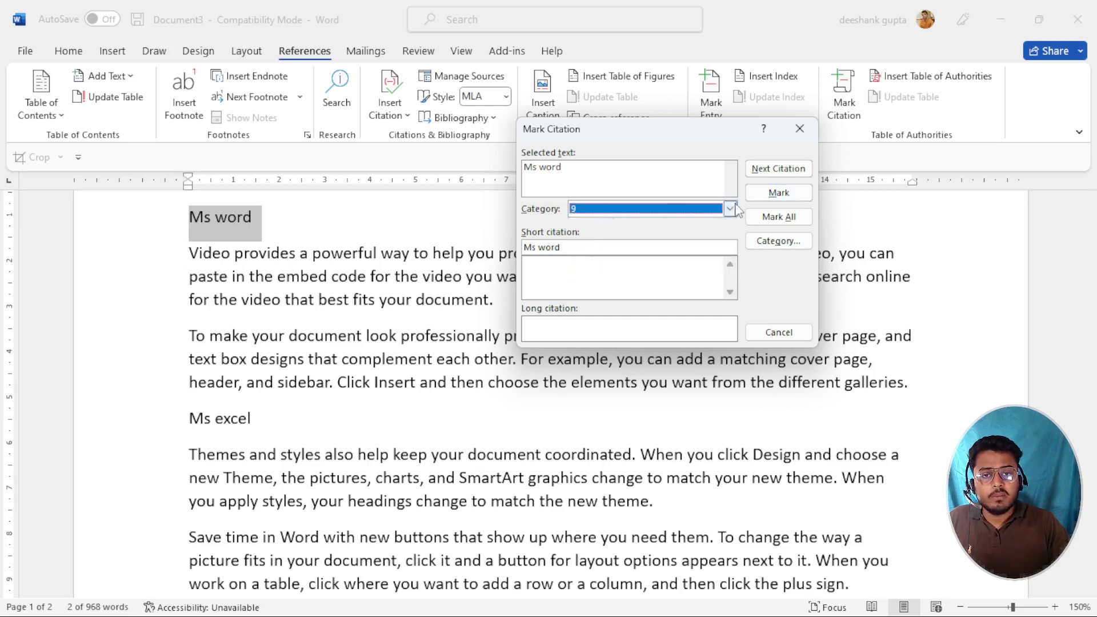
- Rename citation category 9 to "basic computer course" and mark the "Ms word" line as a citation under it
{"action": "left_click", "coordinate": [780, 241]}
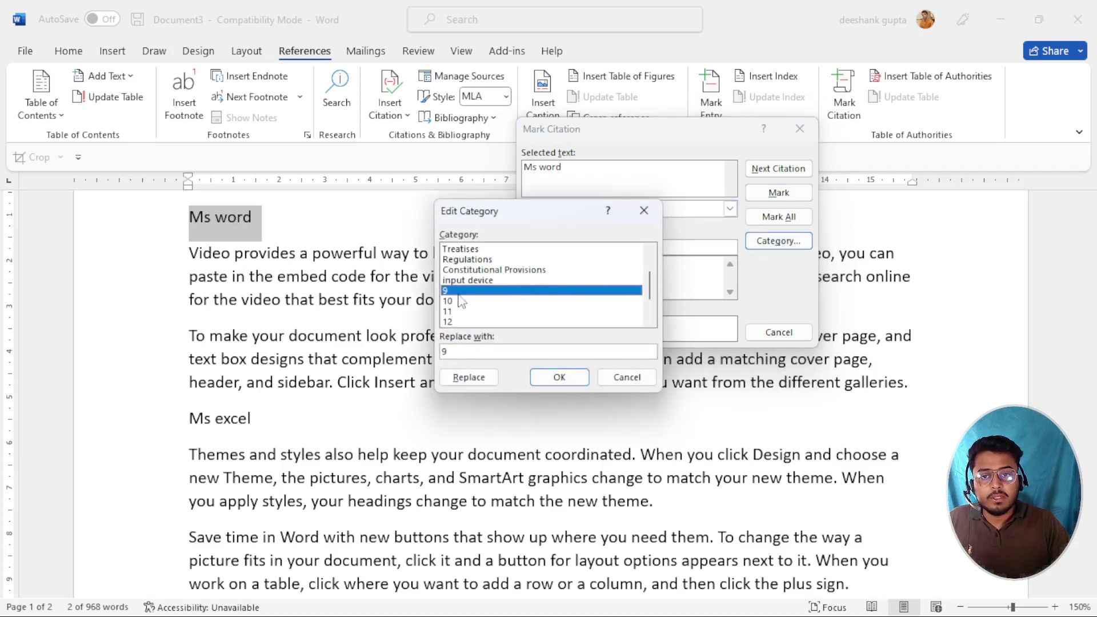
{"action": "double_click", "coordinate": [462, 350]}
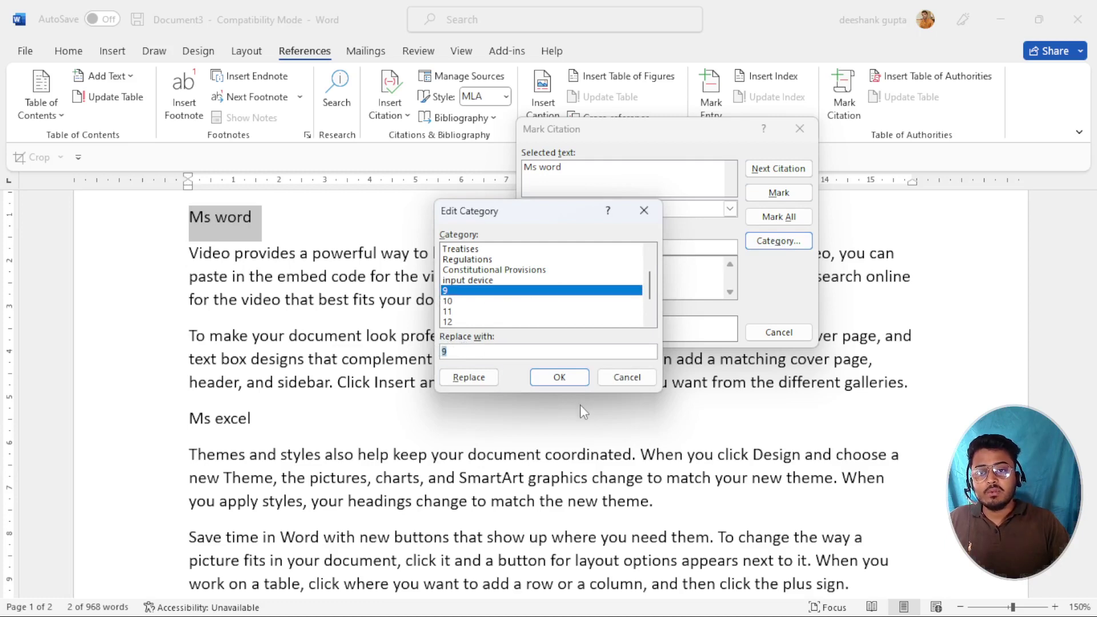
{"action": "type", "text": "basic com"}
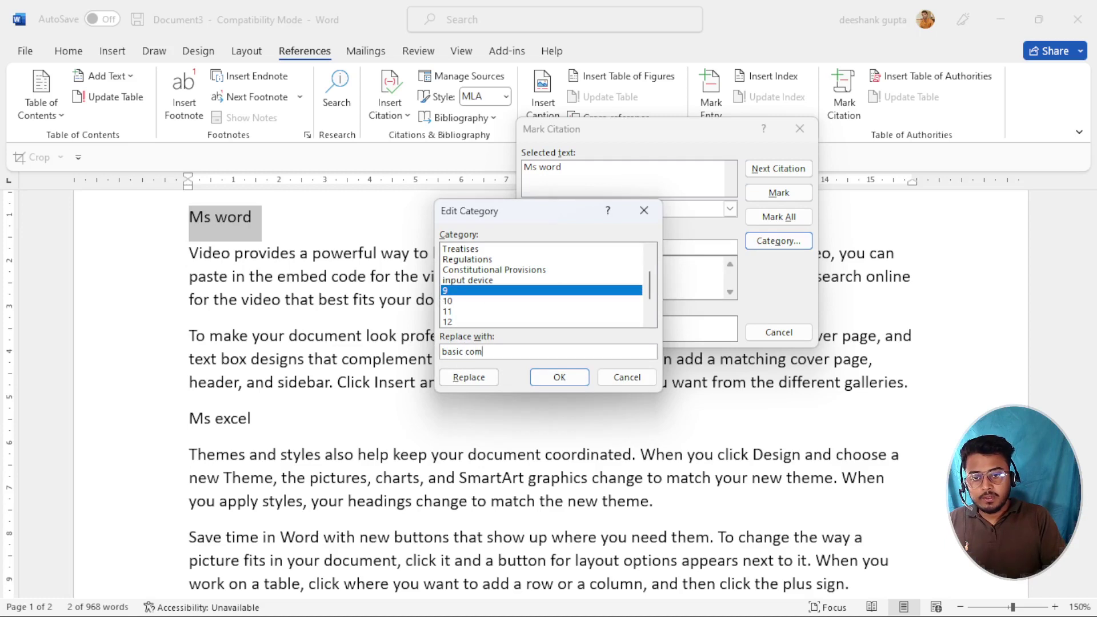
{"action": "type", "text": "puter cours"}
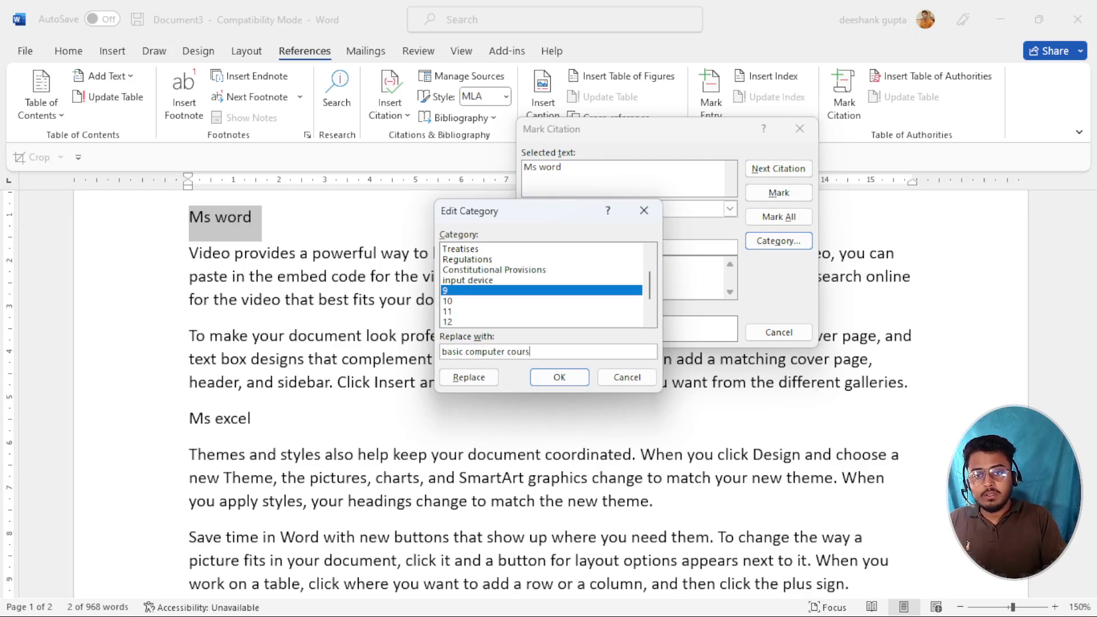
{"action": "type", "text": "e"}
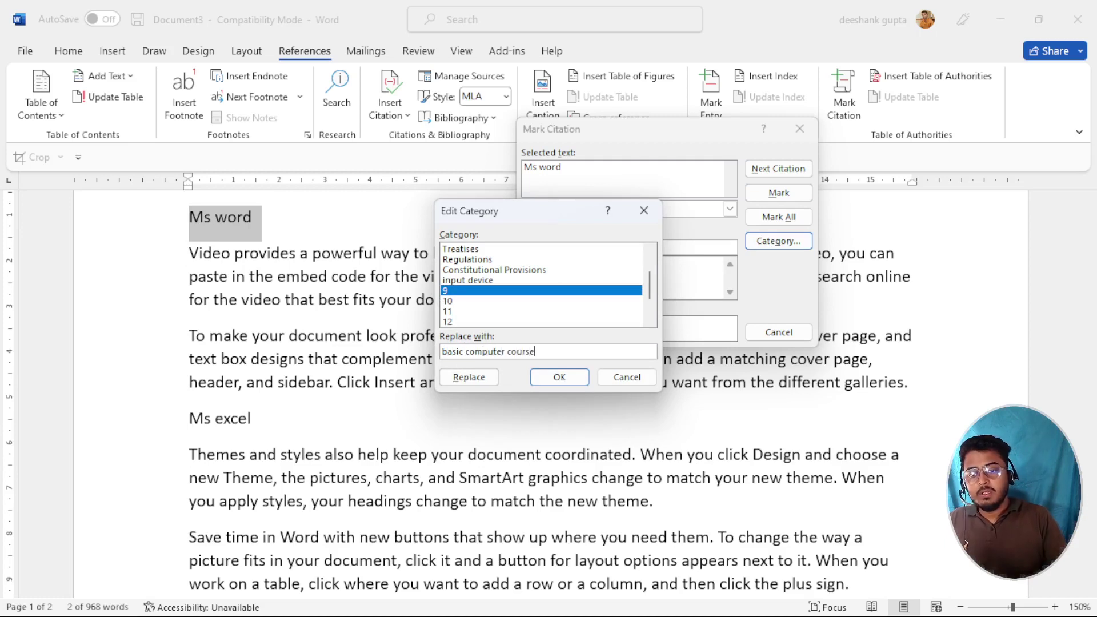
{"action": "left_click", "coordinate": [467, 378]}
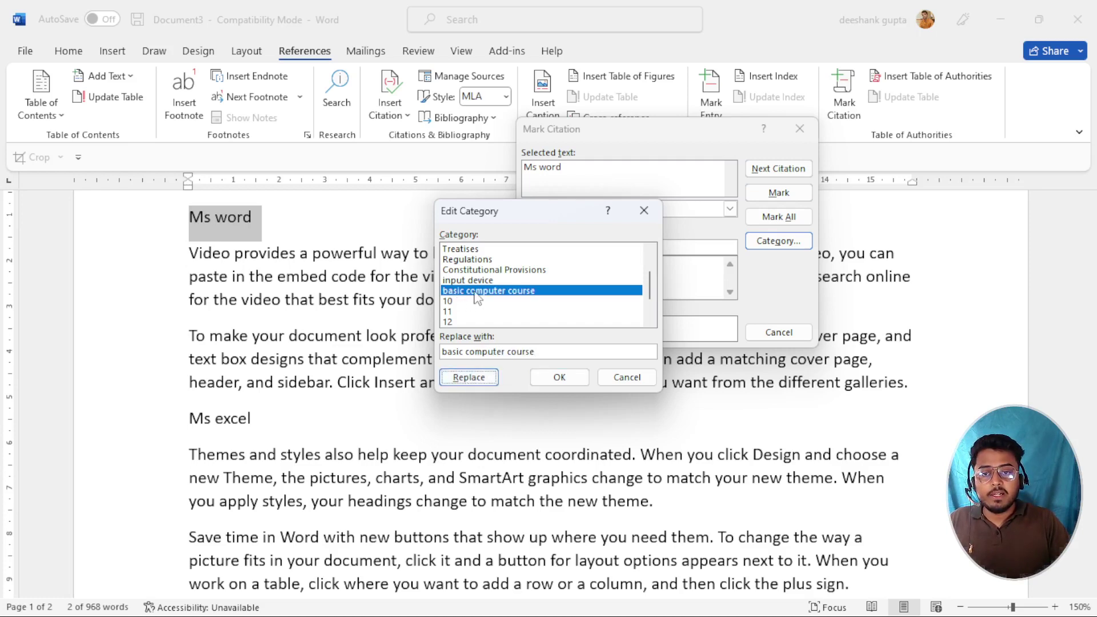
{"action": "left_click", "coordinate": [560, 377]}
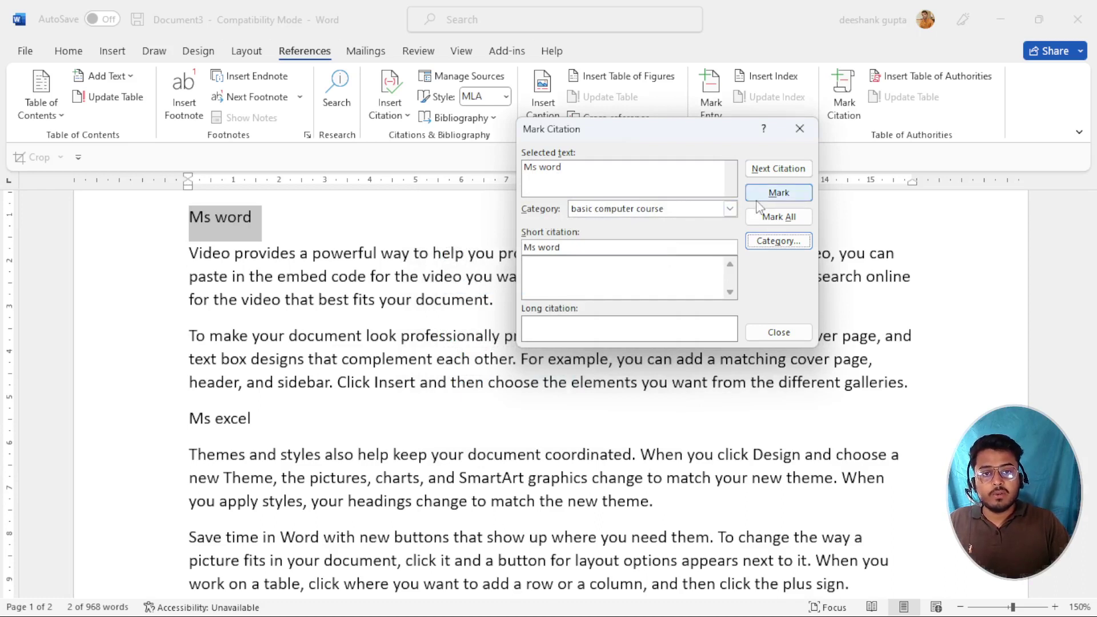
{"action": "left_click", "coordinate": [770, 198]}
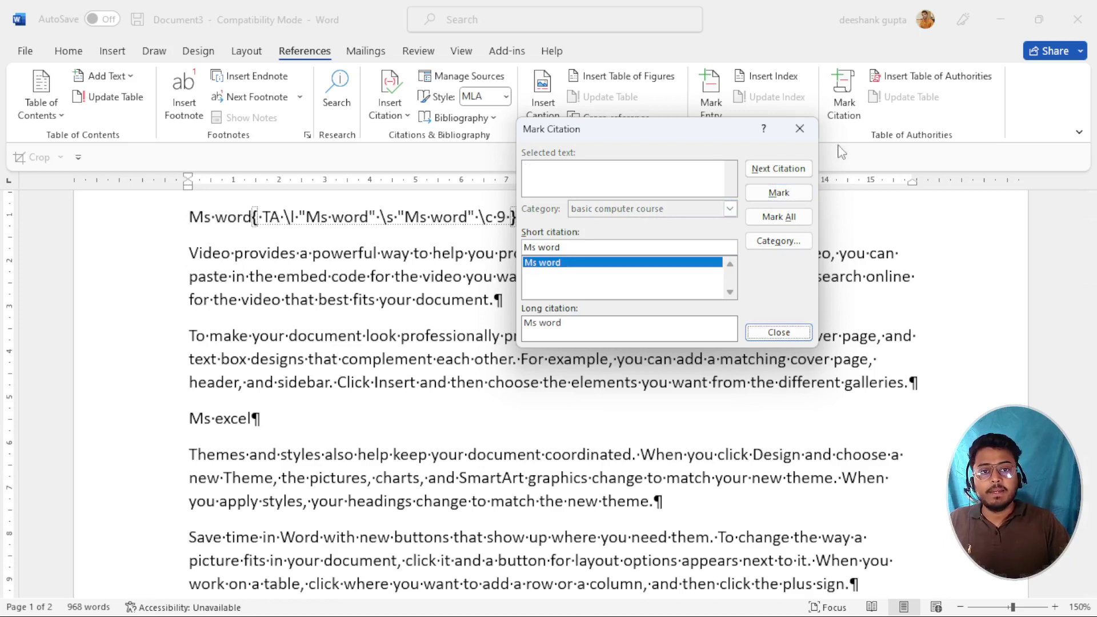
- Mark the "Ms excel" line as a citation in the "basic computer course" category, moving the dialog clear of the text
{"action": "left_click_drag", "start_coordinate": [698, 135], "coordinate": [844, 120]}
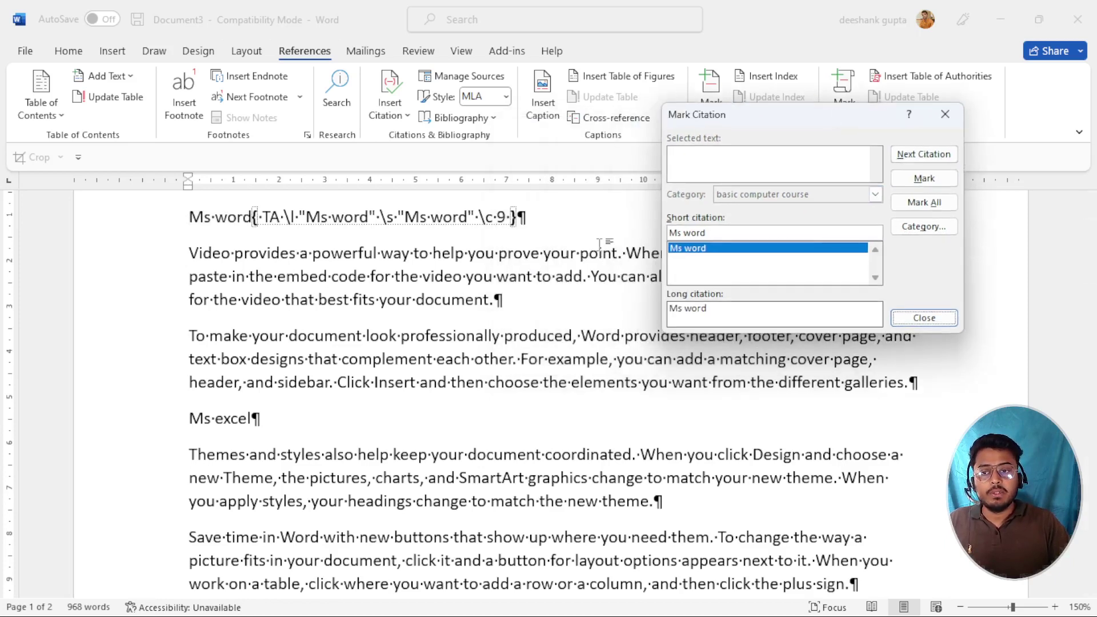
{"action": "left_click", "coordinate": [201, 442]}
{"action": "double_click", "coordinate": [233, 421]}
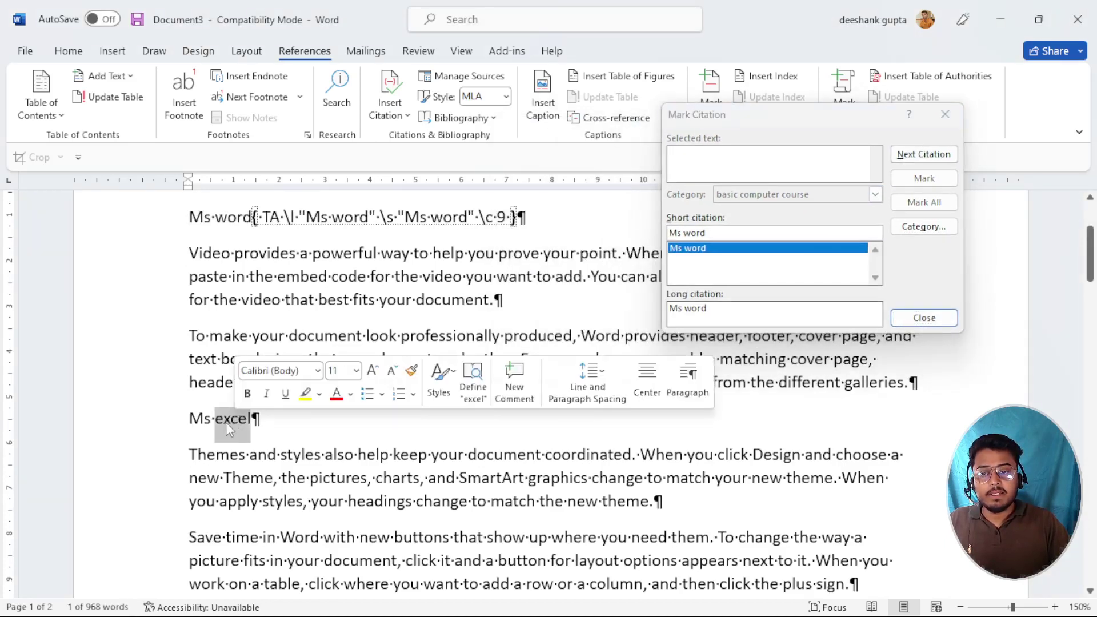
{"action": "left_click", "coordinate": [225, 423]}
{"action": "left_click_drag", "start_coordinate": [189, 419], "coordinate": [262, 418]}
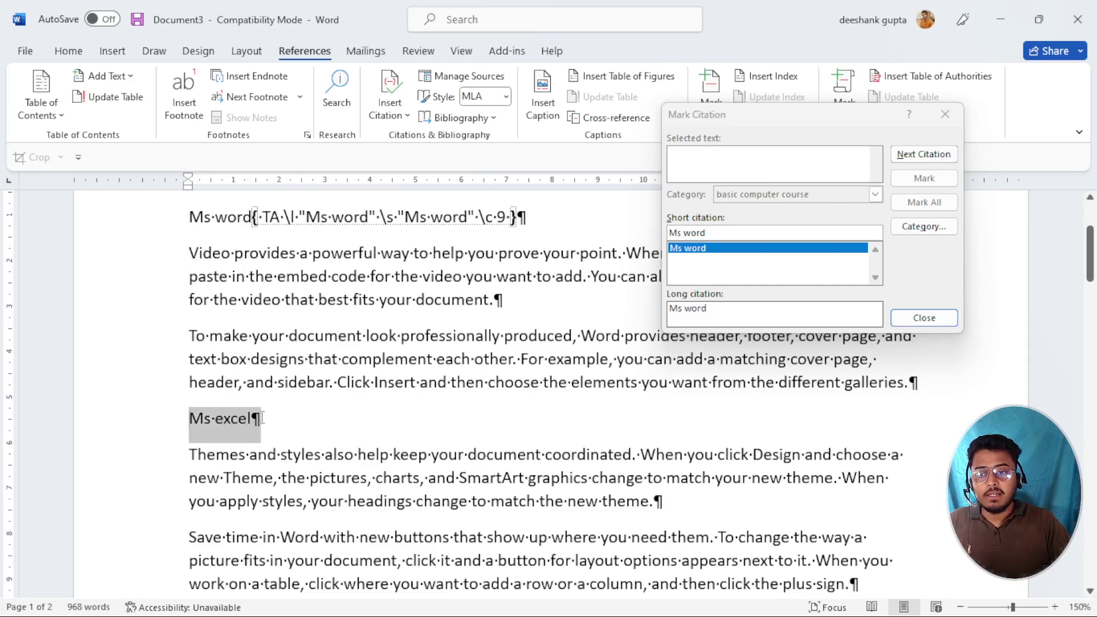
{"action": "left_click", "coordinate": [740, 166]}
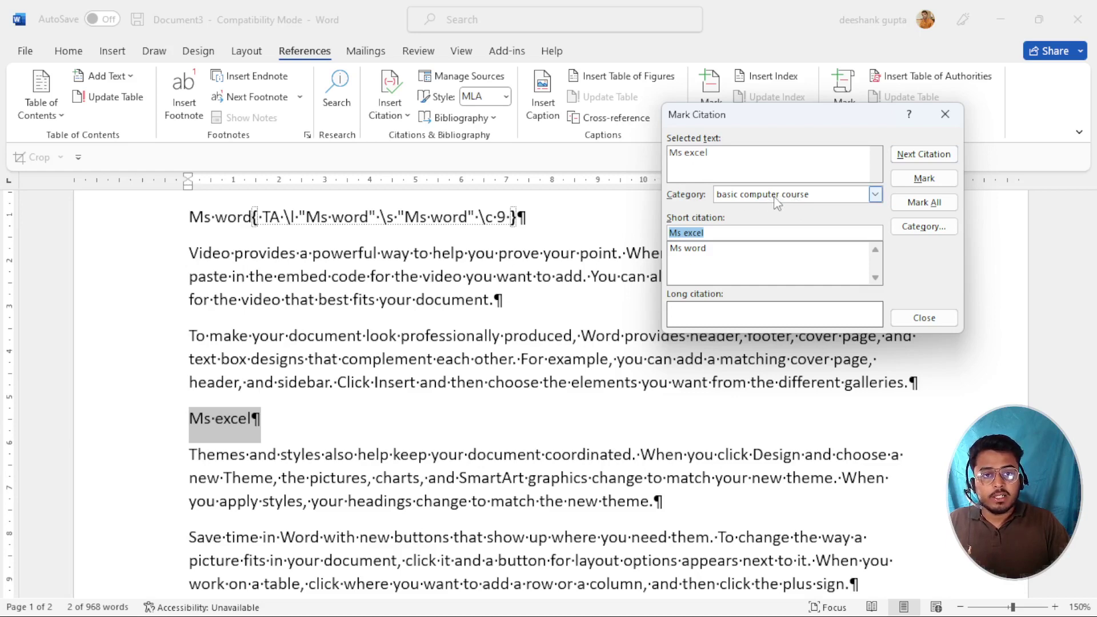
{"action": "left_click", "coordinate": [925, 180]}
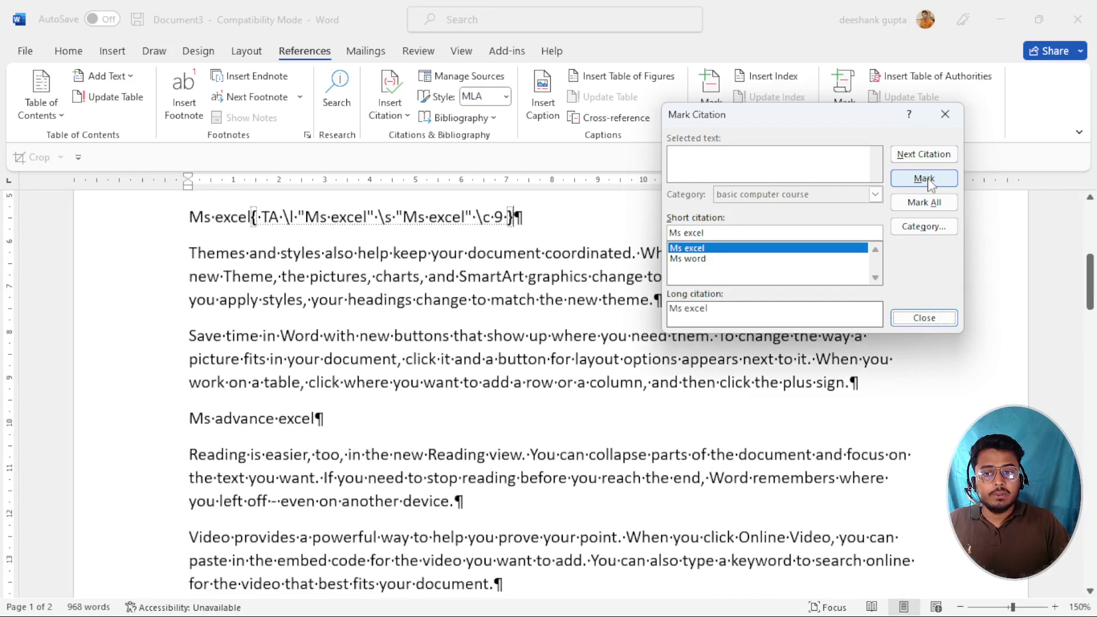
- Mark the "Ms advance excel" line as a citation in the "basic computer course" category
{"action": "triple_click", "coordinate": [245, 423]}
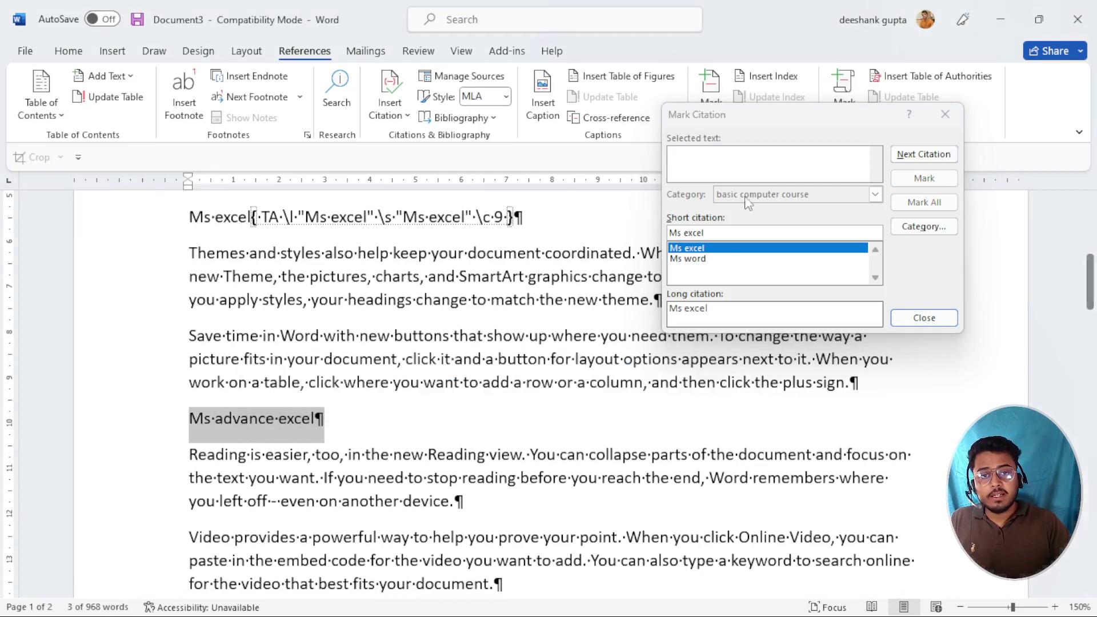
{"action": "left_click", "coordinate": [729, 171]}
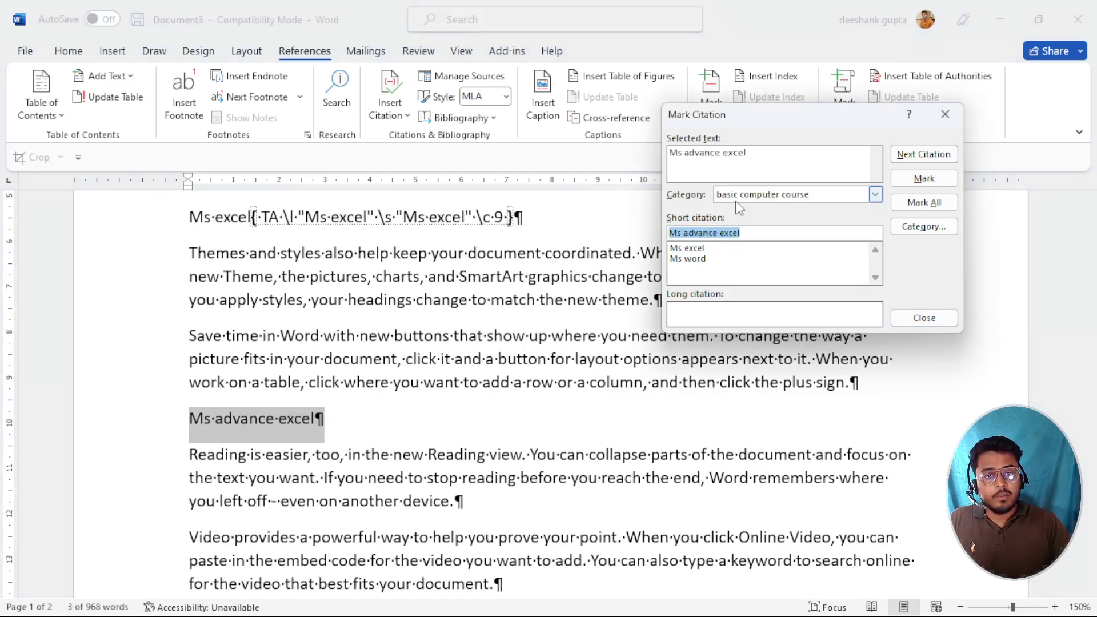
{"action": "left_click", "coordinate": [924, 178]}
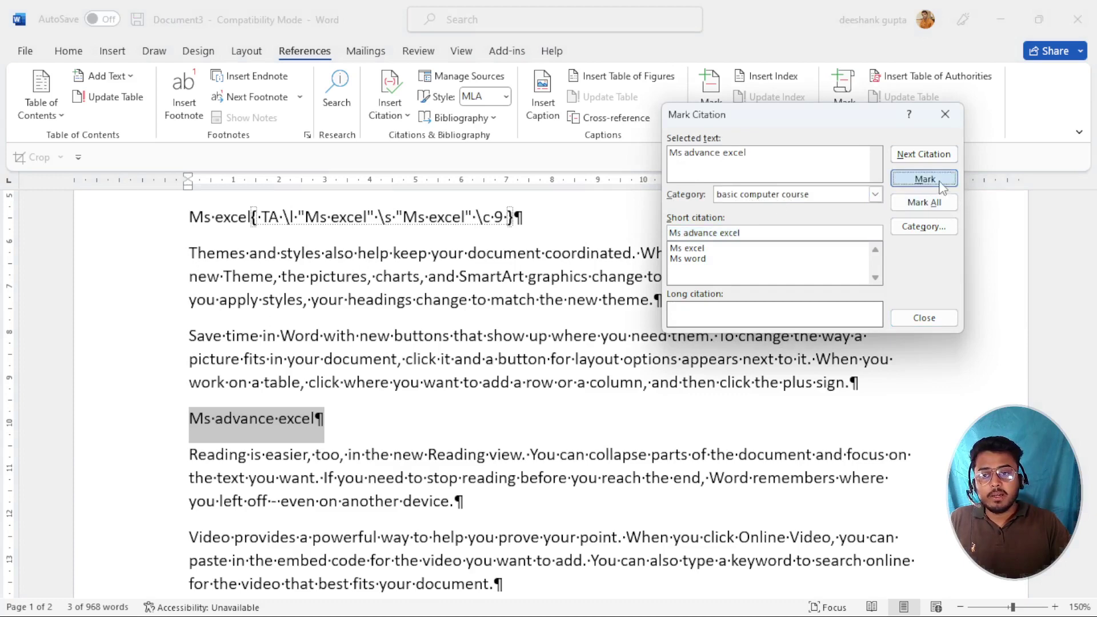
- Mark the "Ms powerpoint" line further down the document as a citation in the "basic computer course" category
{"action": "scroll", "coordinate": [341, 405], "scroll_direction": "down", "scroll_amount": 4}
{"action": "scroll", "coordinate": [341, 405], "scroll_direction": "down", "scroll_amount": 1}
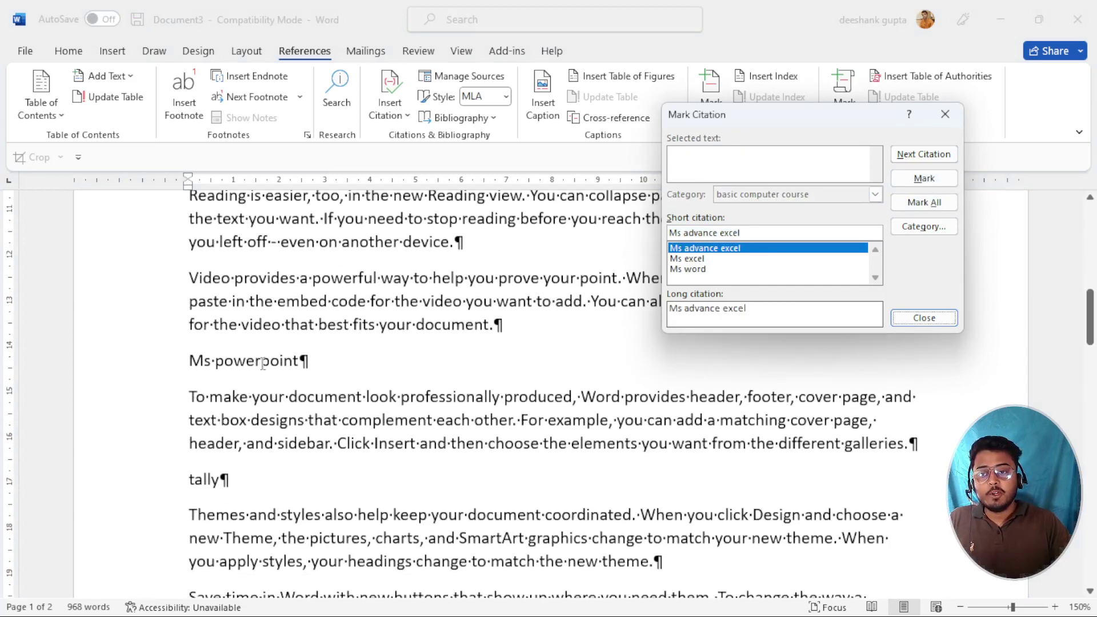
{"action": "triple_click", "coordinate": [261, 362]}
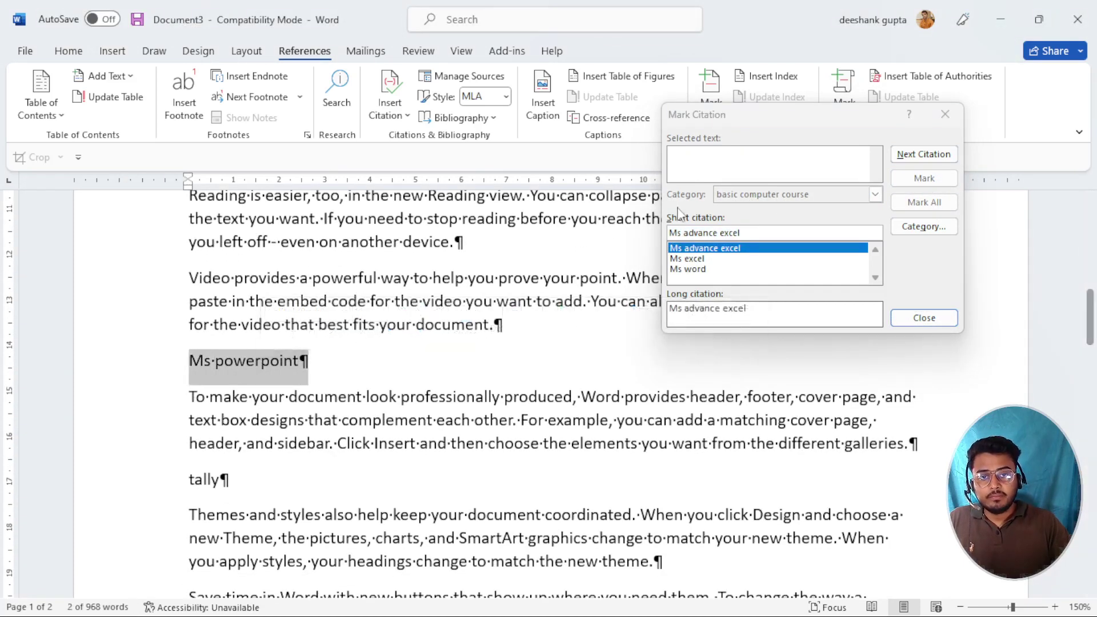
{"action": "left_click", "coordinate": [717, 166]}
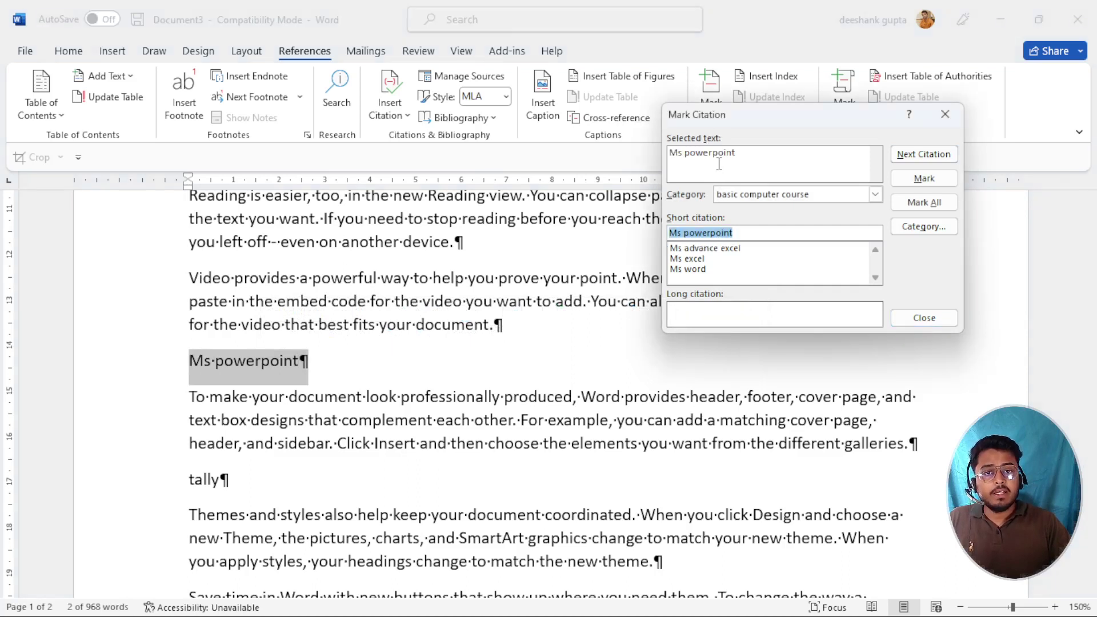
{"action": "left_click", "coordinate": [916, 179]}
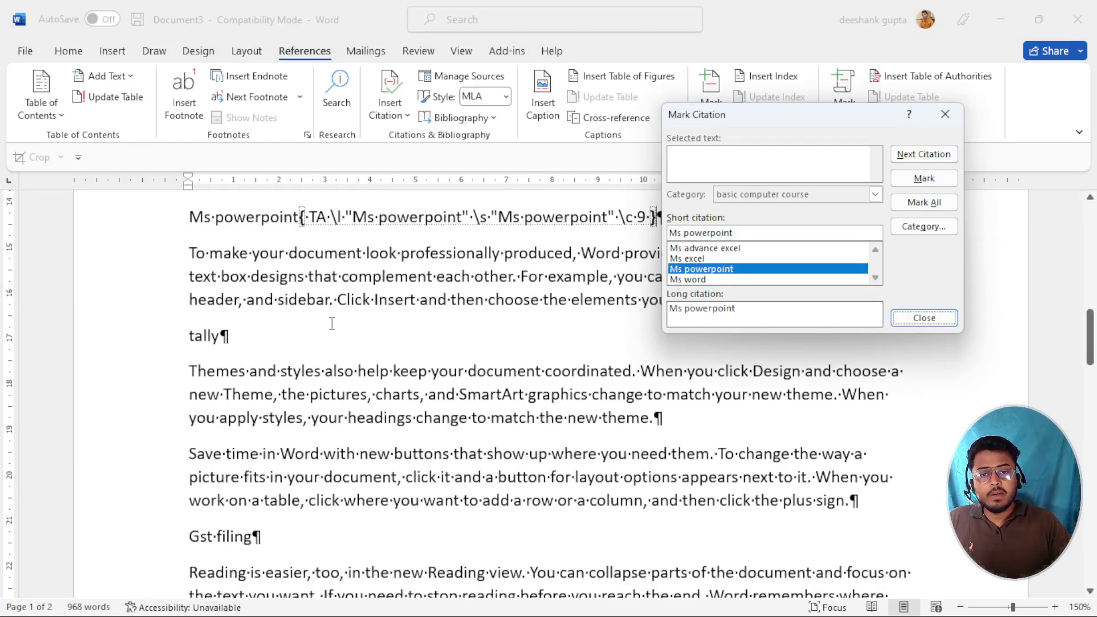
- Load the "tally" line as the selected citation text and set its category to 10
{"action": "double_click", "coordinate": [210, 337]}
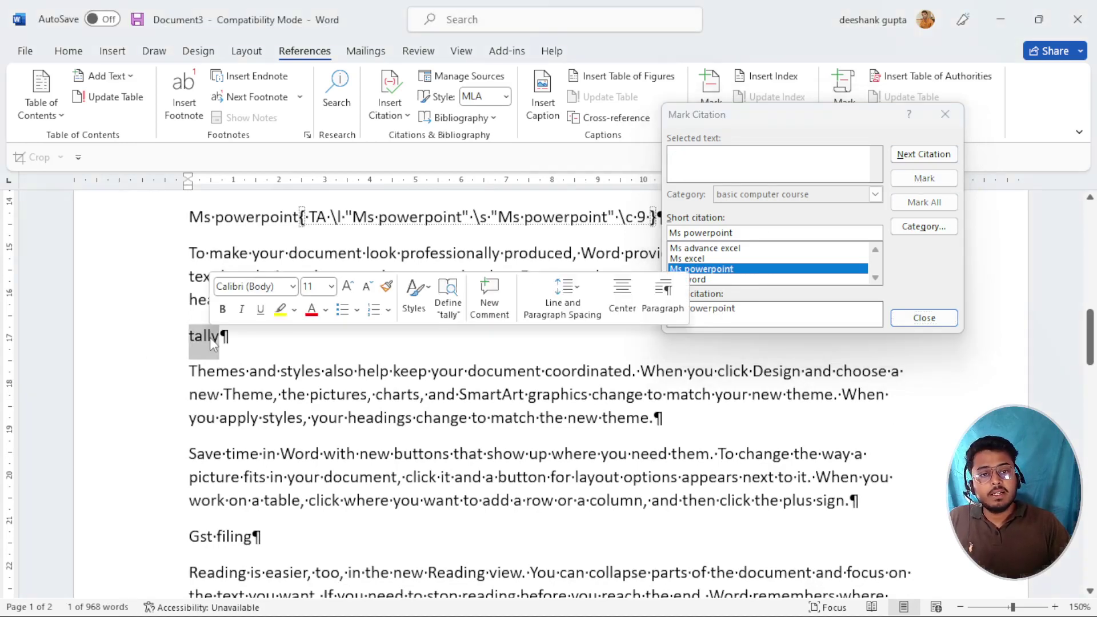
{"action": "left_click", "coordinate": [747, 167]}
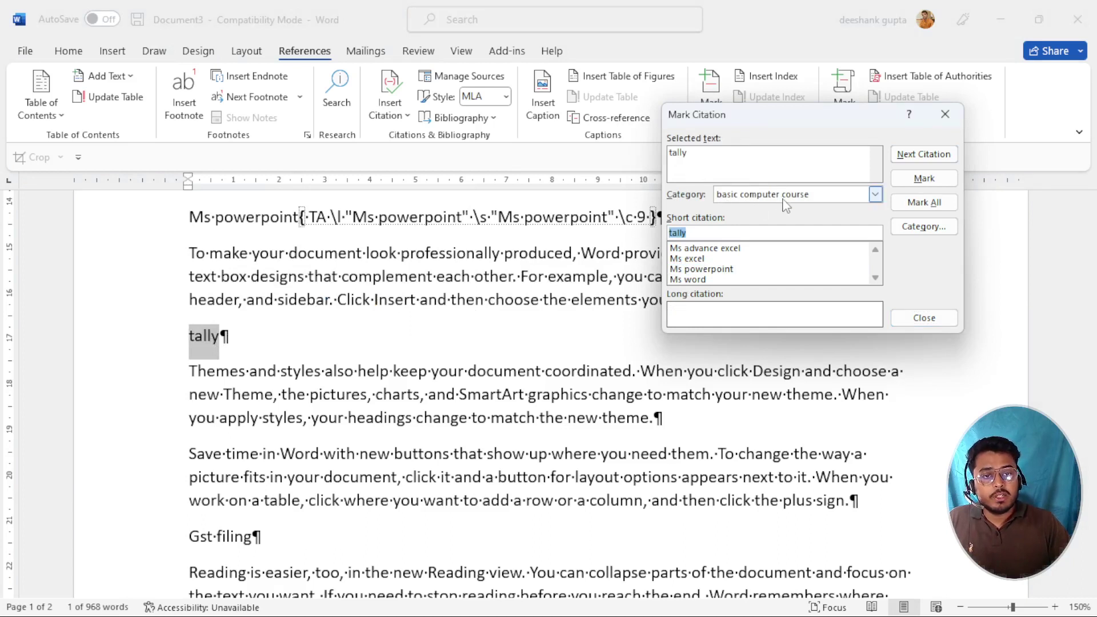
{"action": "left_click", "coordinate": [875, 194]}
{"action": "scroll", "coordinate": [800, 235], "scroll_direction": "down", "scroll_amount": 2}
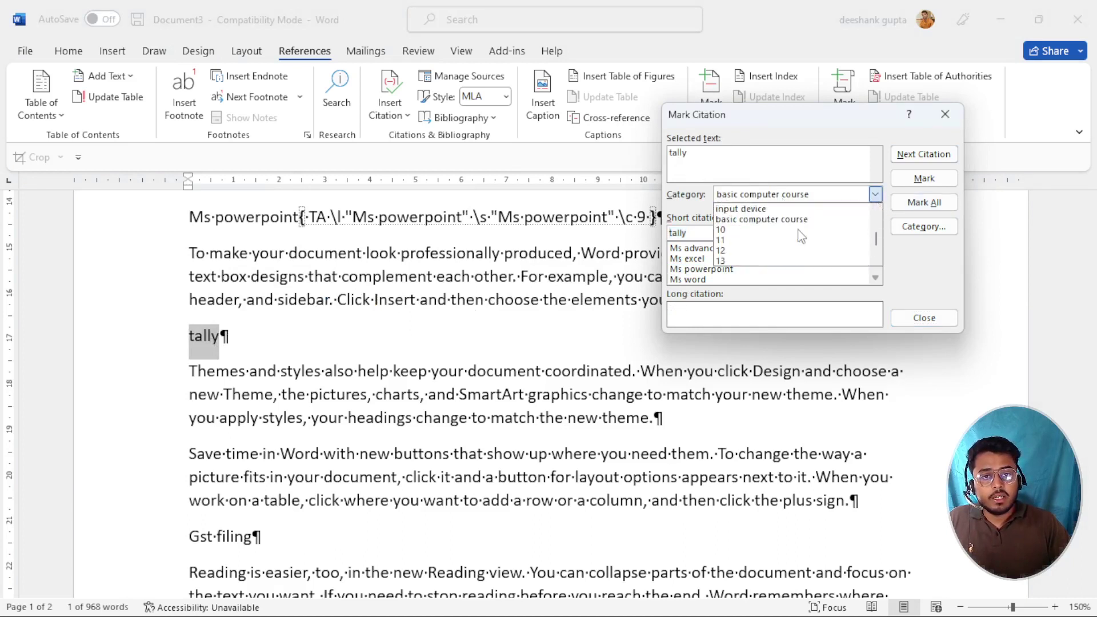
{"action": "left_click", "coordinate": [722, 232]}
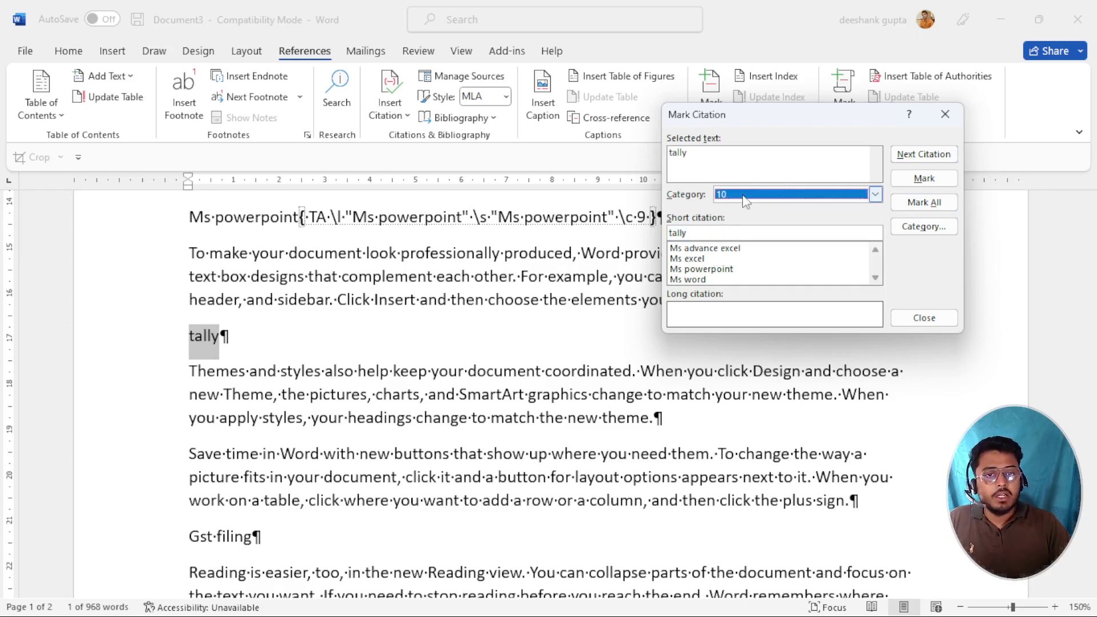
- Rename citation category 10 to "e-accounting" and mark the "tally" line as a citation under it
{"action": "left_click", "coordinate": [931, 229]}
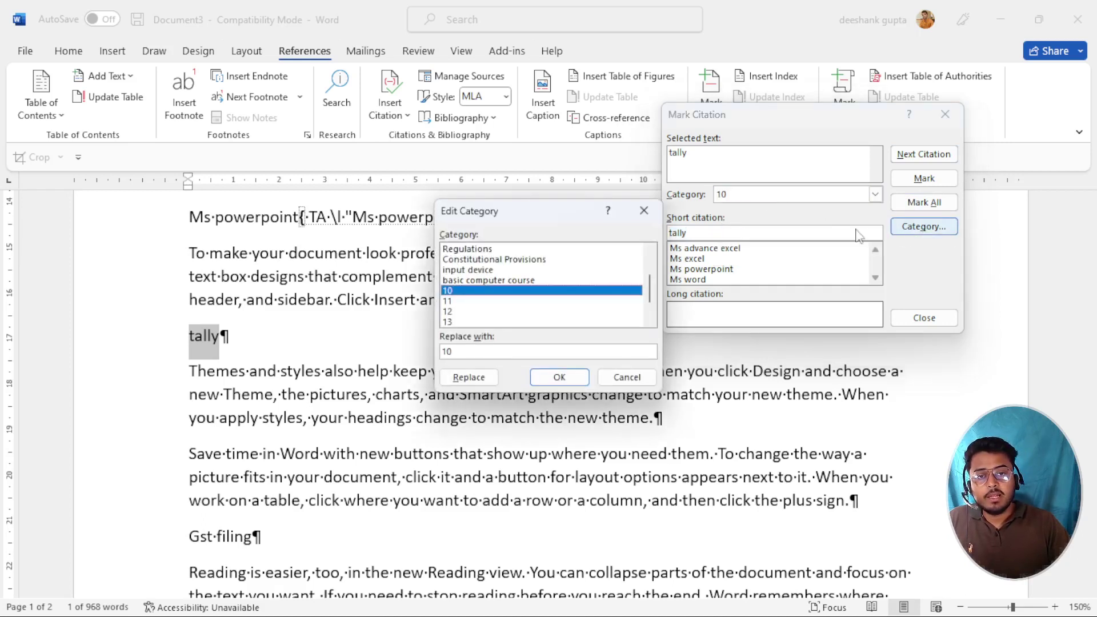
{"action": "double_click", "coordinate": [445, 351]}
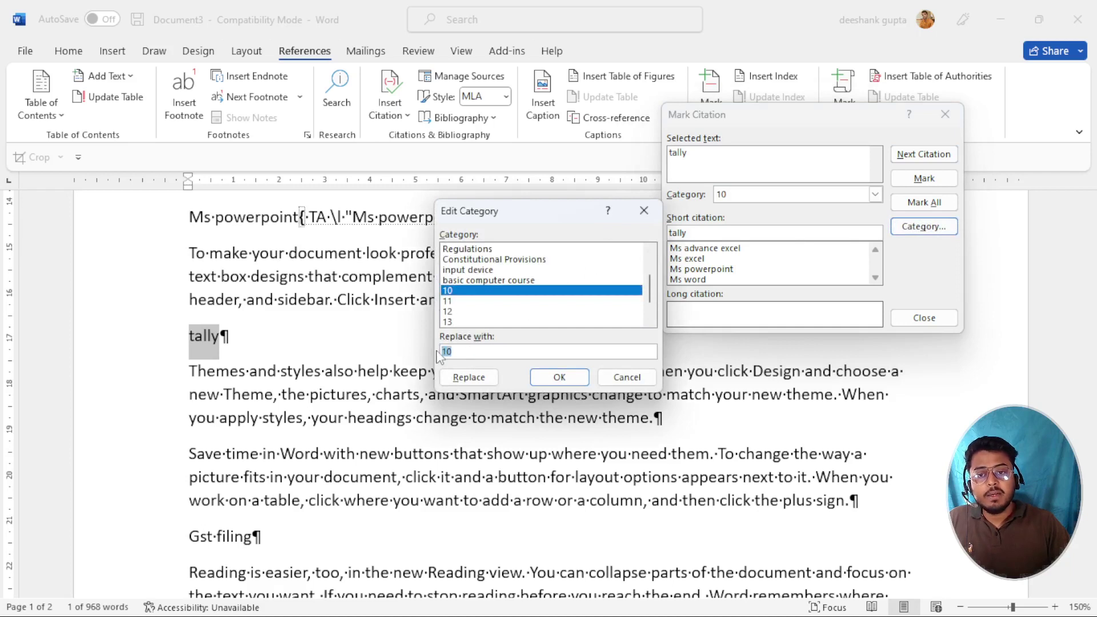
{"action": "type", "text": "e-accounting"}
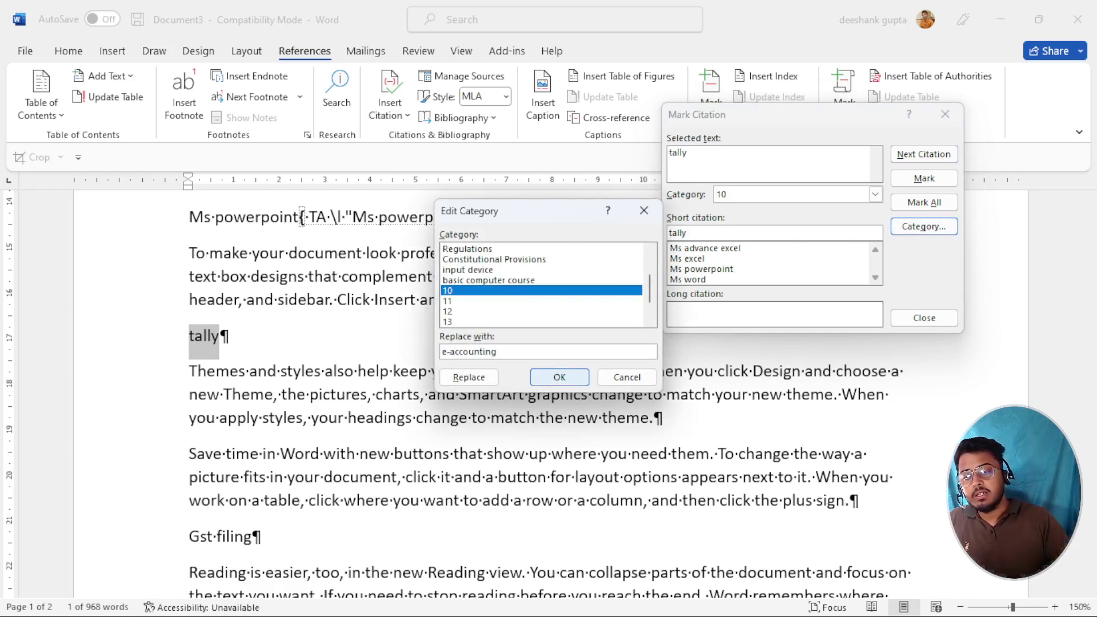
{"action": "left_click", "coordinate": [469, 378]}
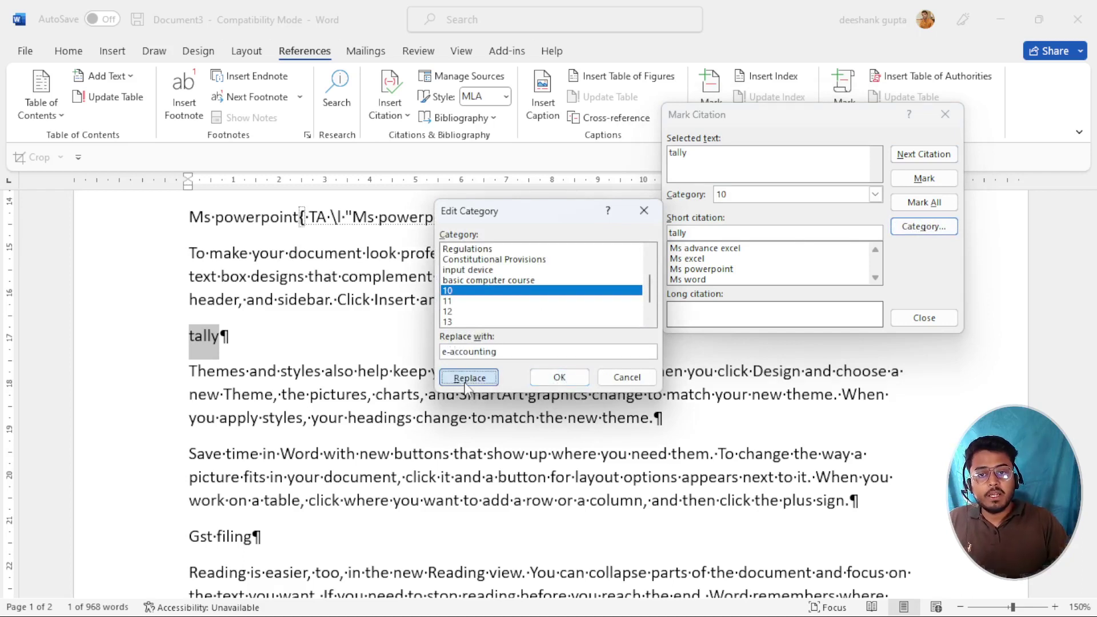
{"action": "left_click", "coordinate": [557, 378]}
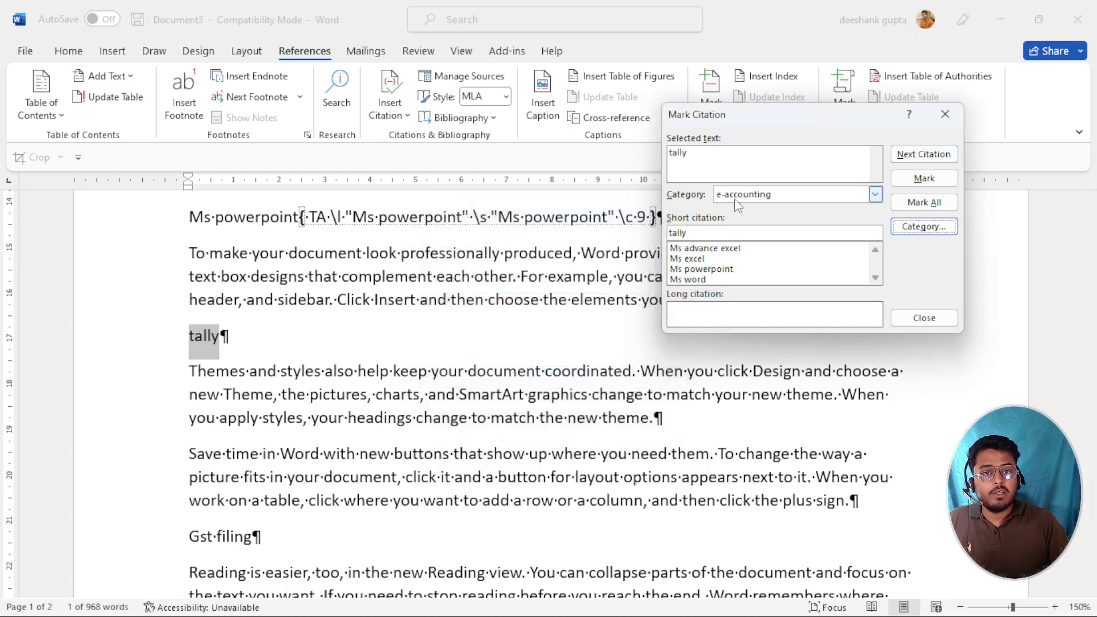
{"action": "left_click", "coordinate": [924, 178]}
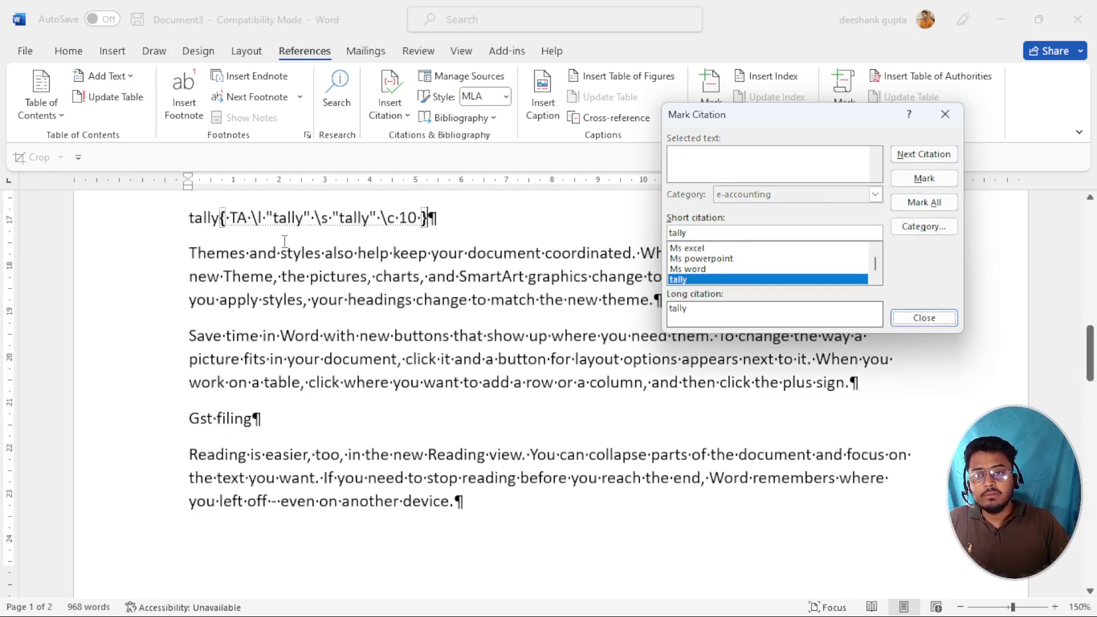
- Mark the "Gst filing" line as a citation in the "e-accounting" category and close the Mark Citation dialog
{"action": "left_click", "coordinate": [221, 416]}
{"action": "double_click", "coordinate": [224, 417]}
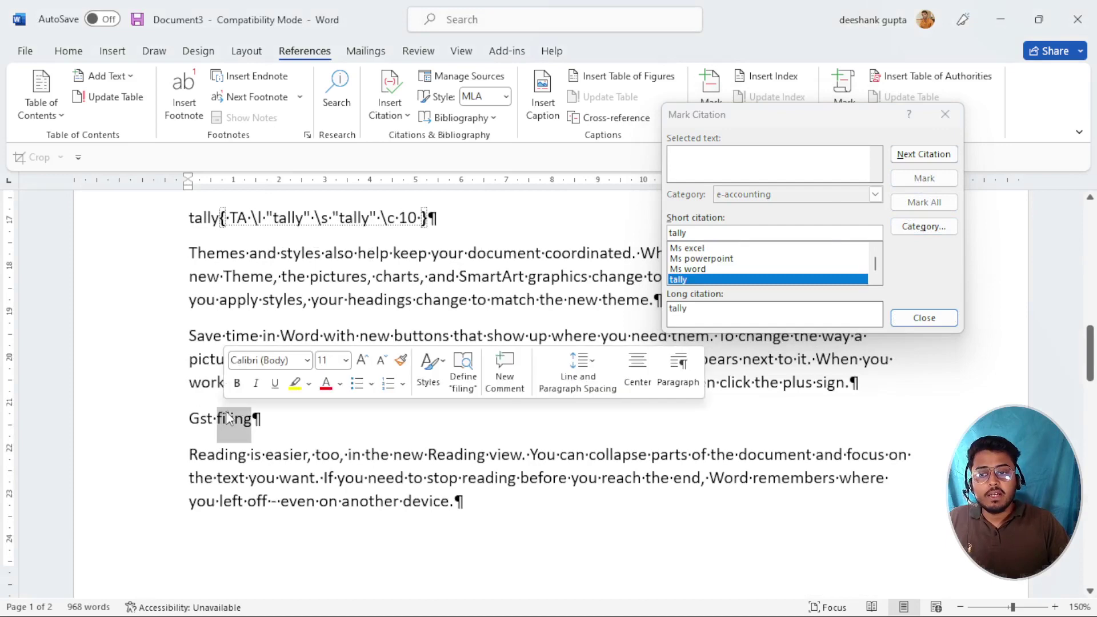
{"action": "left_click", "coordinate": [213, 422]}
{"action": "left_click_drag", "start_coordinate": [192, 421], "coordinate": [261, 419]}
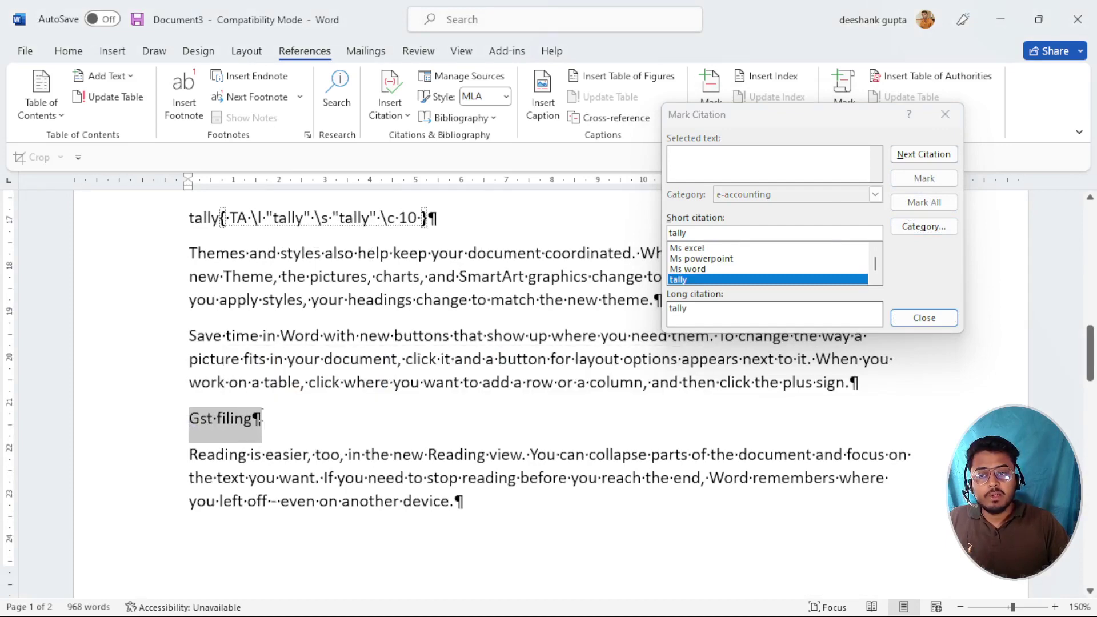
{"action": "left_click", "coordinate": [756, 155]}
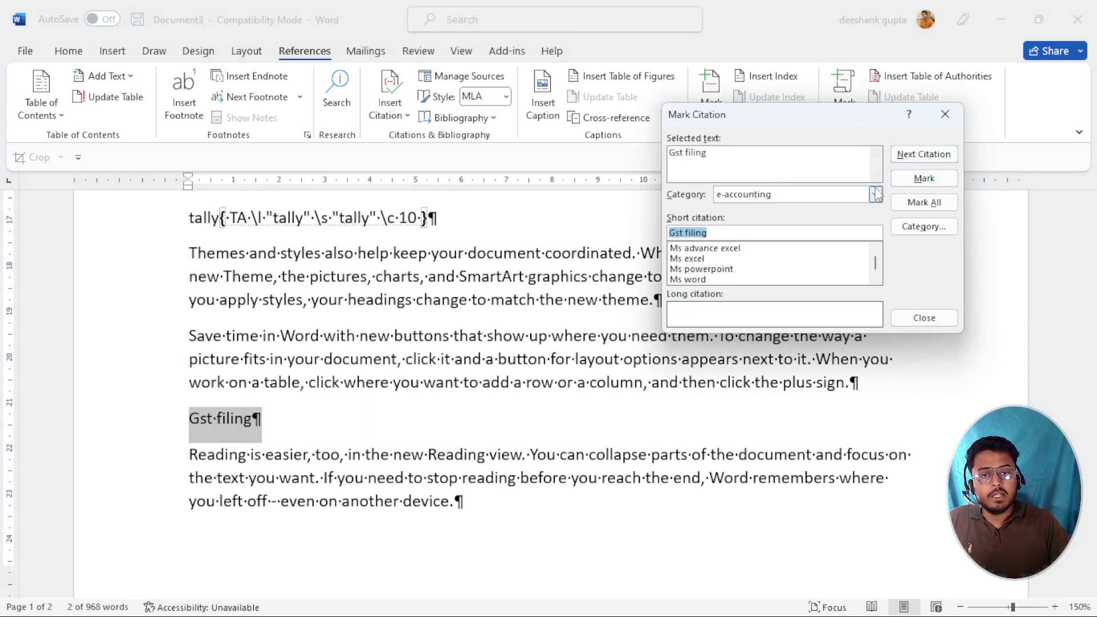
{"action": "left_click", "coordinate": [932, 179]}
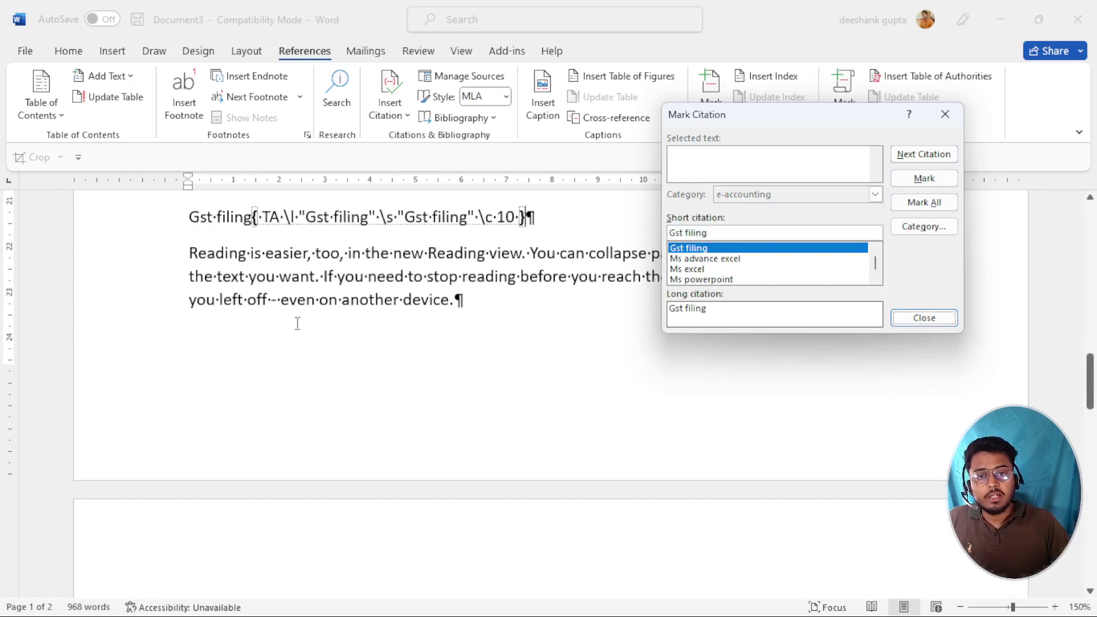
{"action": "left_click", "coordinate": [916, 320]}
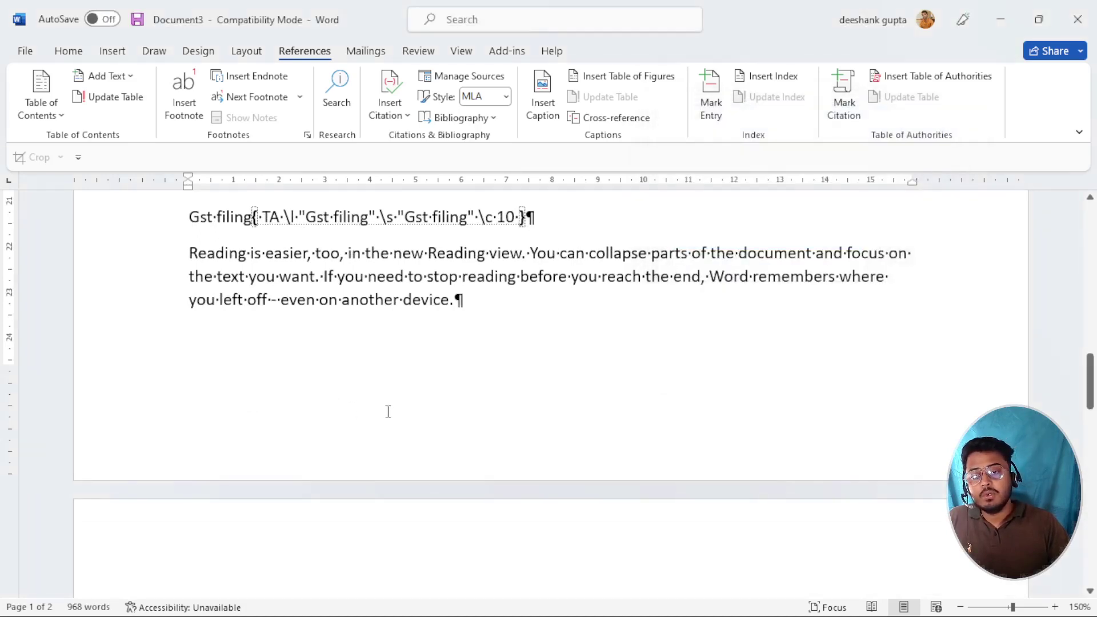
- Hide the paragraph marks and citation field codes throughout the document
{"action": "scroll", "coordinate": [388, 412], "scroll_direction": "up", "scroll_amount": 5}
{"action": "scroll", "coordinate": [383, 418], "scroll_direction": "up", "scroll_amount": 6}
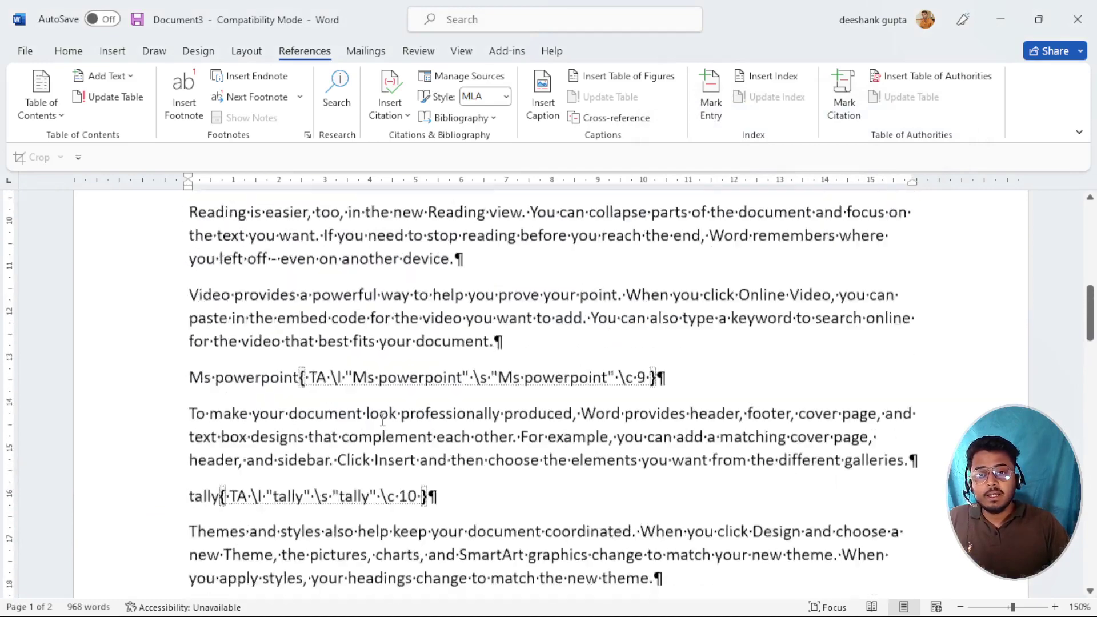
{"action": "scroll", "coordinate": [382, 420], "scroll_direction": "down", "scroll_amount": 3}
{"action": "scroll", "coordinate": [382, 420], "scroll_direction": "up", "scroll_amount": 3}
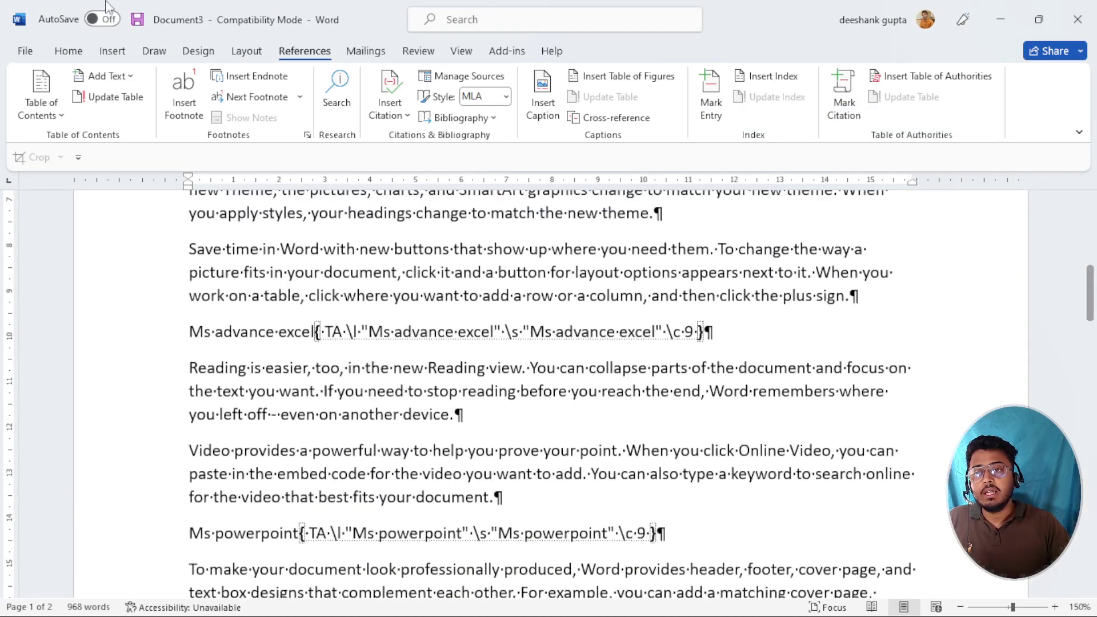
{"action": "left_click", "coordinate": [73, 50]}
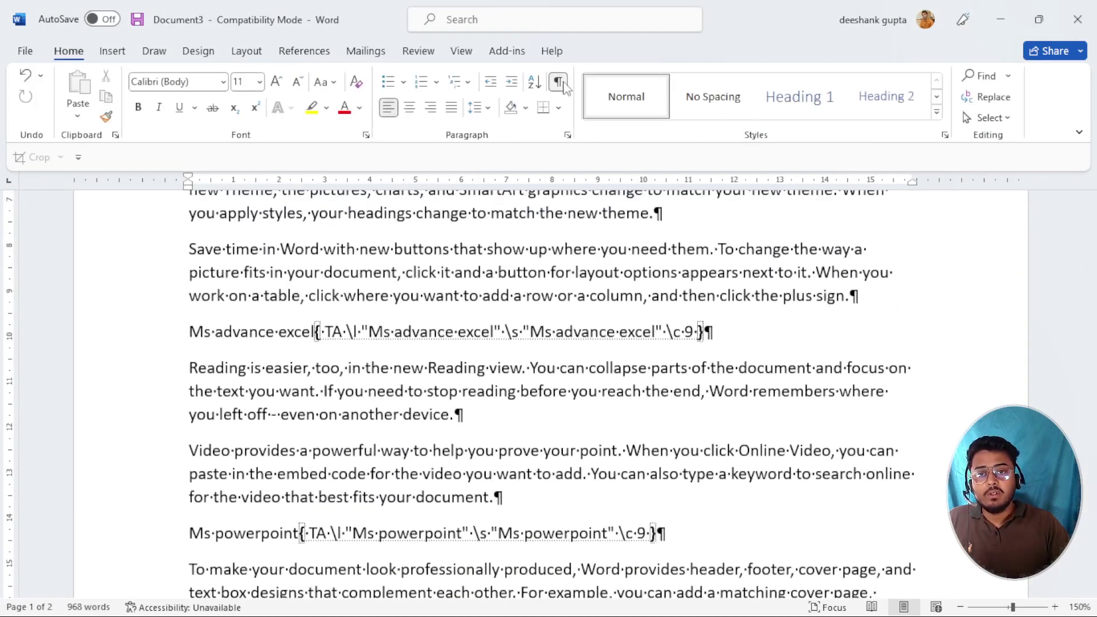
{"action": "left_click", "coordinate": [558, 82]}
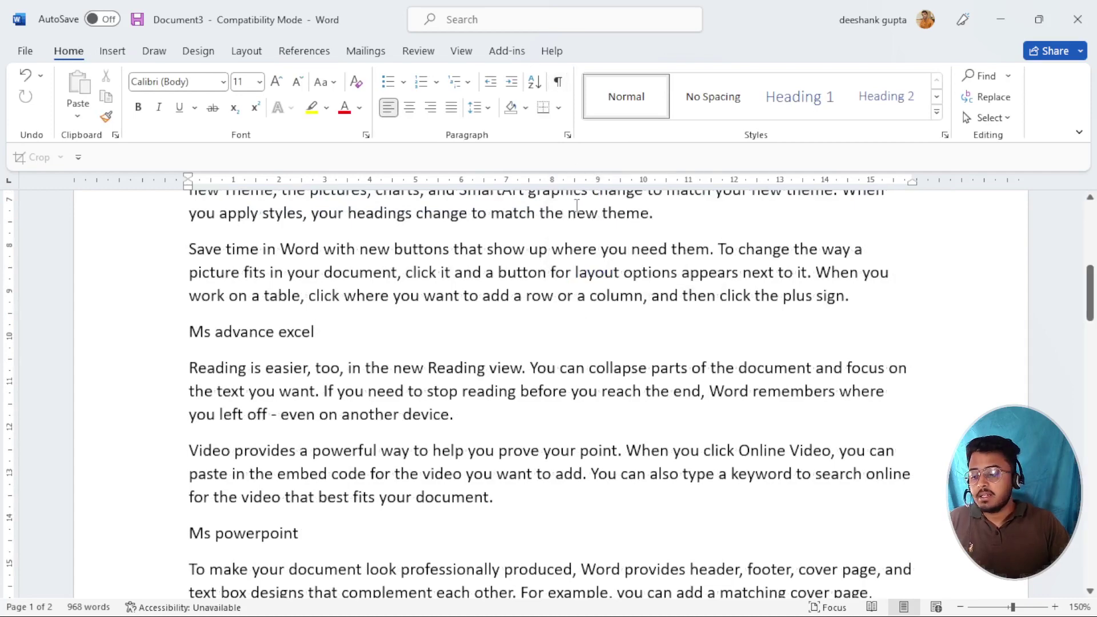
- Start a new table of authorities on the empty line below the document's last paragraph
{"action": "scroll", "coordinate": [485, 300], "scroll_direction": "down", "scroll_amount": 5}
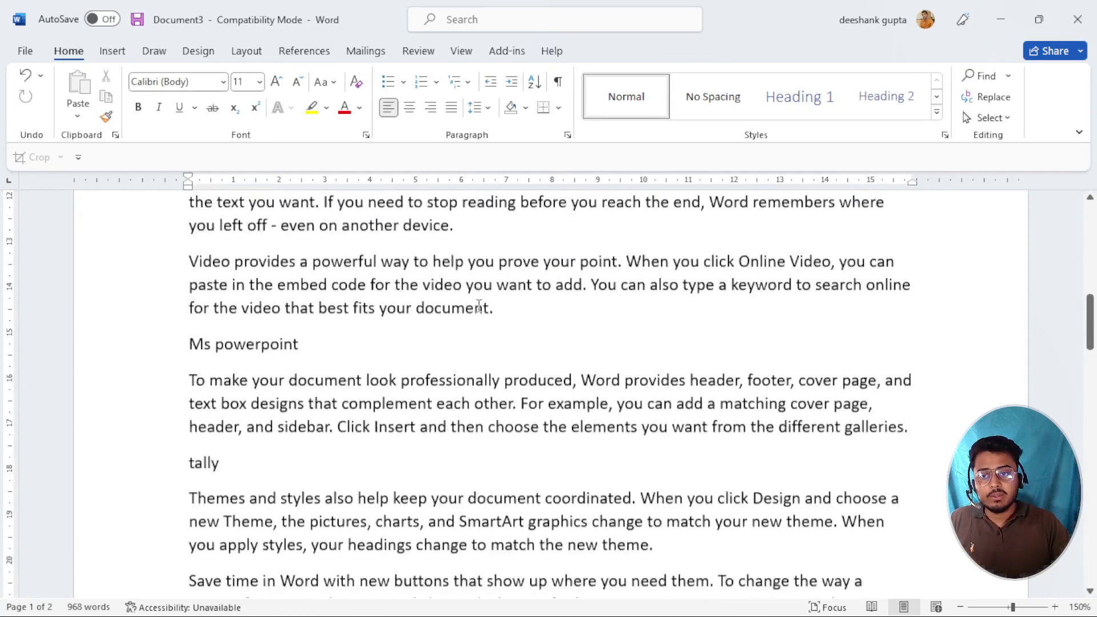
{"action": "scroll", "coordinate": [479, 304], "scroll_direction": "down", "scroll_amount": 14}
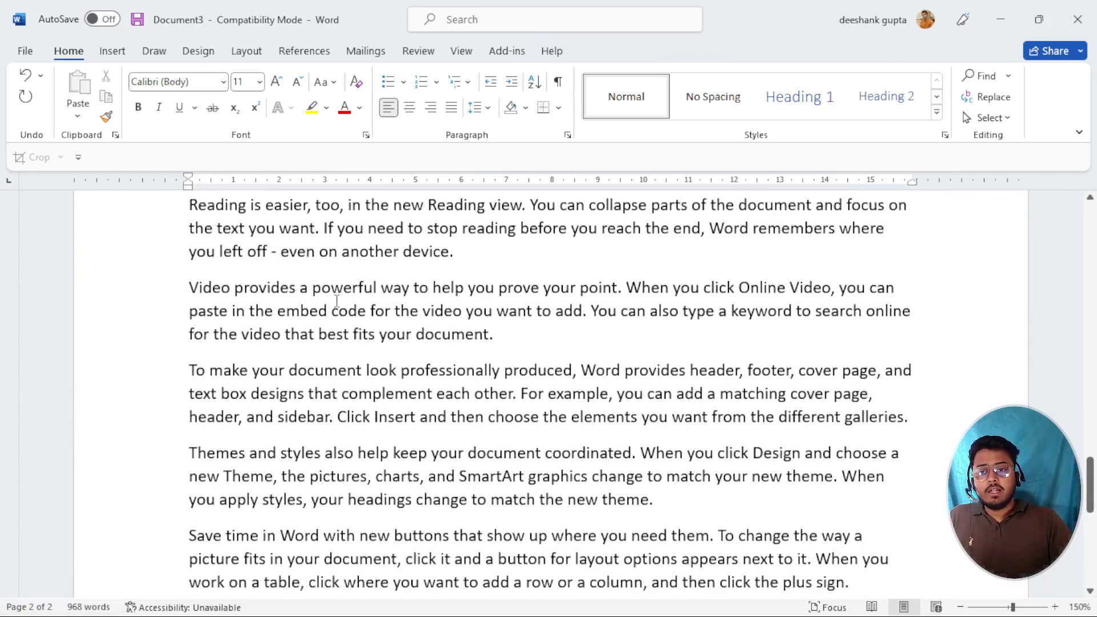
{"action": "scroll", "coordinate": [355, 352], "scroll_direction": "down", "scroll_amount": 6}
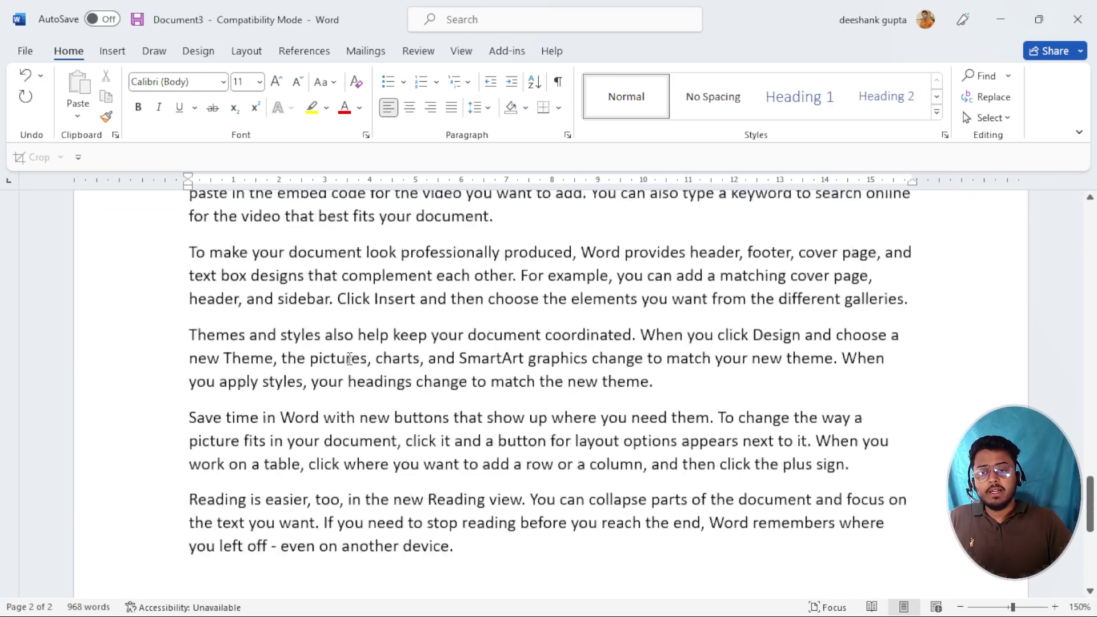
{"action": "left_click", "coordinate": [200, 282]}
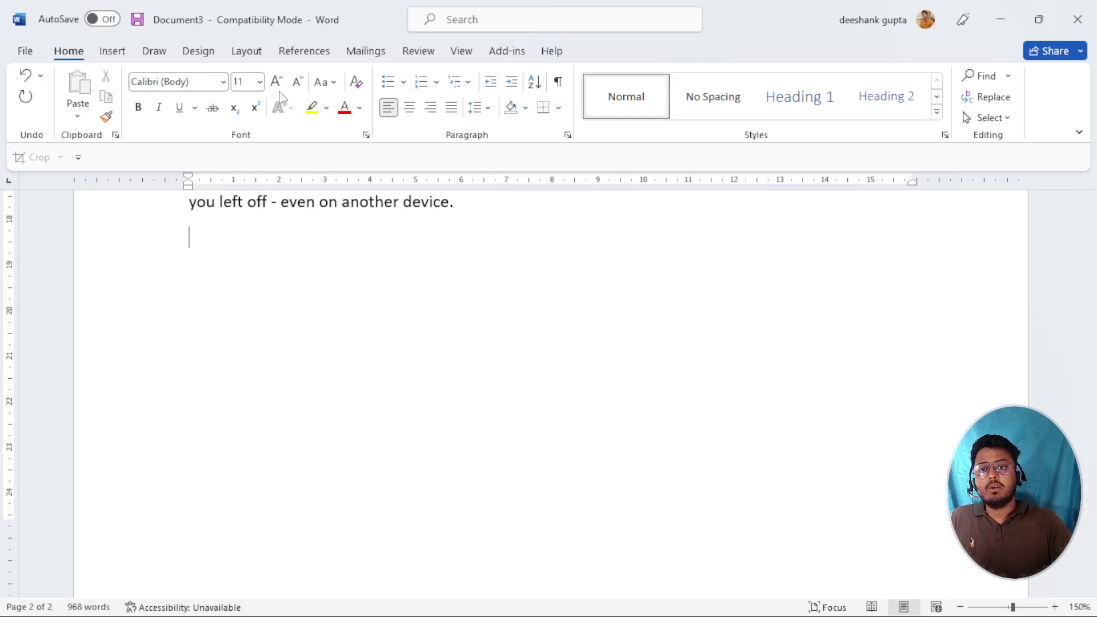
{"action": "left_click", "coordinate": [314, 54]}
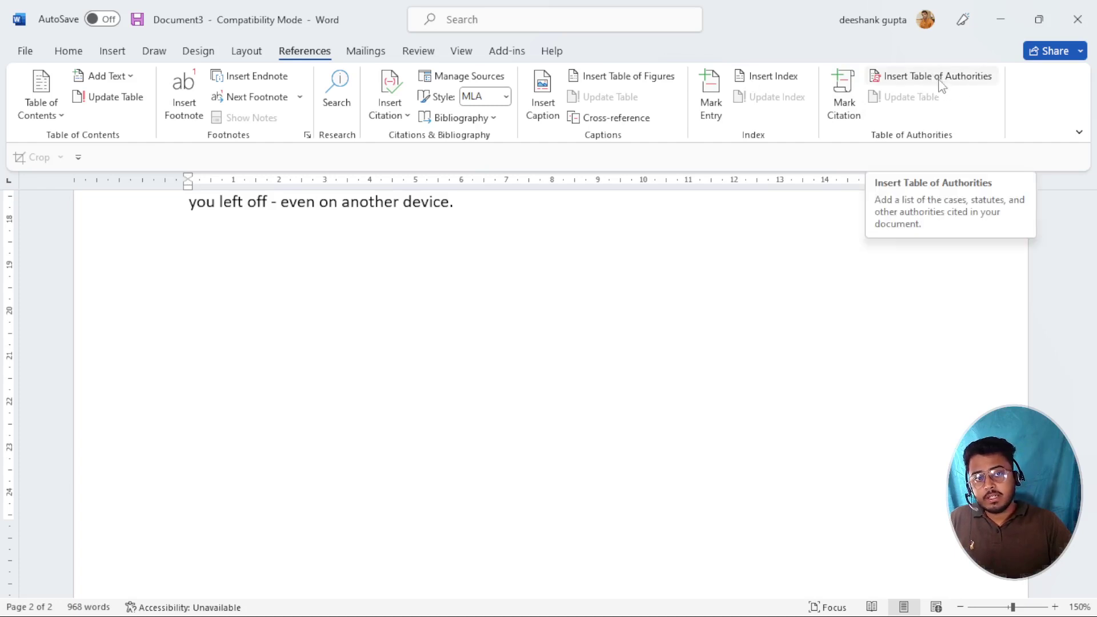
{"action": "left_click", "coordinate": [918, 82]}
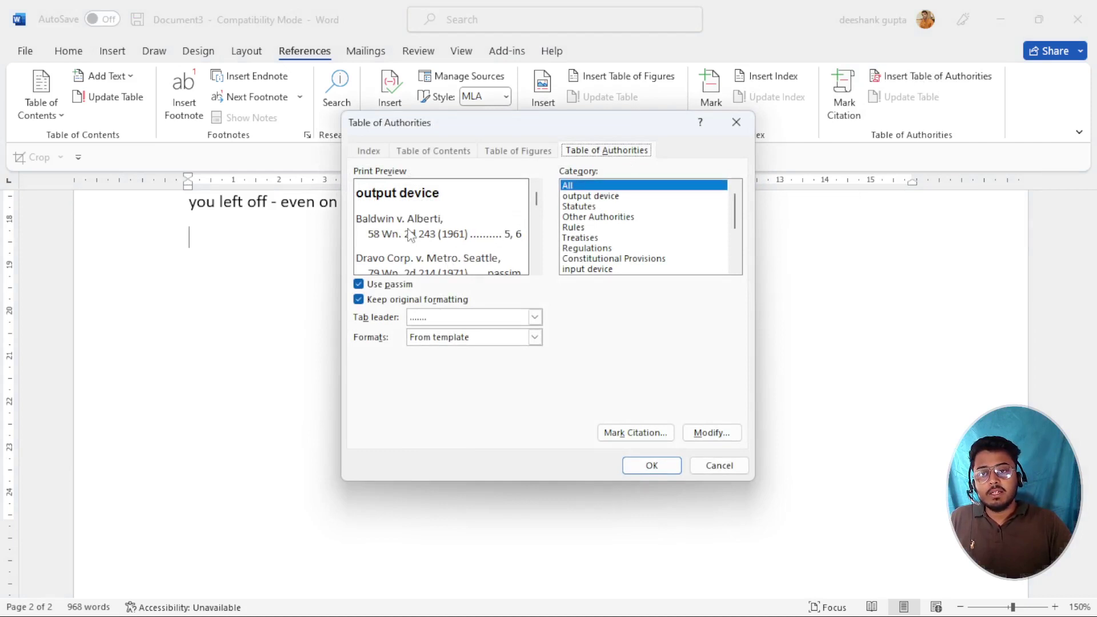
- Set the table of authorities format to Classic and insert the table with all categories
{"action": "left_click", "coordinate": [535, 337]}
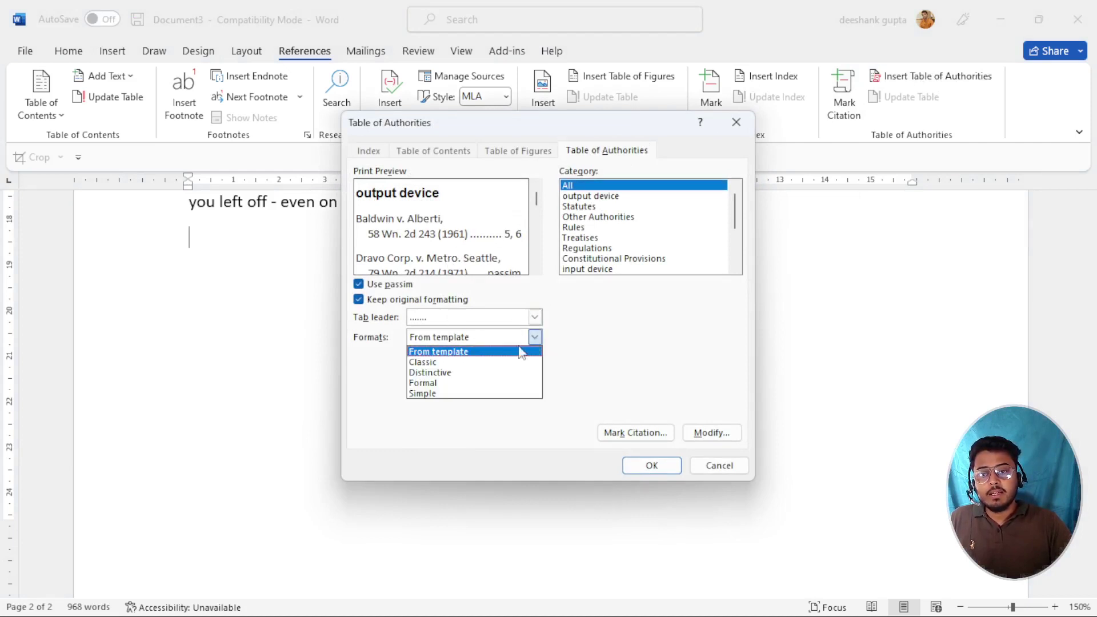
{"action": "left_click", "coordinate": [444, 364]}
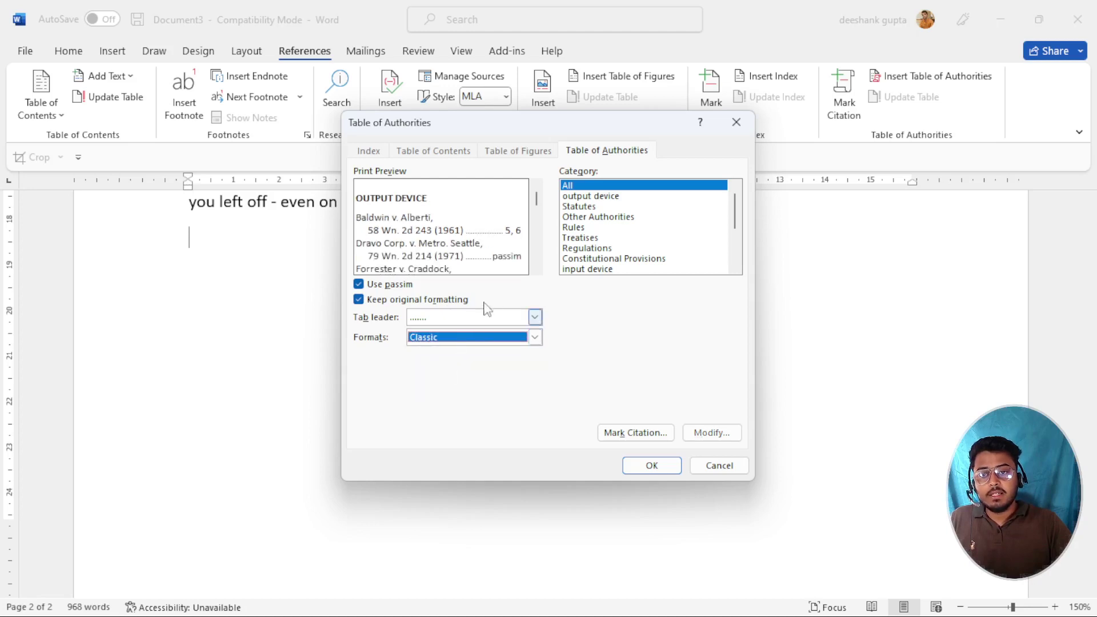
{"action": "left_click", "coordinate": [535, 337]}
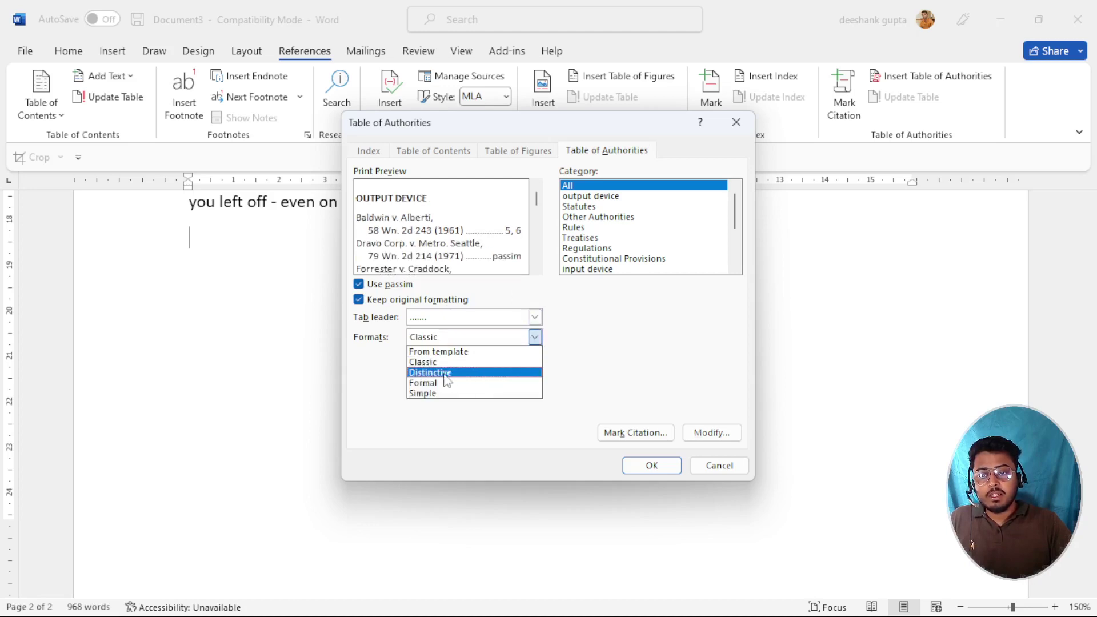
{"action": "left_click", "coordinate": [457, 375]}
{"action": "left_click", "coordinate": [536, 337]}
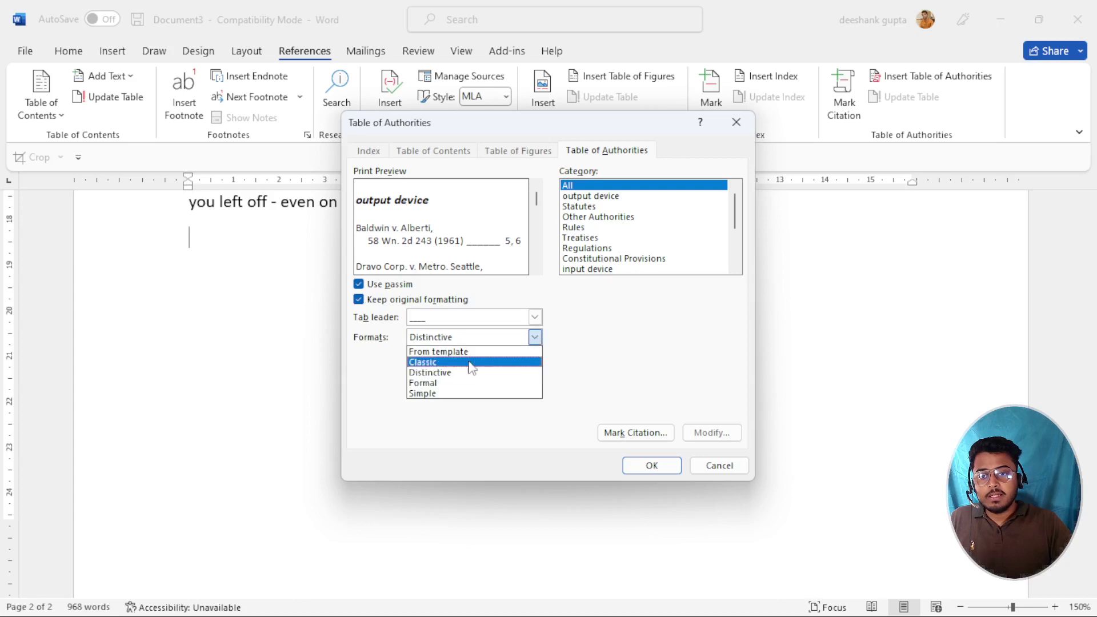
{"action": "left_click", "coordinate": [456, 365]}
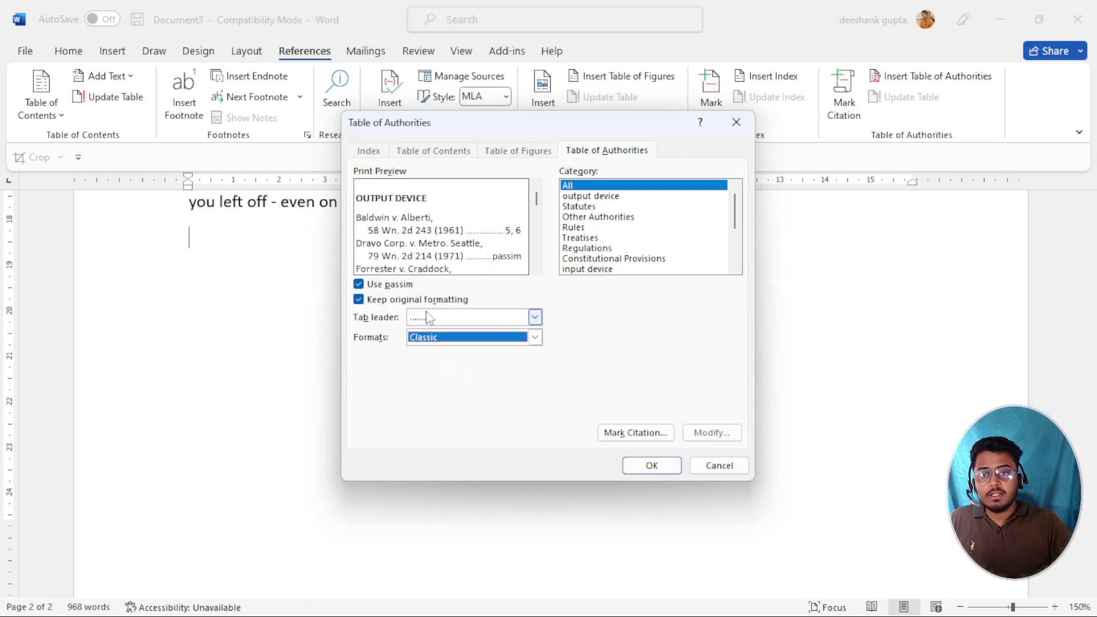
{"action": "left_click", "coordinate": [651, 466]}
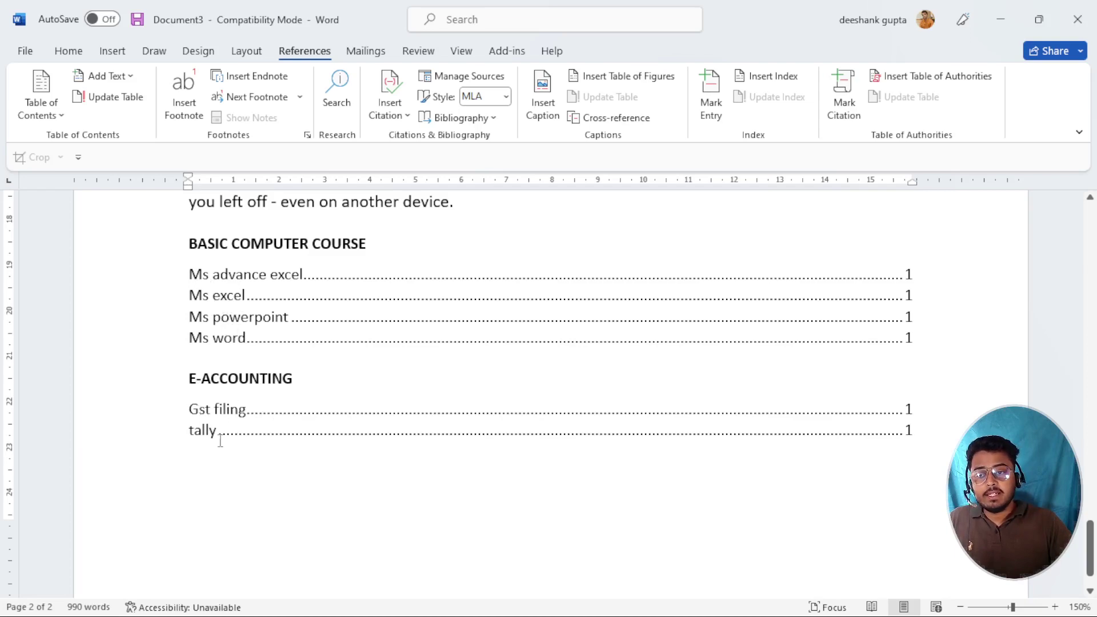
- Add a line reading "Itr filing" below the last paragraph on page 1, after the "Gst filing" section
{"action": "scroll", "coordinate": [228, 437], "scroll_direction": "up", "scroll_amount": 3}
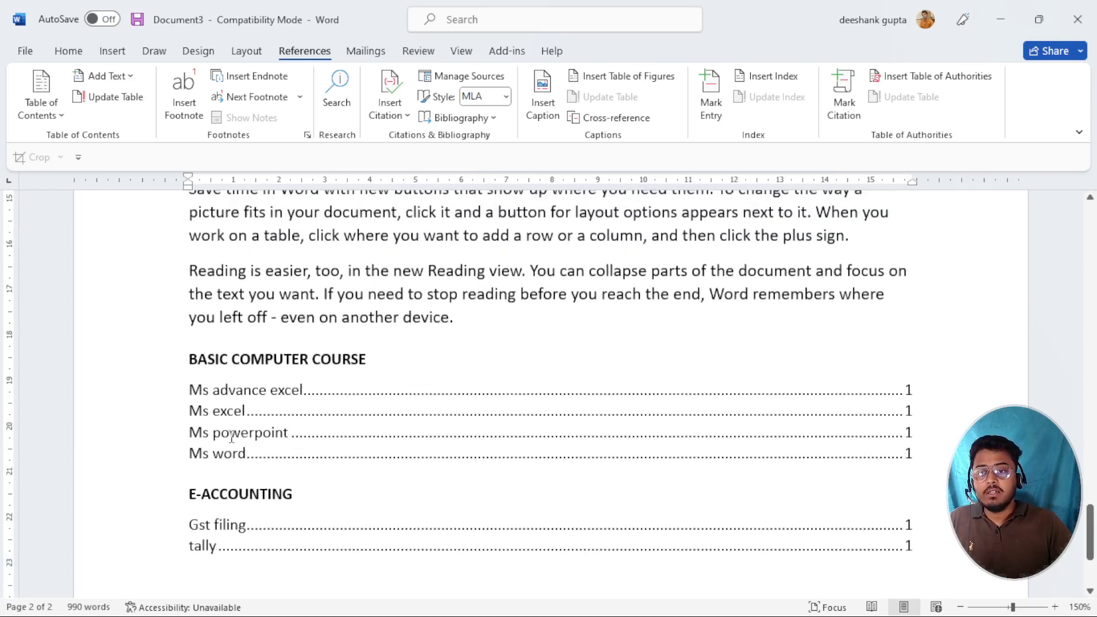
{"action": "scroll", "coordinate": [232, 426], "scroll_direction": "down", "scroll_amount": 2}
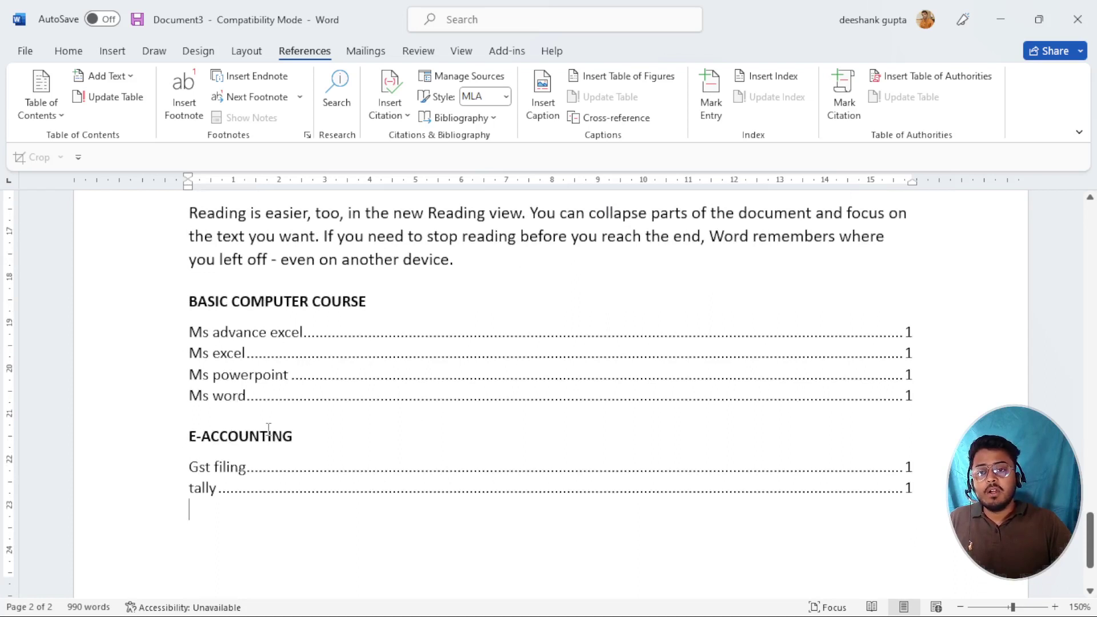
{"action": "scroll", "coordinate": [268, 428], "scroll_direction": "up", "scroll_amount": 1}
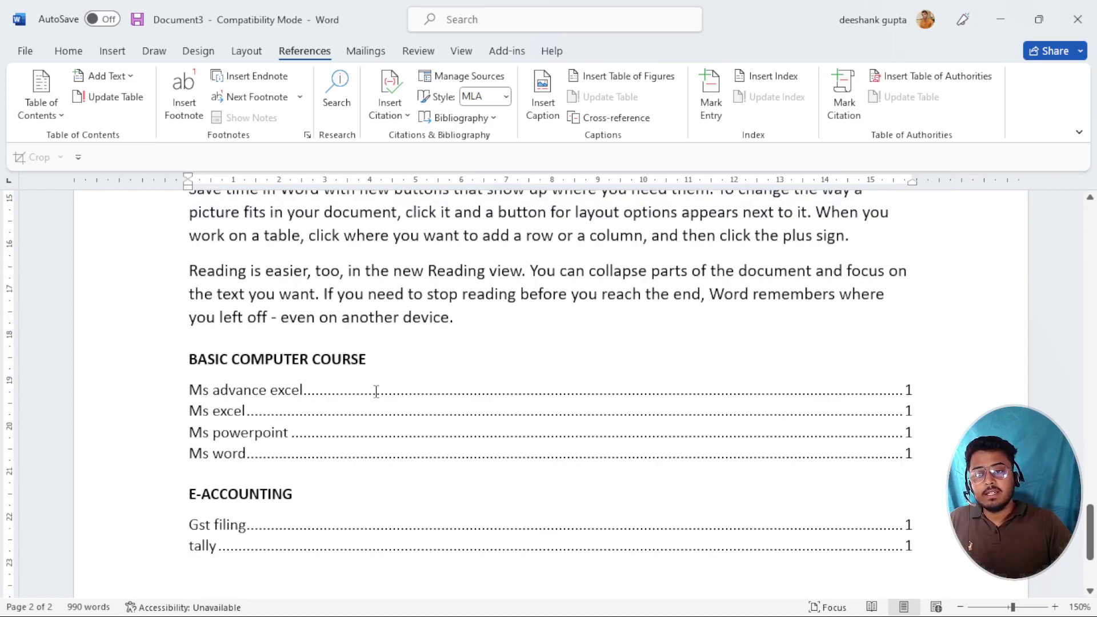
{"action": "scroll", "coordinate": [362, 390], "scroll_direction": "up", "scroll_amount": 10}
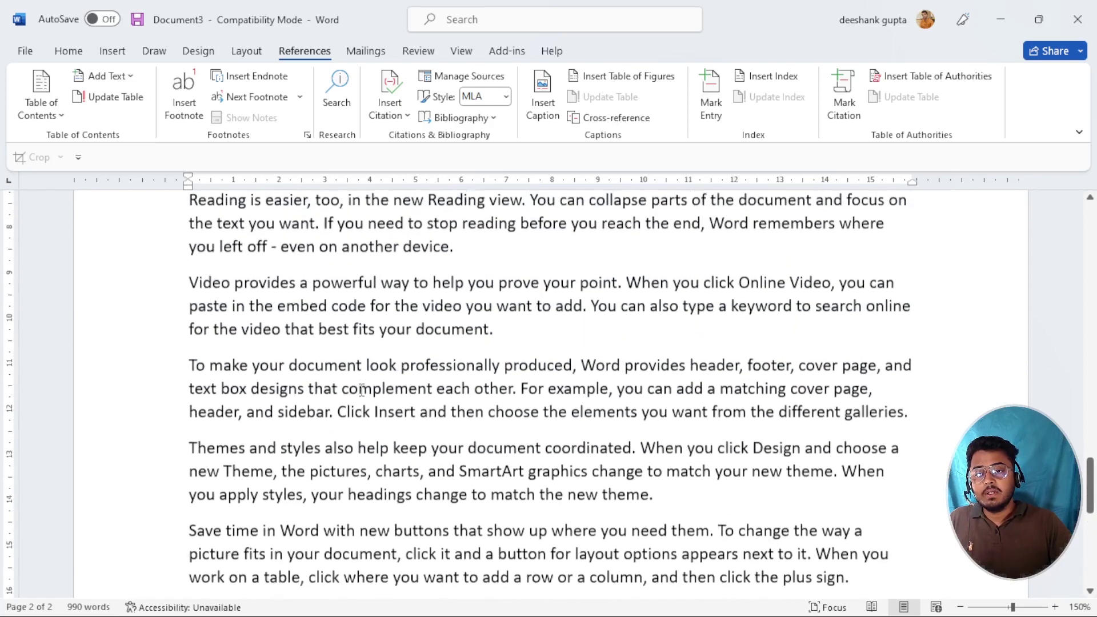
{"action": "scroll", "coordinate": [362, 391], "scroll_direction": "up", "scroll_amount": 8}
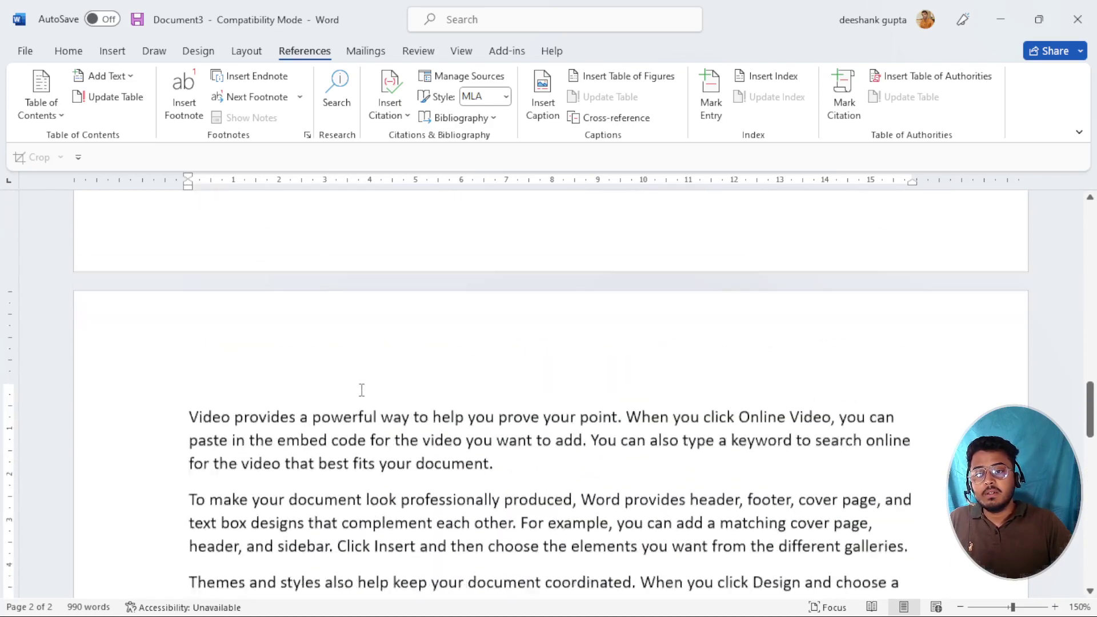
{"action": "scroll", "coordinate": [362, 391], "scroll_direction": "down", "scroll_amount": 10}
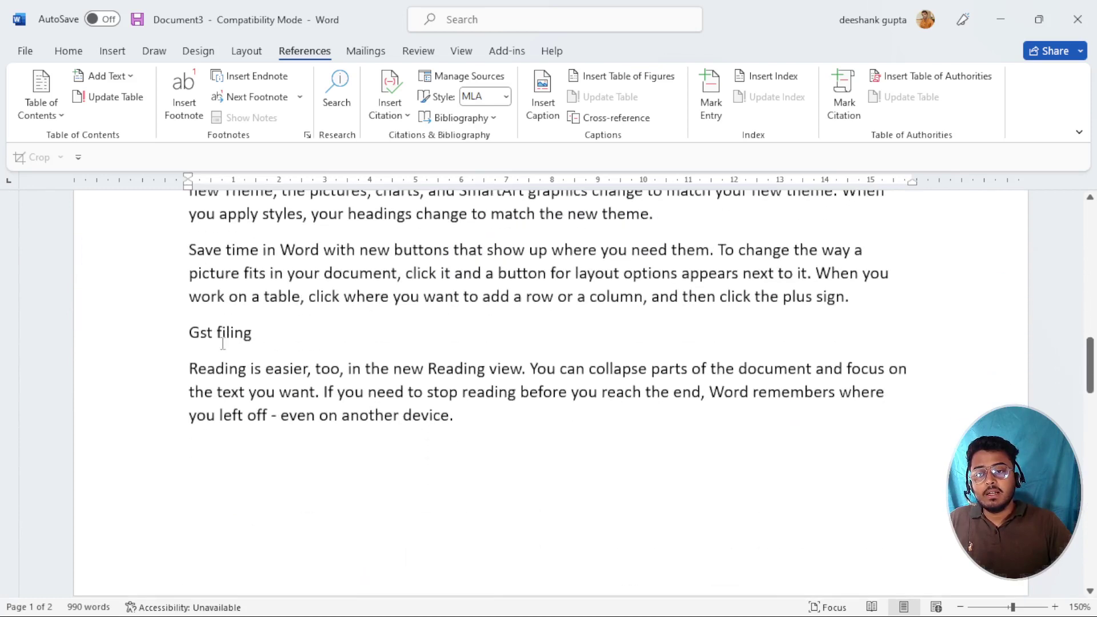
{"action": "scroll", "coordinate": [208, 333], "scroll_direction": "down", "scroll_amount": 5}
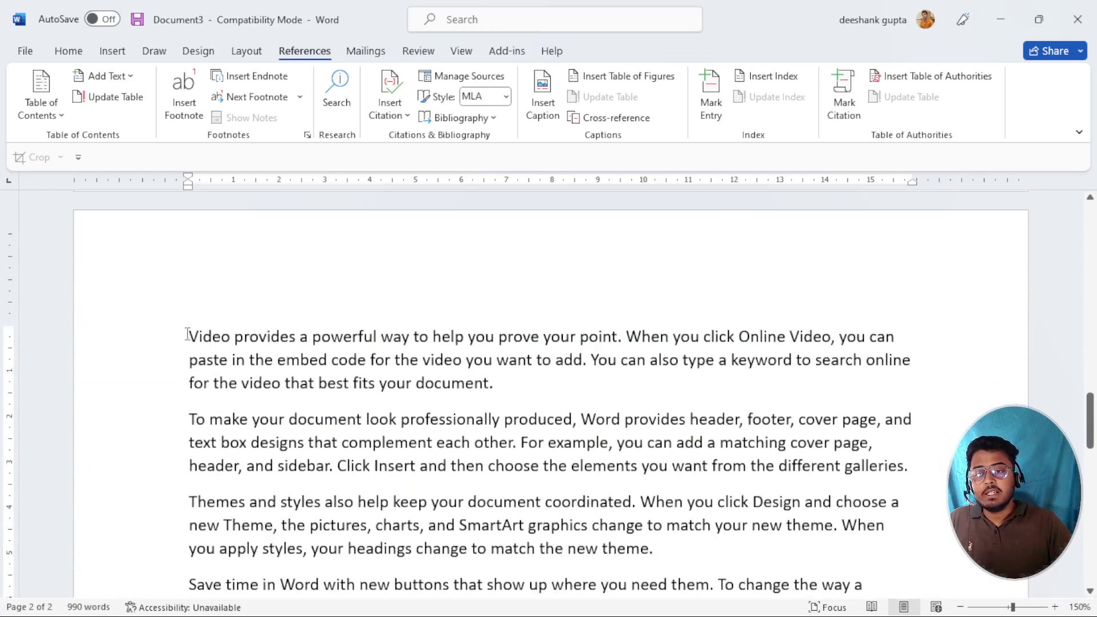
{"action": "scroll", "coordinate": [189, 203], "scroll_direction": "up", "scroll_amount": 3}
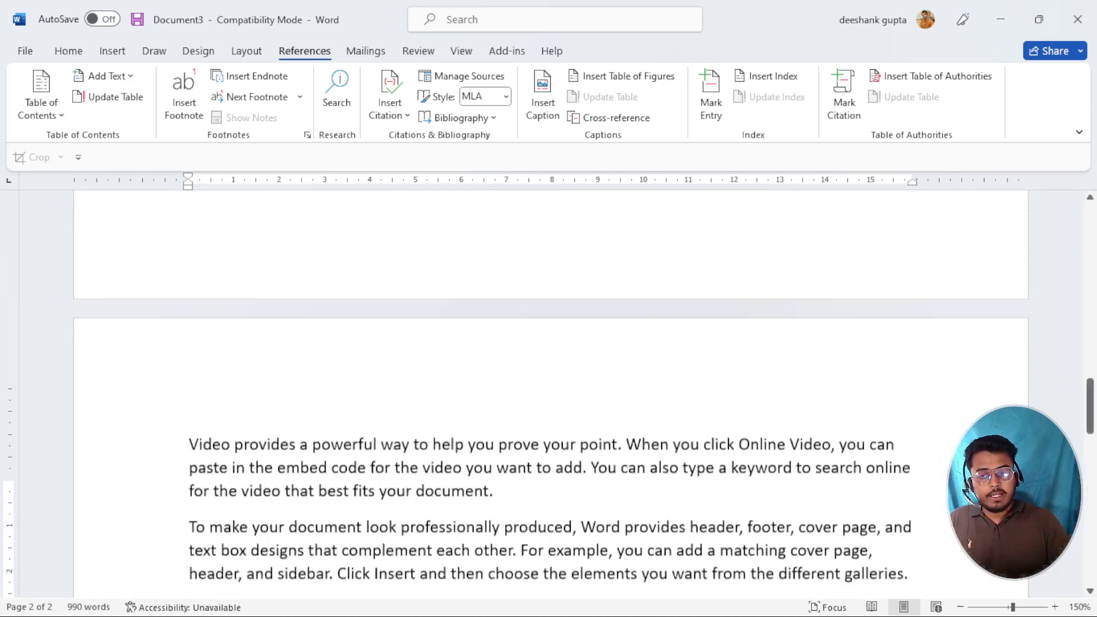
{"action": "type", "text": "it"}
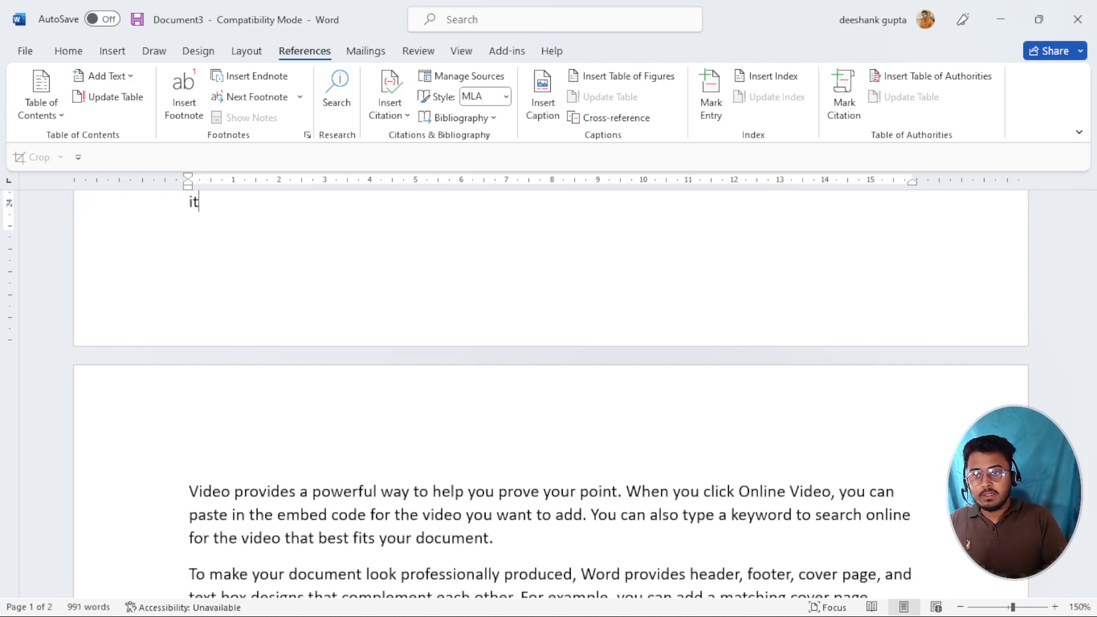
{"action": "type", "text": "r filing"}
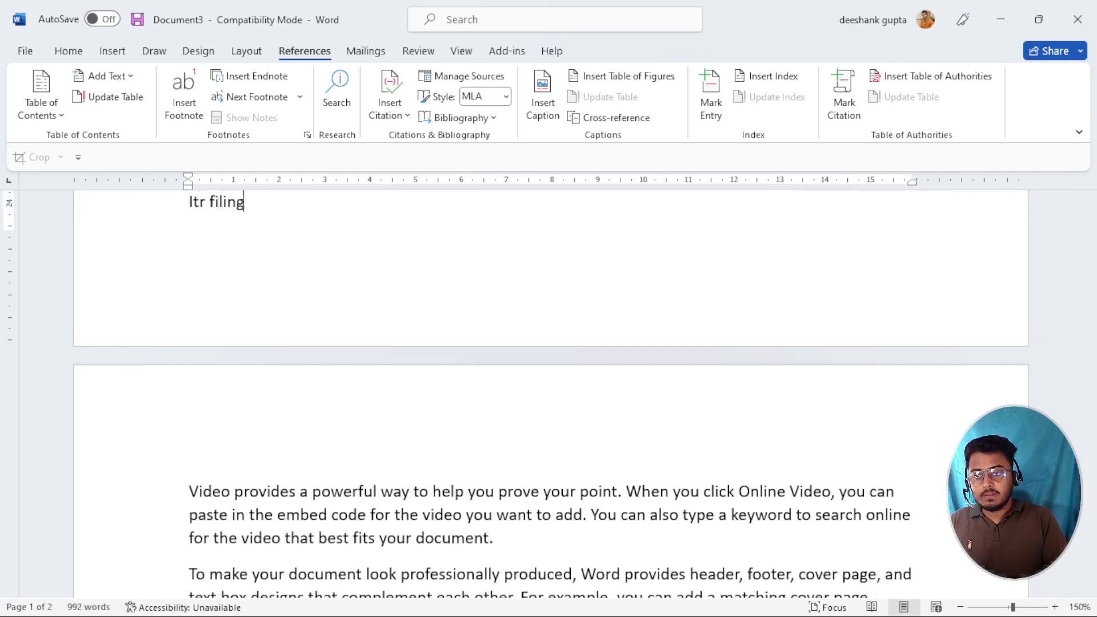
- Add a line reading "Stock market" below the first paragraph on page 2
{"action": "scroll", "coordinate": [276, 340], "scroll_direction": "up", "scroll_amount": 5}
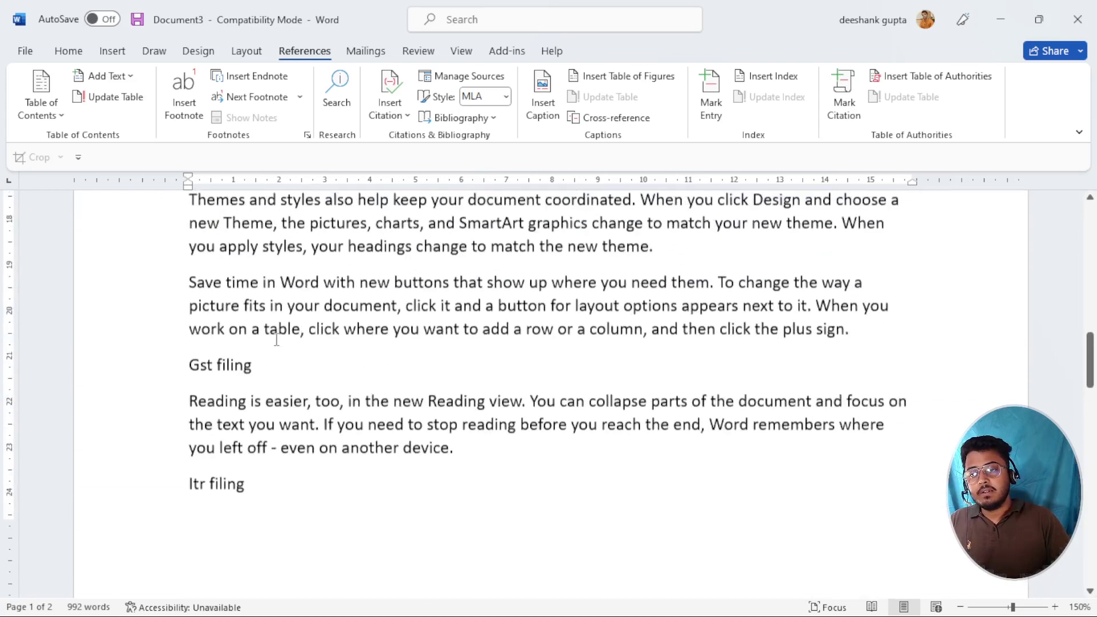
{"action": "scroll", "coordinate": [277, 340], "scroll_direction": "down", "scroll_amount": 5}
{"action": "scroll", "coordinate": [277, 339], "scroll_direction": "down", "scroll_amount": 3}
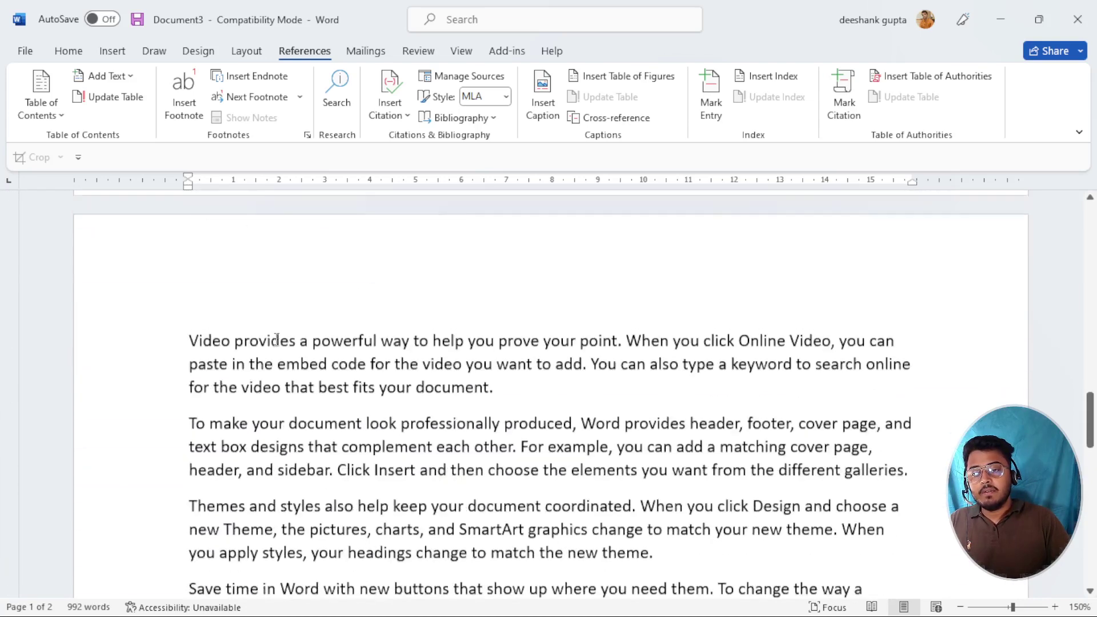
{"action": "left_click", "coordinate": [517, 373]}
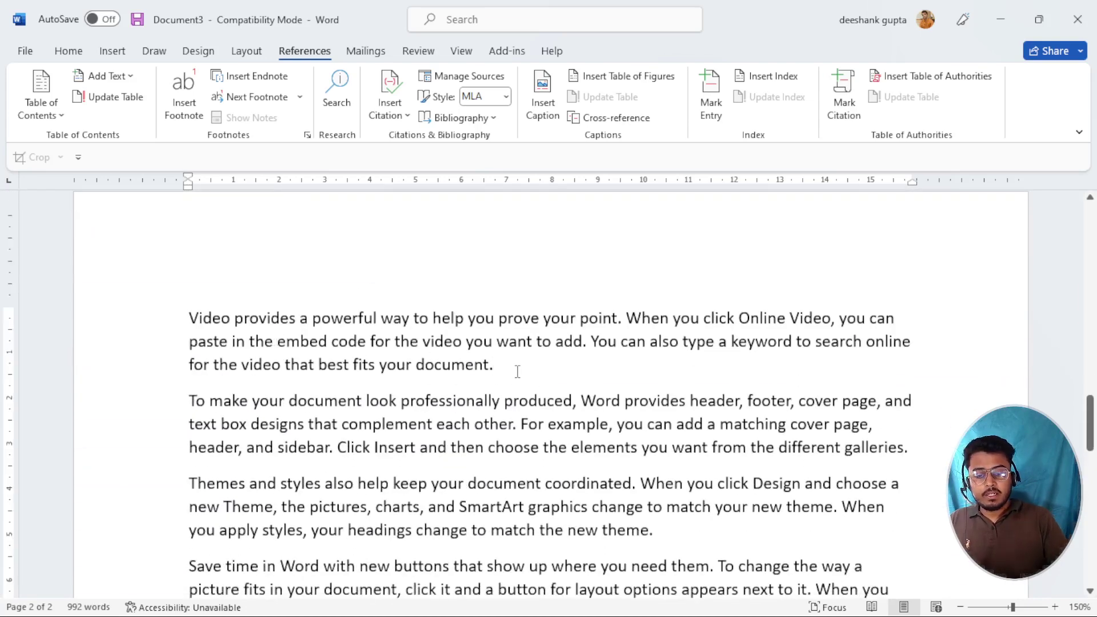
{"action": "key", "text": "Return"}
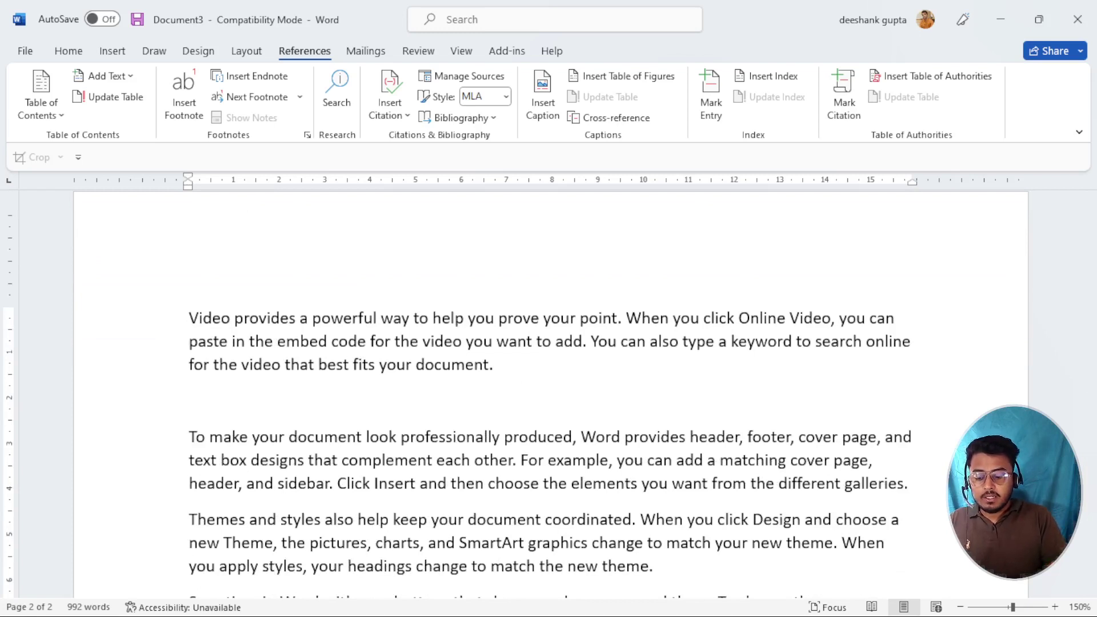
{"action": "type", "text": "Stock "}
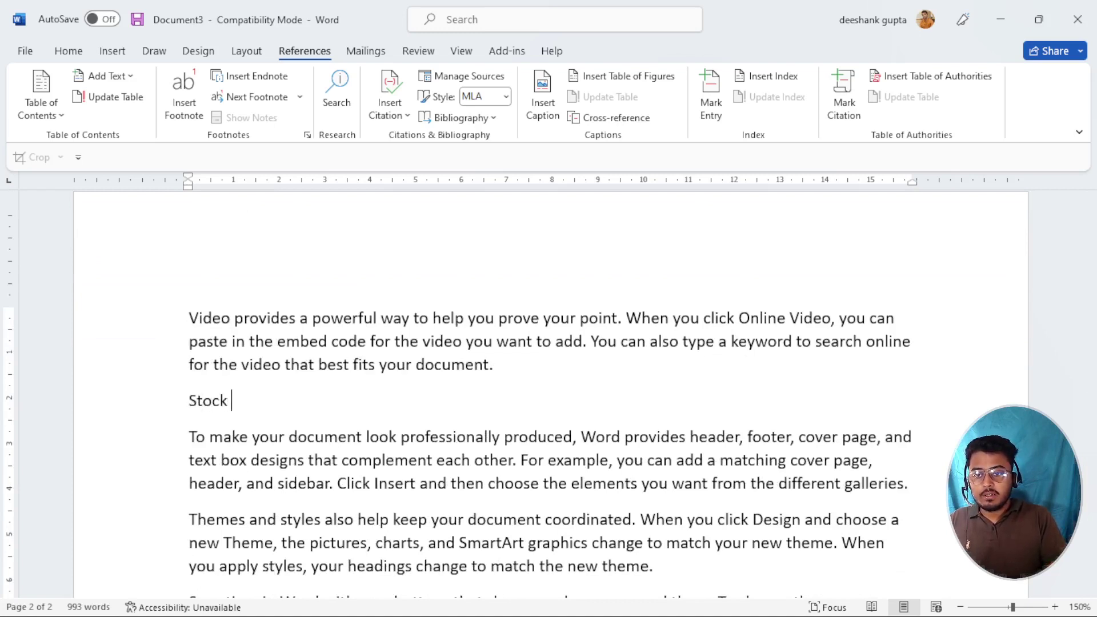
{"action": "type", "text": "market"}
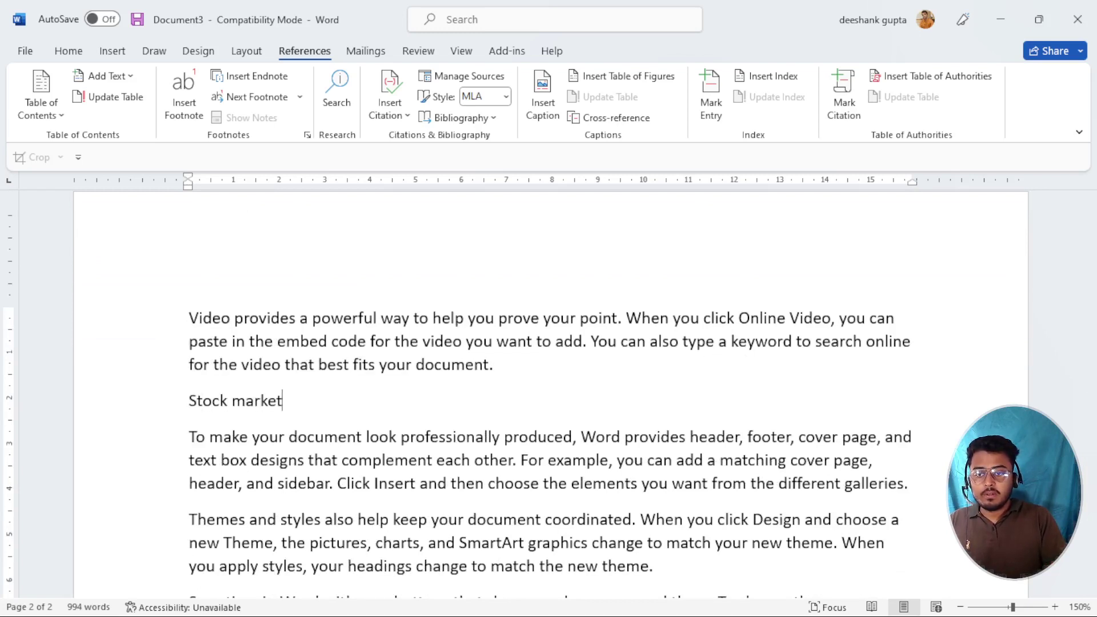
- Add a line reading "ROC" below the paragraph that follows the "Stock market" line
{"action": "scroll", "coordinate": [854, 373], "scroll_direction": "down", "scroll_amount": 3}
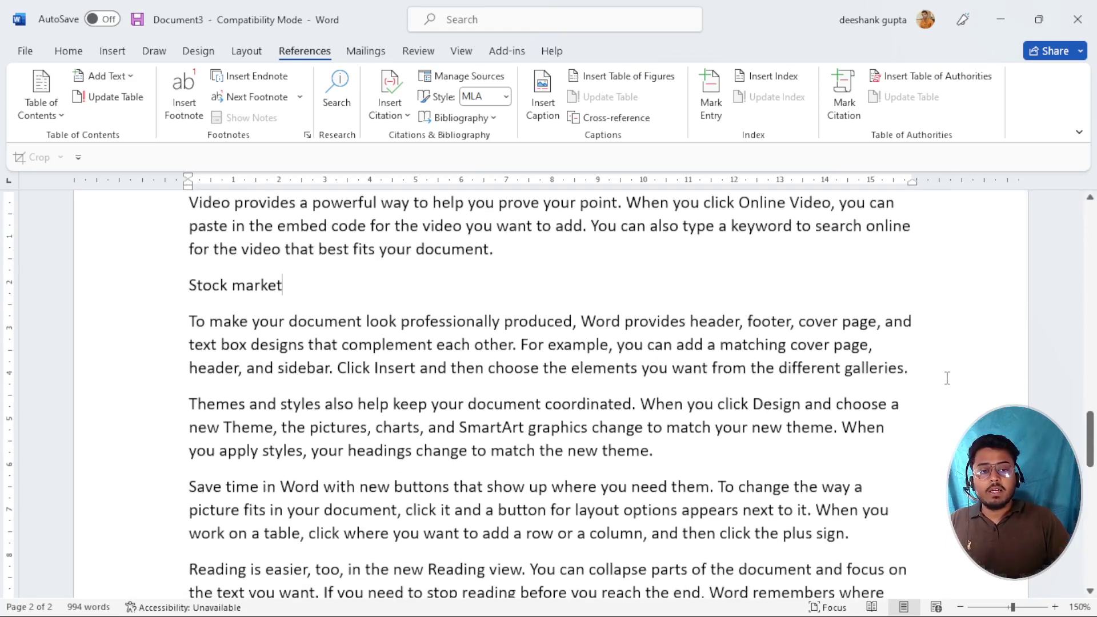
{"action": "key", "text": "Return"}
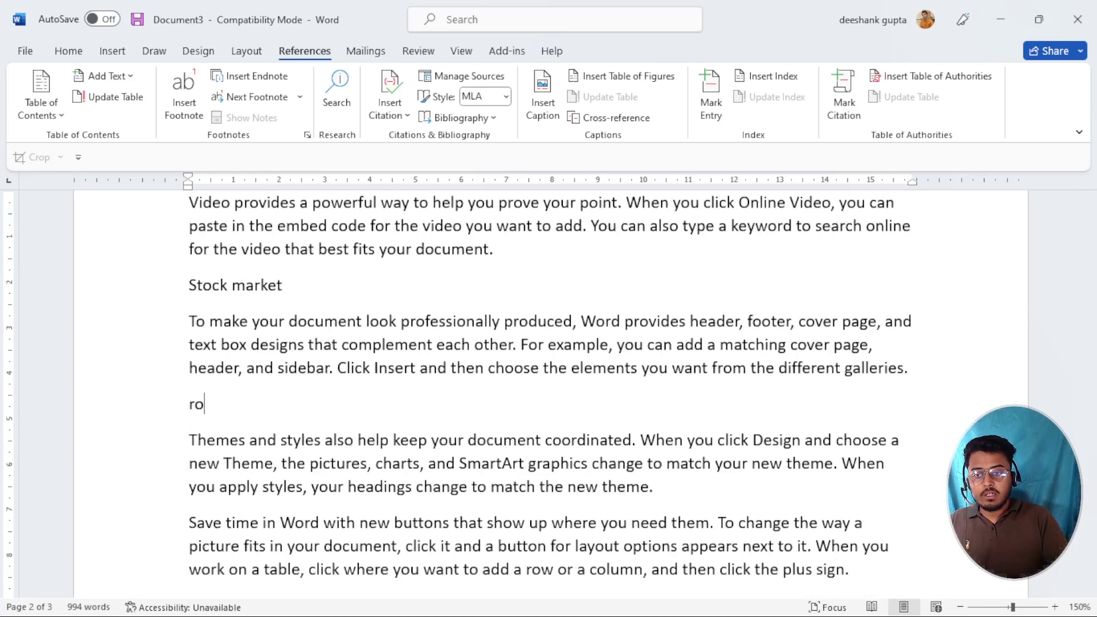
{"action": "type", "text": "ROC"}
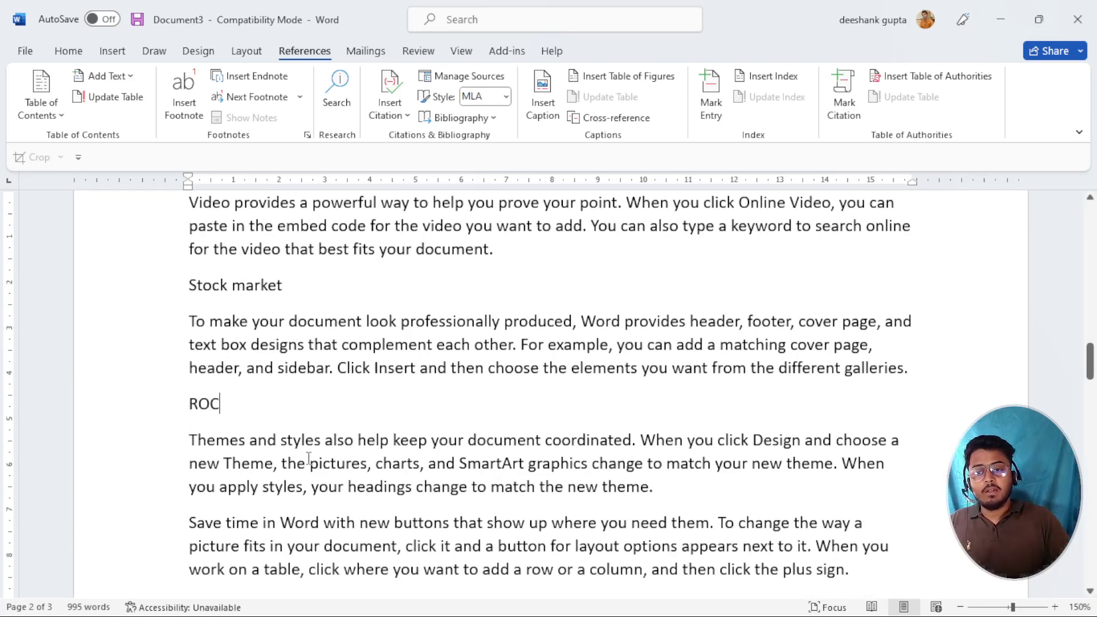
- Add a line reading "INTERNET BANKING" below the paragraph that follows the "ROC" line
{"action": "scroll", "coordinate": [510, 443], "scroll_direction": "down", "scroll_amount": 2}
{"action": "key", "text": "Return"}
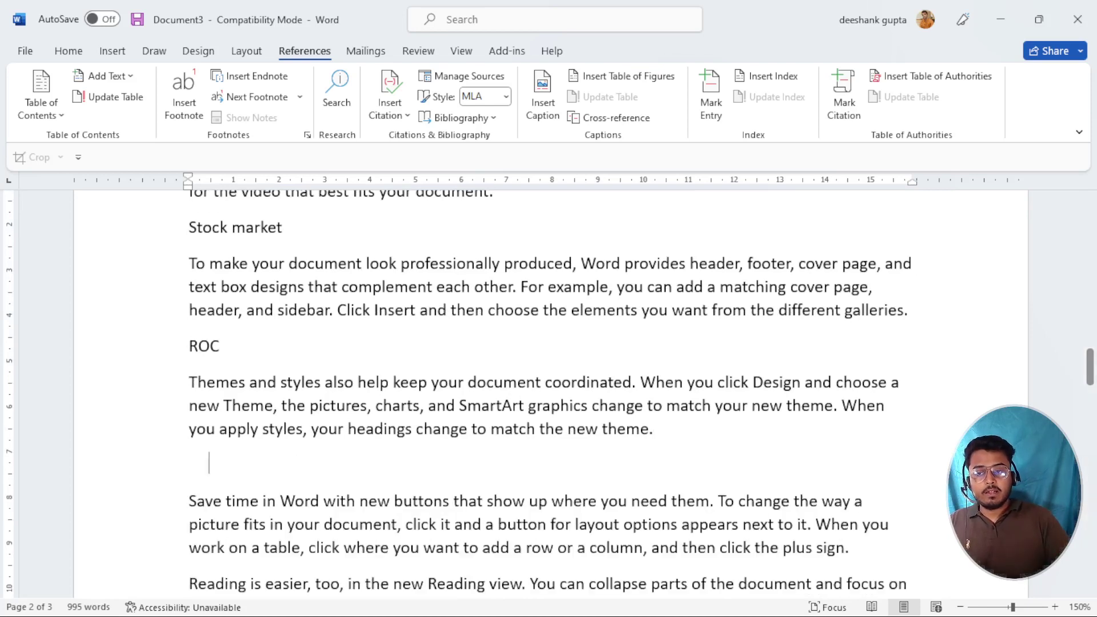
{"action": "type", "text": "INTER"}
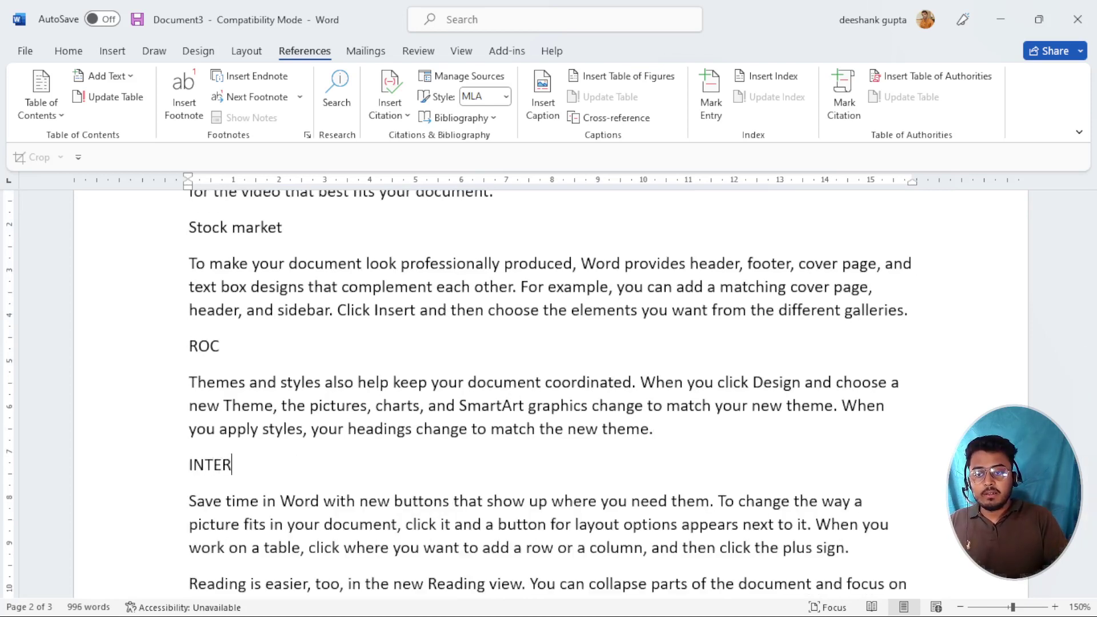
{"action": "type", "text": "NET BANKING"}
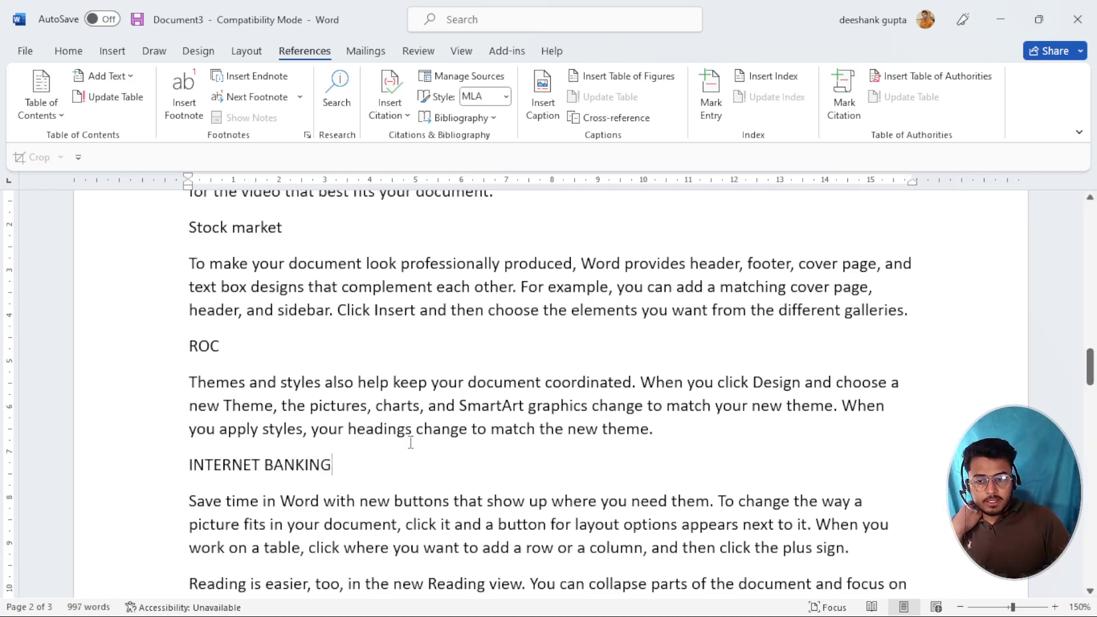
- Mark the "Itr filing" line at the end of page 1 as a citation in the e-accounting category
{"action": "scroll", "coordinate": [411, 442], "scroll_direction": "down", "scroll_amount": 1}
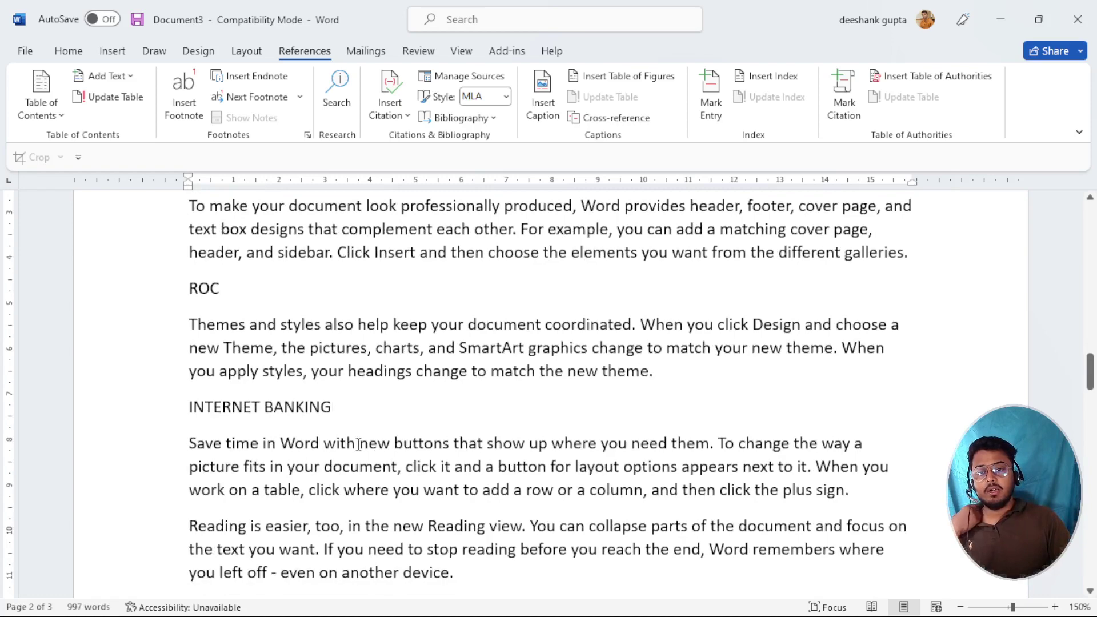
{"action": "scroll", "coordinate": [358, 444], "scroll_direction": "up", "scroll_amount": 15}
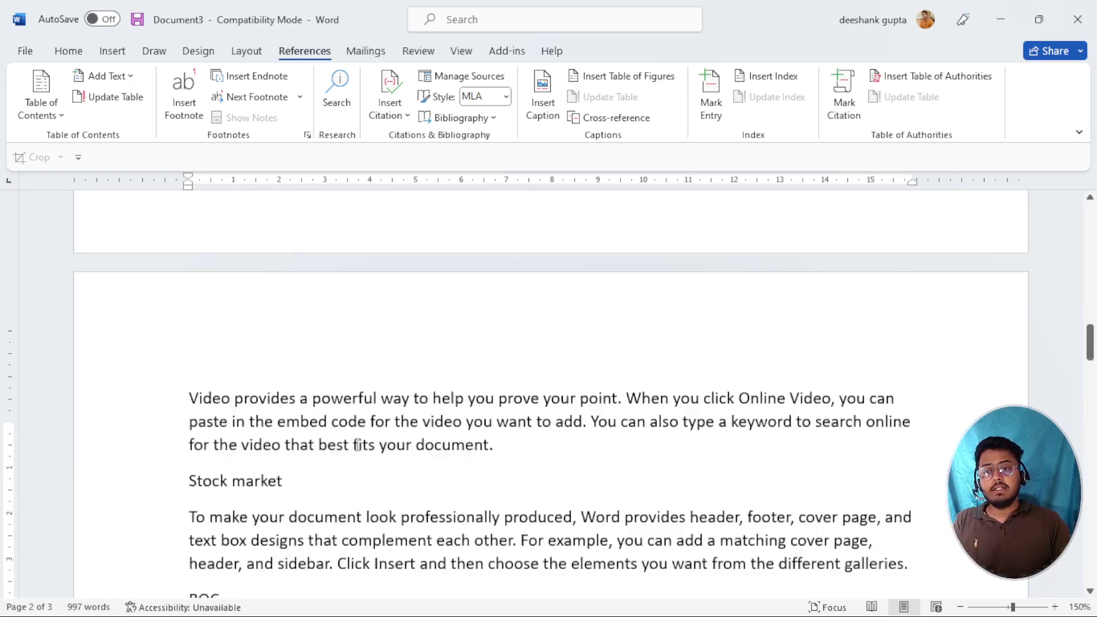
{"action": "scroll", "coordinate": [357, 444], "scroll_direction": "down", "scroll_amount": 5}
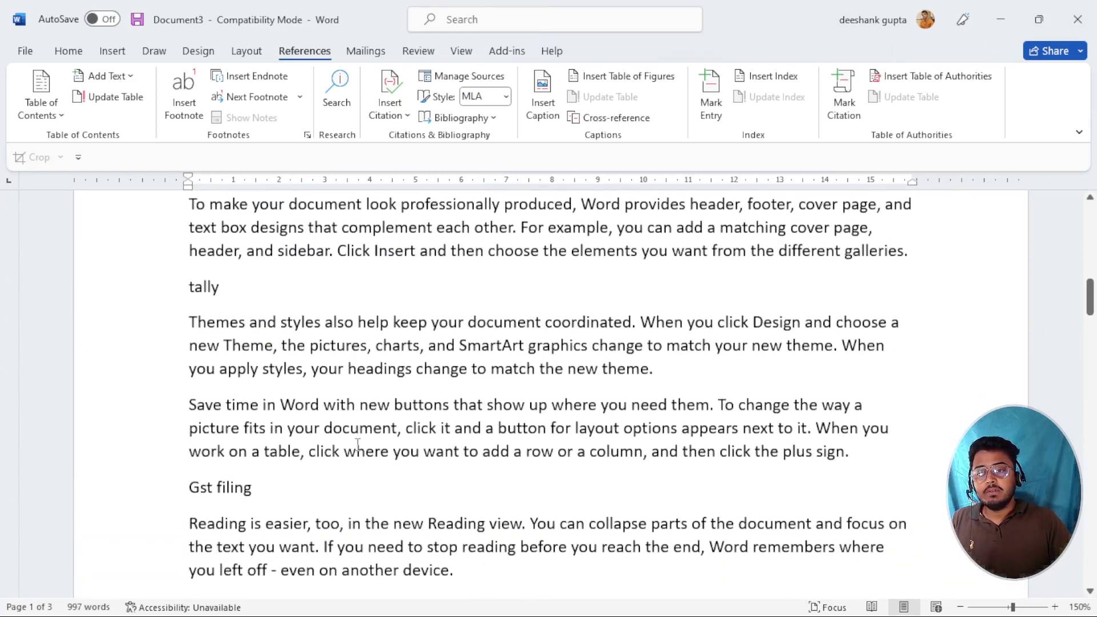
{"action": "scroll", "coordinate": [358, 445], "scroll_direction": "down", "scroll_amount": 5}
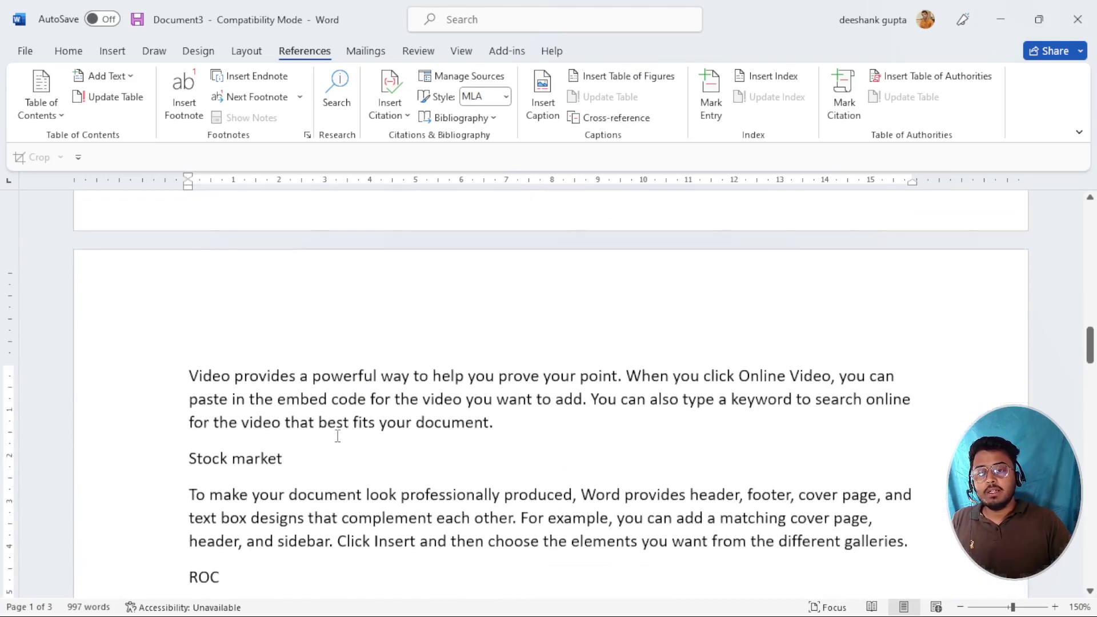
{"action": "scroll", "coordinate": [243, 423], "scroll_direction": "up", "scroll_amount": 3}
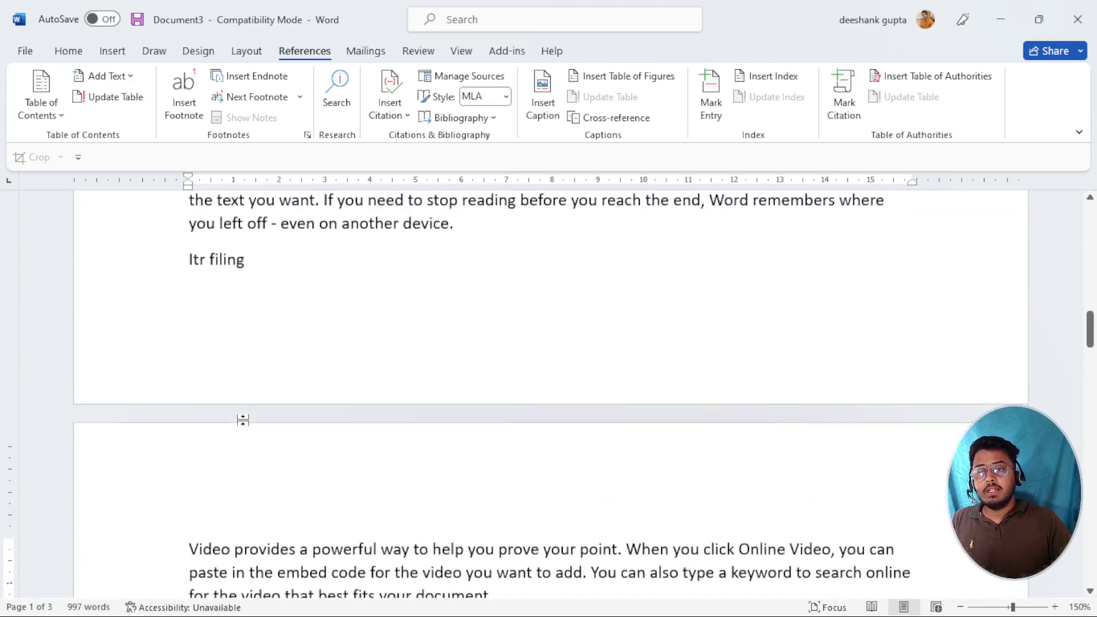
{"action": "triple_click", "coordinate": [222, 265]}
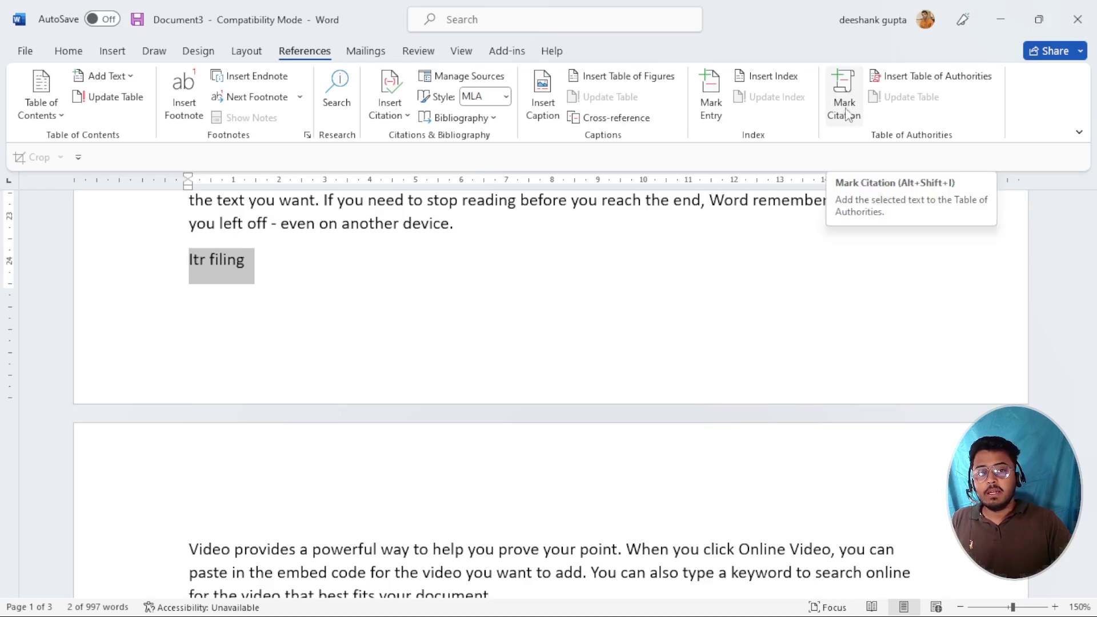
{"action": "left_click", "coordinate": [847, 114]}
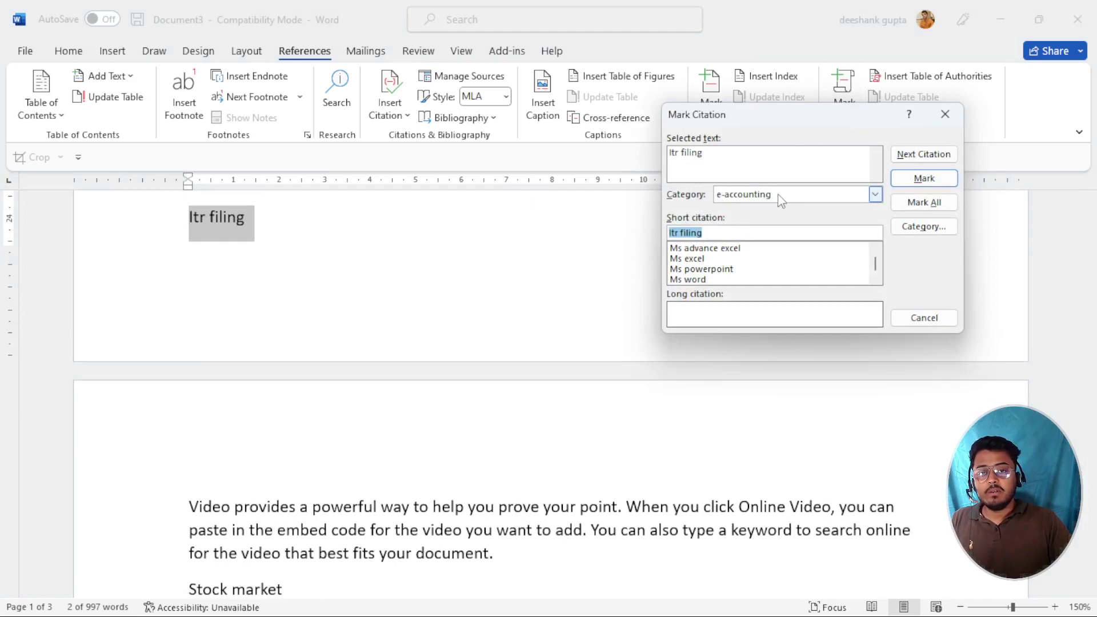
{"action": "left_click", "coordinate": [924, 178]}
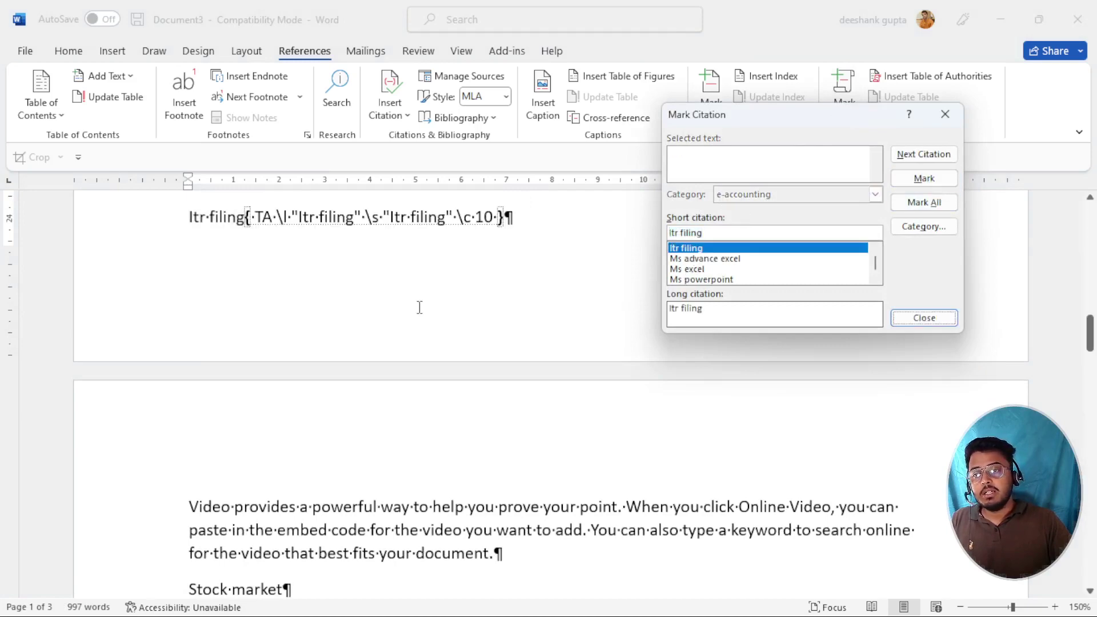
- Mark the "Stock market" line on page 2 as a citation in the e-accounting category
{"action": "scroll", "coordinate": [419, 309], "scroll_direction": "down", "scroll_amount": 3}
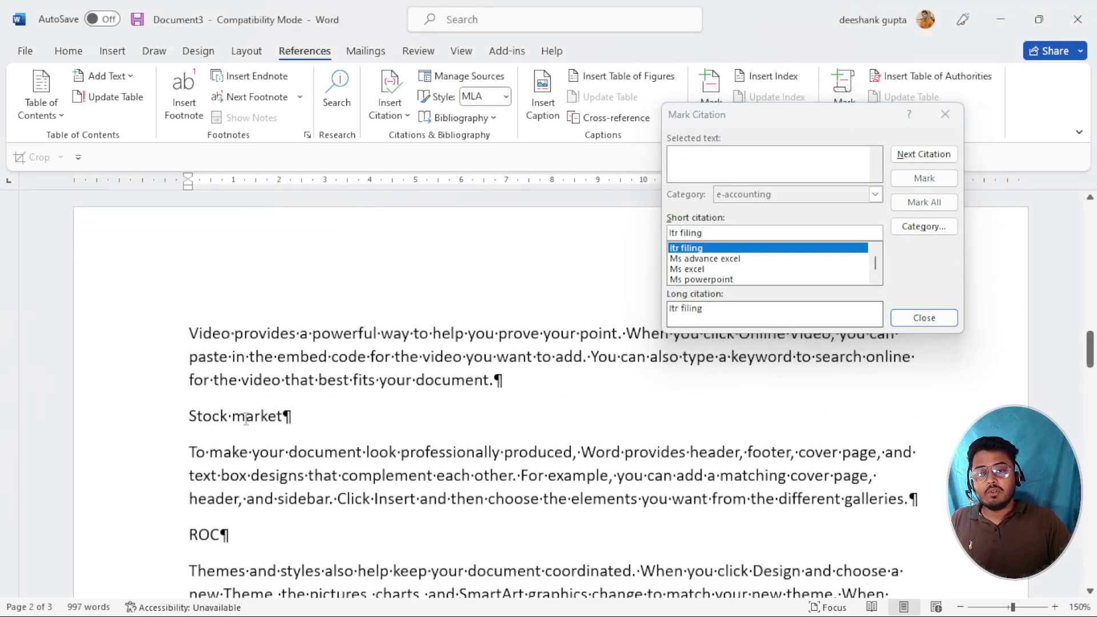
{"action": "triple_click", "coordinate": [244, 420]}
{"action": "left_click", "coordinate": [738, 169]}
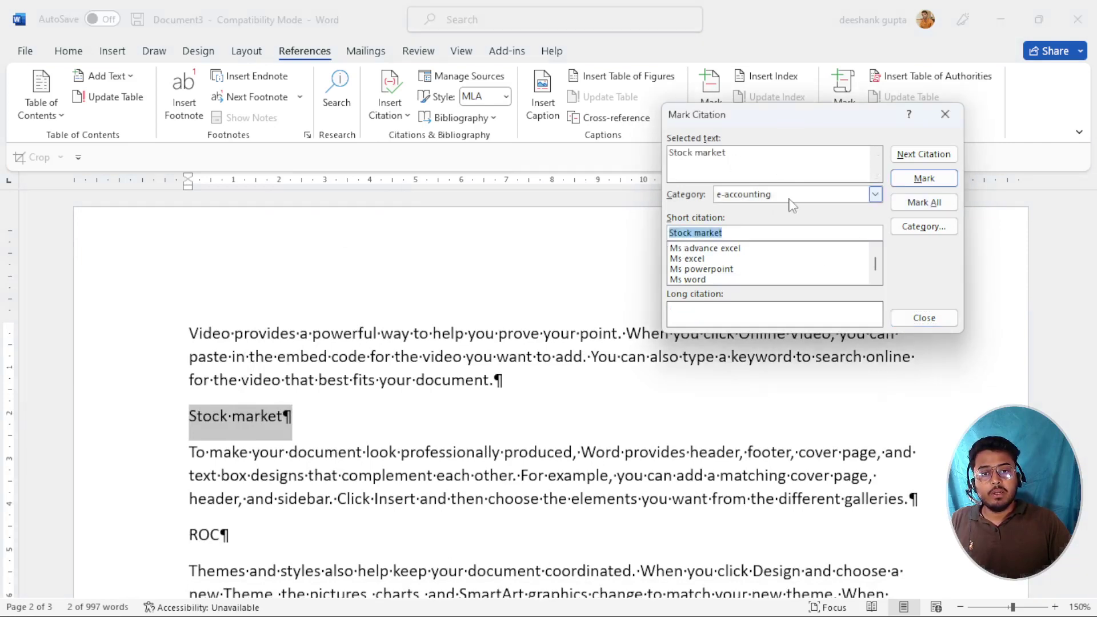
{"action": "left_click", "coordinate": [923, 179]}
- Mark the "ROC" line on page 2 as a citation in the e-accounting category
{"action": "scroll", "coordinate": [498, 323], "scroll_direction": "down", "scroll_amount": 3}
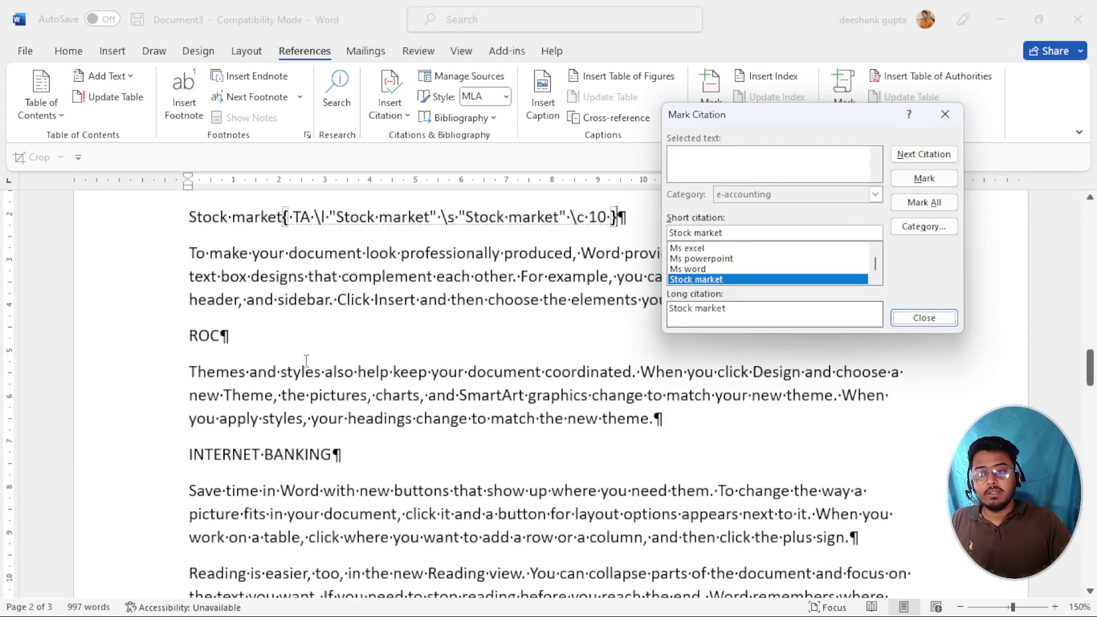
{"action": "scroll", "coordinate": [306, 360], "scroll_direction": "down", "scroll_amount": 2}
{"action": "scroll", "coordinate": [265, 336], "scroll_direction": "up", "scroll_amount": 2}
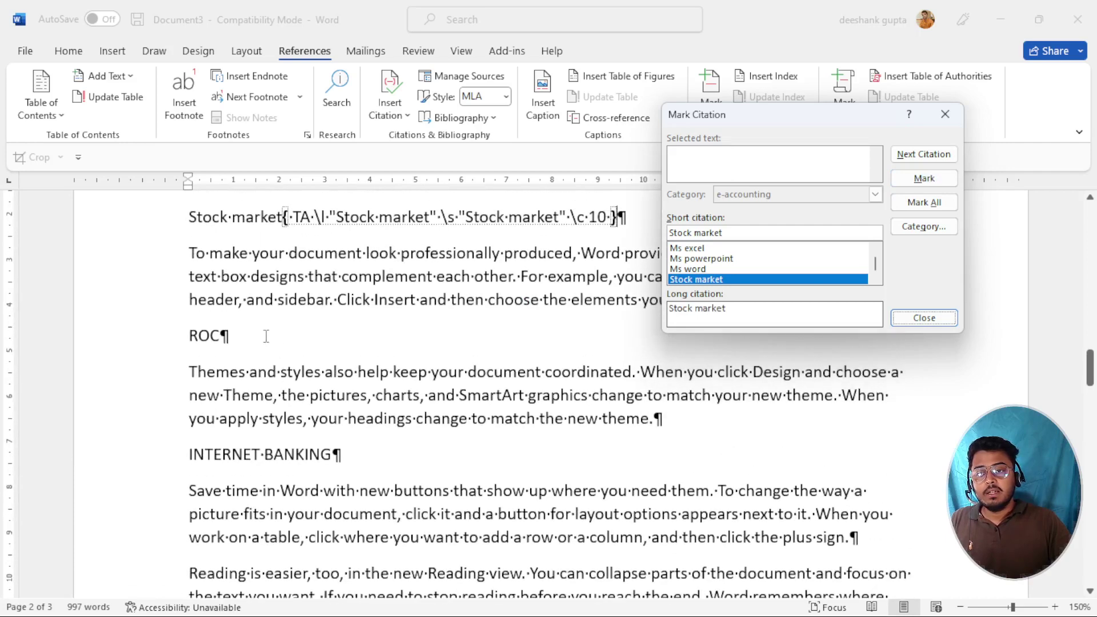
{"action": "triple_click", "coordinate": [205, 335]}
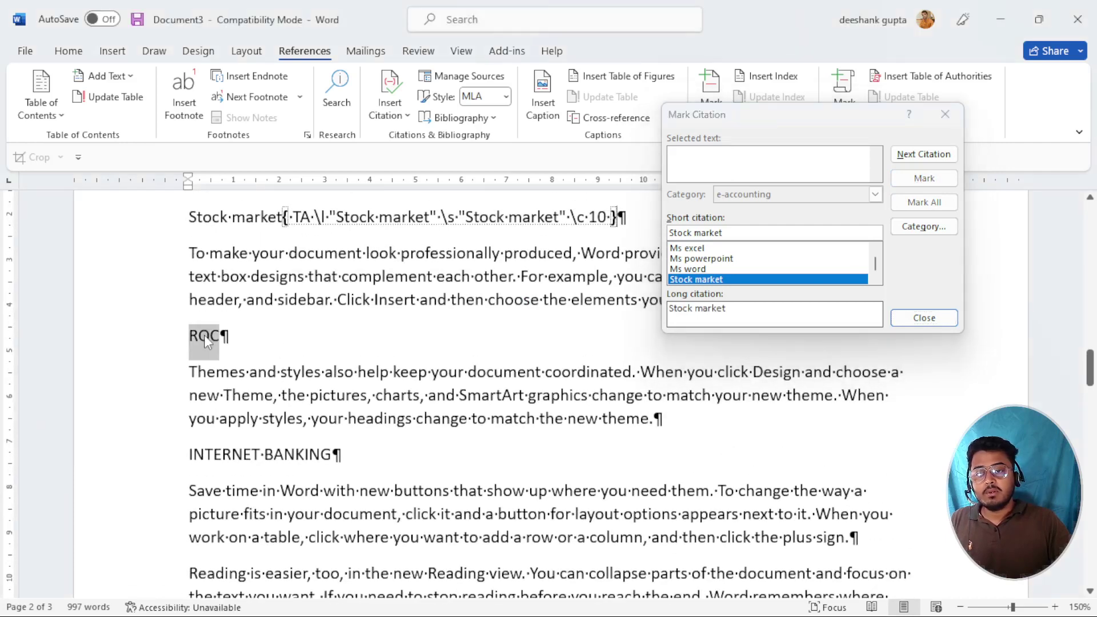
{"action": "left_click", "coordinate": [750, 169]}
{"action": "left_click", "coordinate": [924, 178]}
- Mark the "INTERNET BANKING" line on page 2 as a citation in the e-accounting category
{"action": "scroll", "coordinate": [327, 359], "scroll_direction": "down", "scroll_amount": 2}
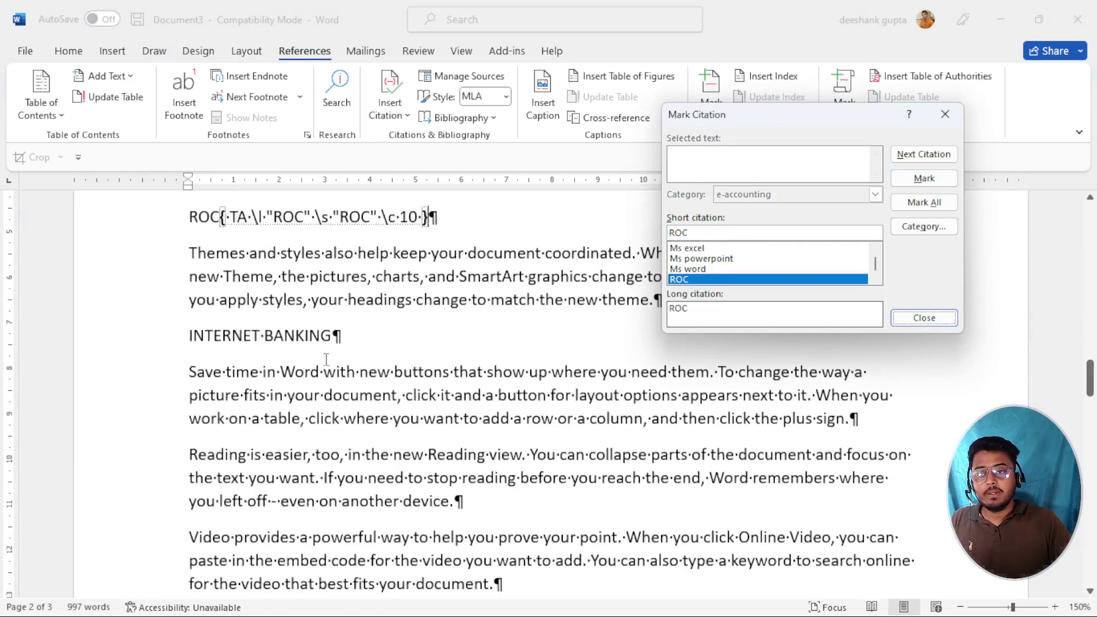
{"action": "triple_click", "coordinate": [257, 341]}
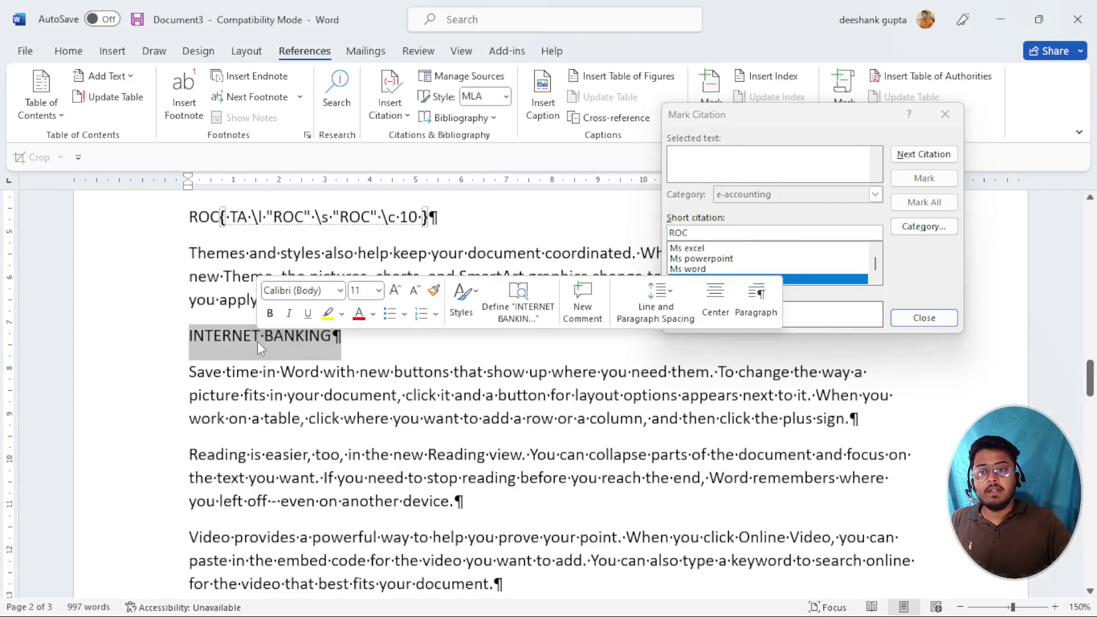
{"action": "left_click", "coordinate": [710, 168]}
{"action": "left_click", "coordinate": [924, 178]}
- Close the Mark Citation dialog and hide the formatting marks in the document
{"action": "scroll", "coordinate": [288, 391], "scroll_direction": "down", "scroll_amount": 2}
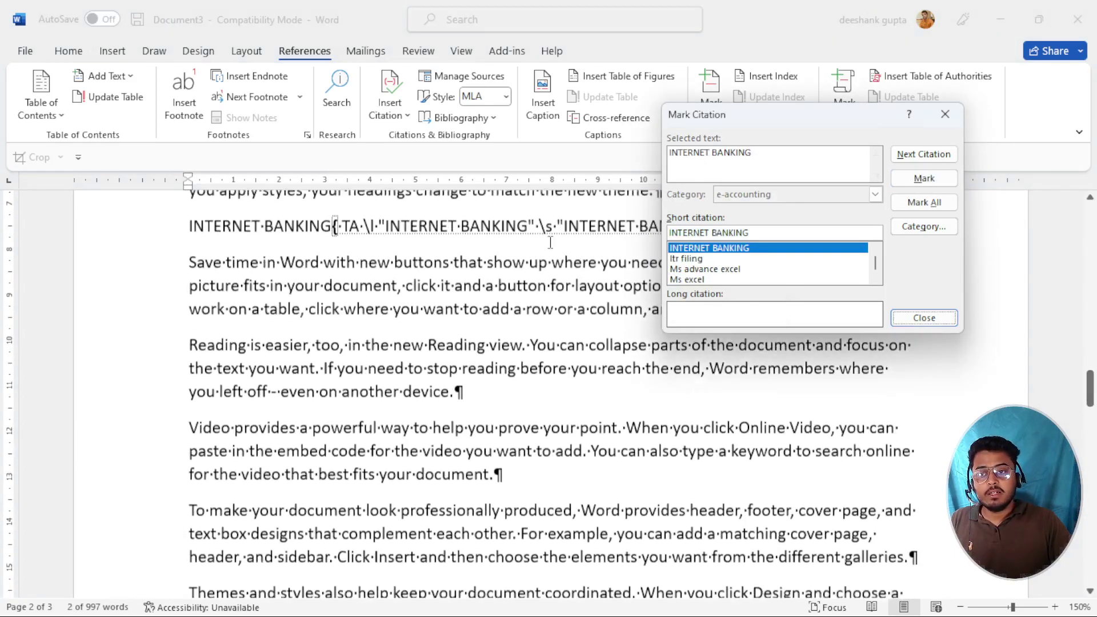
{"action": "scroll", "coordinate": [288, 391], "scroll_direction": "down", "scroll_amount": 8}
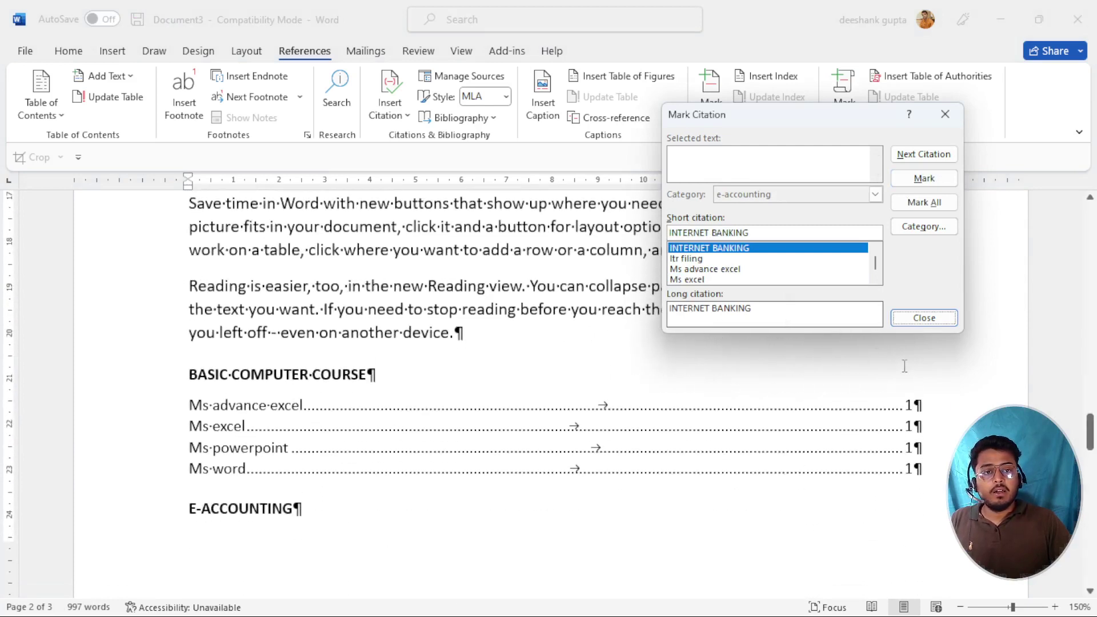
{"action": "left_click", "coordinate": [924, 317]}
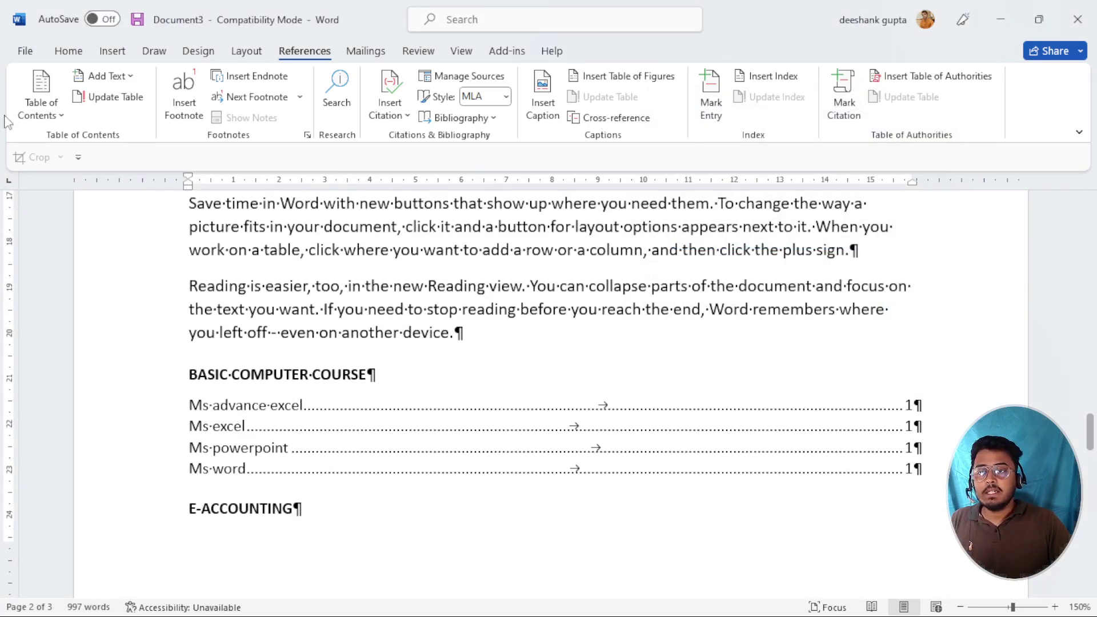
{"action": "left_click", "coordinate": [68, 51]}
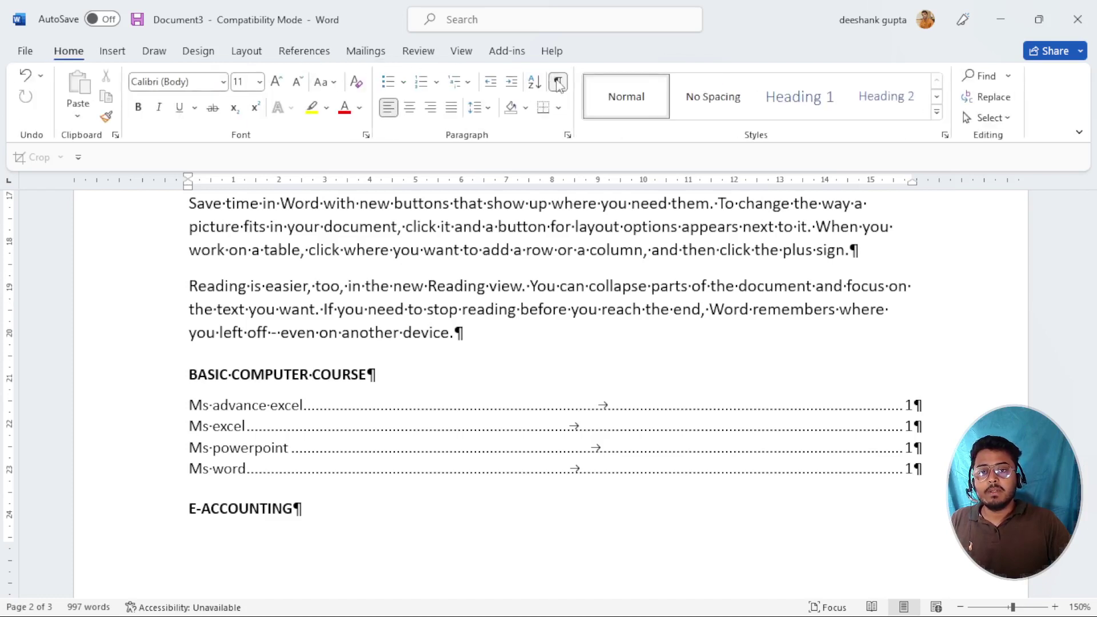
{"action": "left_click", "coordinate": [558, 84]}
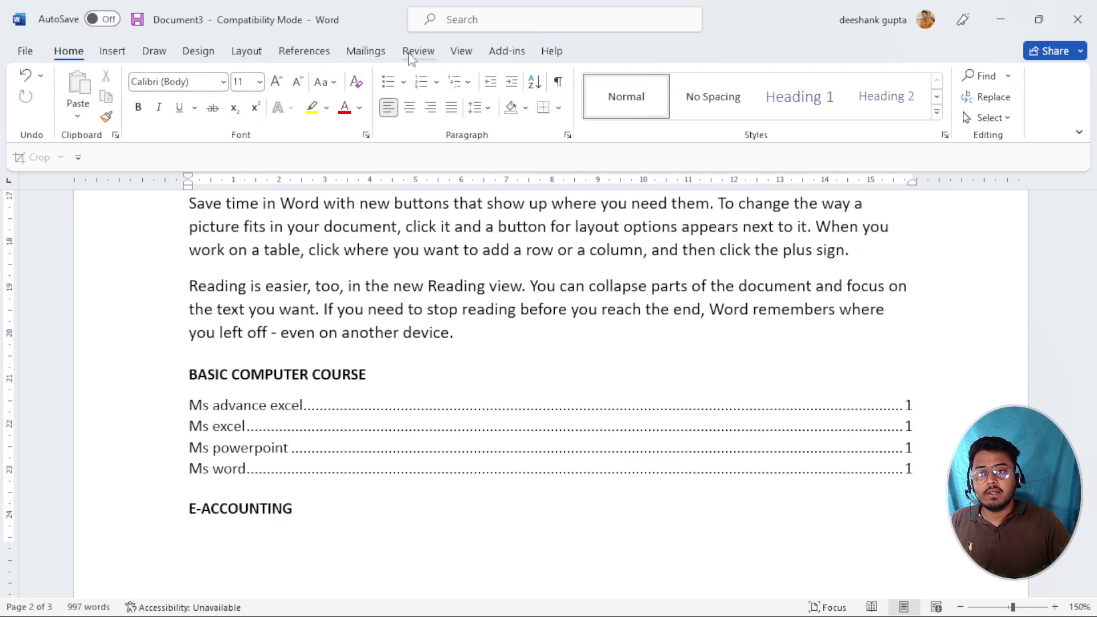
- Update the E-ACCOUNTING section of the table of authorities with the newly marked citations and check its entries
{"action": "left_click", "coordinate": [317, 57]}
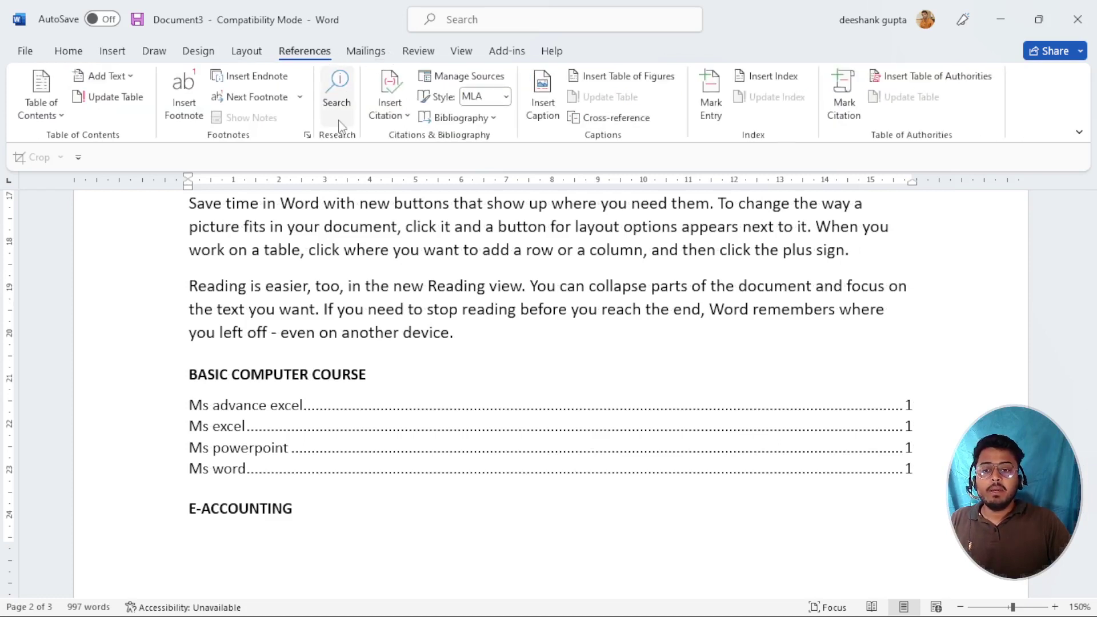
{"action": "left_click", "coordinate": [293, 449]}
{"action": "left_click", "coordinate": [278, 407]}
{"action": "left_click", "coordinate": [264, 377]}
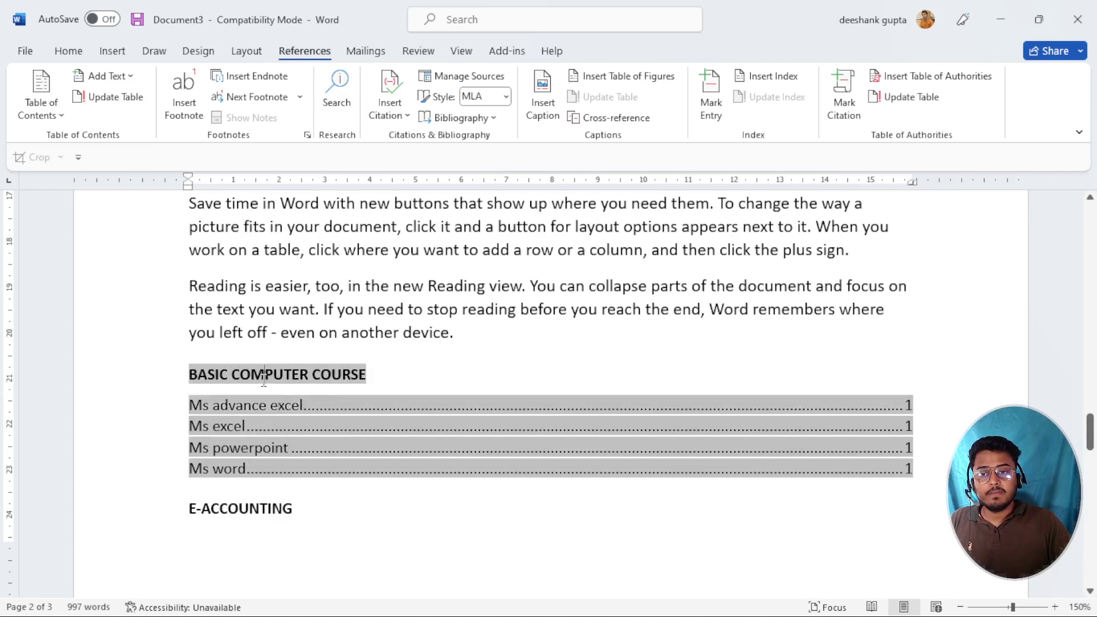
{"action": "left_click", "coordinate": [263, 449]}
{"action": "scroll", "coordinate": [263, 449], "scroll_direction": "down", "scroll_amount": 4}
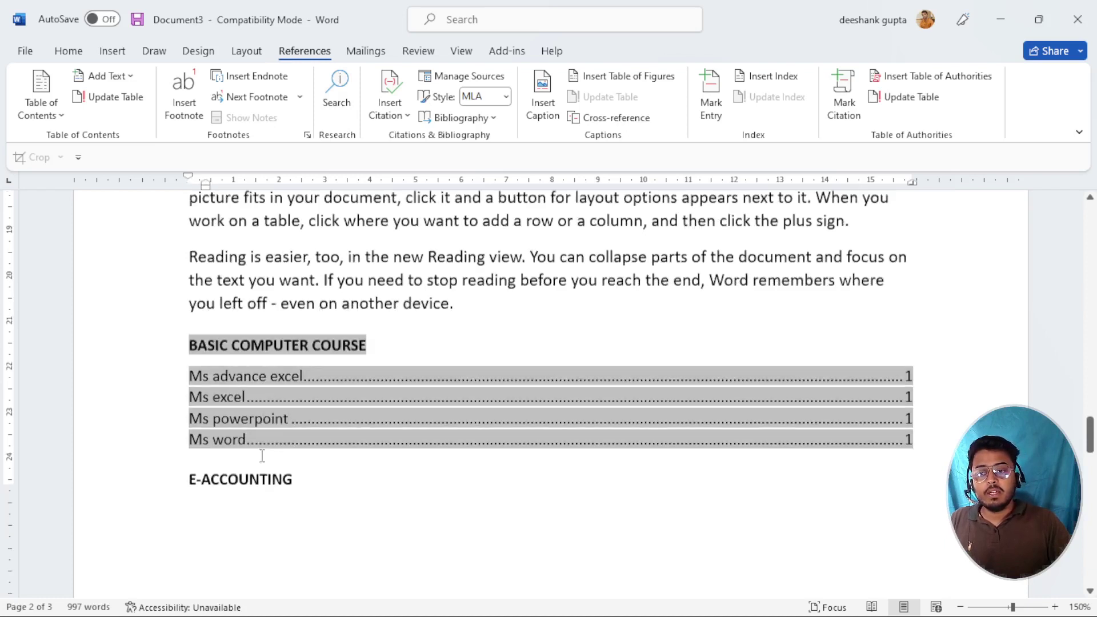
{"action": "left_click", "coordinate": [249, 393]}
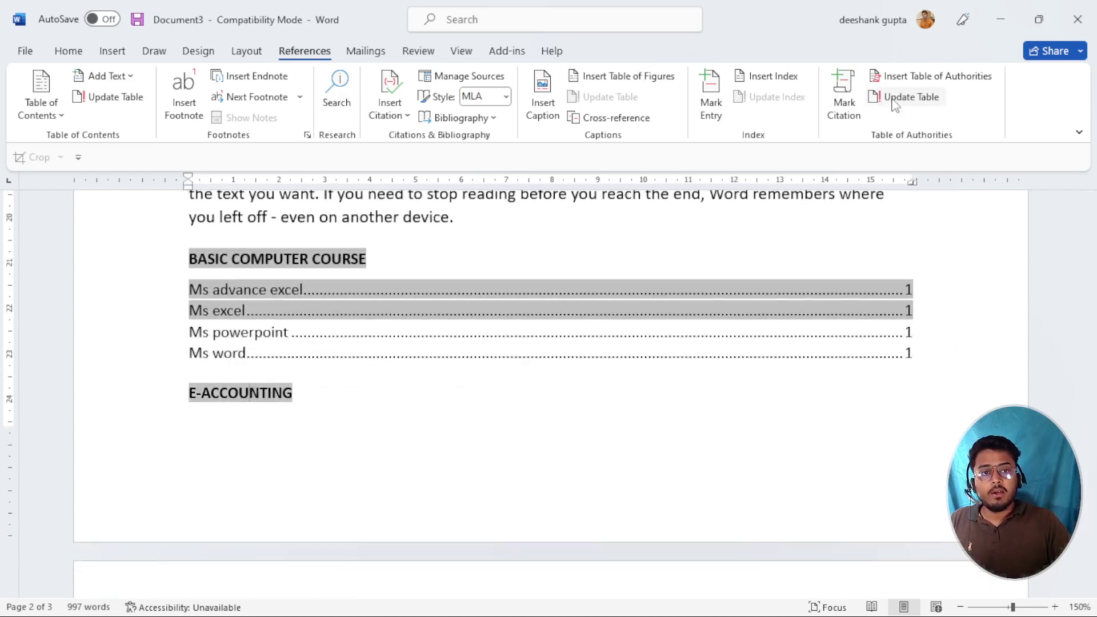
{"action": "scroll", "coordinate": [392, 417], "scroll_direction": "down", "scroll_amount": 3}
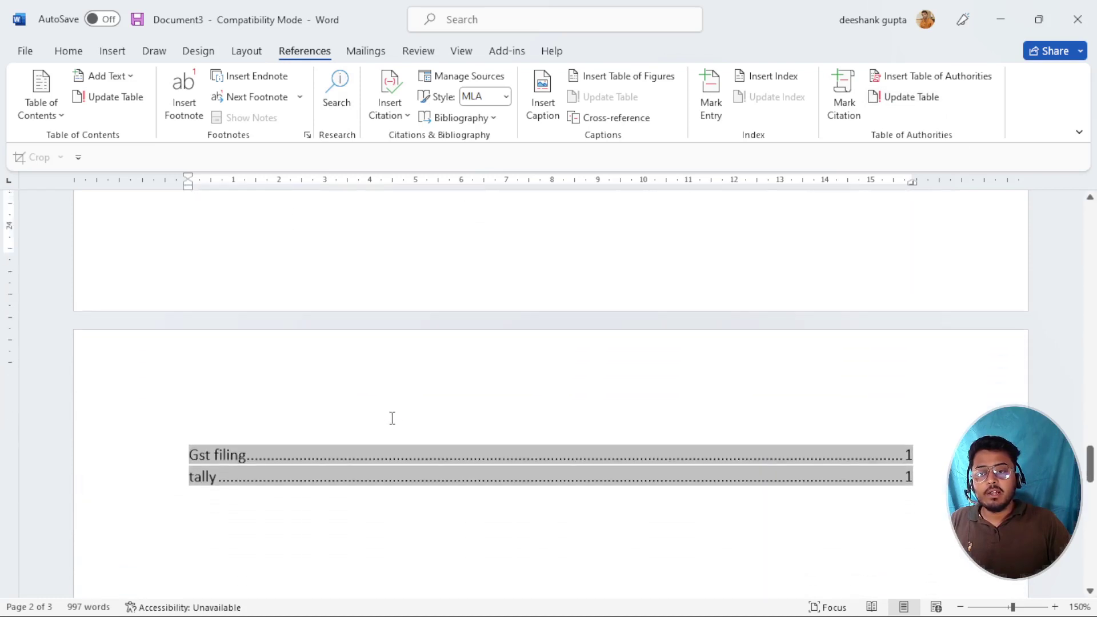
{"action": "scroll", "coordinate": [392, 417], "scroll_direction": "up", "scroll_amount": 3}
{"action": "scroll", "coordinate": [392, 417], "scroll_direction": "down", "scroll_amount": 1}
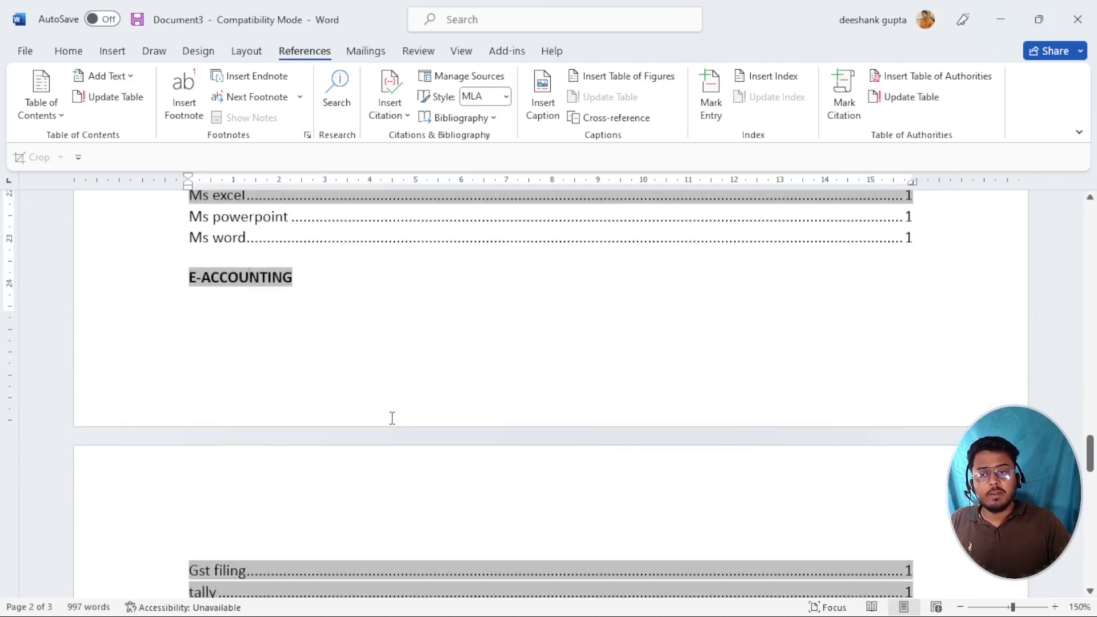
{"action": "left_click", "coordinate": [296, 326]}
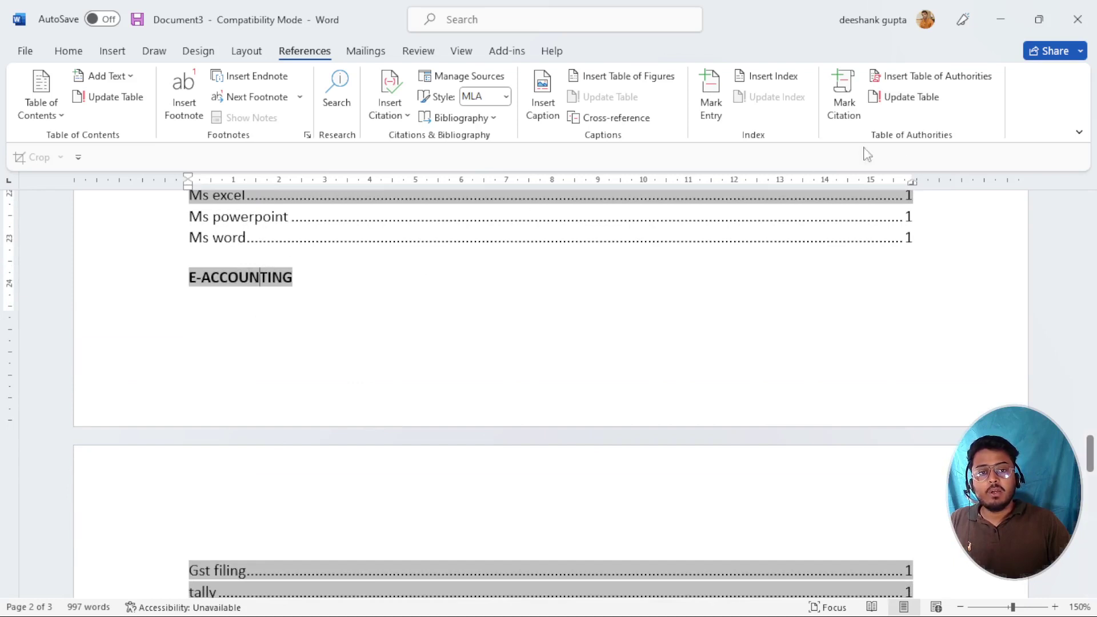
{"action": "scroll", "coordinate": [457, 520], "scroll_direction": "down", "scroll_amount": 3}
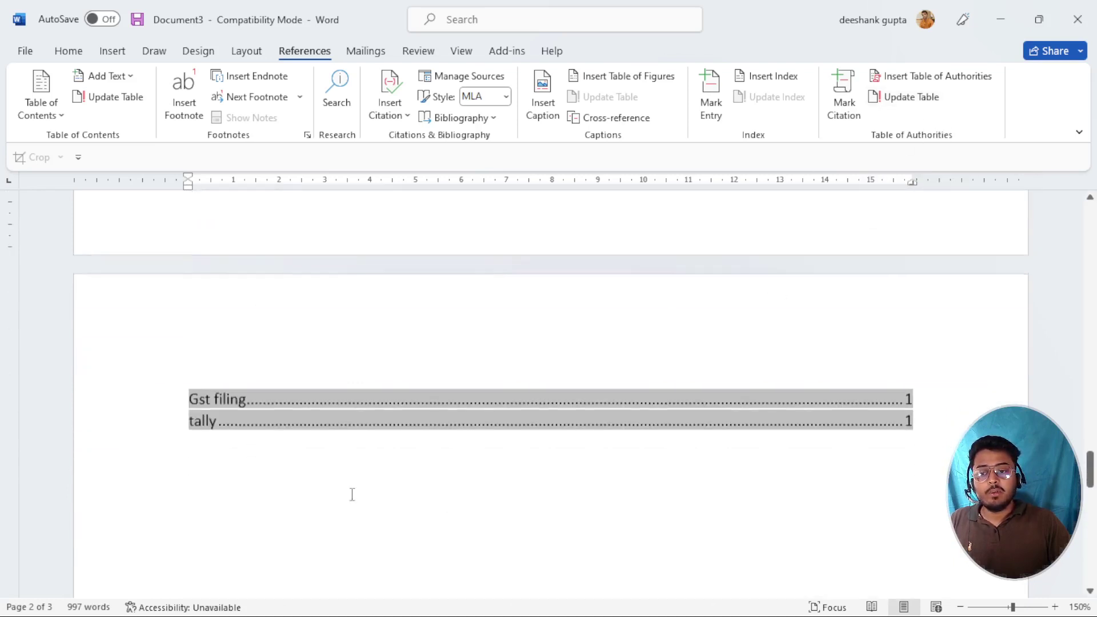
{"action": "scroll", "coordinate": [236, 439], "scroll_direction": "up", "scroll_amount": 2}
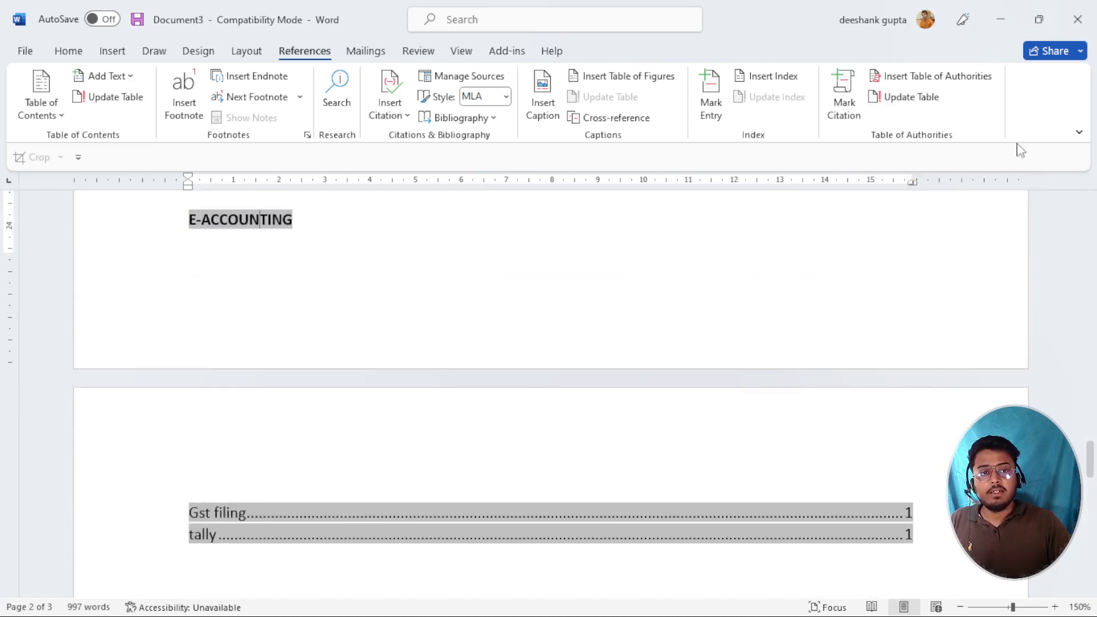
{"action": "left_click", "coordinate": [917, 105]}
{"action": "scroll", "coordinate": [411, 485], "scroll_direction": "down", "scroll_amount": 2}
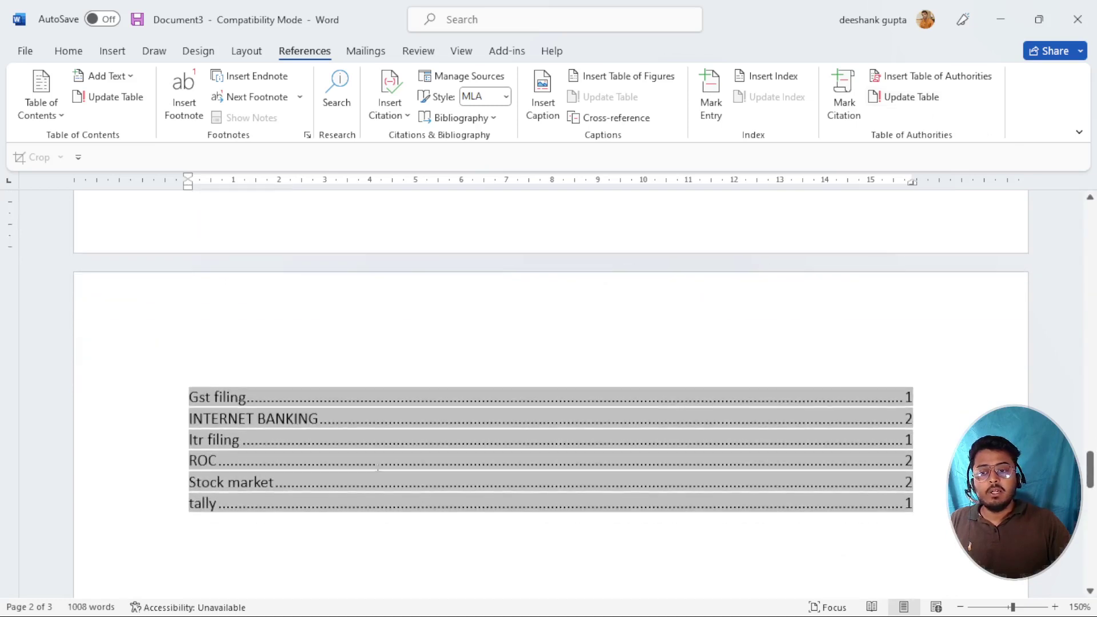
{"action": "left_click", "coordinate": [268, 466]}
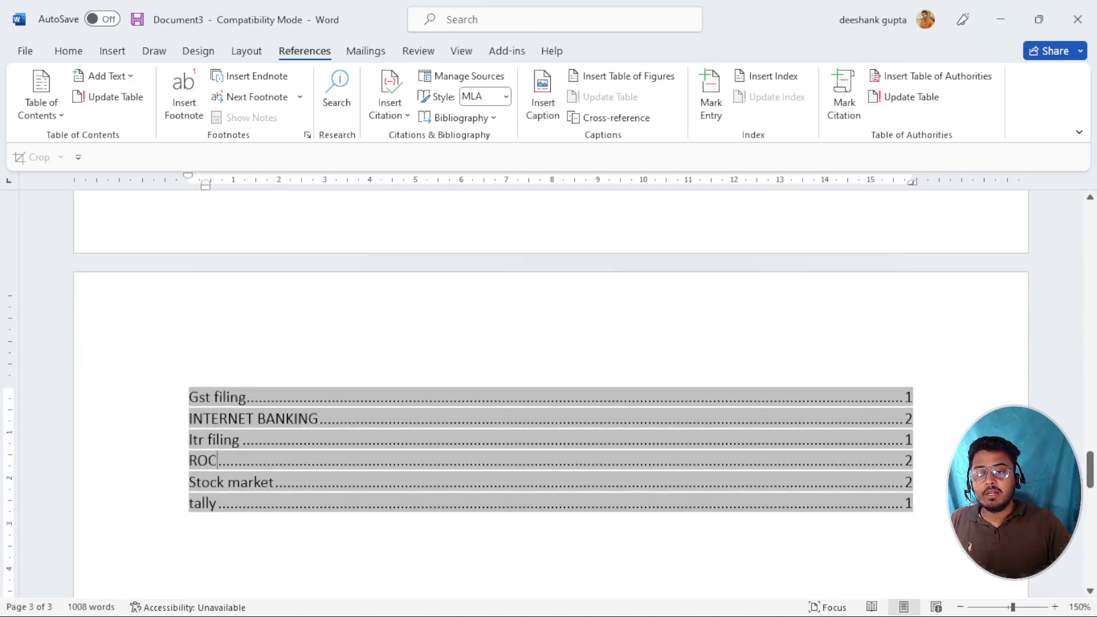
{"action": "scroll", "coordinate": [447, 477], "scroll_direction": "up", "scroll_amount": 4}
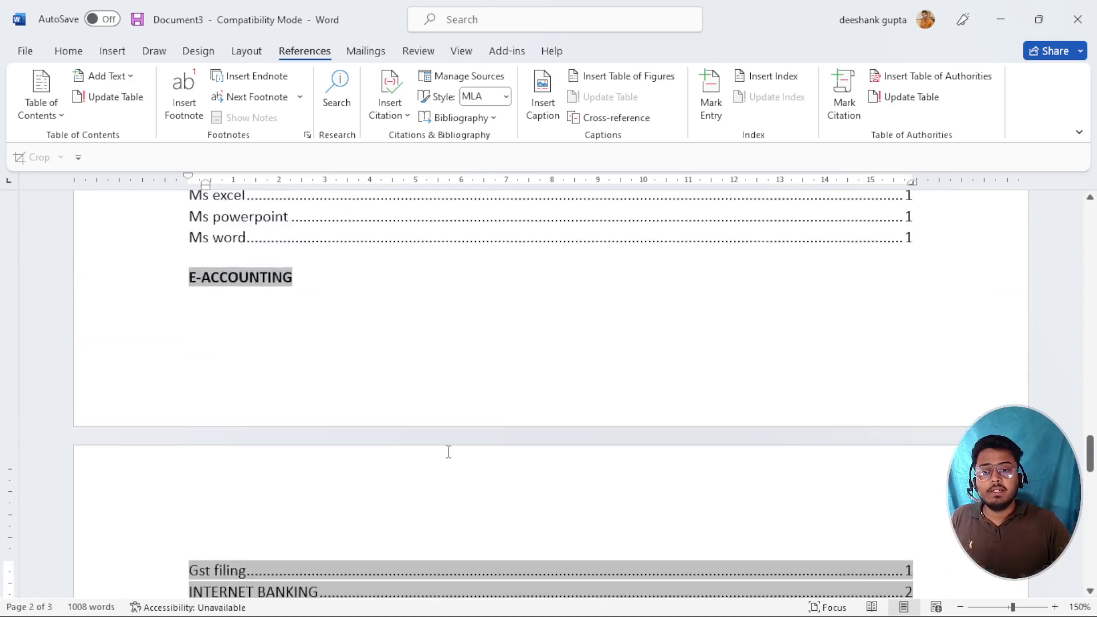
- Insert a page break before the BASIC COMPUTER COURSE heading to start the table of authorities on a new page
{"action": "scroll", "coordinate": [448, 452], "scroll_direction": "down", "scroll_amount": 4}
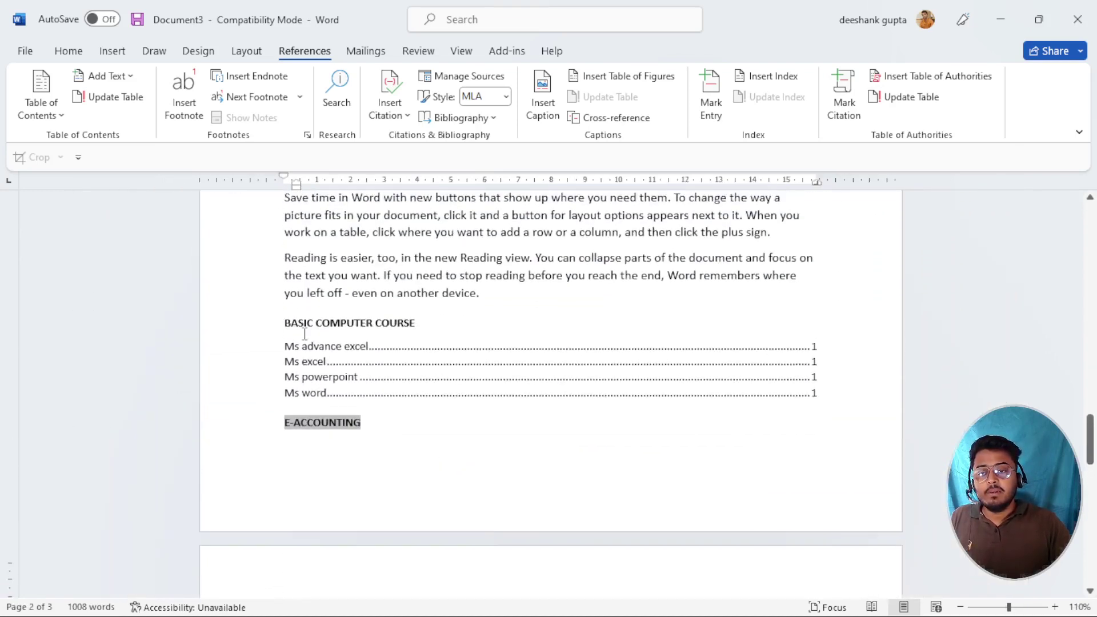
{"action": "left_click", "coordinate": [280, 323]}
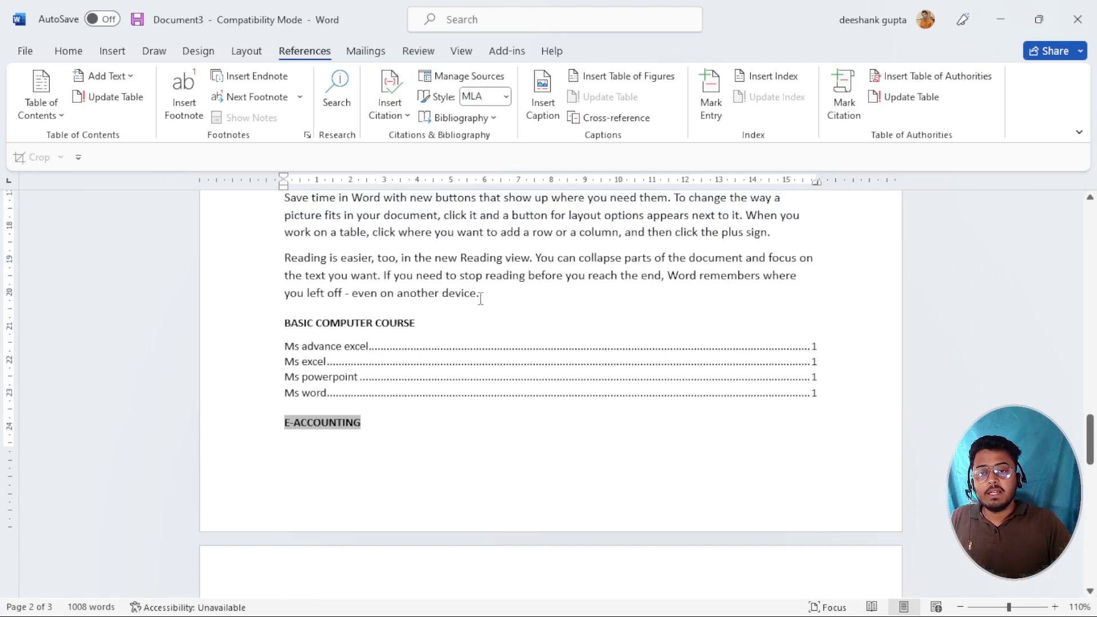
{"action": "key", "text": "ctrl+Return"}
{"action": "scroll", "coordinate": [494, 298], "scroll_direction": "down", "scroll_amount": 5}
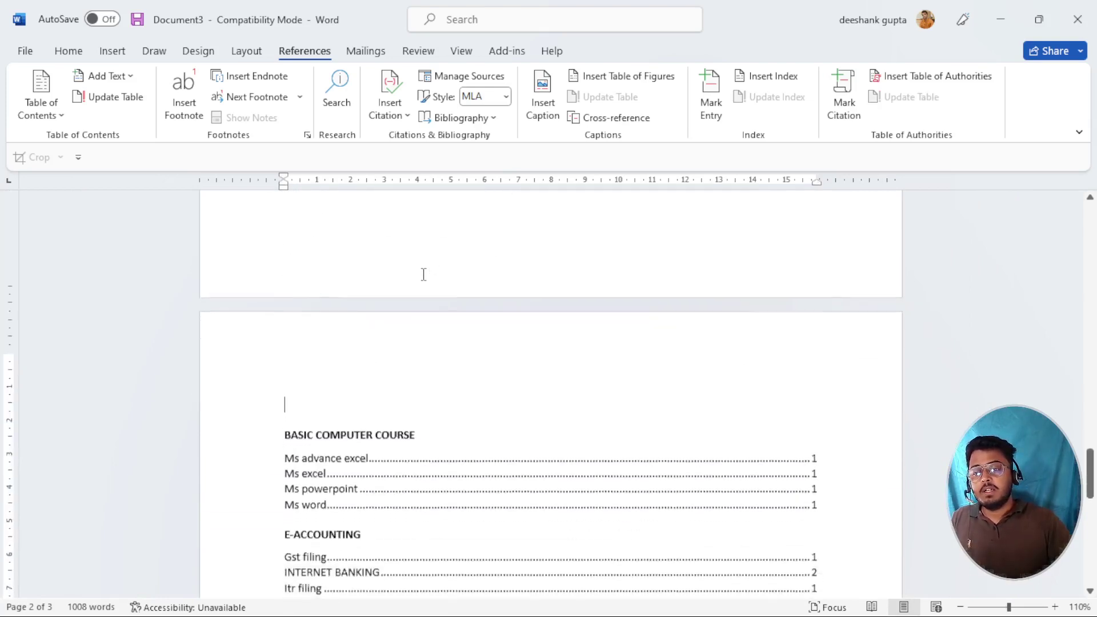
{"action": "scroll", "coordinate": [421, 309], "scroll_direction": "up", "scroll_amount": 3}
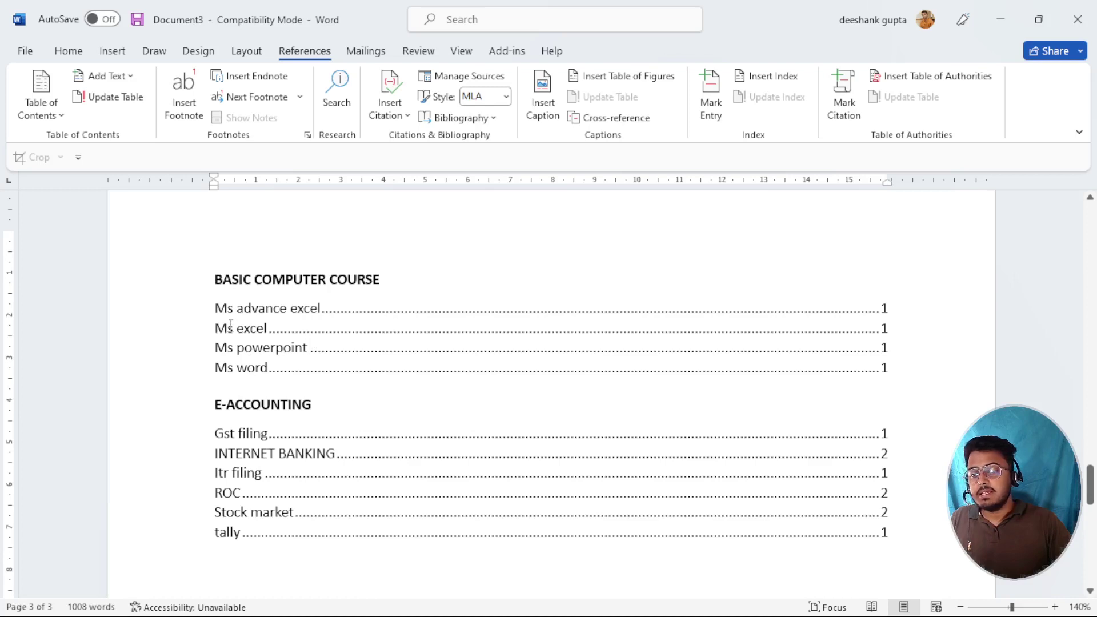
{"action": "scroll", "coordinate": [267, 378], "scroll_direction": "down", "scroll_amount": 1}
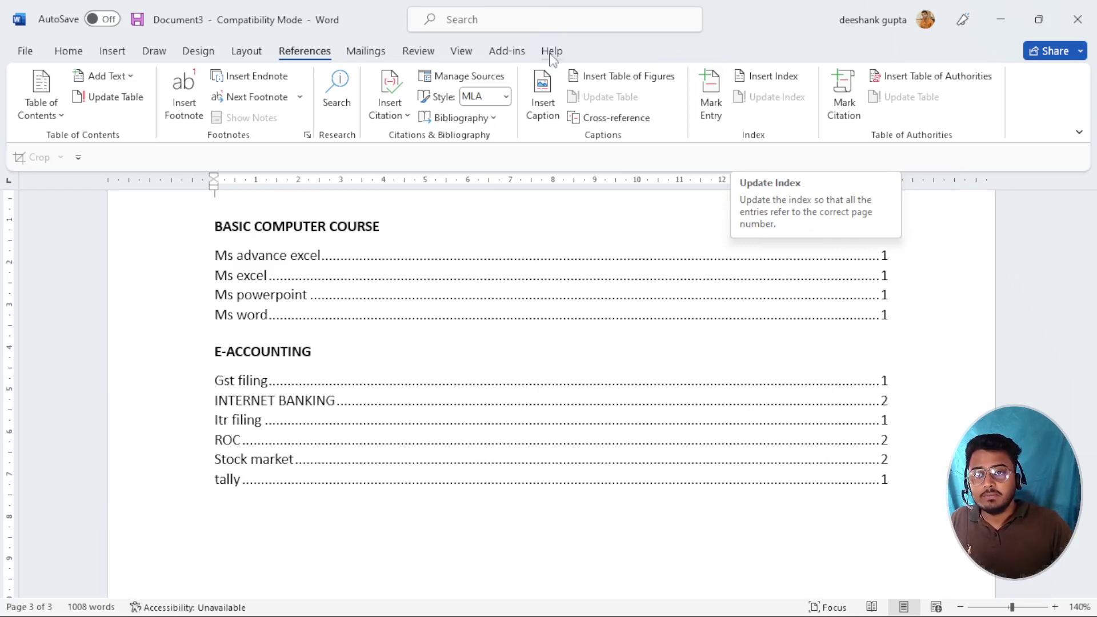
{"action": "left_click", "coordinate": [367, 53]}
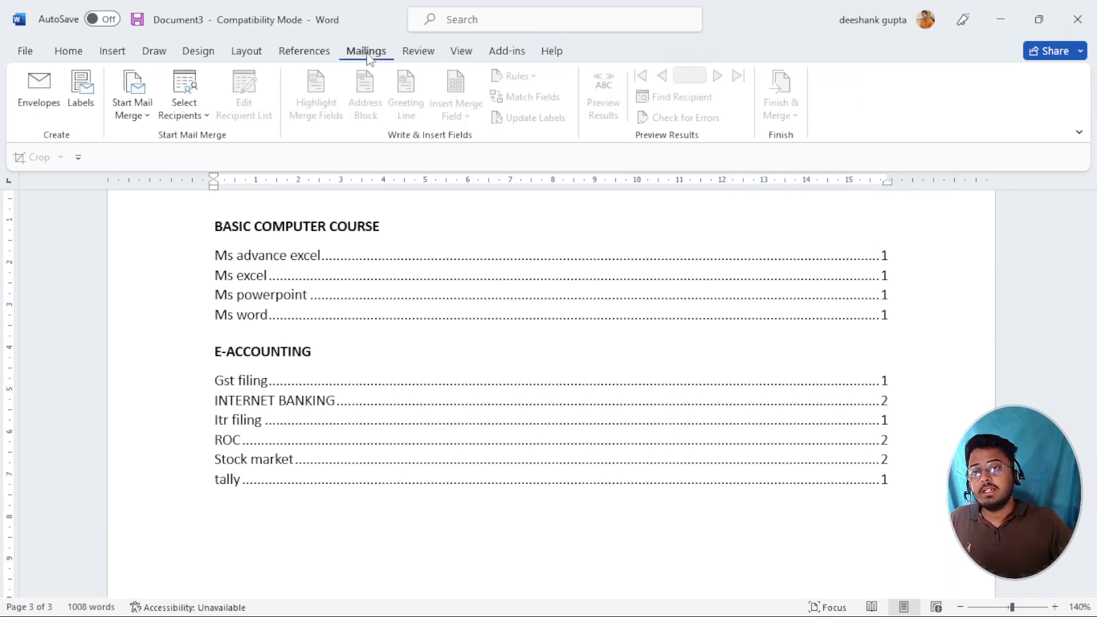
{"action": "left_click", "coordinate": [310, 59]}
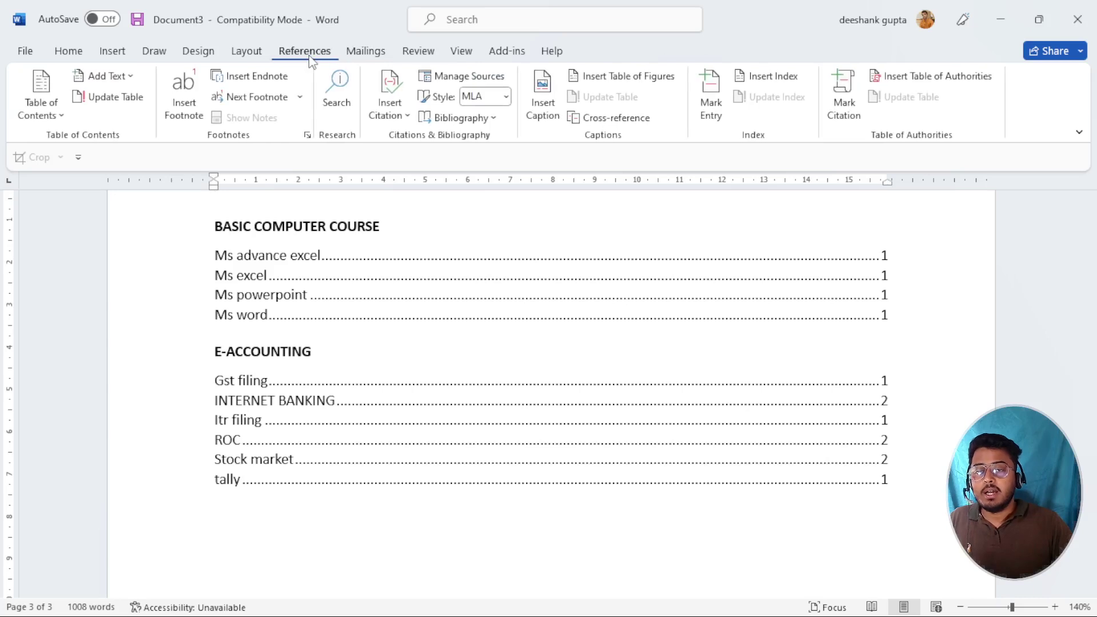